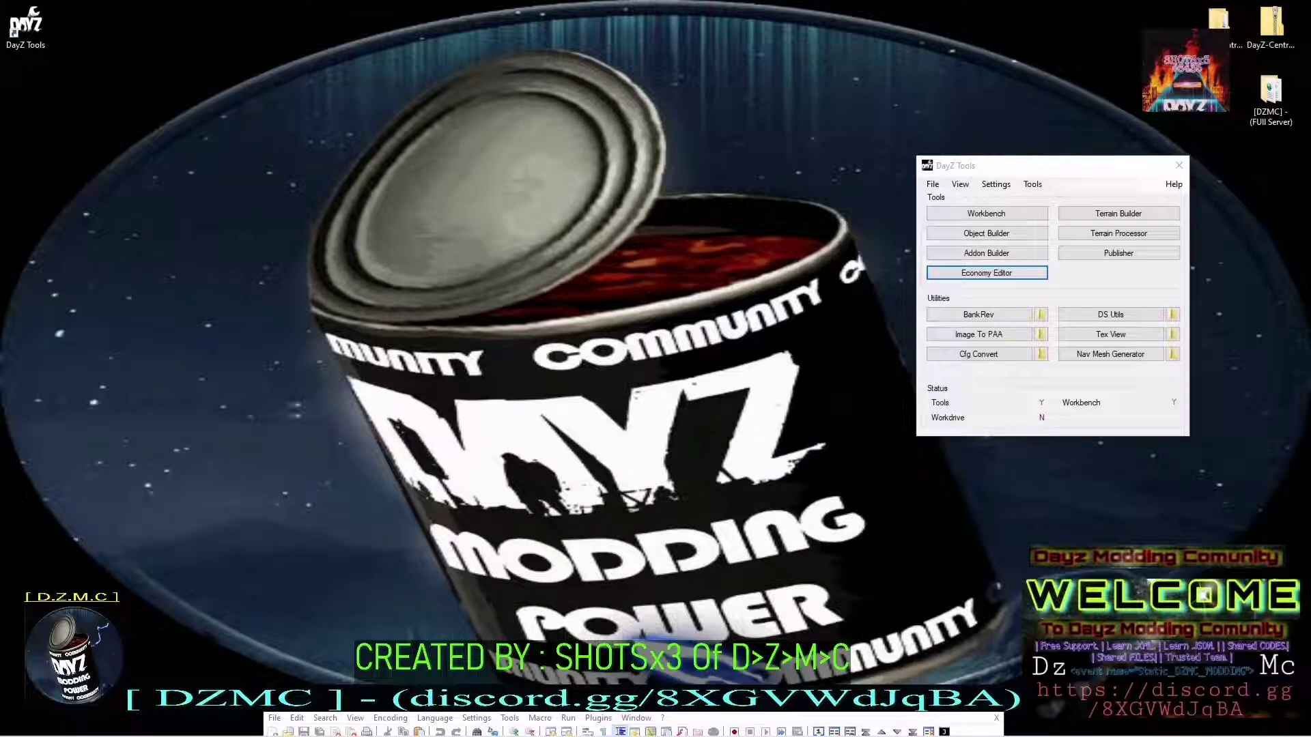
# Check the DayZ Tools entry in the Steam library and close the open DayZ Tools launcher
pyautogui.moveTo(1039, 166); pyautogui.dragTo(154, 259)
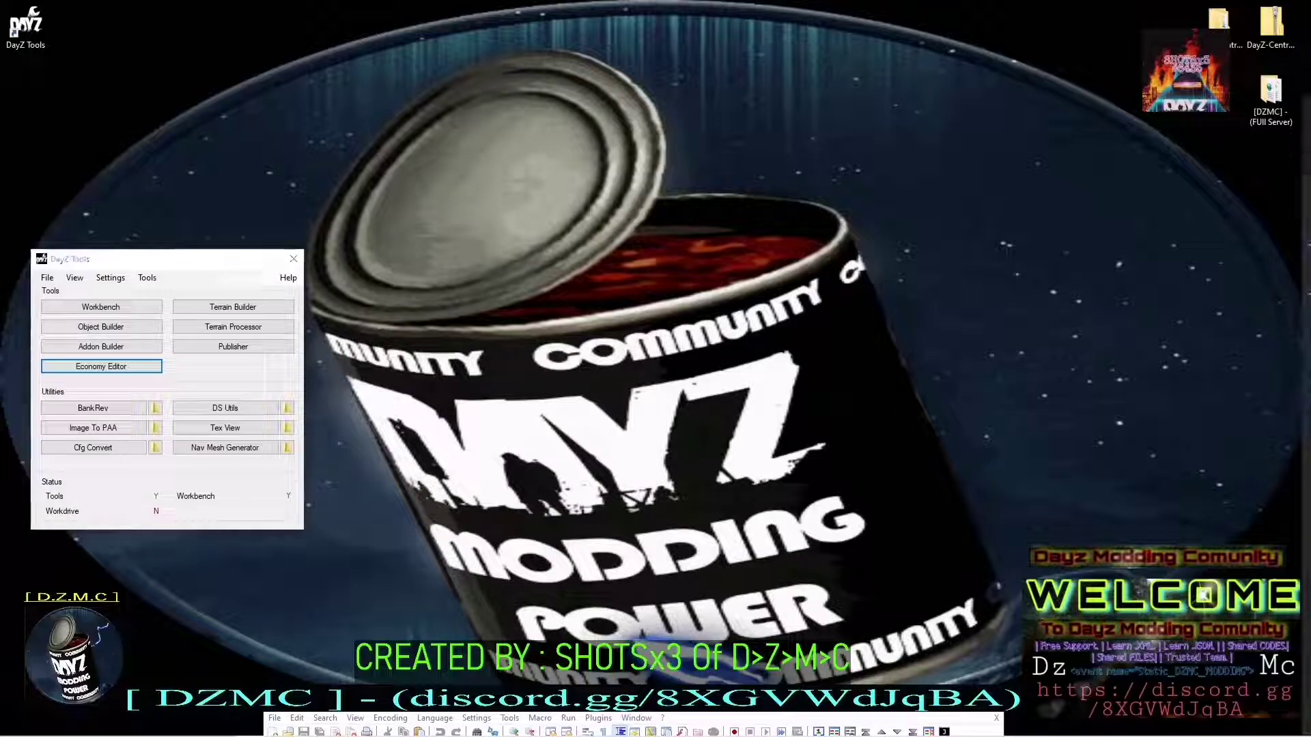
pyautogui.hotkey('alt', 'Tab')
pyautogui.moveTo(690, 64); pyautogui.dragTo(547, 39)
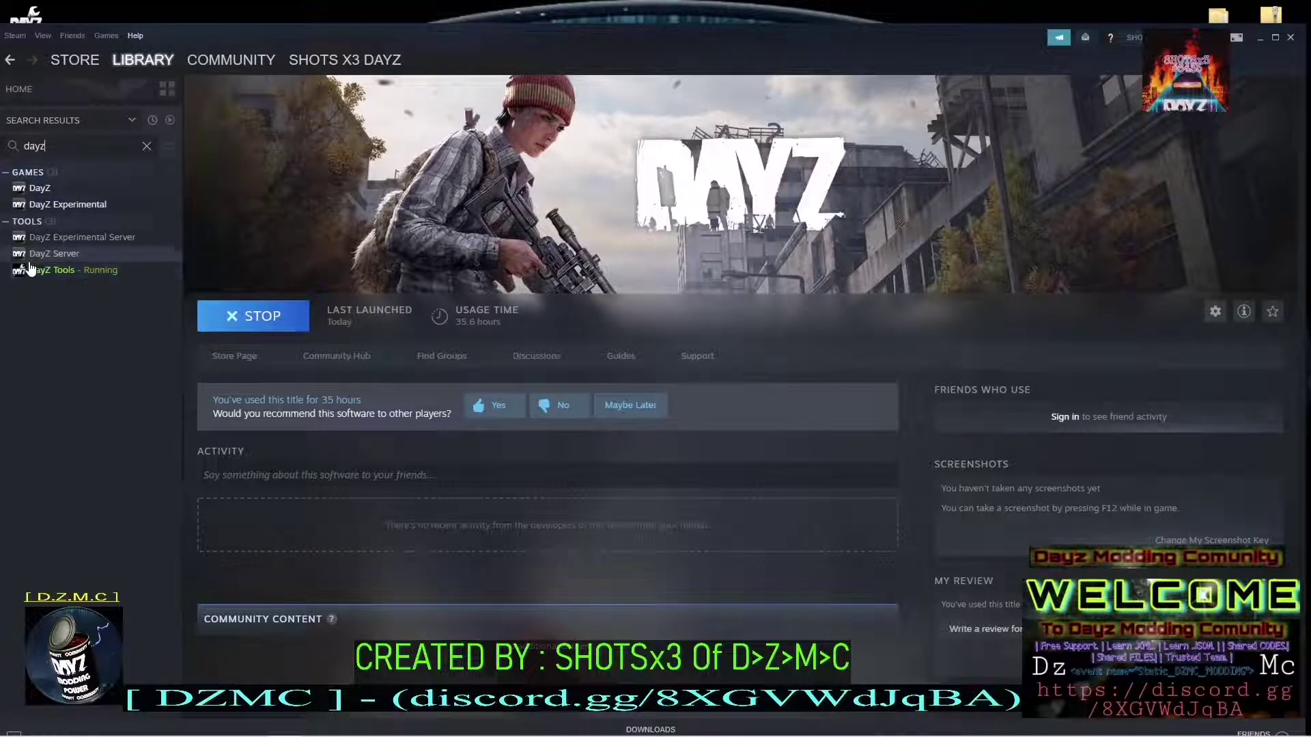
pyautogui.click(1260, 39)
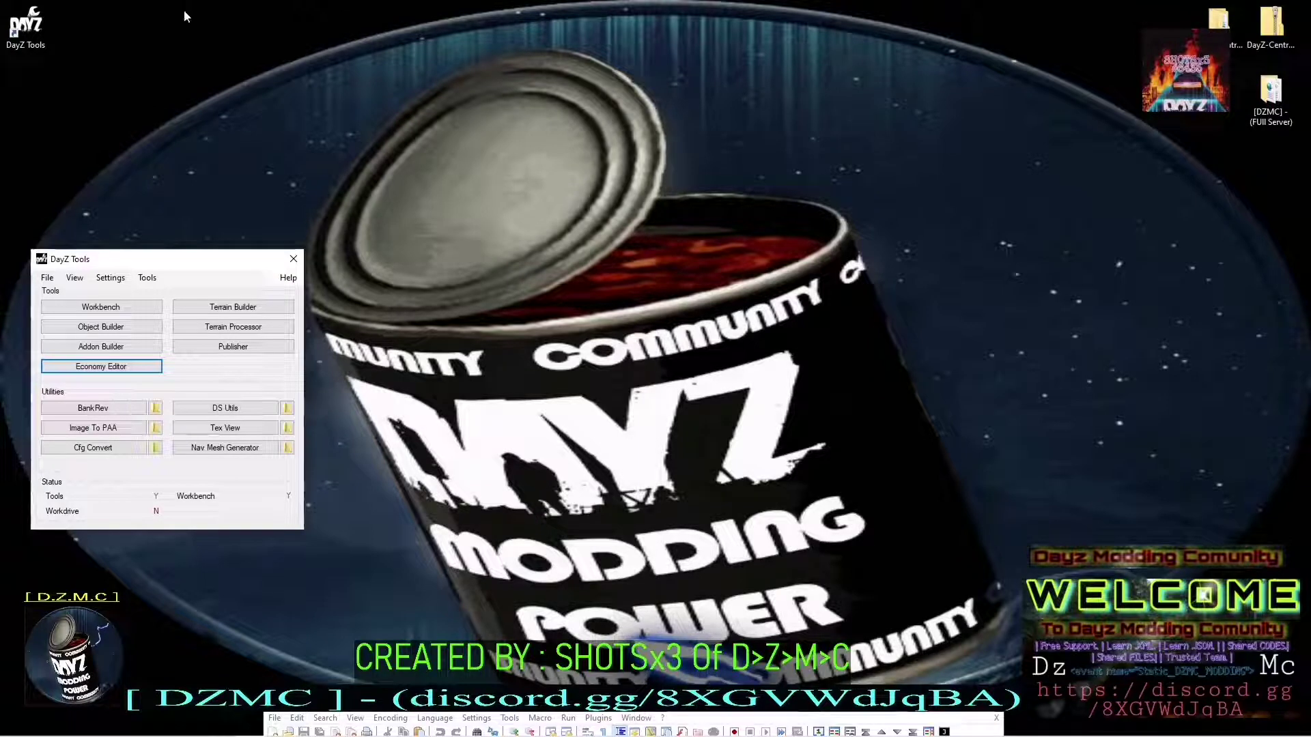
pyautogui.click(294, 258)
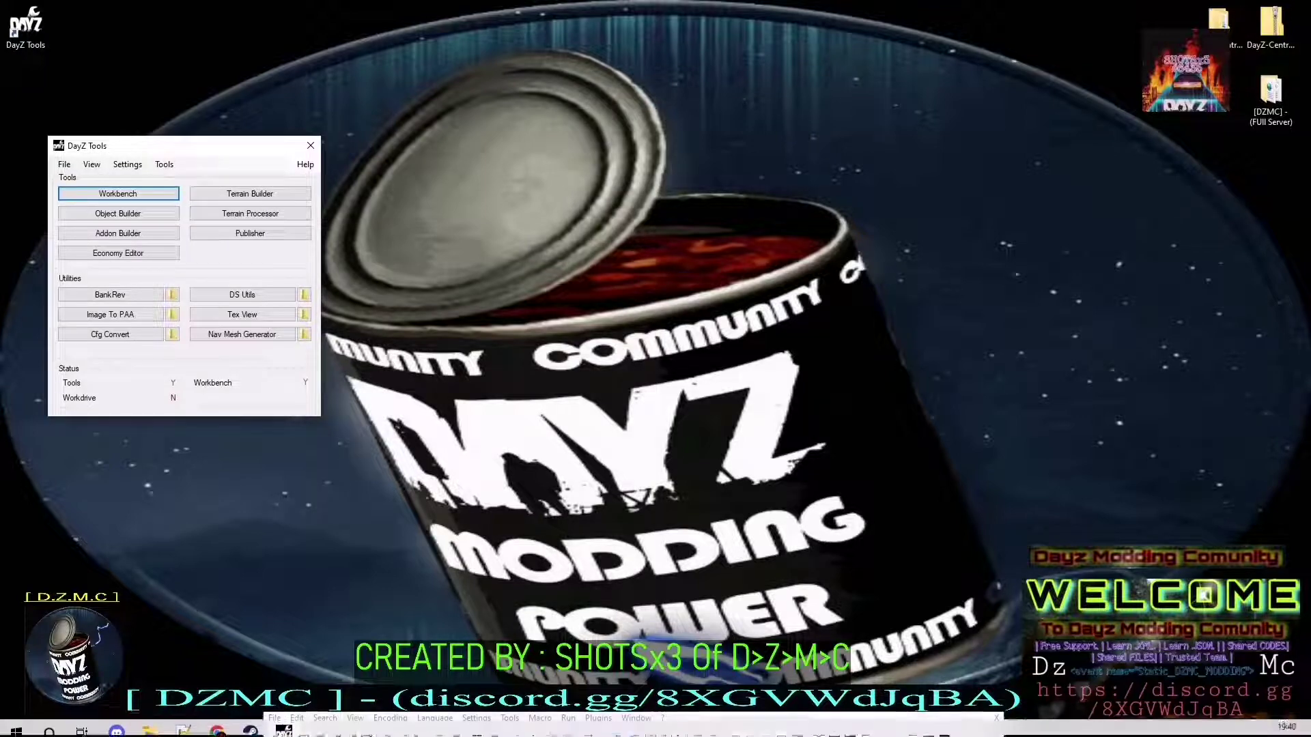
# Switch to Discord and open the BohemiaInteractive/DayZ-Central-Economy GitHub link from the dayz-cle-files channel
pyautogui.hotkey('alt', 'Tab')
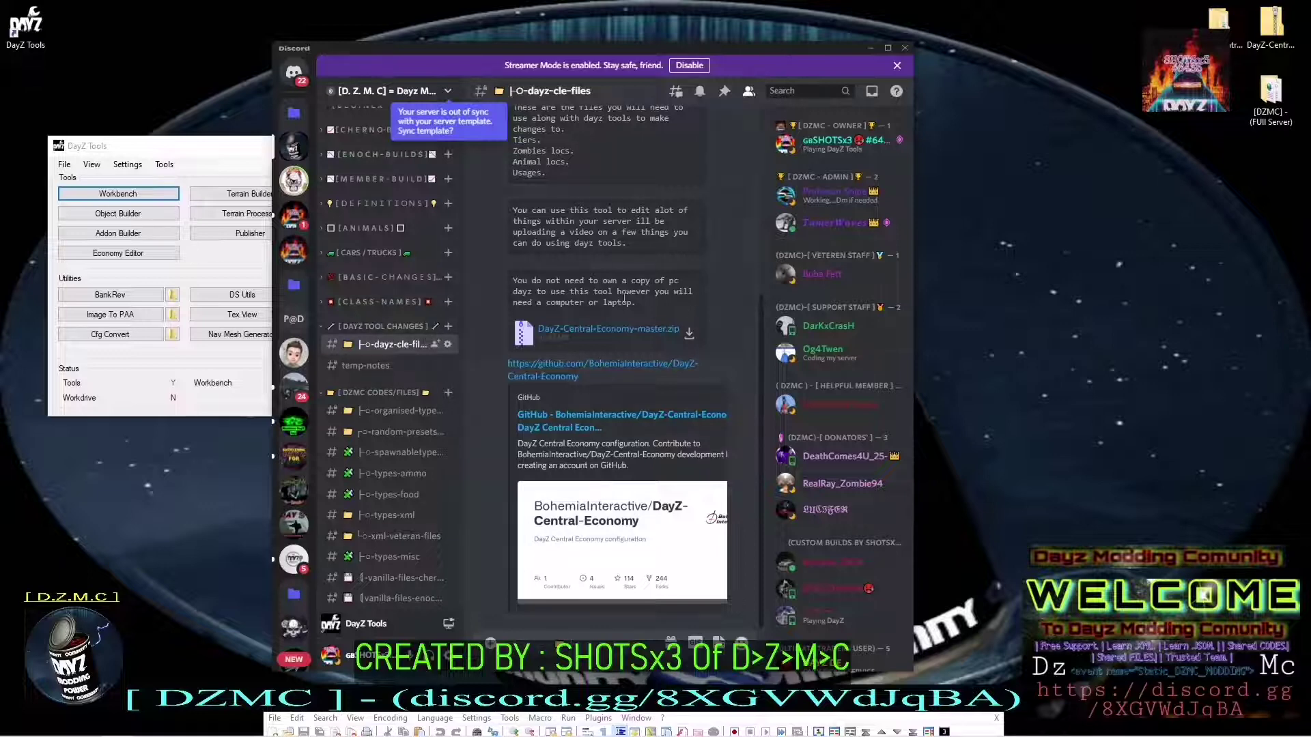
pyautogui.scroll(5, 601, 329)
pyautogui.scroll(-5, 613, 273)
pyautogui.click(595, 366)
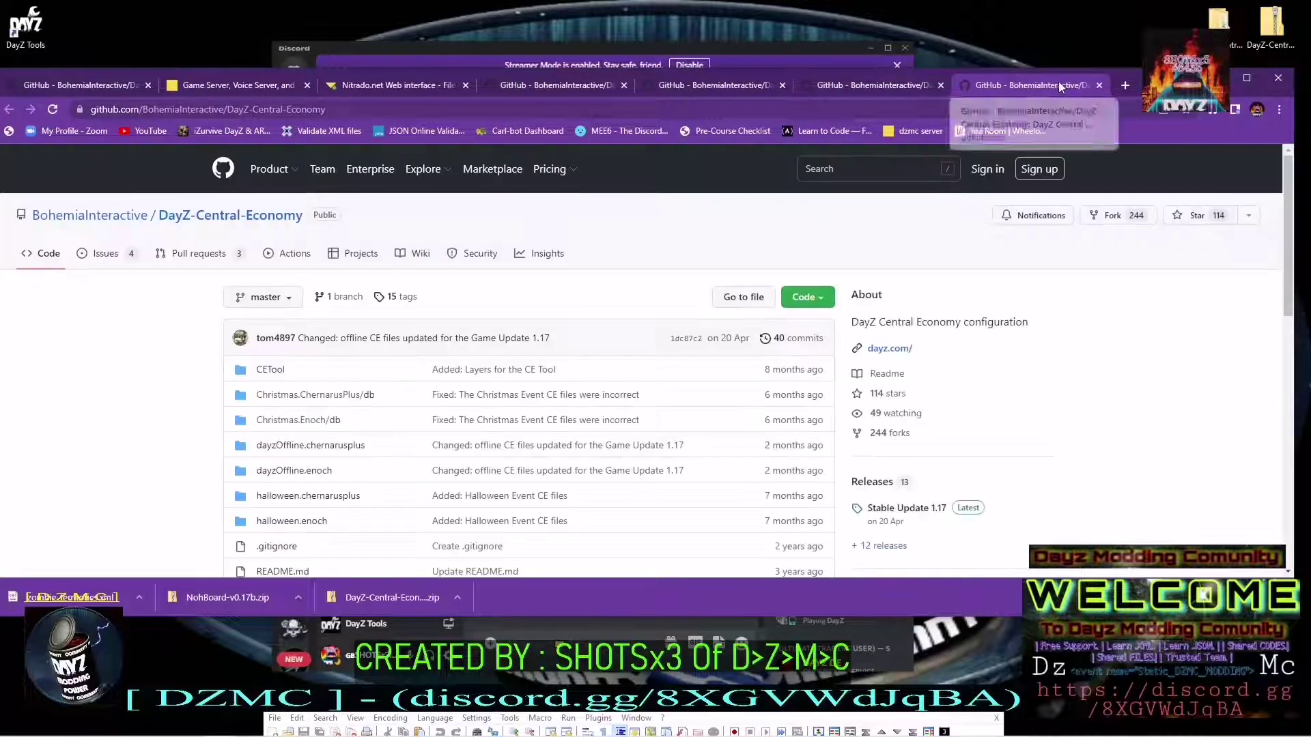
# Review the DayZ-Central-Economy repository's file list and its code download options
pyautogui.scroll(-2, 550, 371)
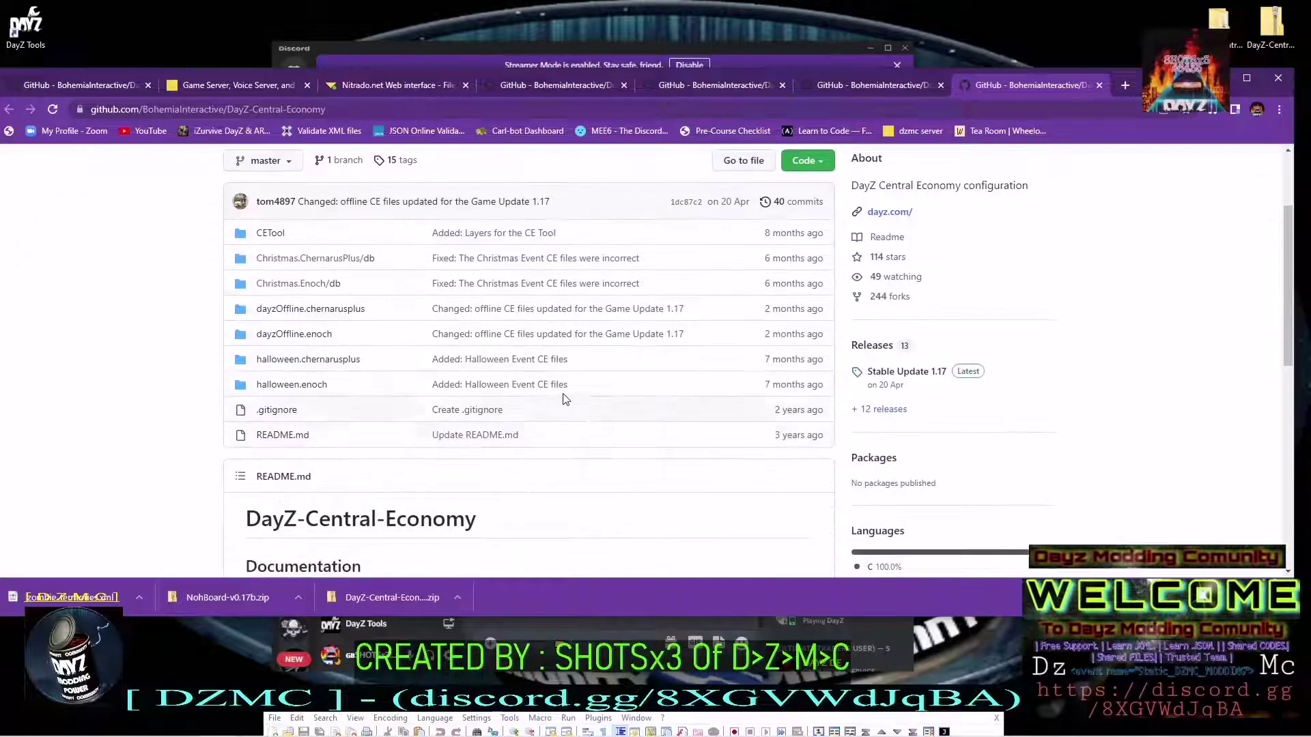
pyautogui.scroll(1, 740, 346)
pyautogui.click(807, 229)
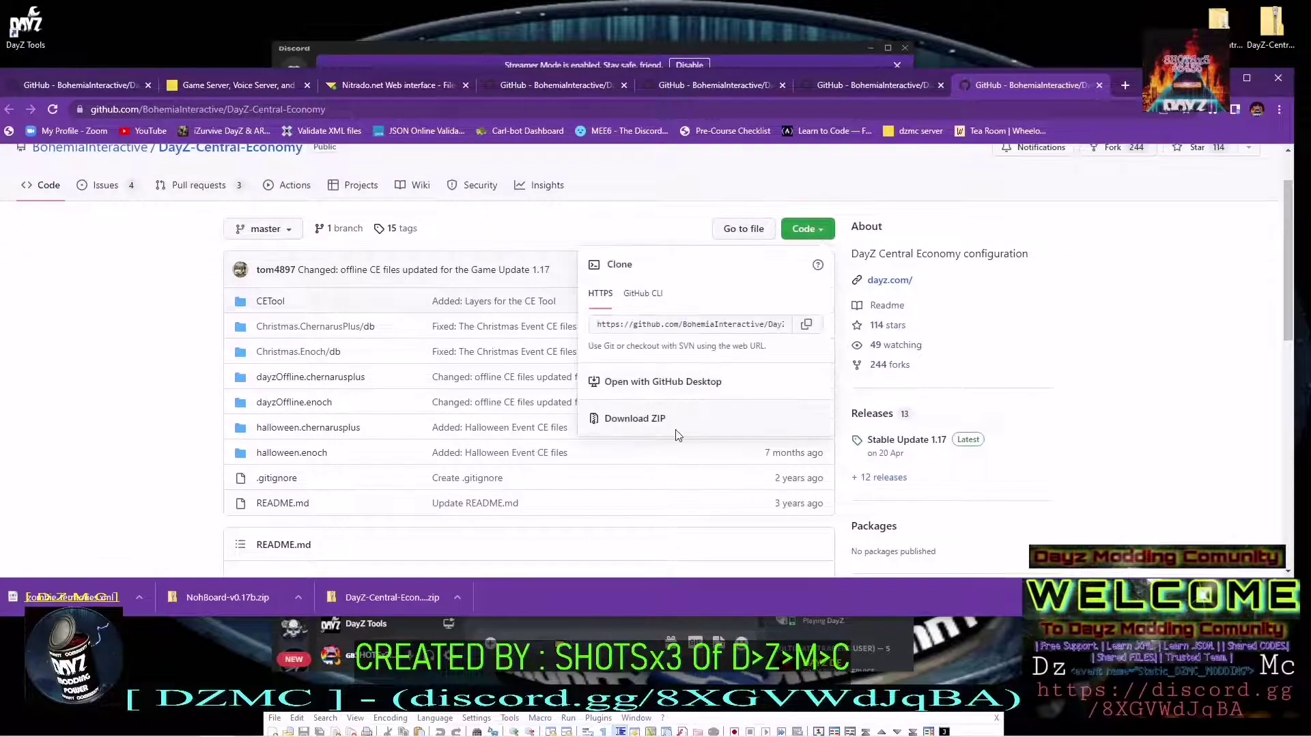
pyautogui.click(613, 233)
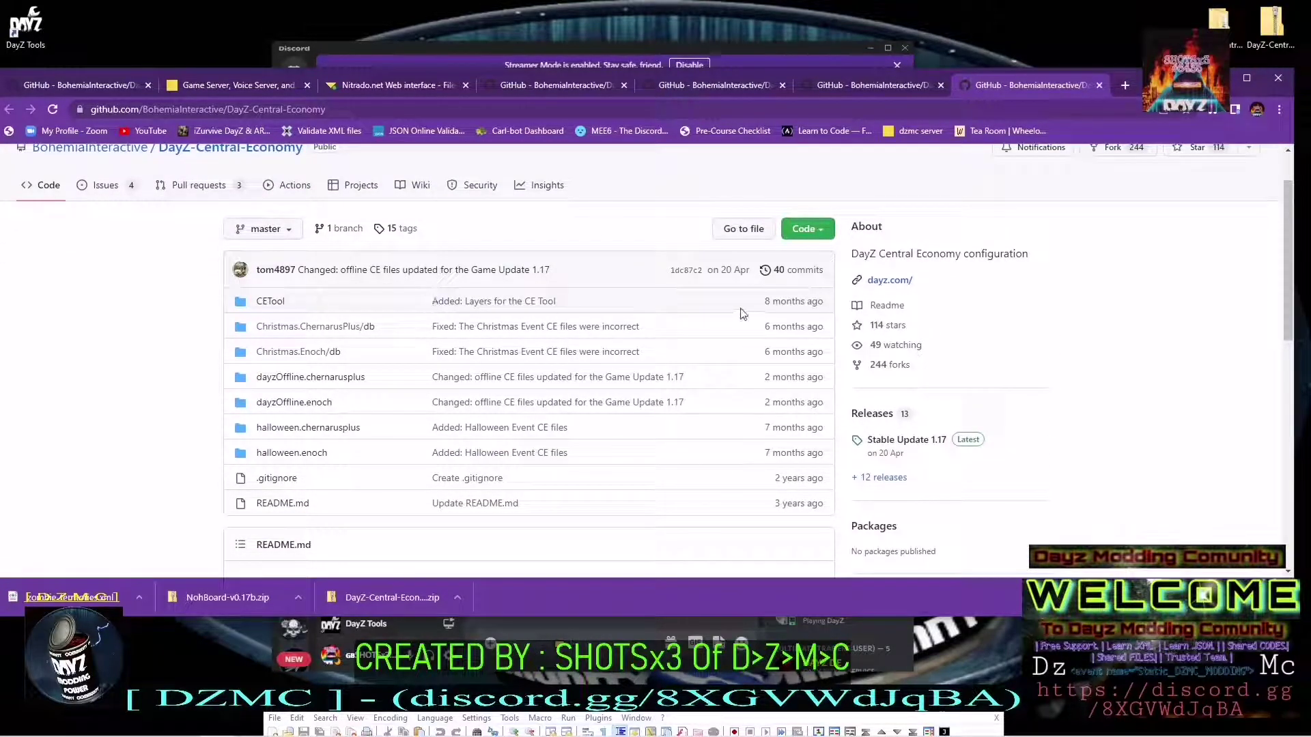
# Inspect the repository's CETool folder and its ZIP download option, and close the browser
pyautogui.click(270, 301)
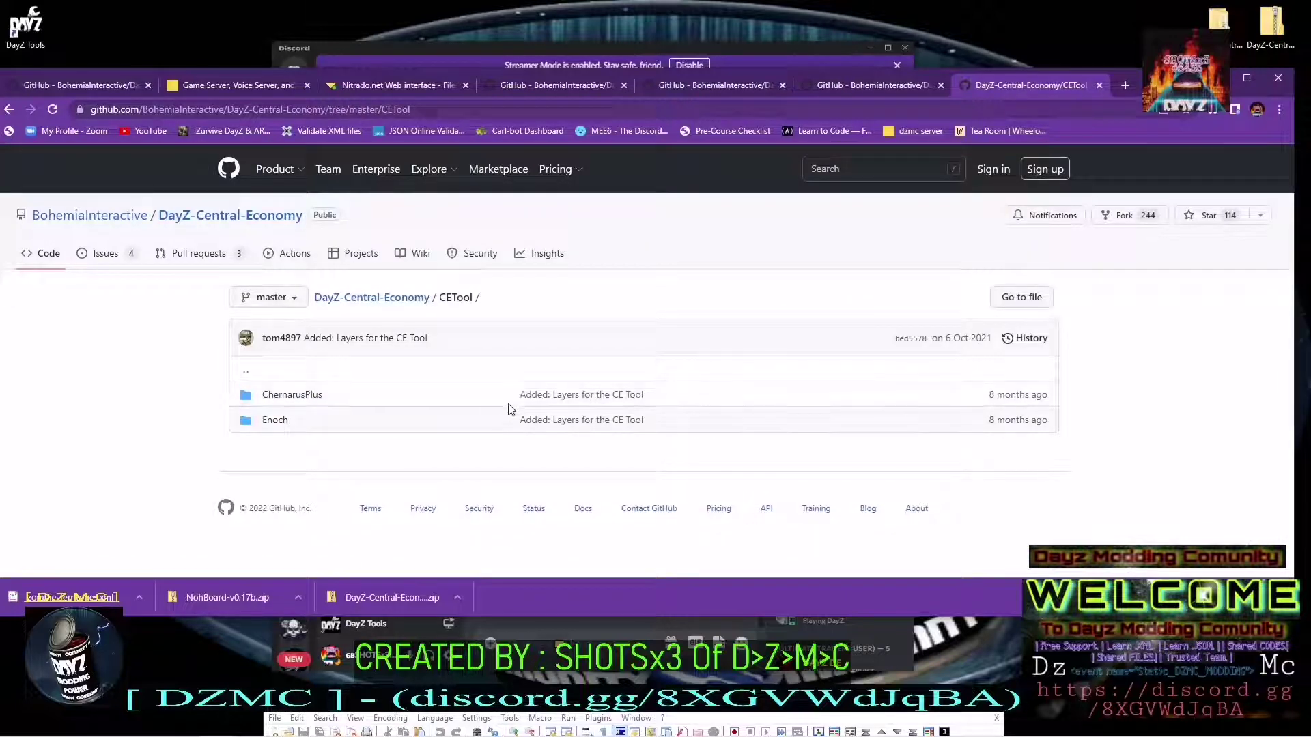
pyautogui.click(9, 110)
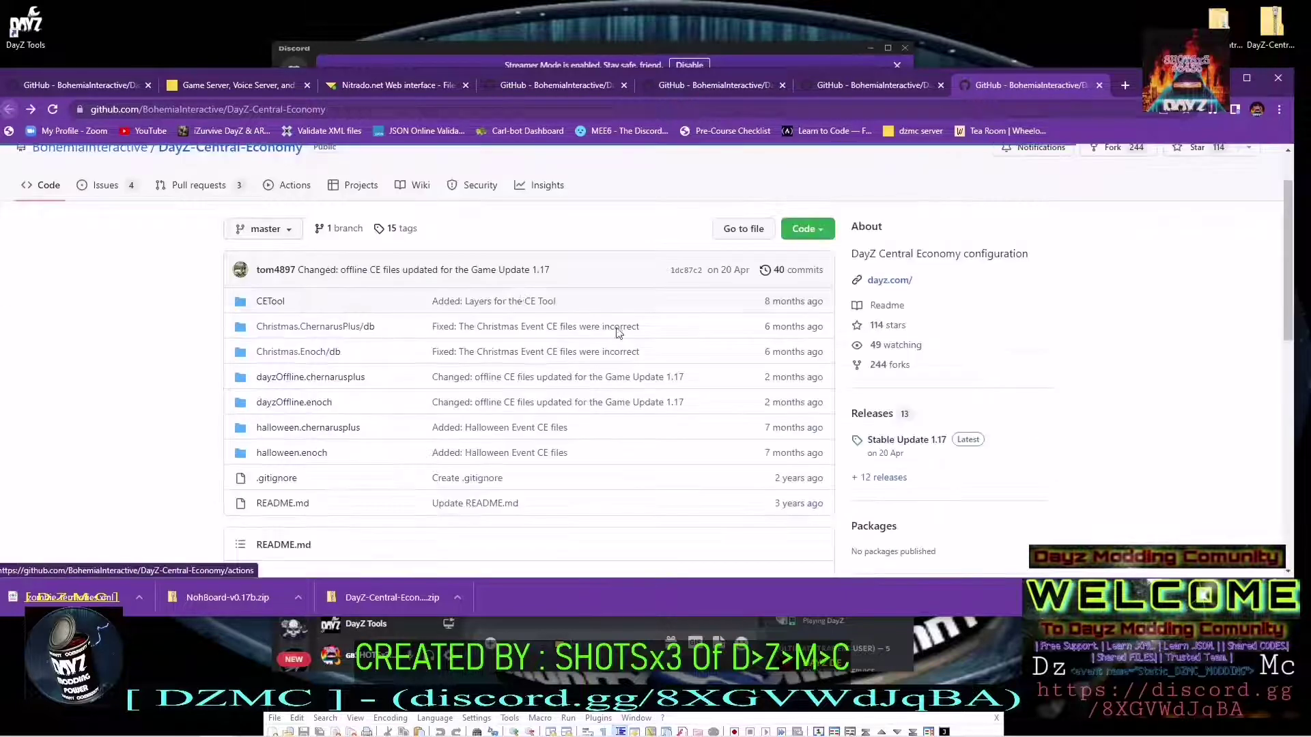
pyautogui.click(809, 232)
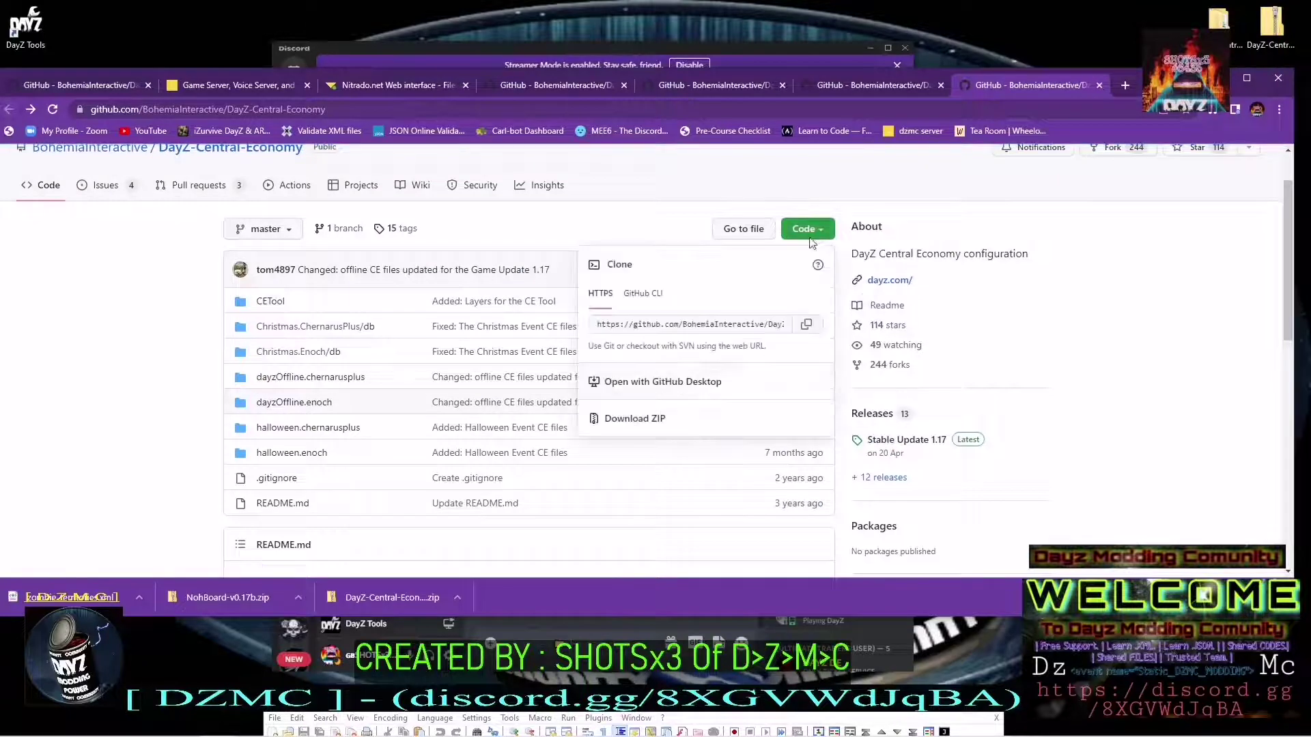
pyautogui.click(1088, 199)
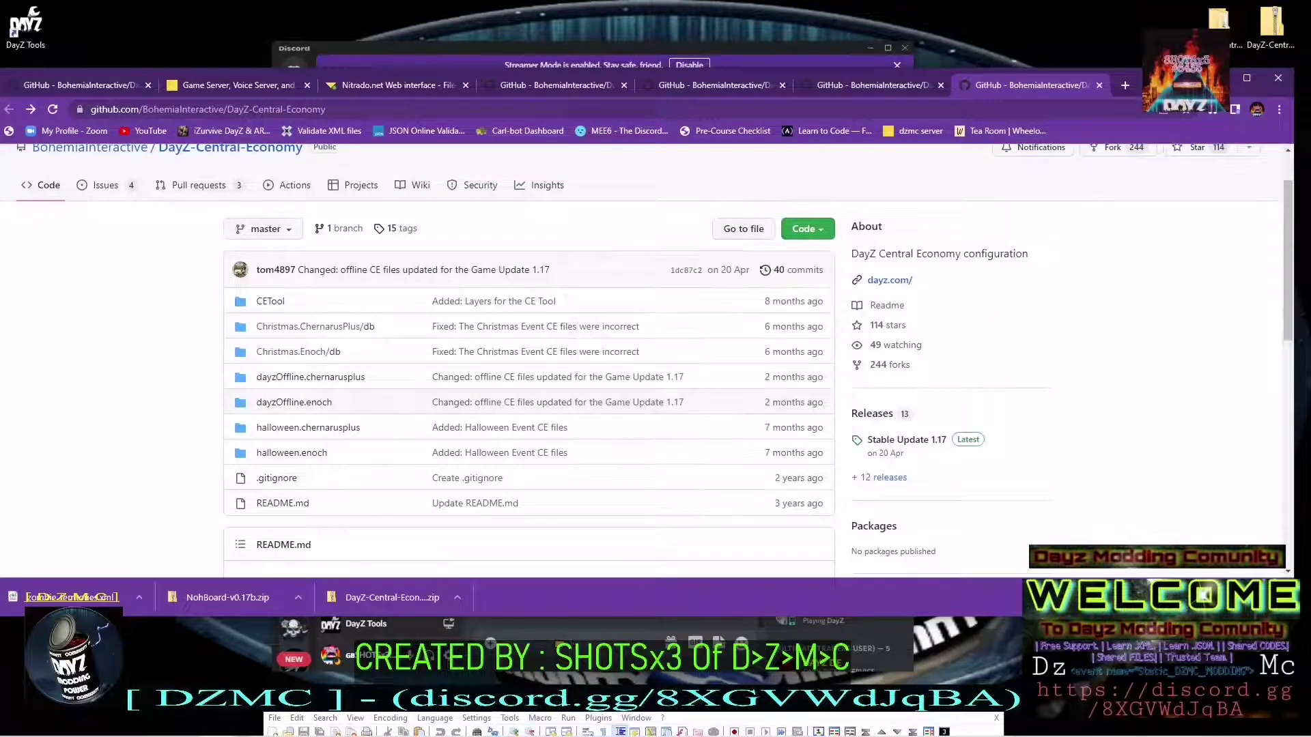
pyautogui.click(1277, 78)
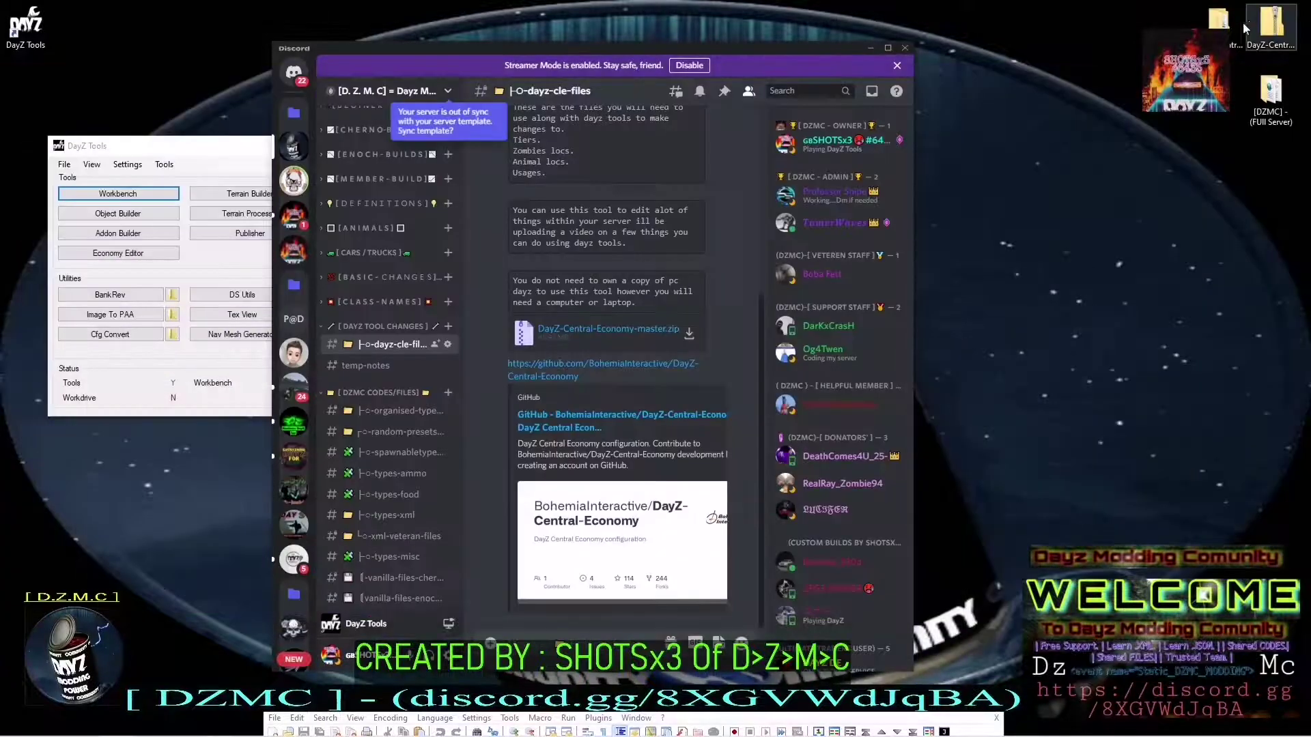
# Delete the existing extracted DayZ-Central-Economy-master folder from the desktop, keeping the ZIP archive
pyautogui.rightClick(1271, 34)
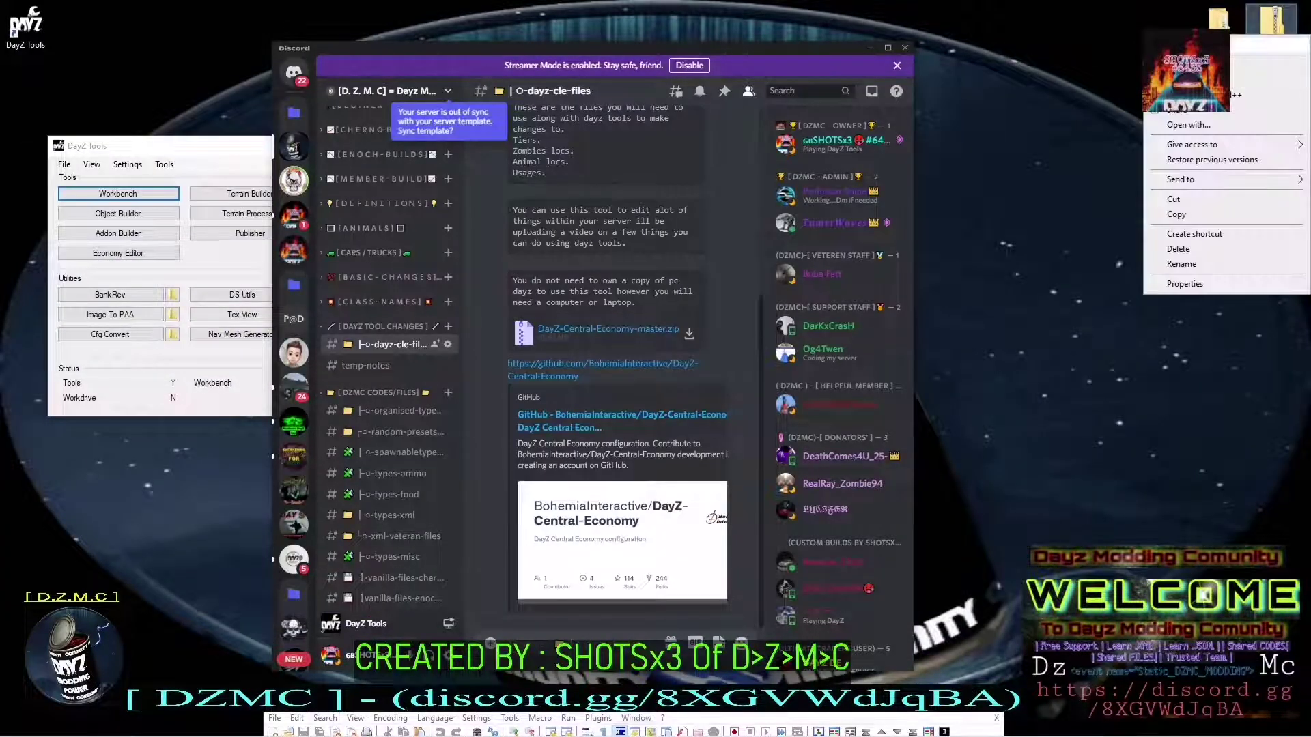
pyautogui.click(1217, 22)
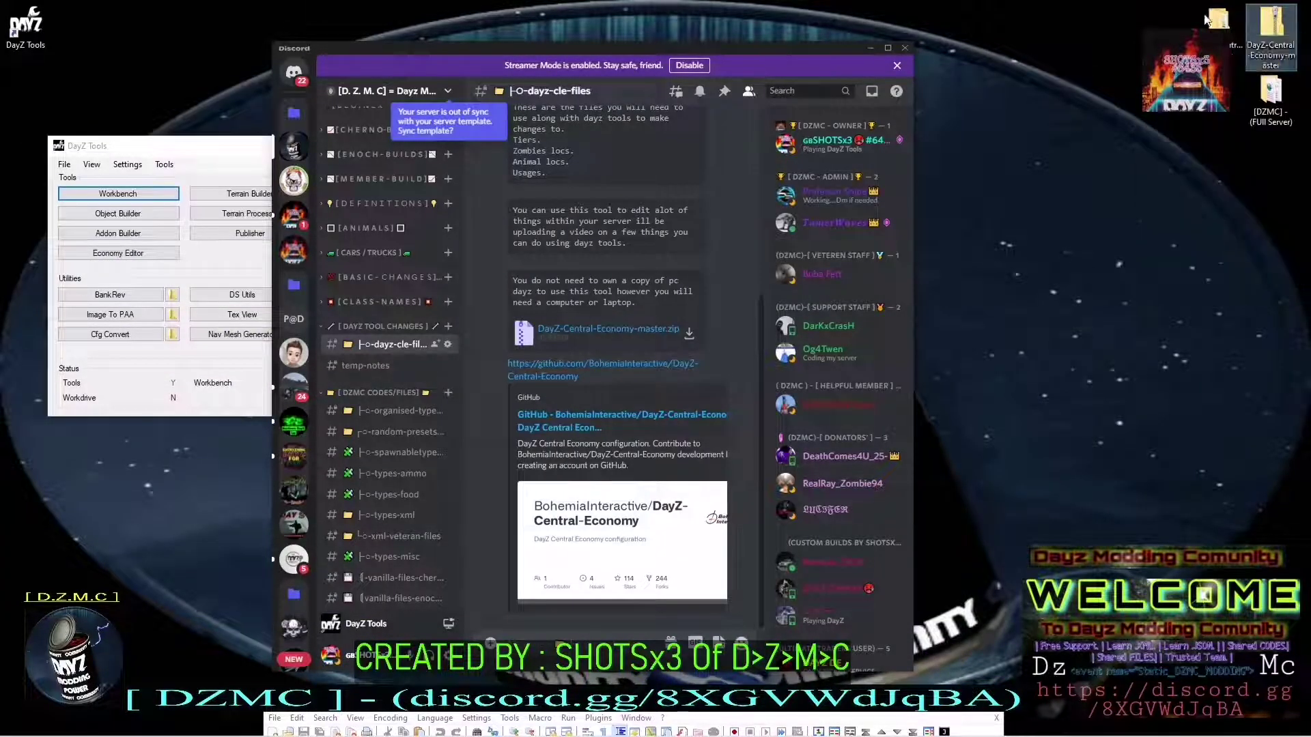
pyautogui.rightClick(1217, 23)
pyautogui.click(1194, 198)
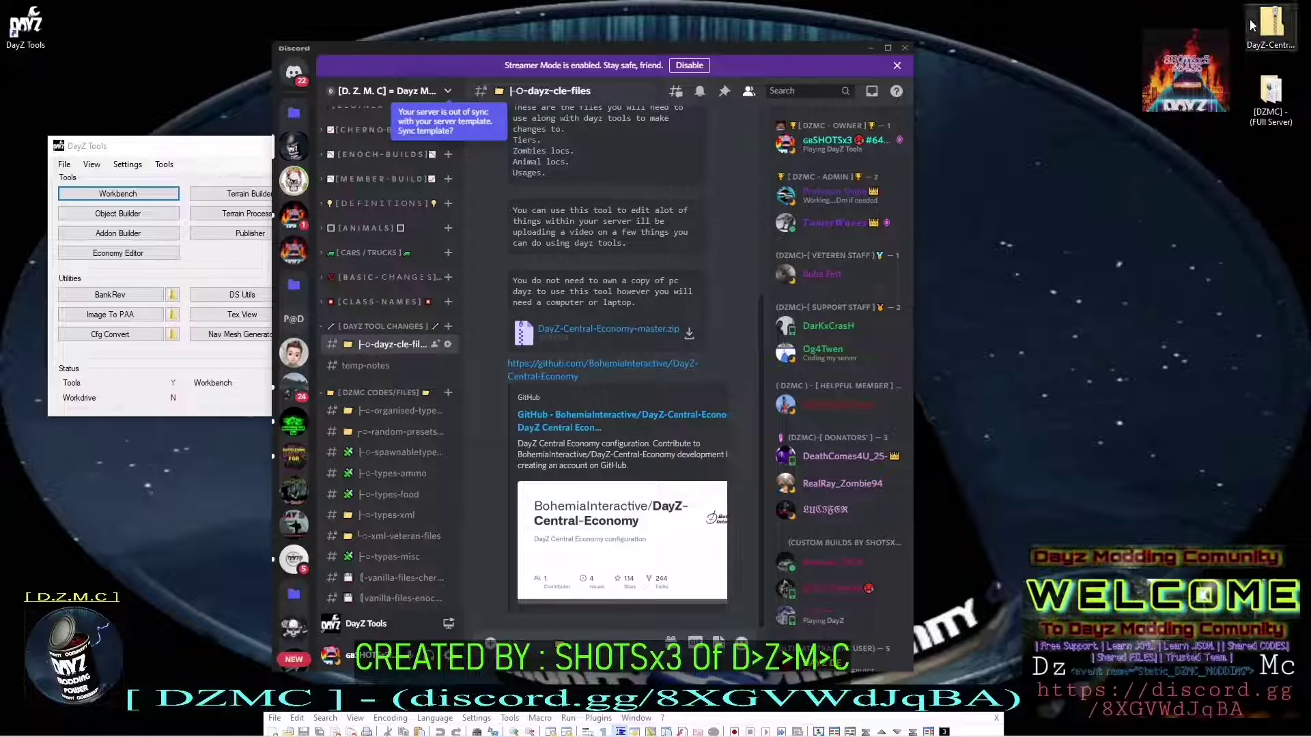
# Extract the DayZ-Central-Economy-master archive and place the extracted folder beside it on the desktop
pyautogui.click(1267, 31)
pyautogui.rightClick(1267, 31)
pyautogui.press('Escape')
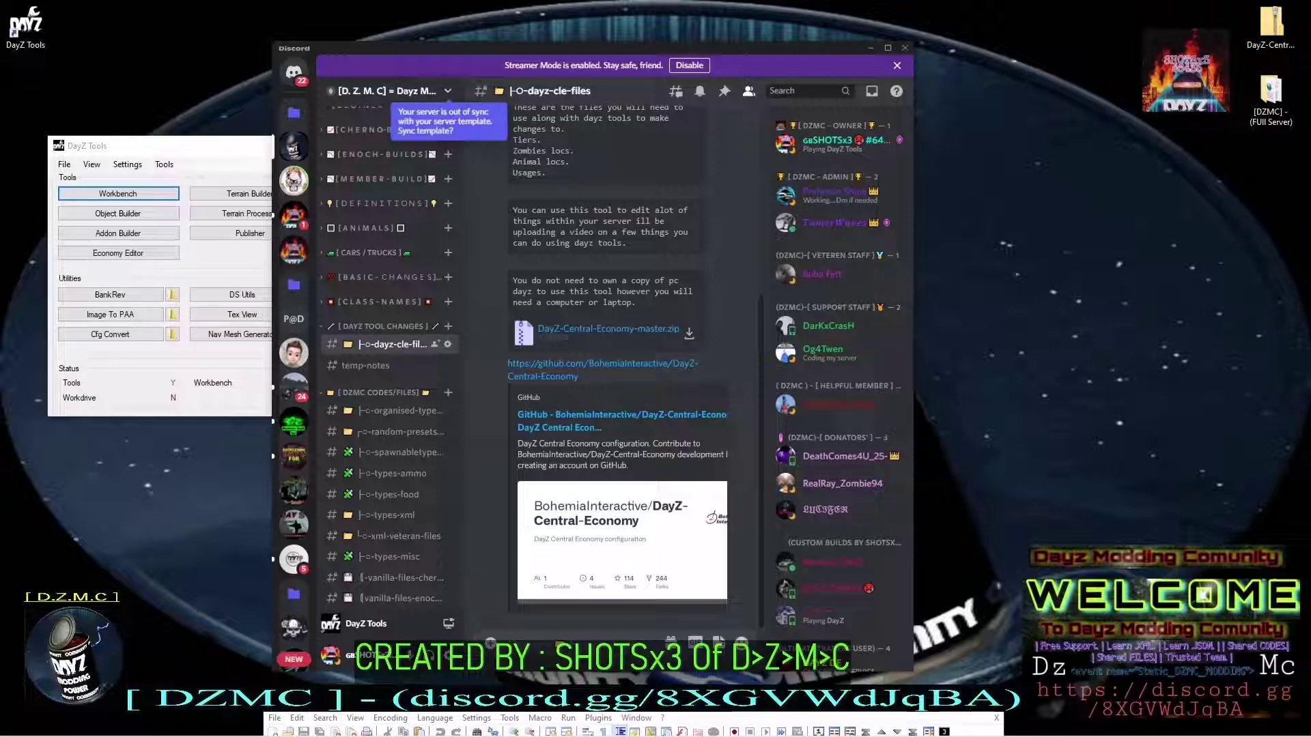
pyautogui.moveTo(1024, 730); pyautogui.dragTo(1227, 33)
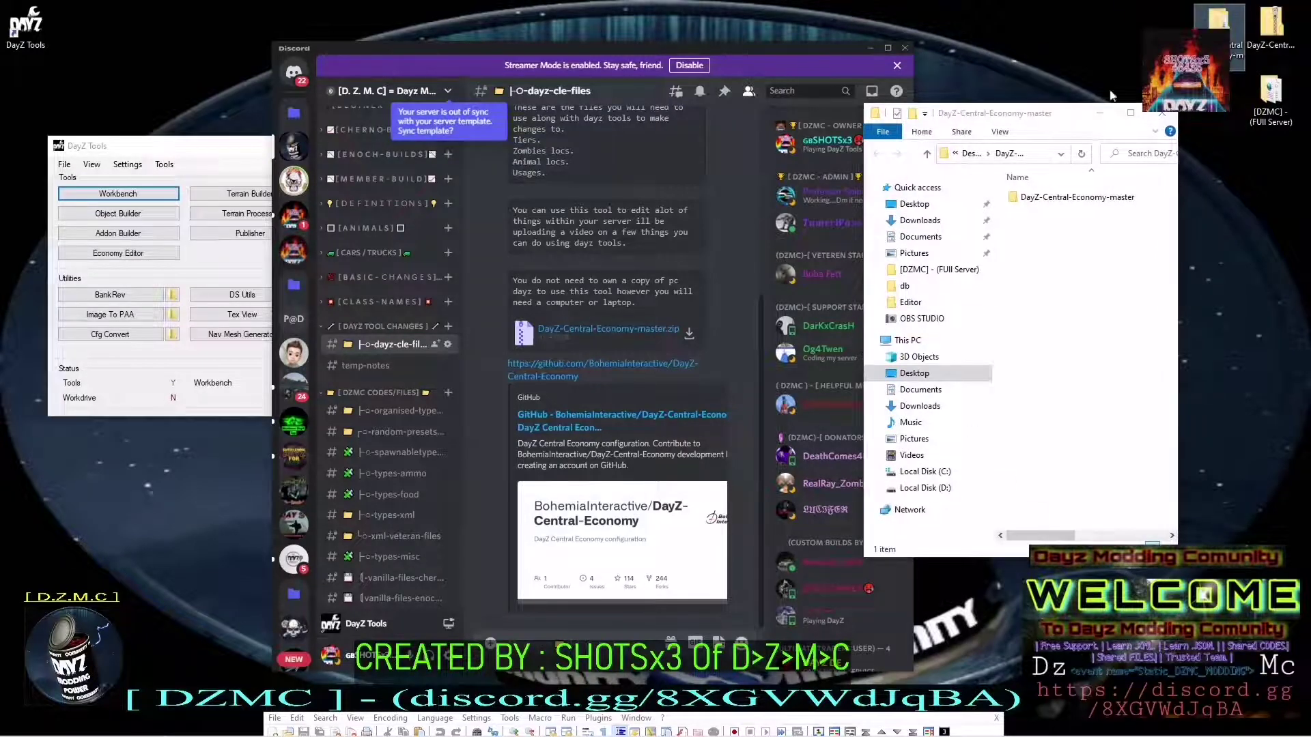
pyautogui.click(990, 56)
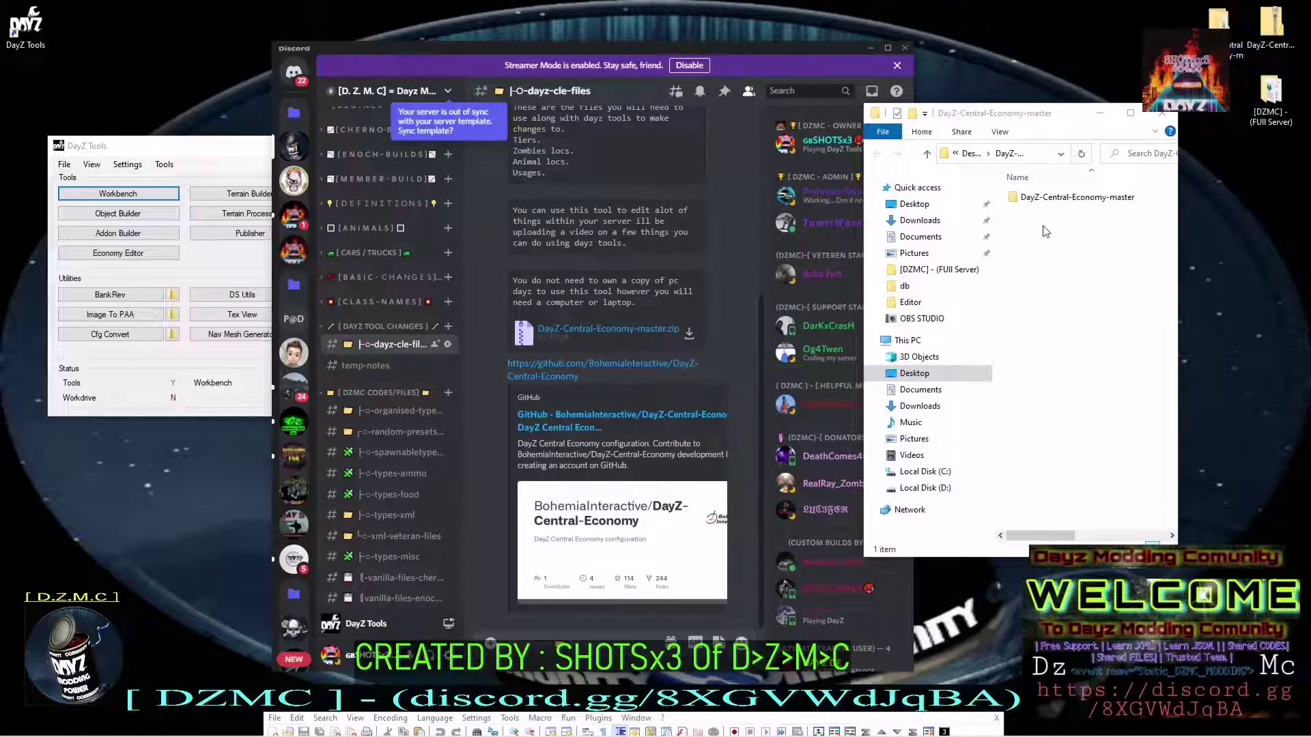
# Delete everything except the CETool folder from the inner DayZ-Central-Economy-master folder
pyautogui.doubleClick(1065, 198)
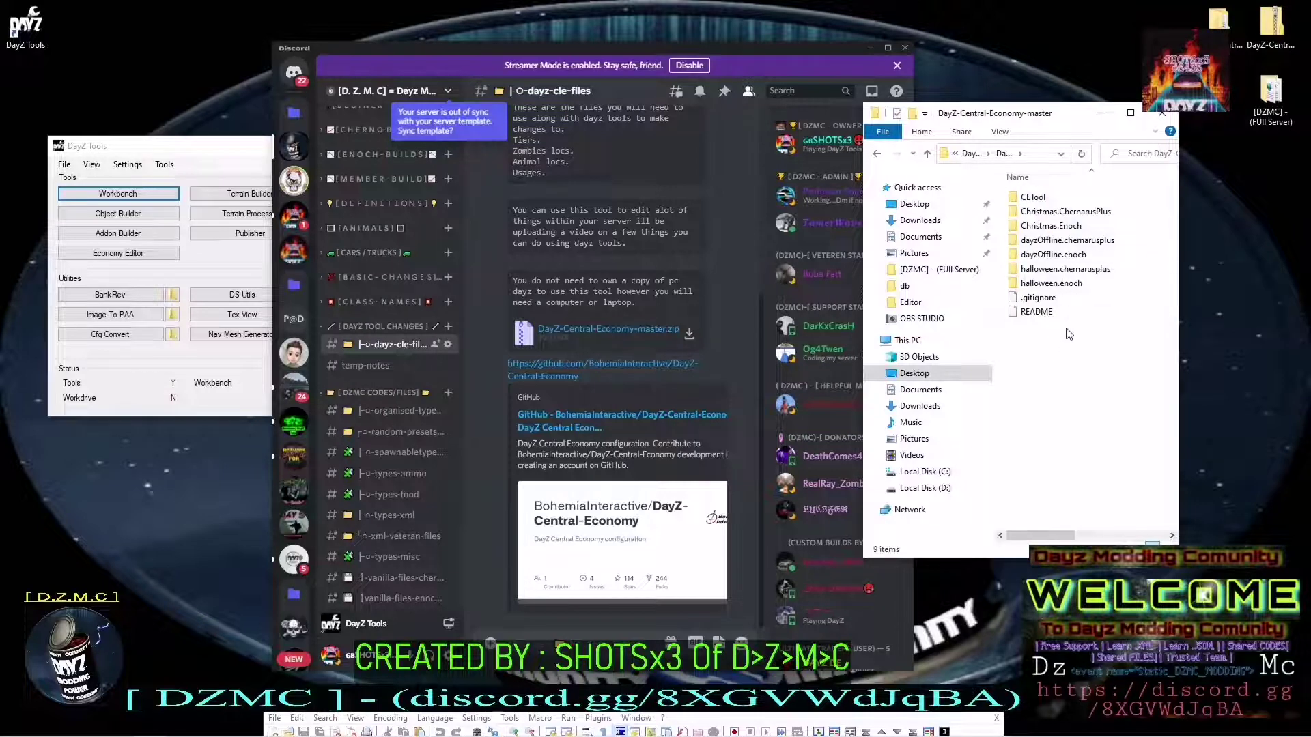
pyautogui.moveTo(1070, 349); pyautogui.dragTo(1069, 204)
pyautogui.rightClick(1068, 251)
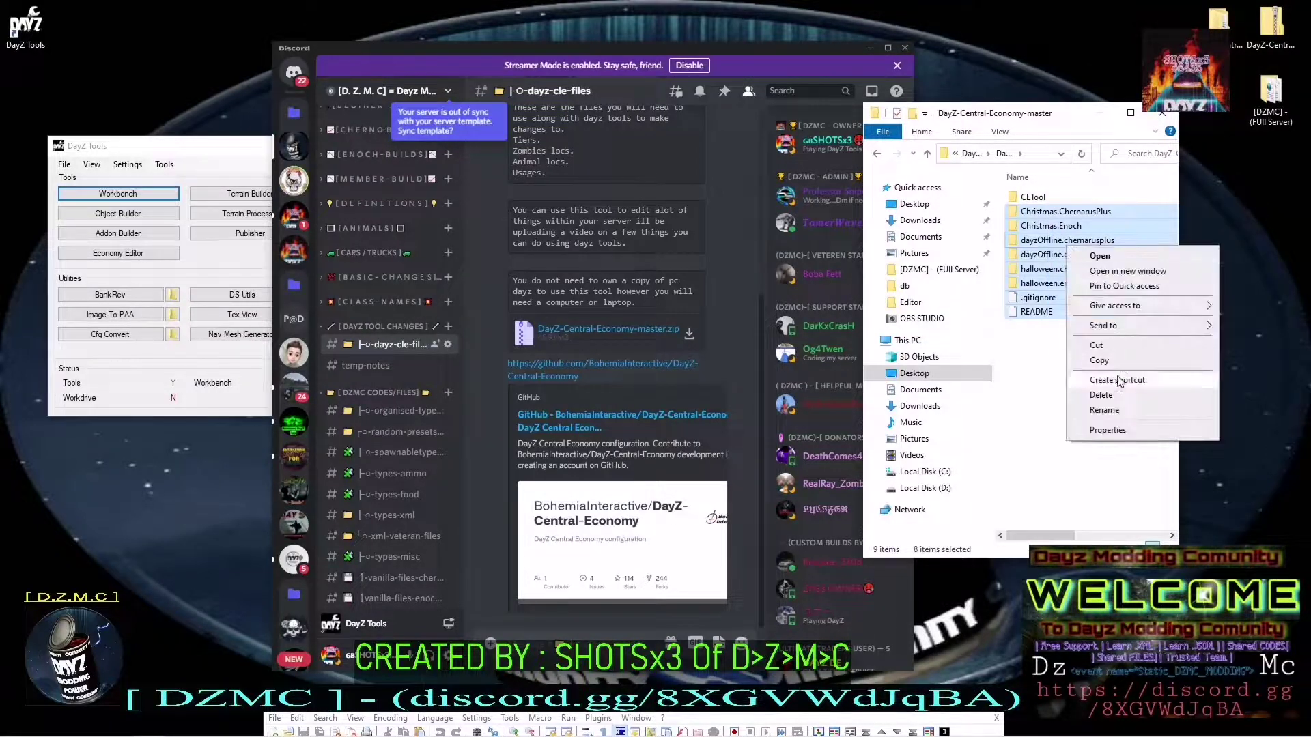
pyautogui.click(1109, 395)
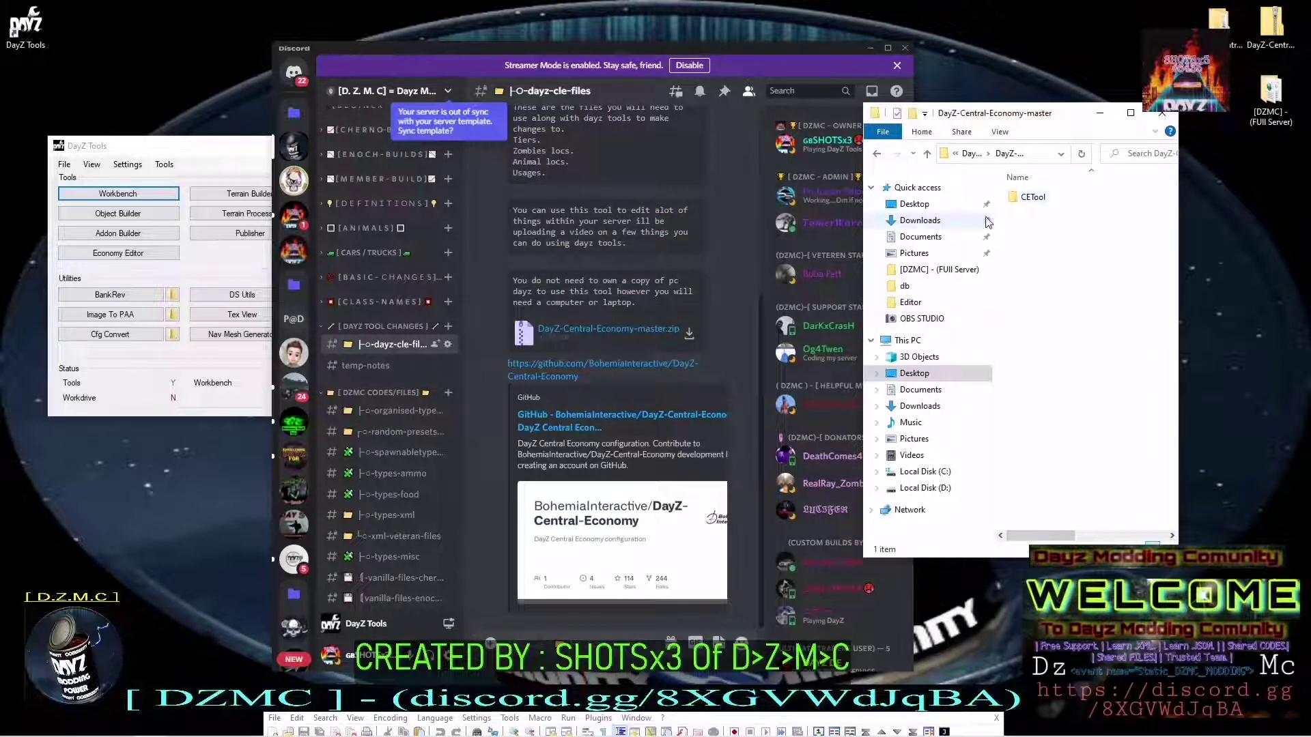
# Look at the contents of the ChernarusPlus folder inside CETool and return to CETool
pyautogui.doubleClick(1036, 199)
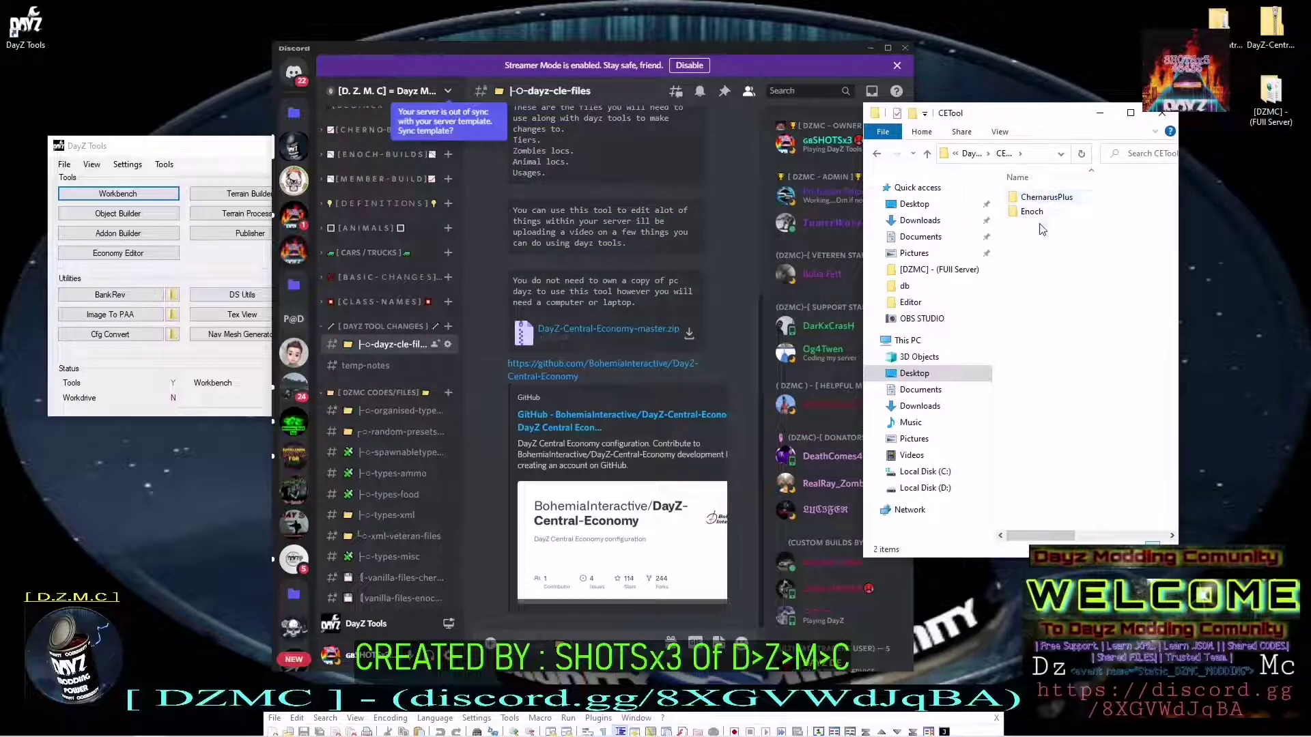
pyautogui.doubleClick(1053, 200)
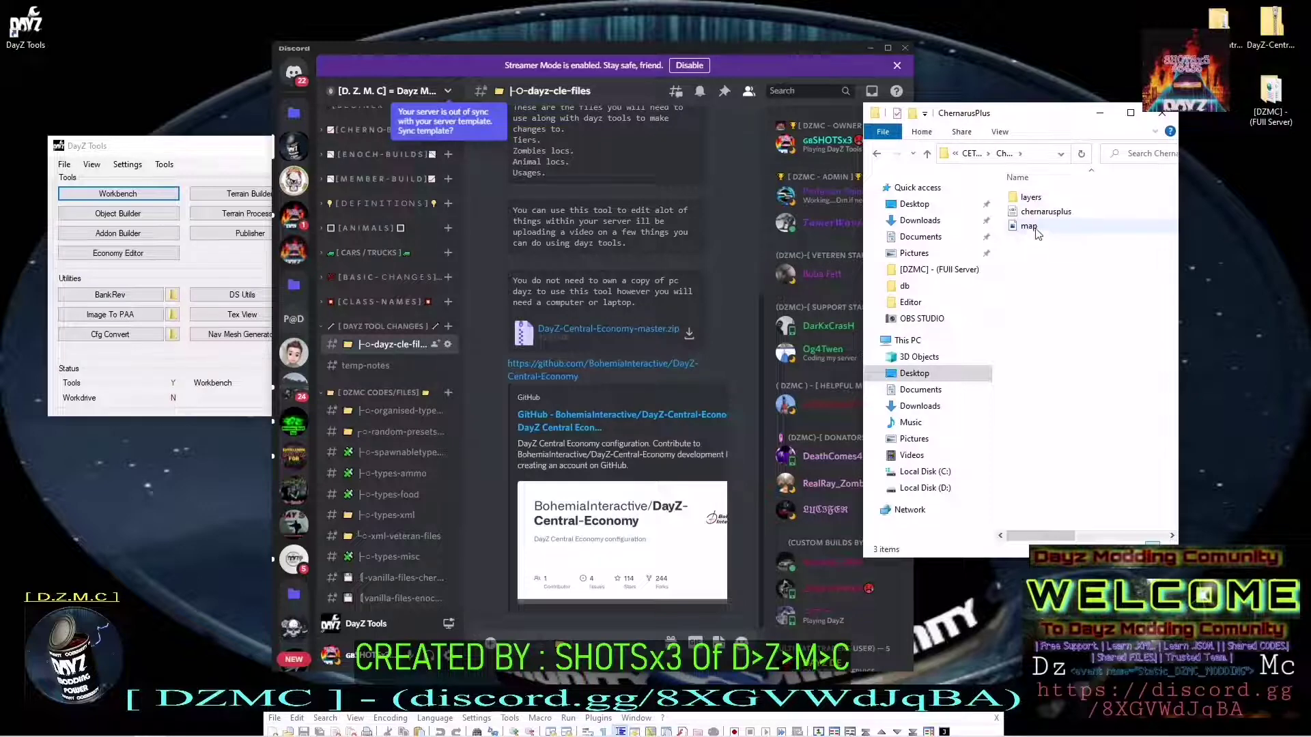
pyautogui.click(929, 155)
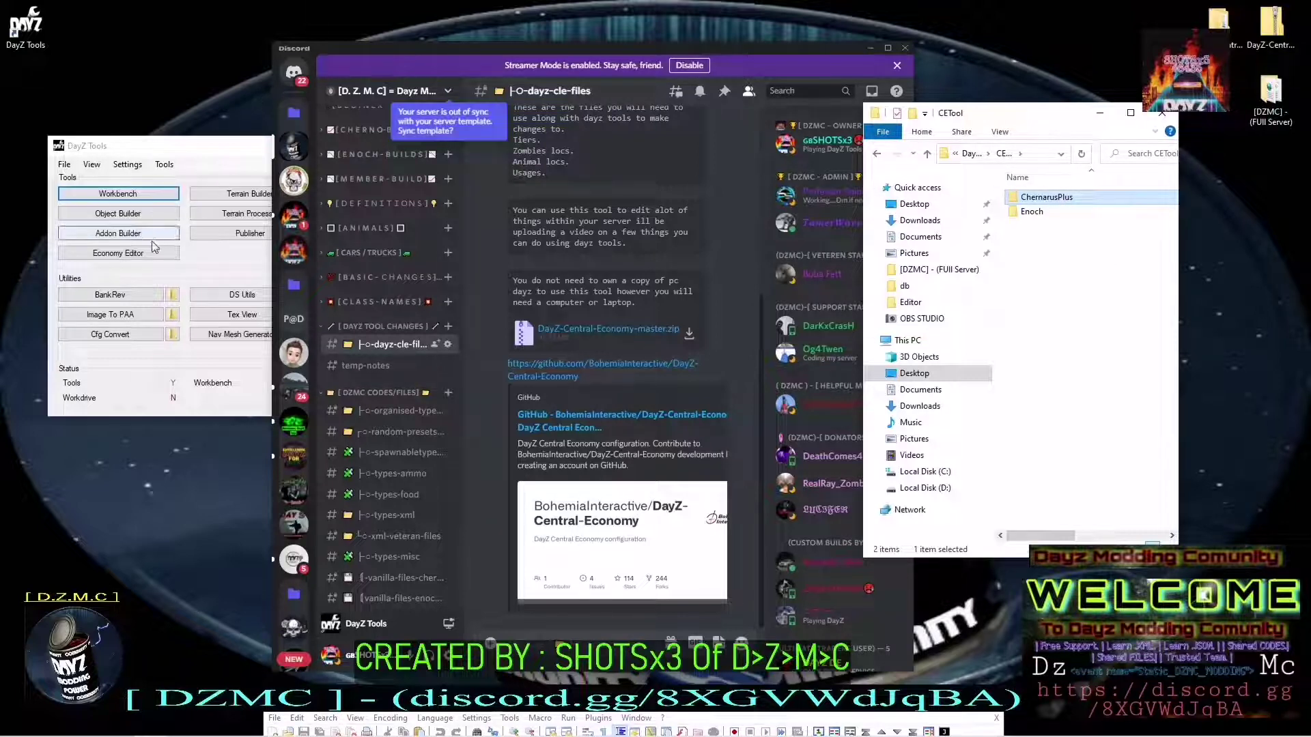
# Launch the Economy Editor from DayZ Tools and start loading a project file
pyautogui.click(198, 155)
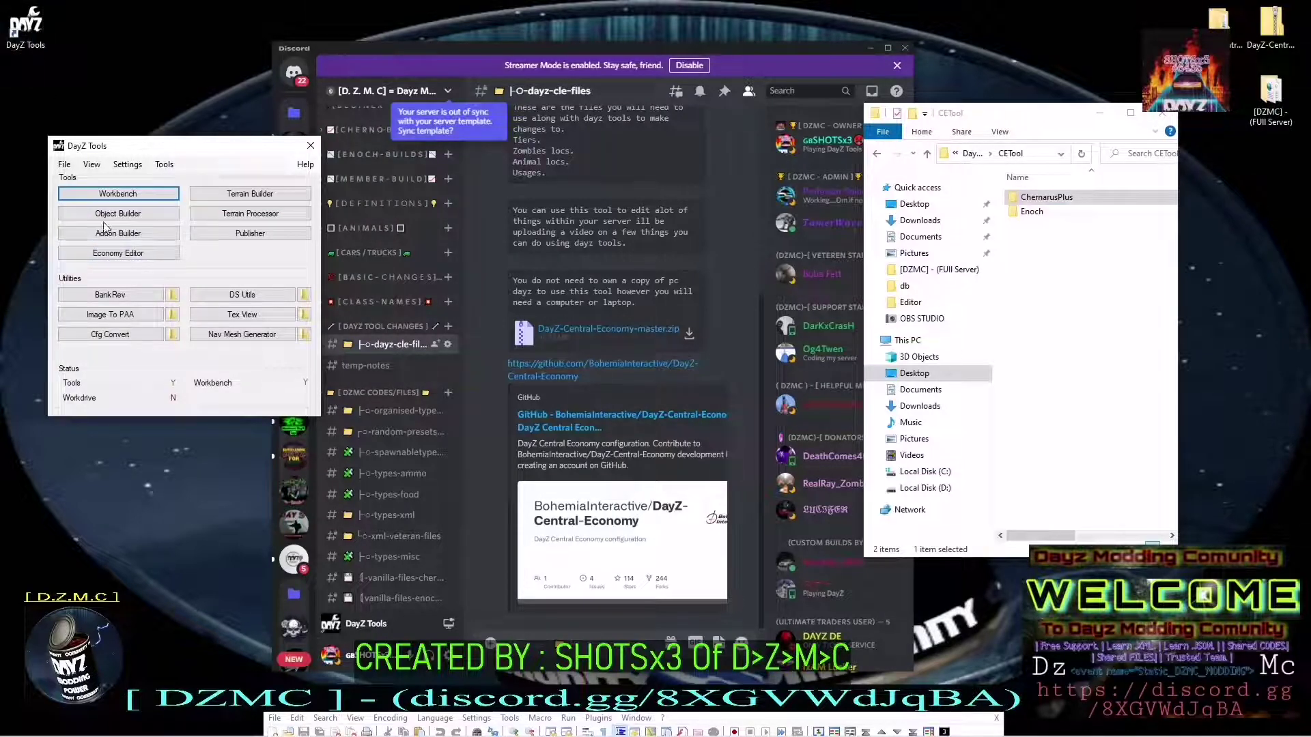
pyautogui.click(113, 253)
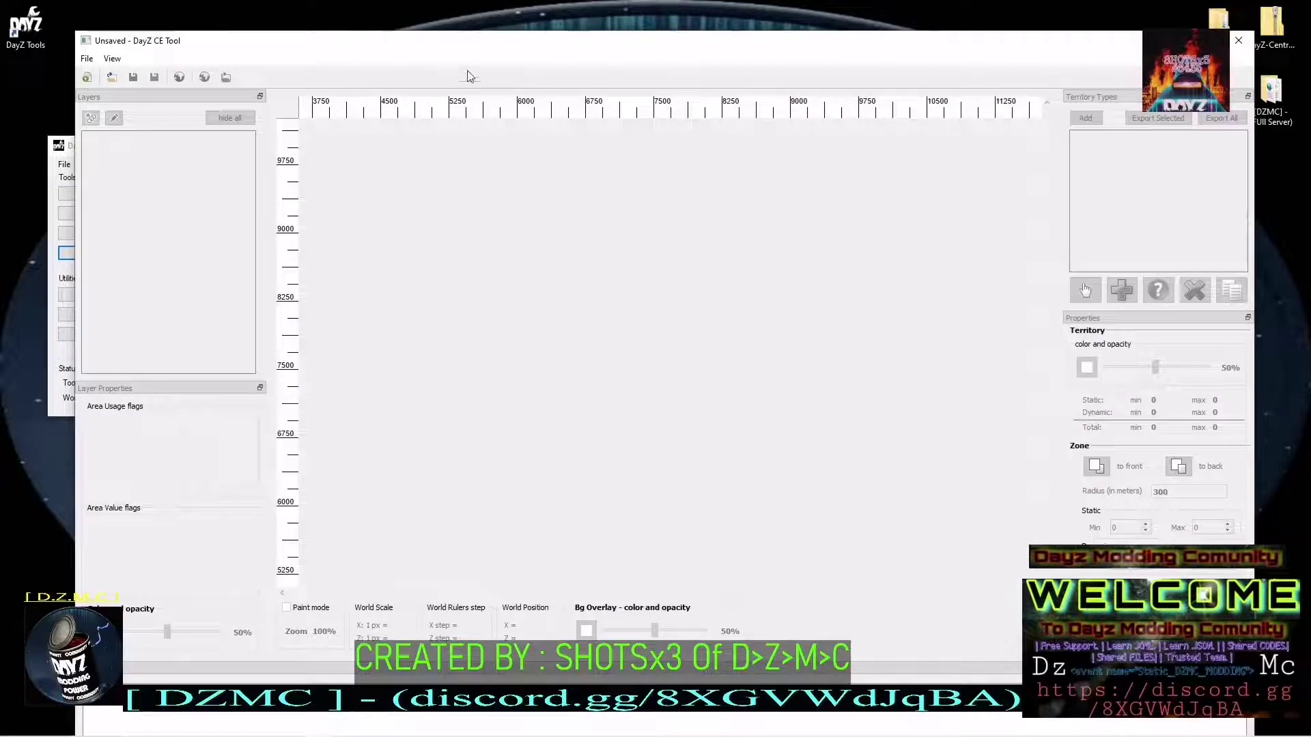
pyautogui.click(112, 78)
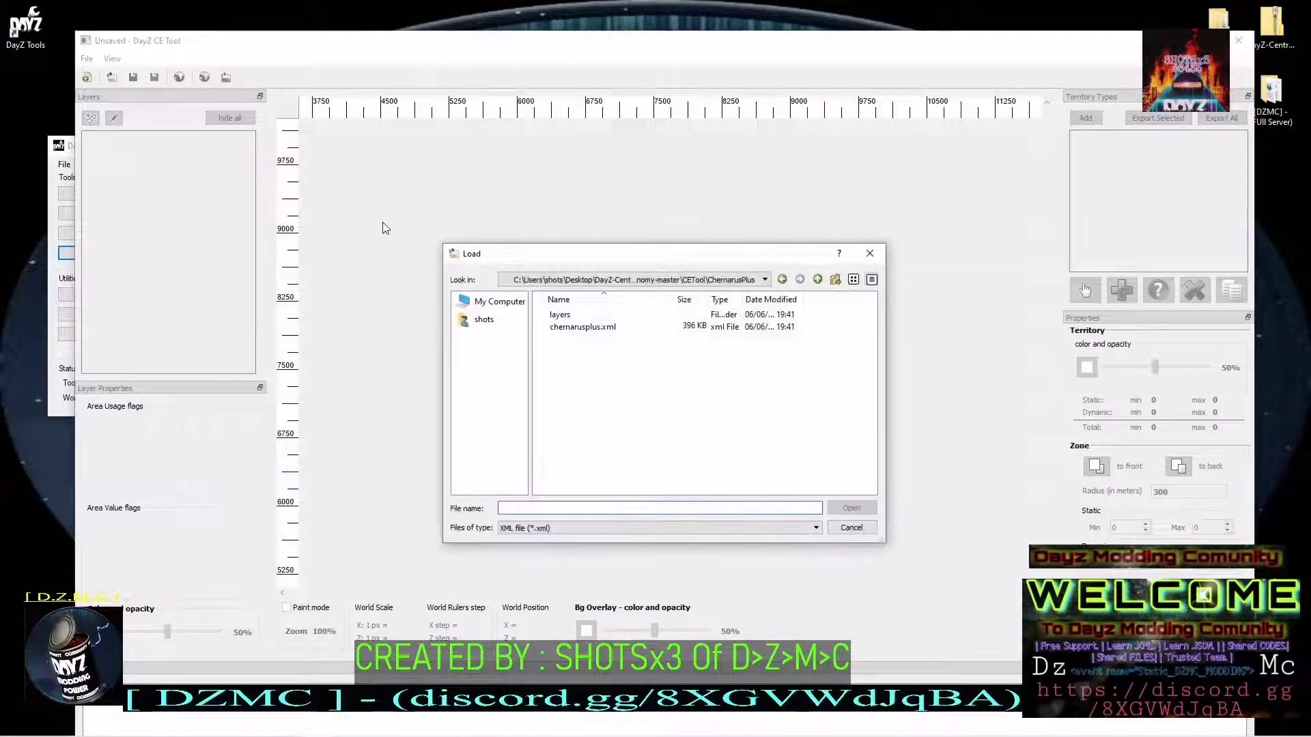
# Browse from the home folder via the desktop's DayZ-Central-Economy-master and CETool folders to ChernarusPlus, and select chernarusplus.xml
pyautogui.click(487, 321)
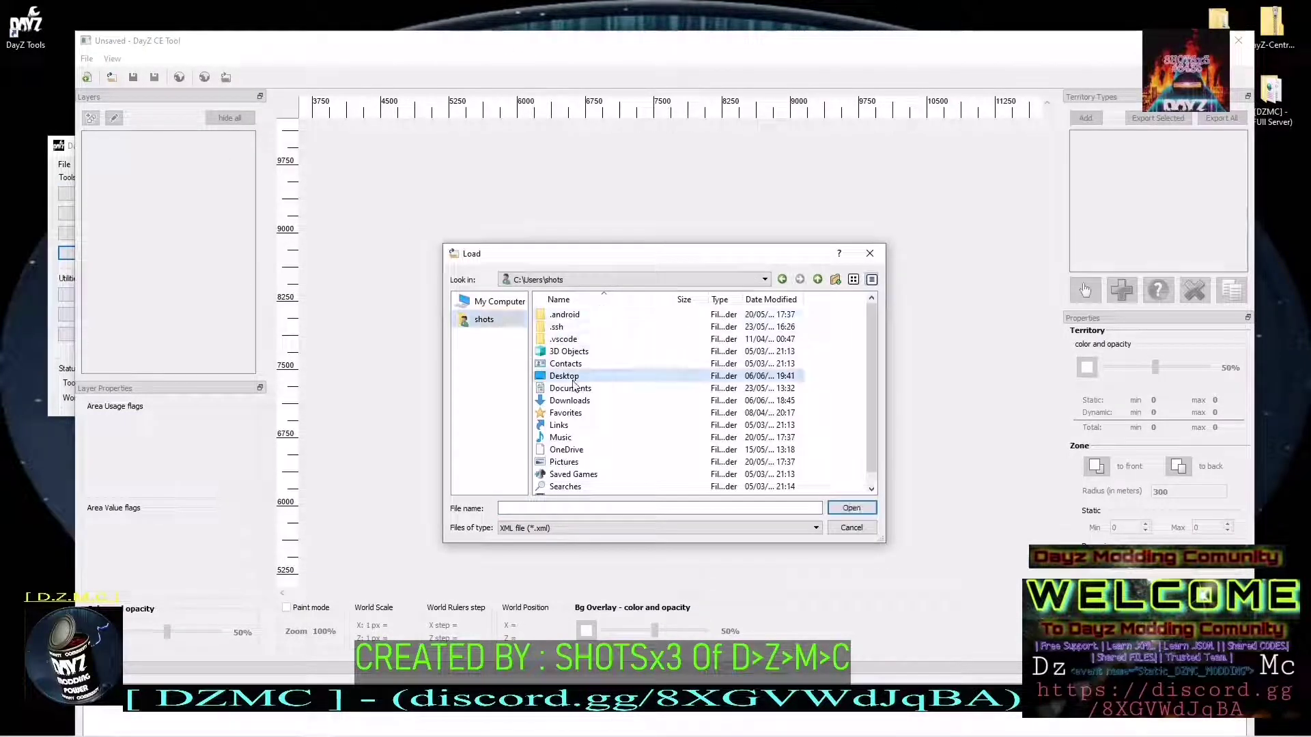
pyautogui.doubleClick(594, 375)
pyautogui.doubleClick(618, 342)
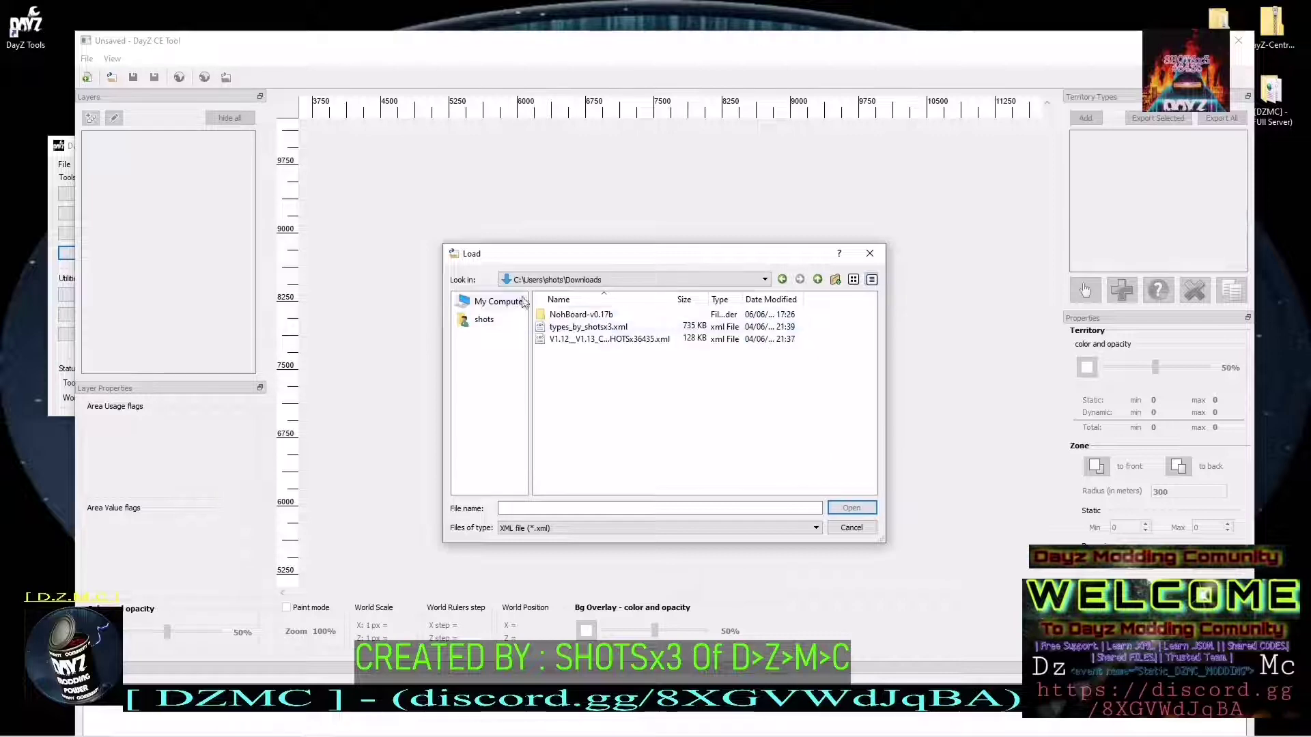
pyautogui.click(782, 279)
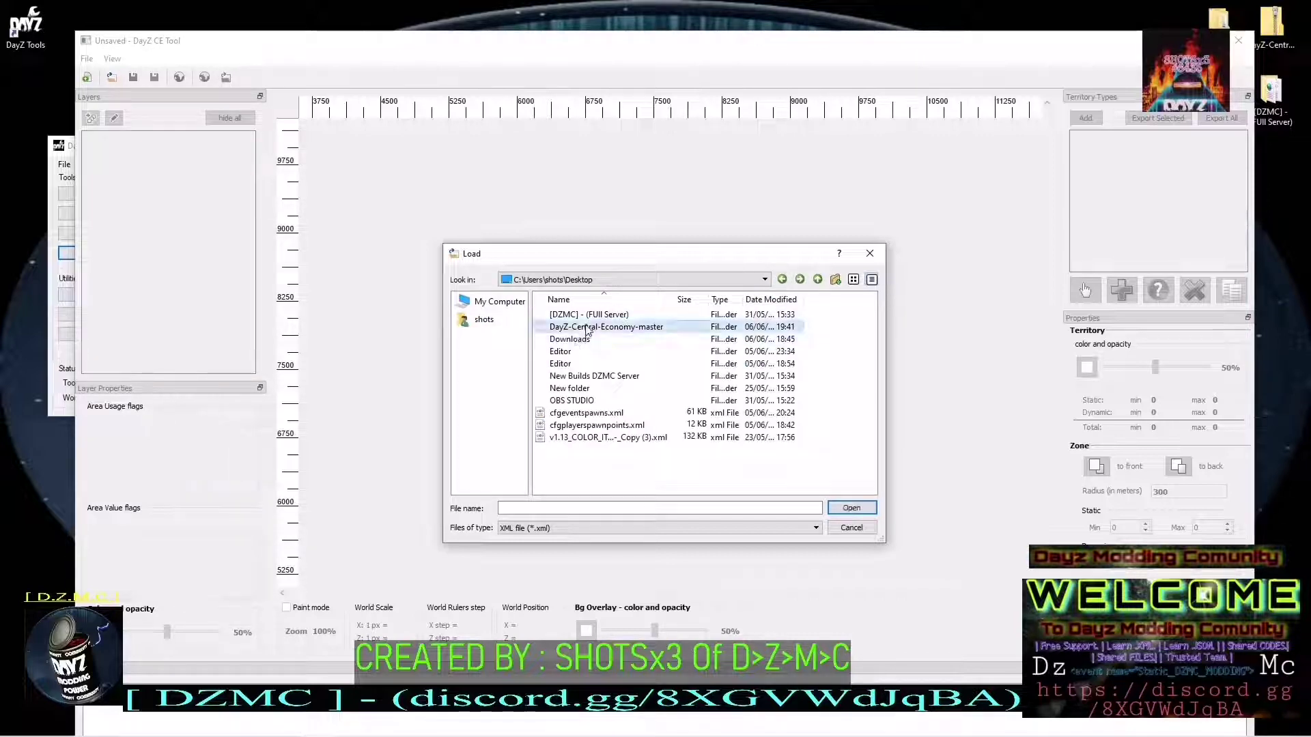
pyautogui.doubleClick(634, 326)
pyautogui.doubleClick(634, 315)
pyautogui.doubleClick(599, 316)
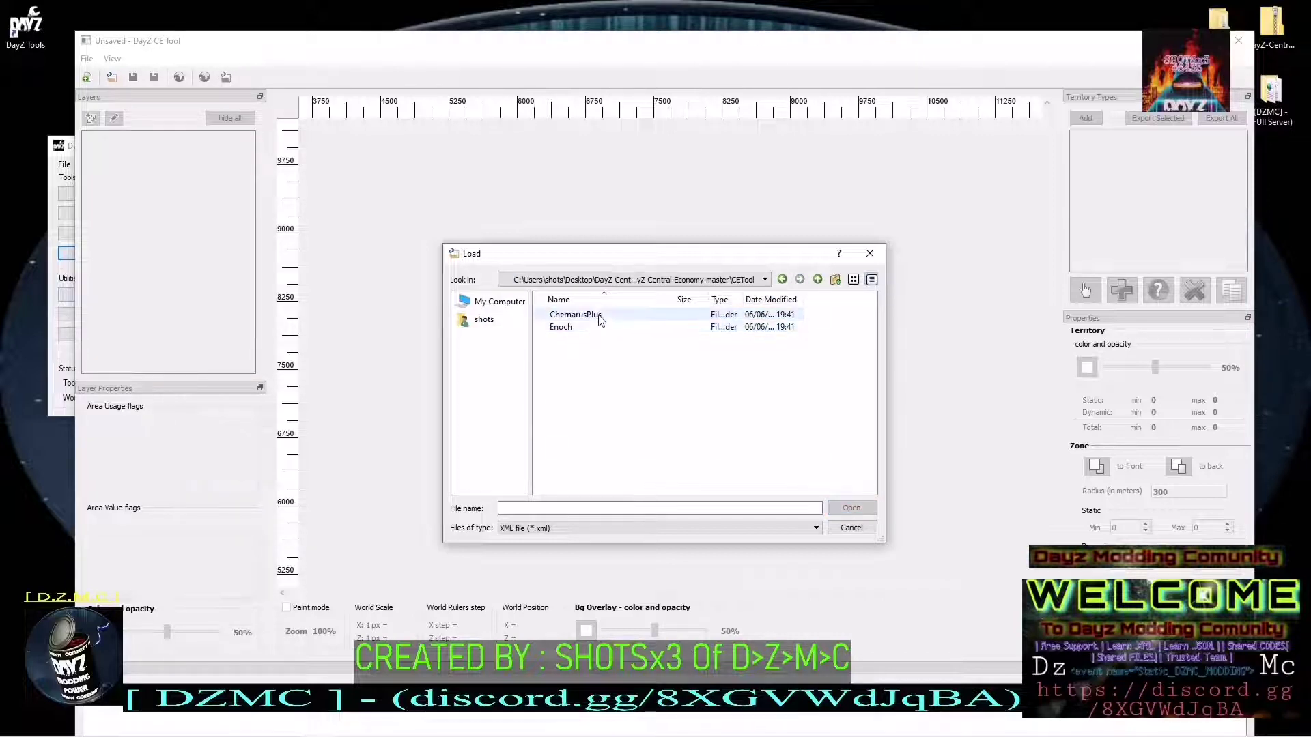
pyautogui.doubleClick(599, 316)
pyautogui.click(612, 327)
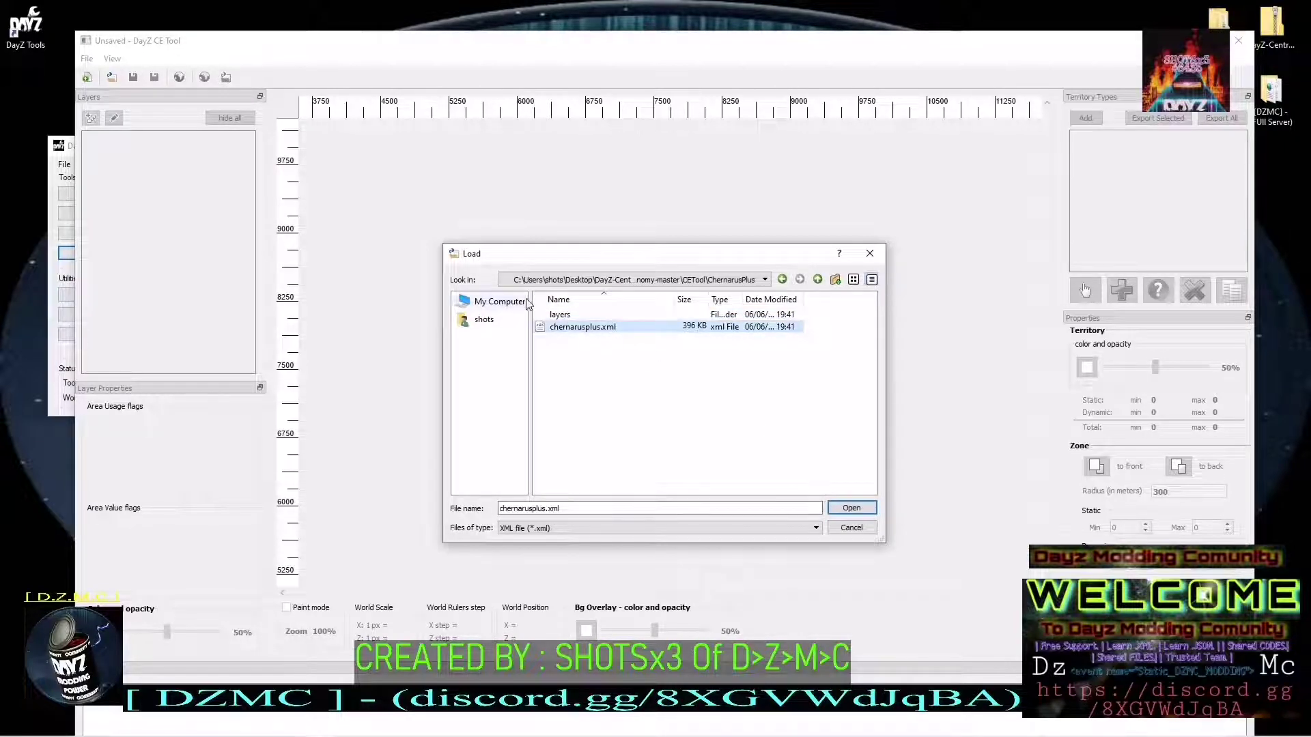
# Go back to CETool and select enoch.xml inside the Enoch folder as the alternative project file
pyautogui.click(783, 280)
pyautogui.click(782, 280)
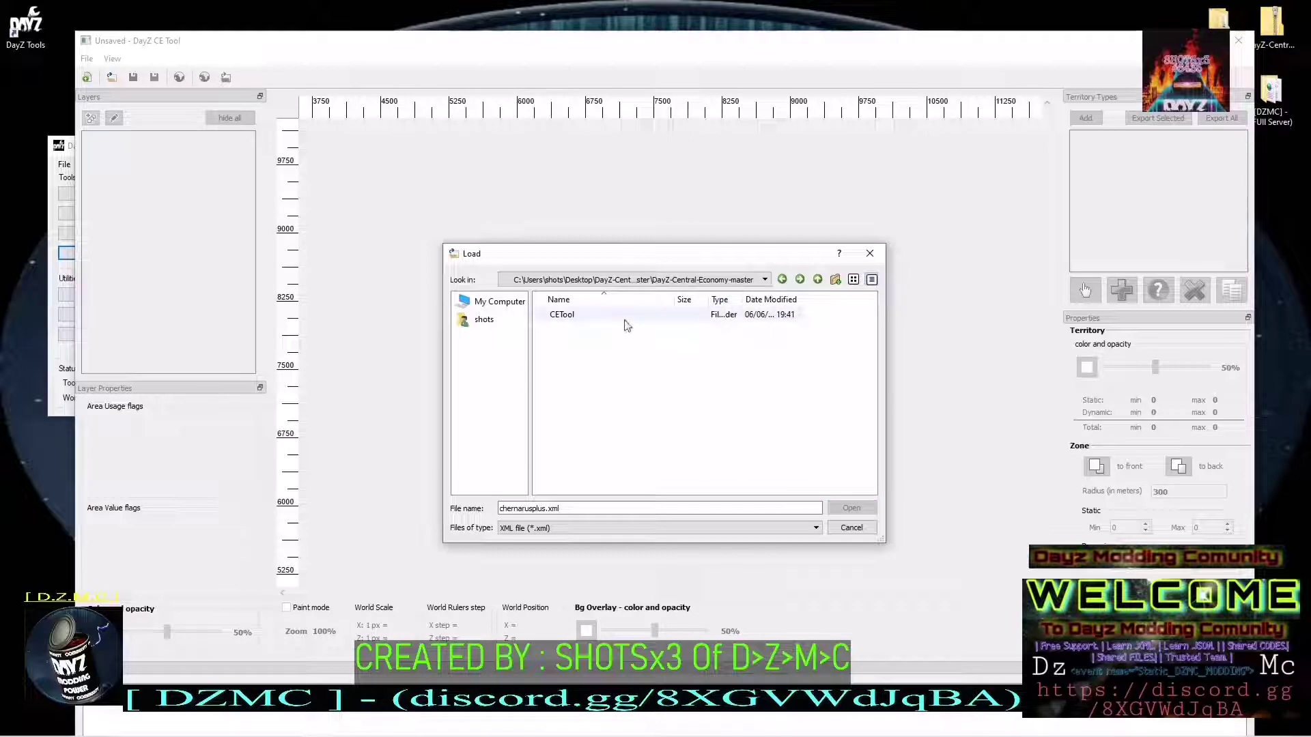
pyautogui.doubleClick(623, 317)
pyautogui.doubleClick(567, 326)
pyautogui.click(569, 327)
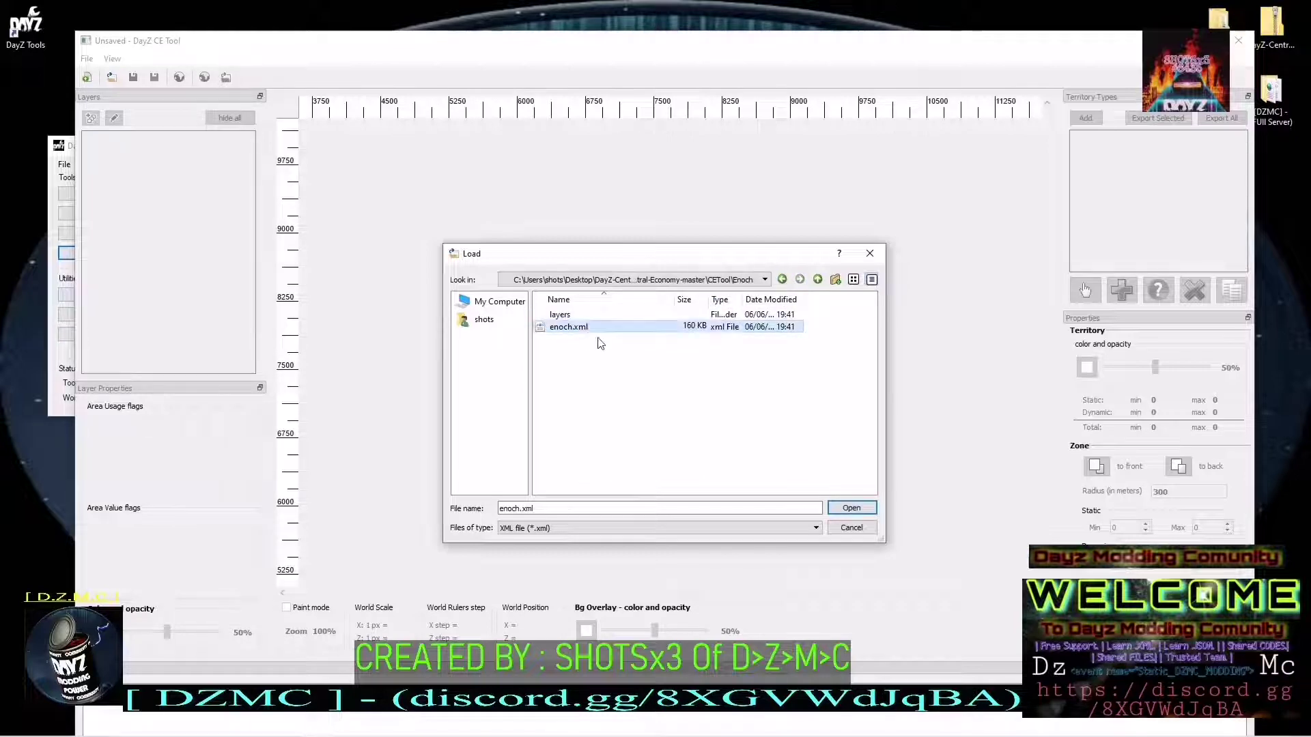
# Return to the ChernarusPlus folder inside CETool and load chernarusplus.xml into the editor
pyautogui.click(782, 279)
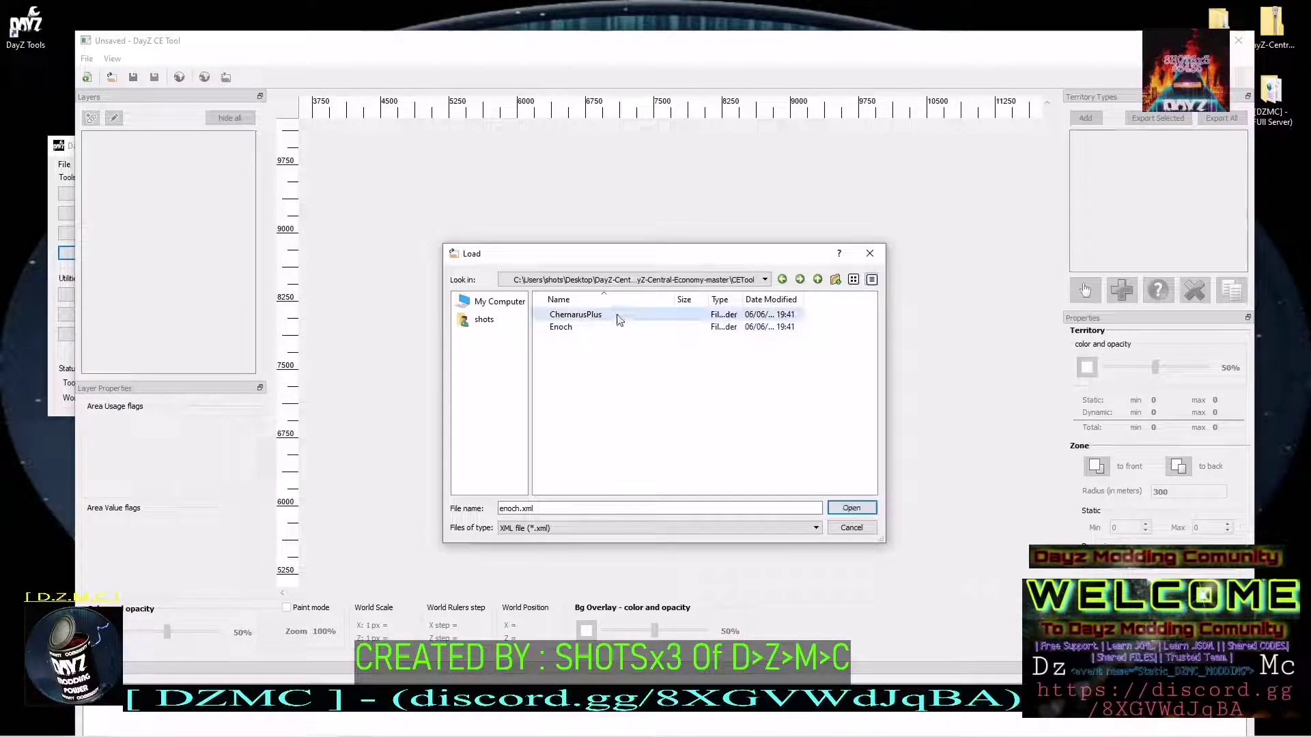
pyautogui.click(851, 508)
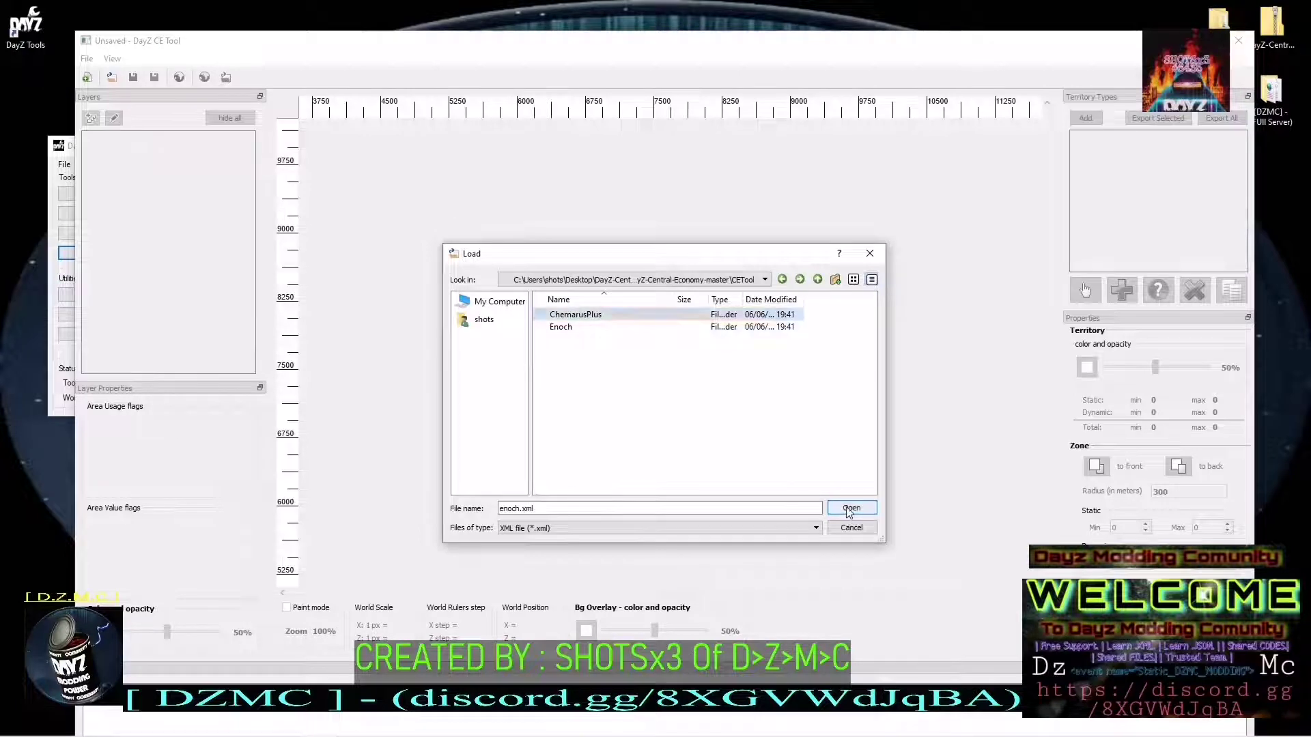
pyautogui.click(656, 327)
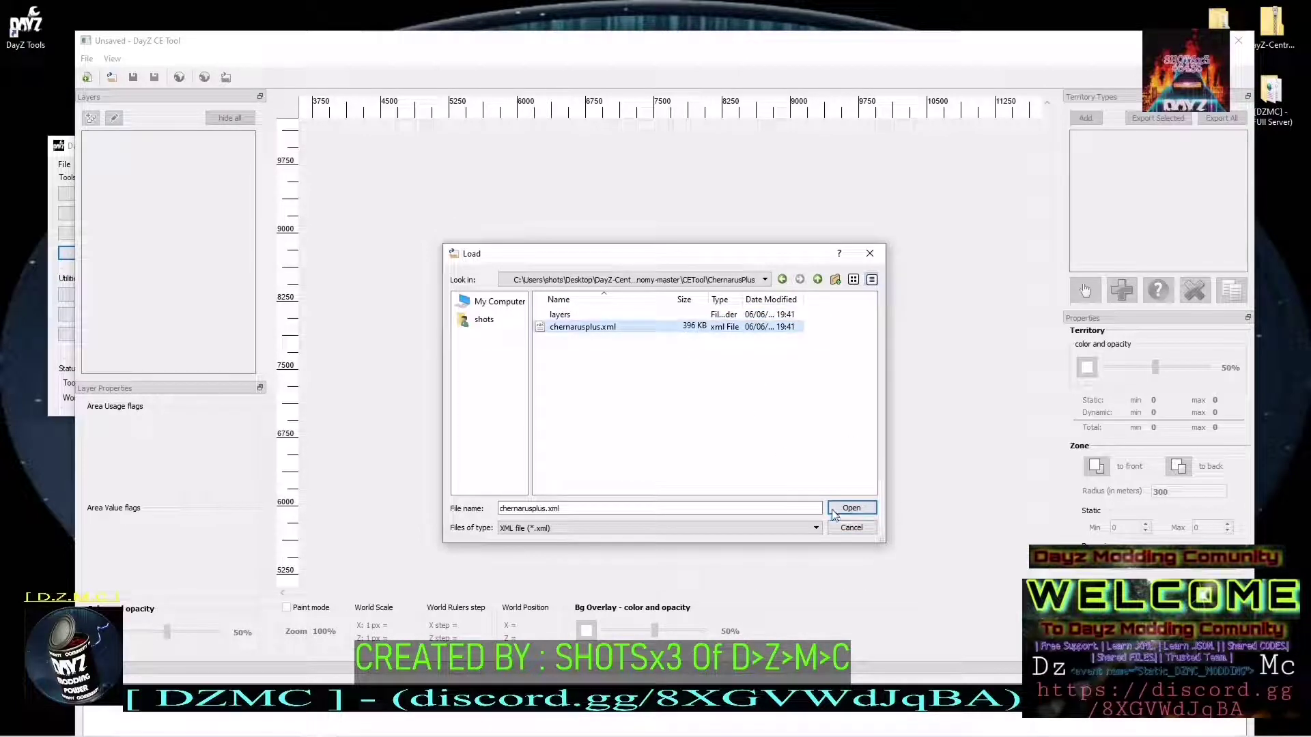
pyautogui.click(850, 509)
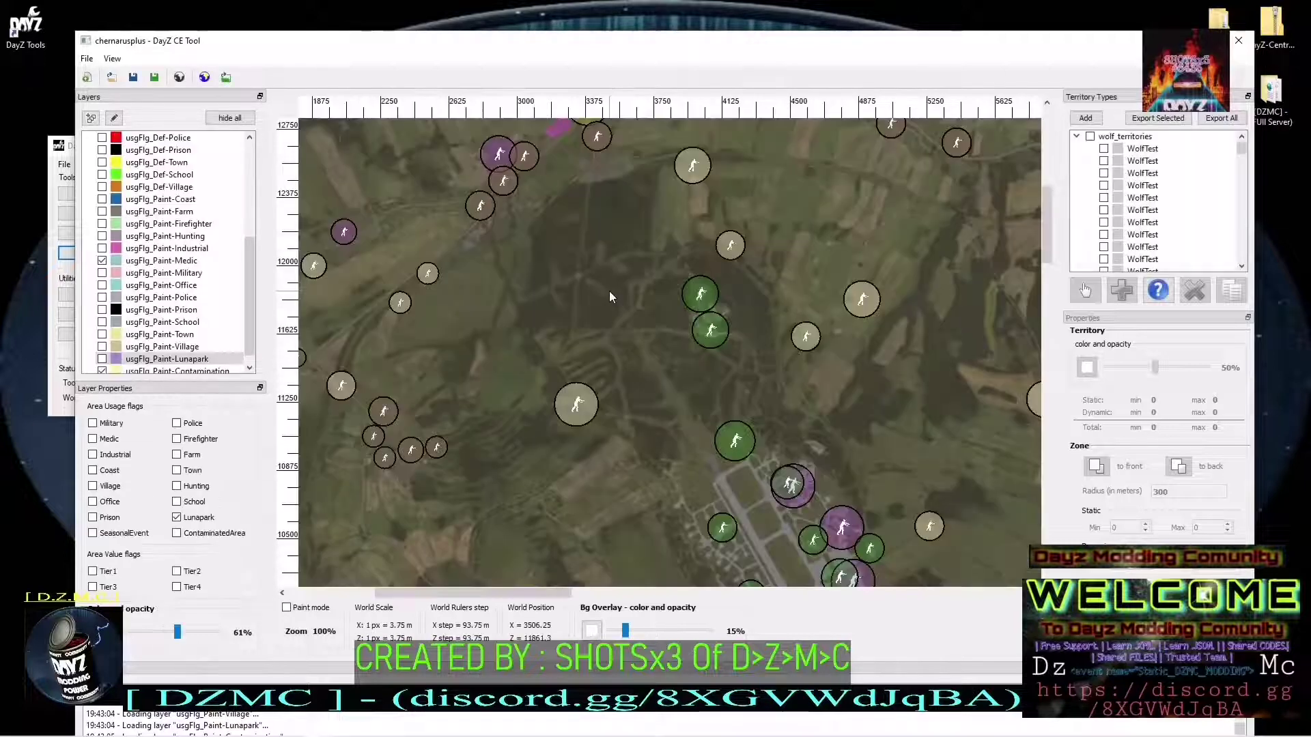
# Examine the whole loaded map with its usage and tier layers, including valueFlg_Tier3, and the WolfTest entries under wolf_territories
pyautogui.scroll(-3, 609, 291)
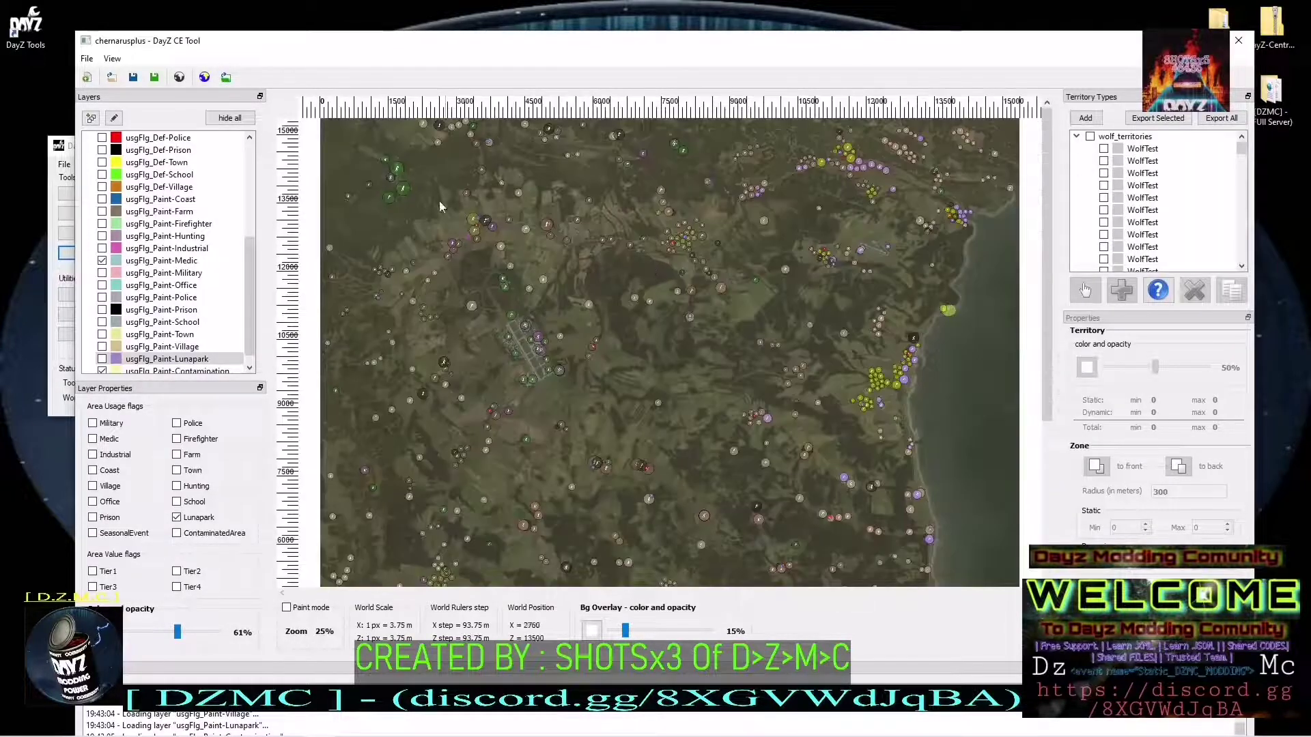
pyautogui.click(158, 199)
pyautogui.scroll(5, 145, 167)
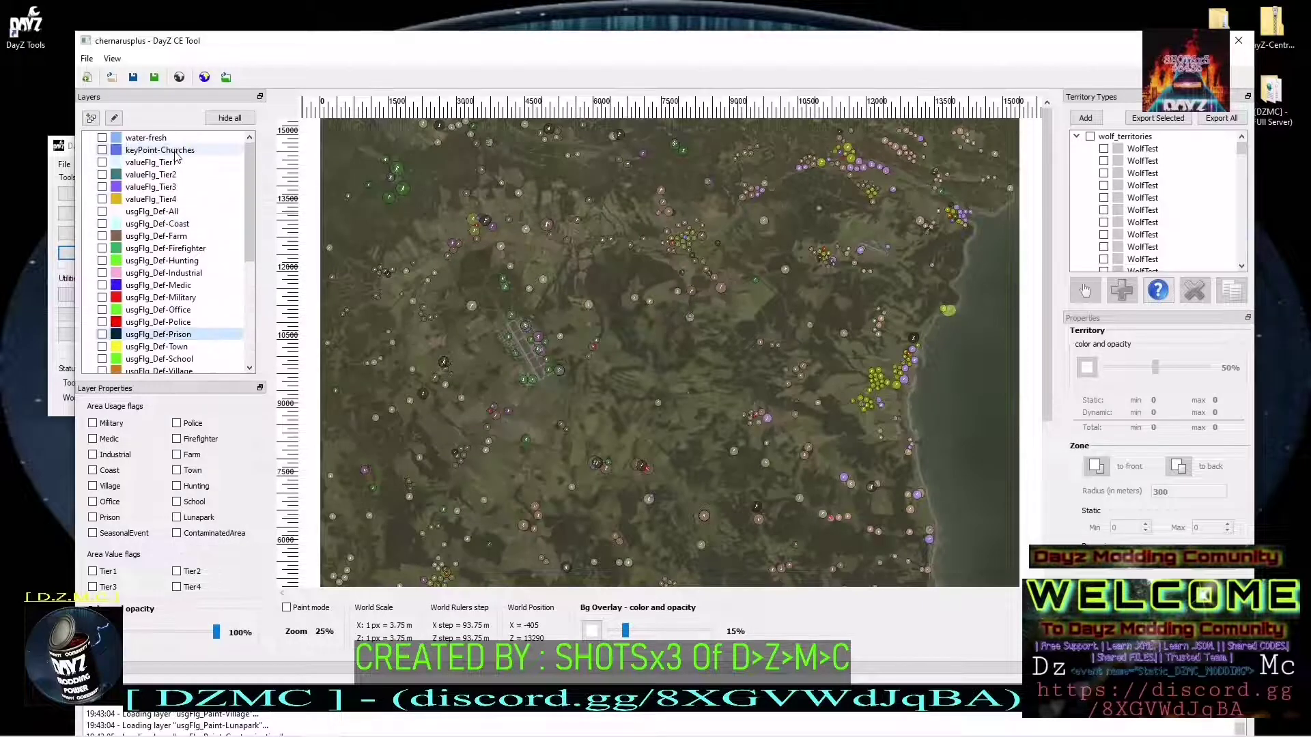
pyautogui.click(167, 211)
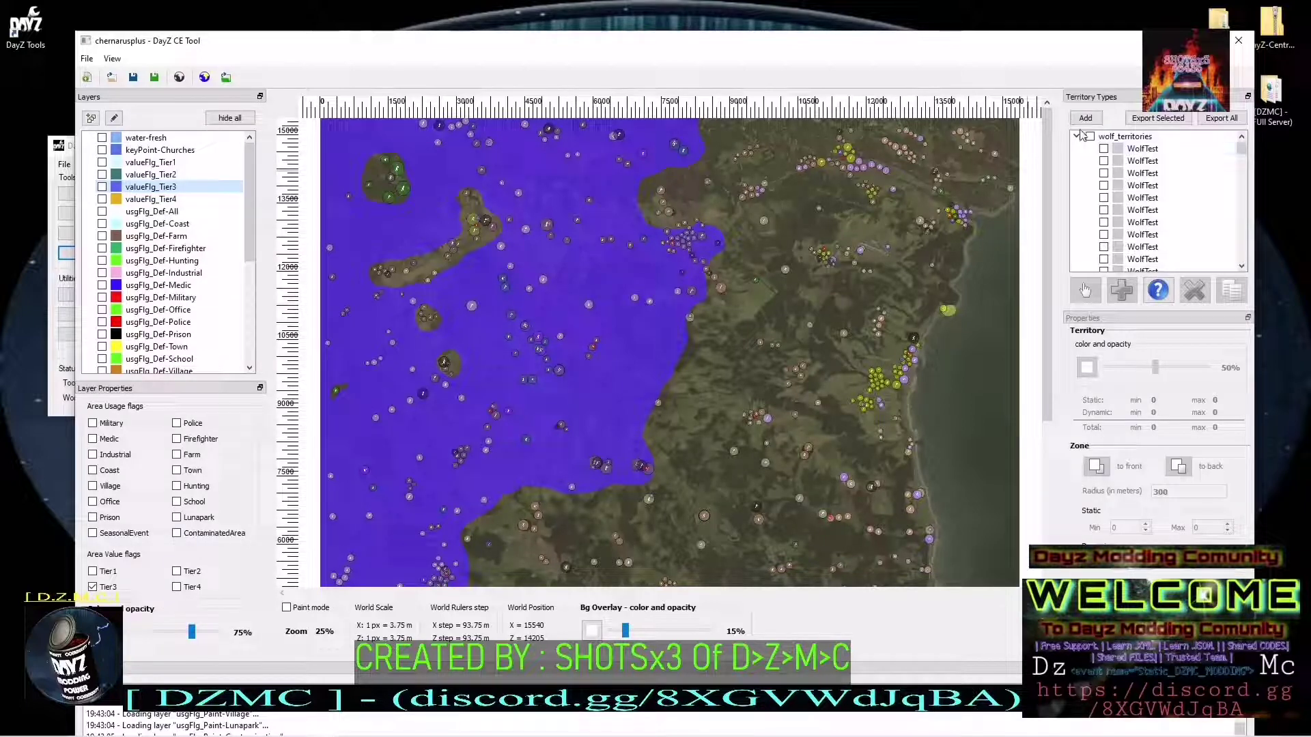
pyautogui.click(1128, 148)
pyautogui.click(1150, 198)
pyautogui.click(1145, 222)
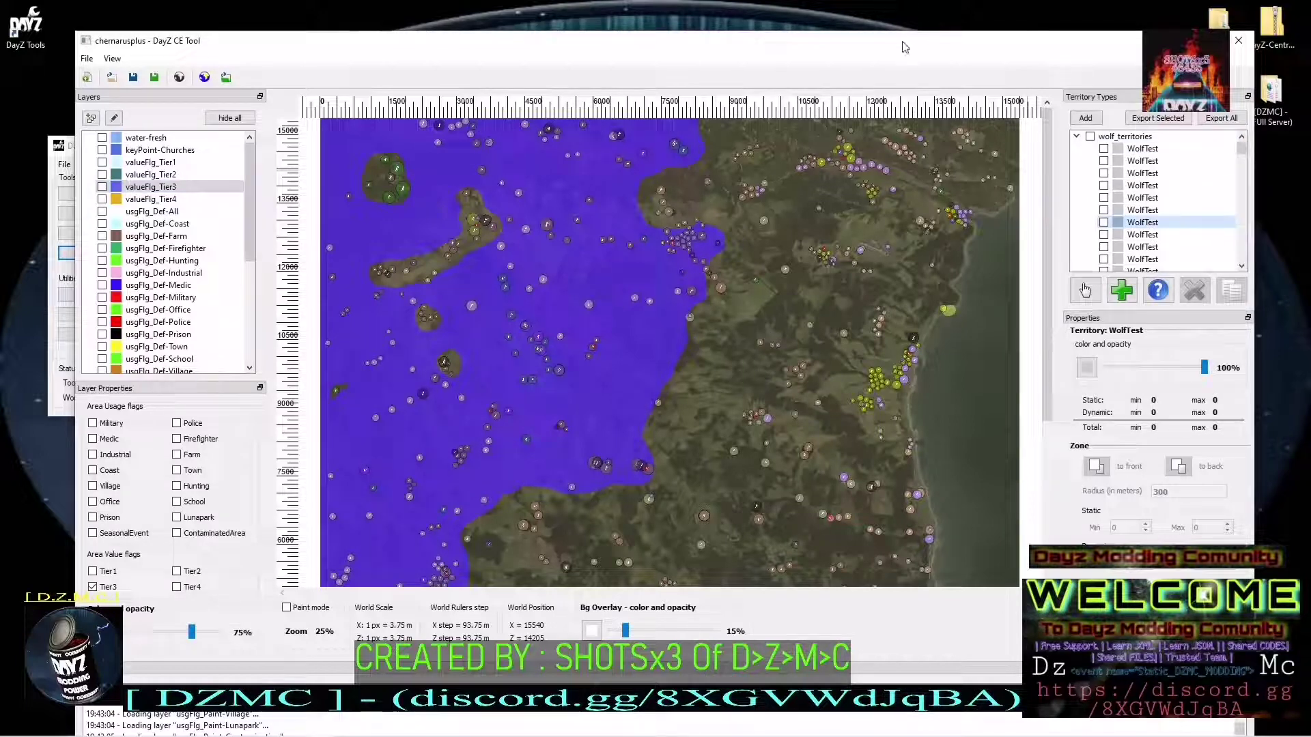
# Quit the Economy Editor without saving and close the DayZ Tools launcher
pyautogui.click(1237, 40)
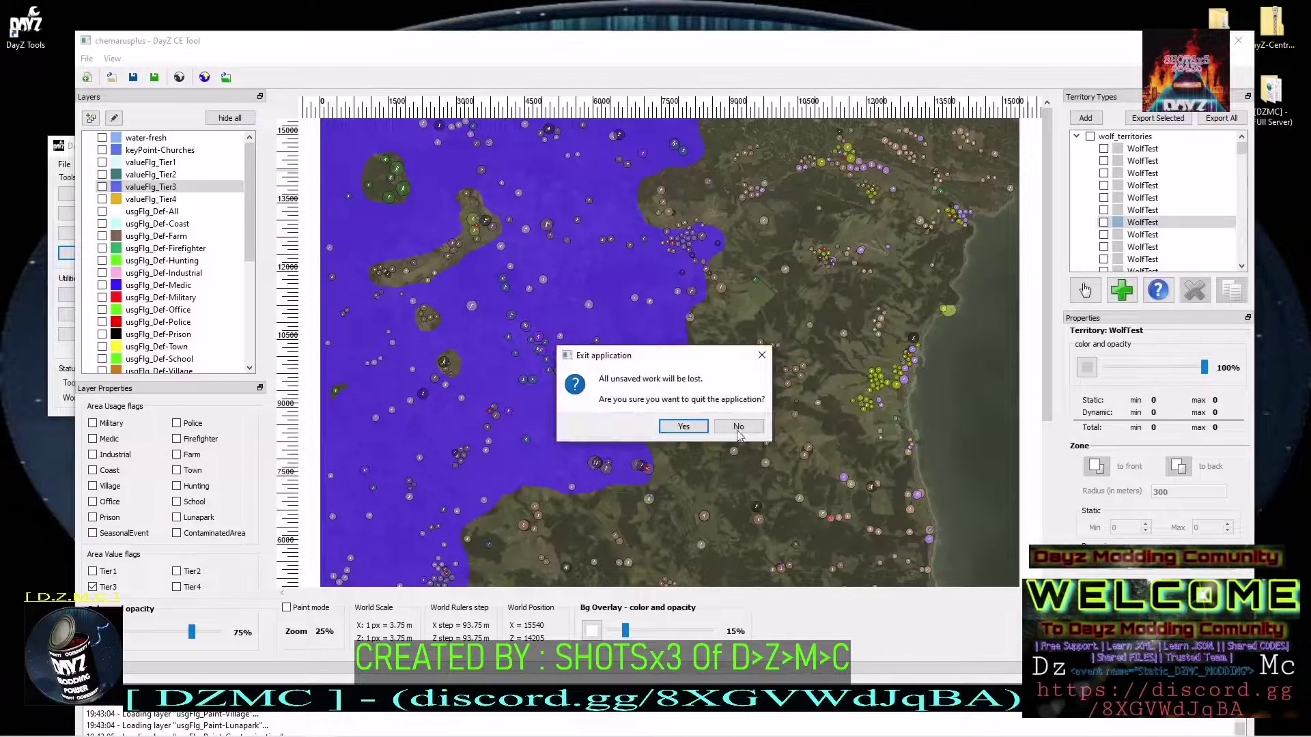
pyautogui.click(683, 426)
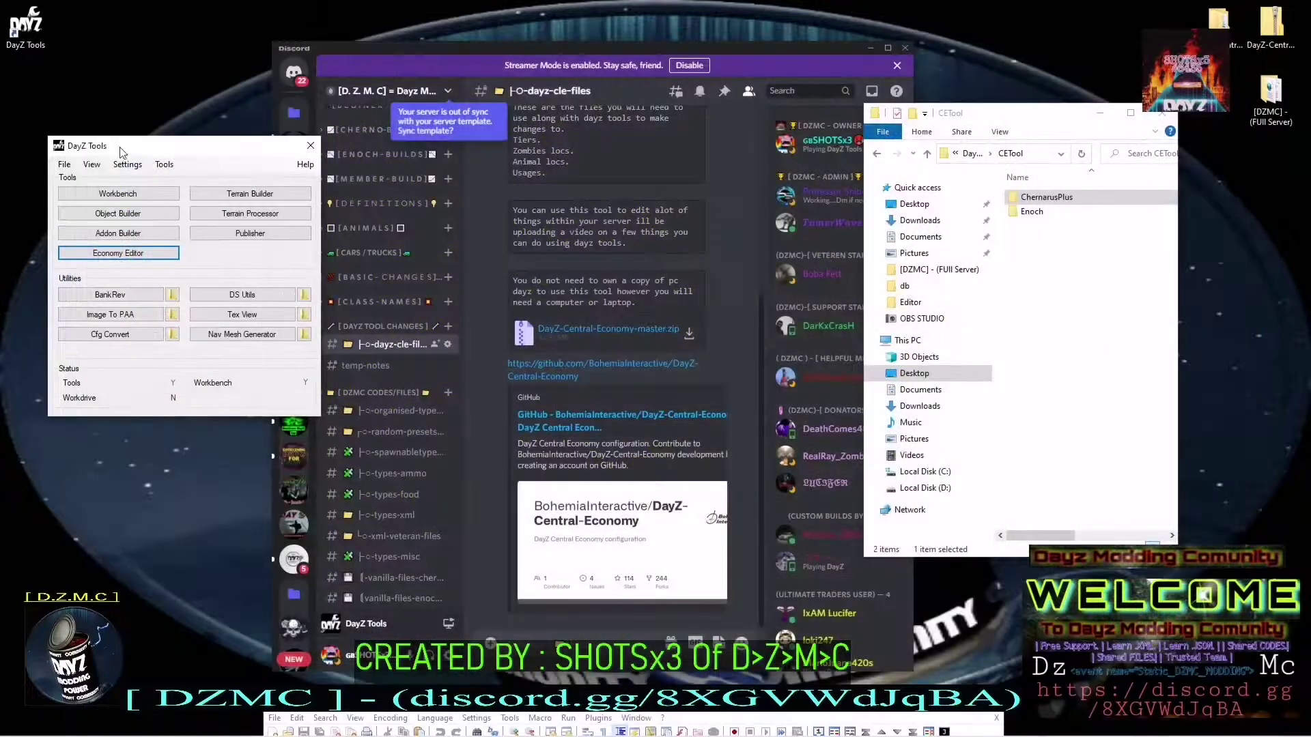
pyautogui.click(310, 145)
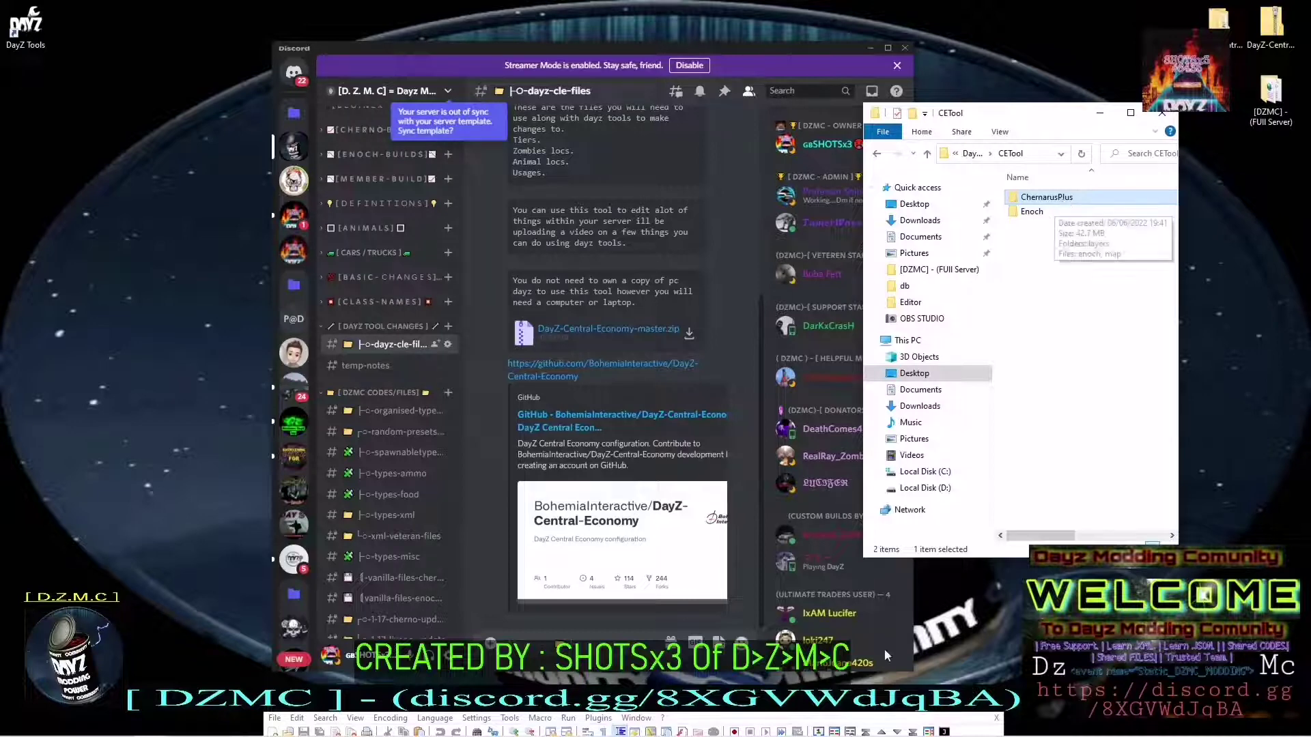
# Switch to Notepad++ and open chernarusplus.xml from the ChernarusPlus folder in it
pyautogui.moveTo(734, 712)
pyautogui.click(182, 723)
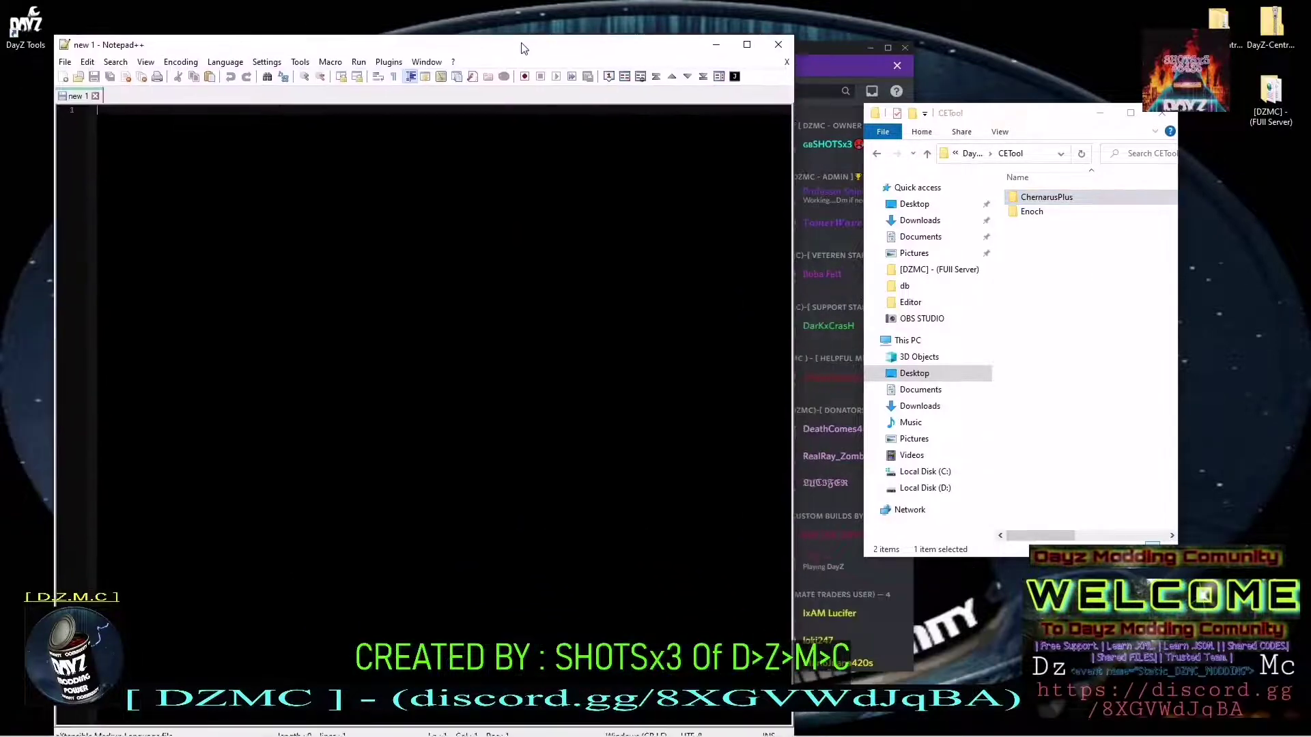
pyautogui.doubleClick(1074, 201)
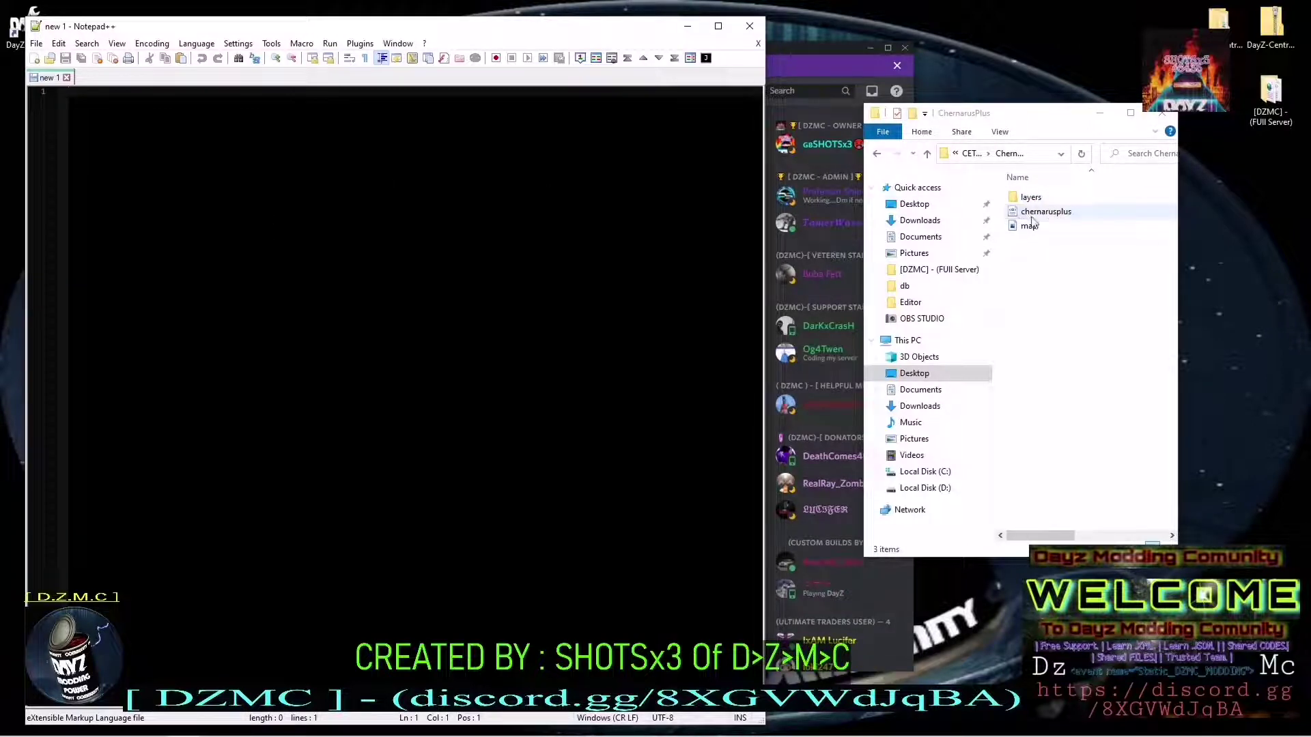
pyautogui.click(1085, 214)
pyautogui.moveTo(305, 240); pyautogui.dragTo(468, 268)
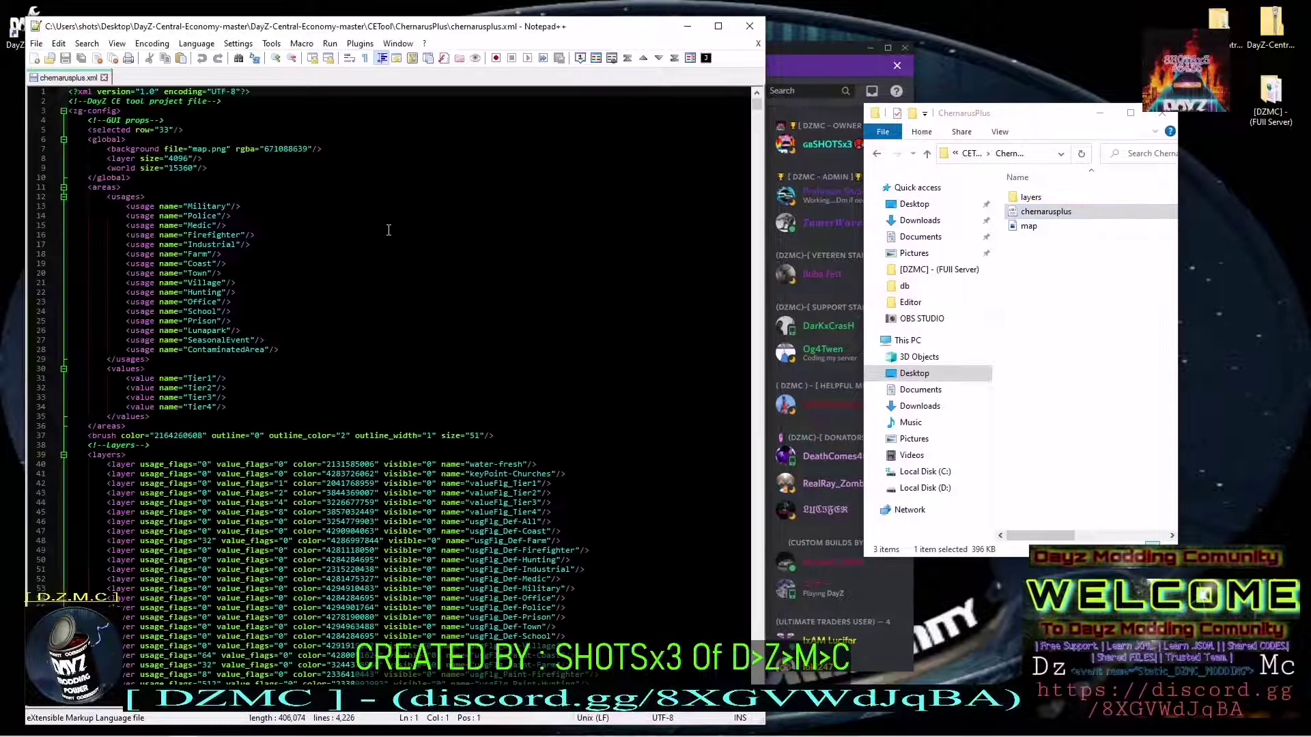
# Delete everything from wolf_territories up to the zombie_territories block in territory-type-list, keeping the list's opening tag complete
pyautogui.scroll(-14, 375, 360)
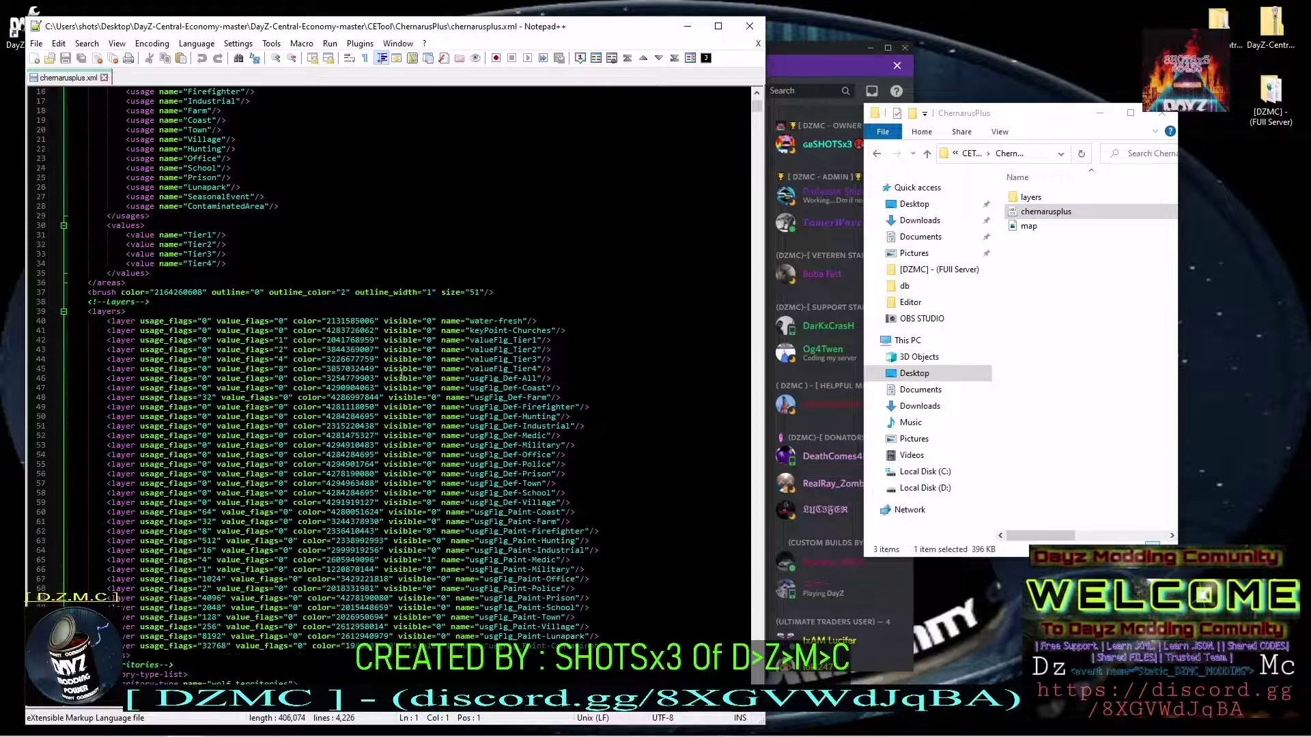
pyautogui.scroll(-12, 429, 387)
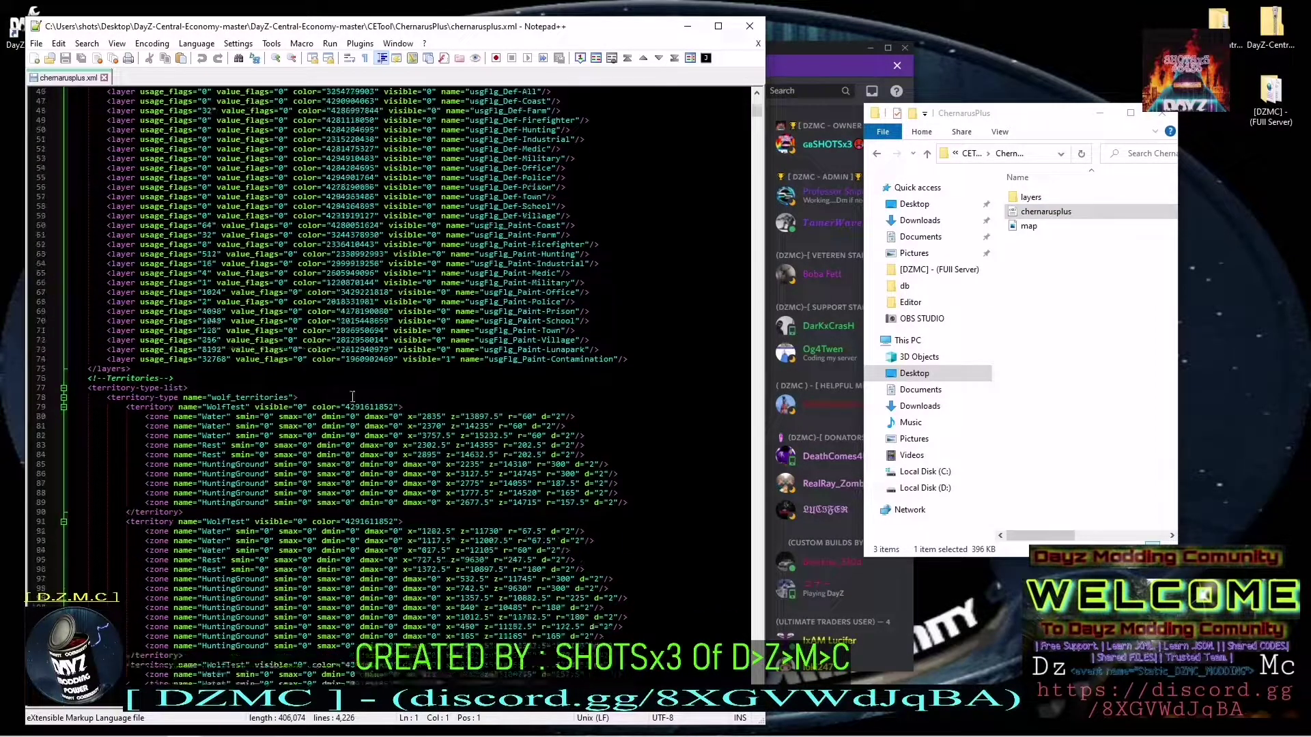
pyautogui.scroll(10, 415, 420)
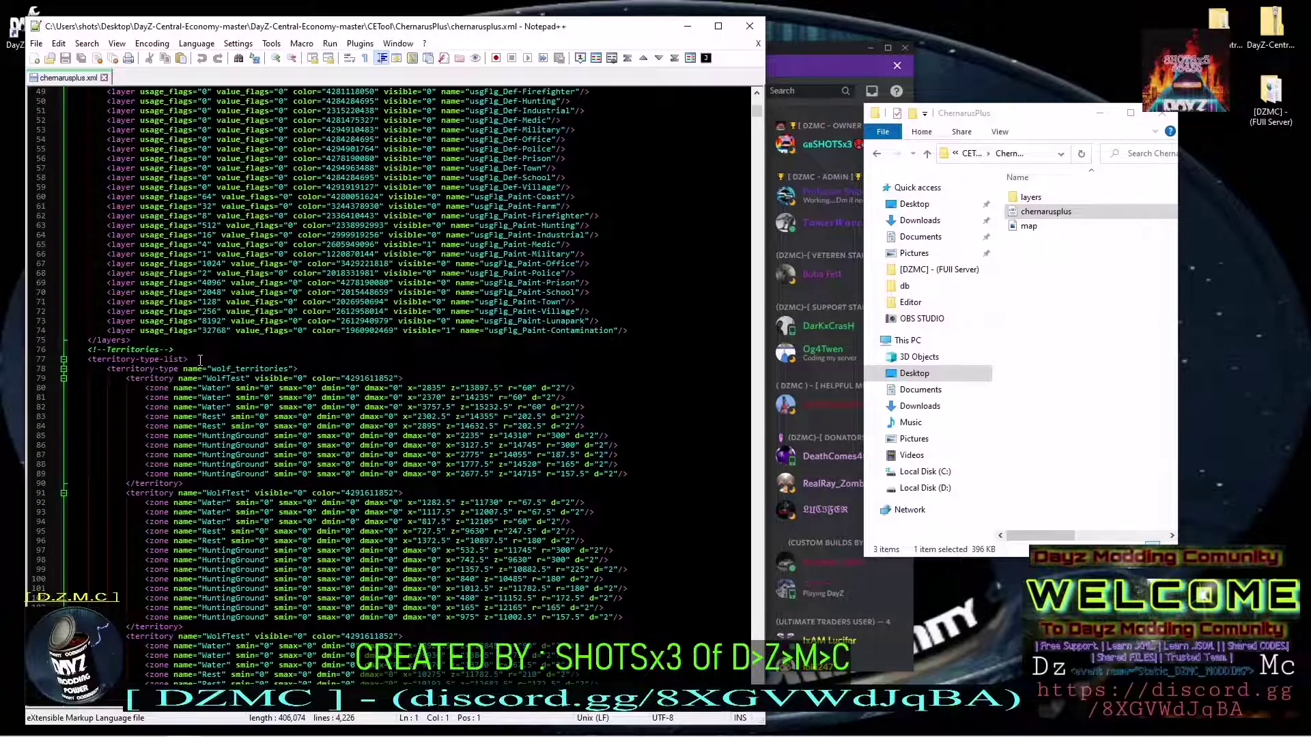
pyautogui.moveTo(200, 360); pyautogui.dragTo(398, 434)
pyautogui.press('Delete')
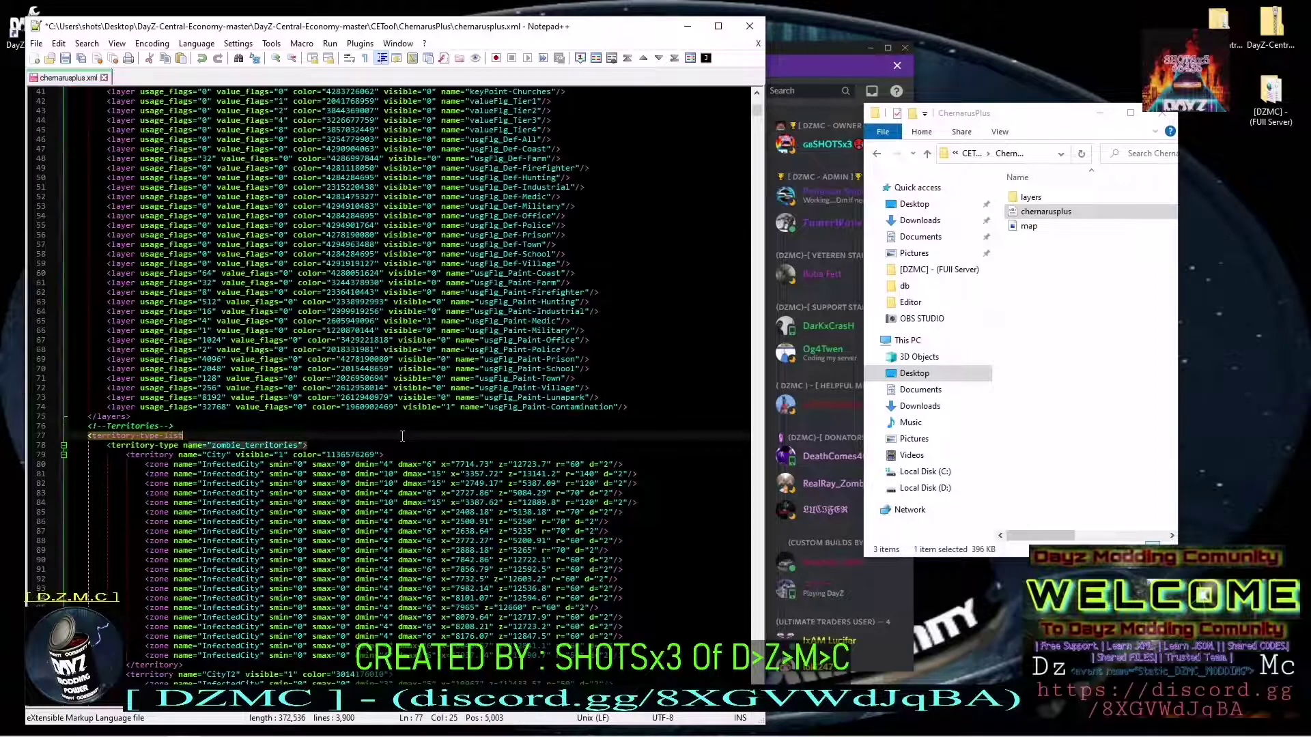
pyautogui.write('>')
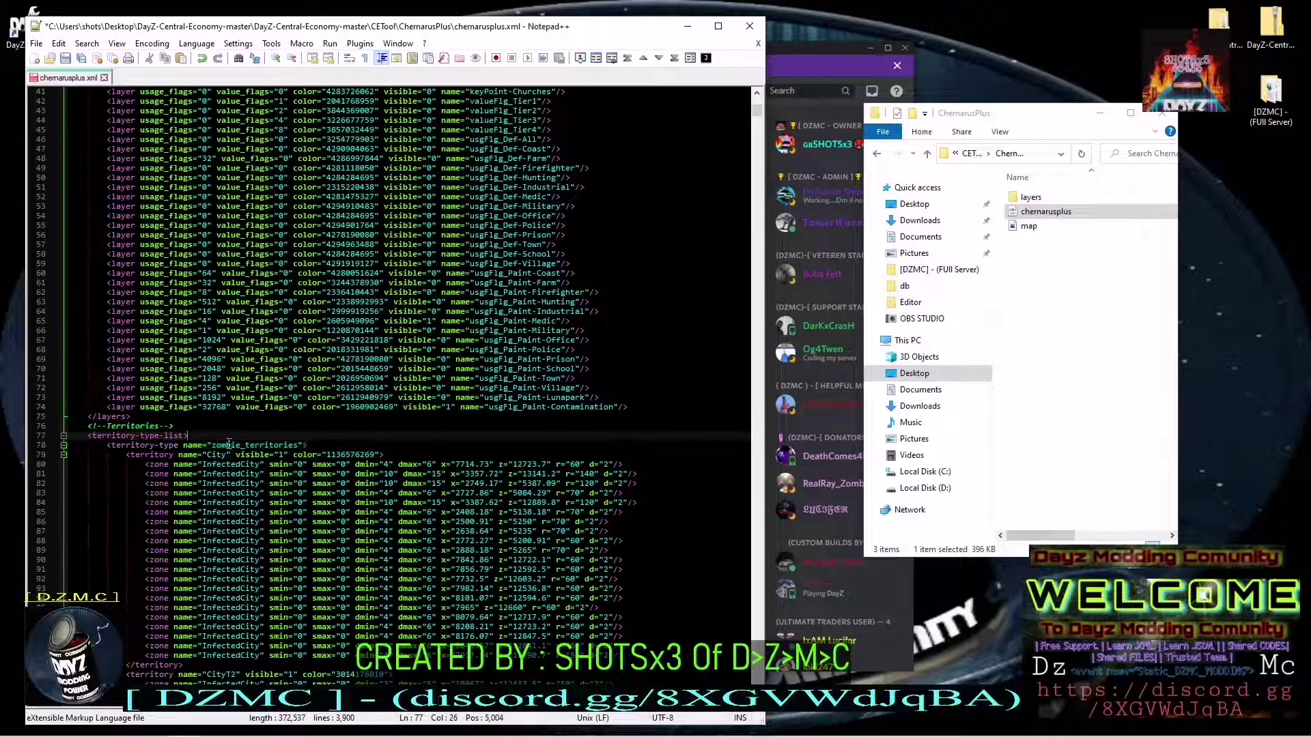
# Delete all territory types after zombie_territories, starting at roe_deer_territories, keeping the closing territory-type-list and zg-config tags
pyautogui.scroll(-3, 247, 404)
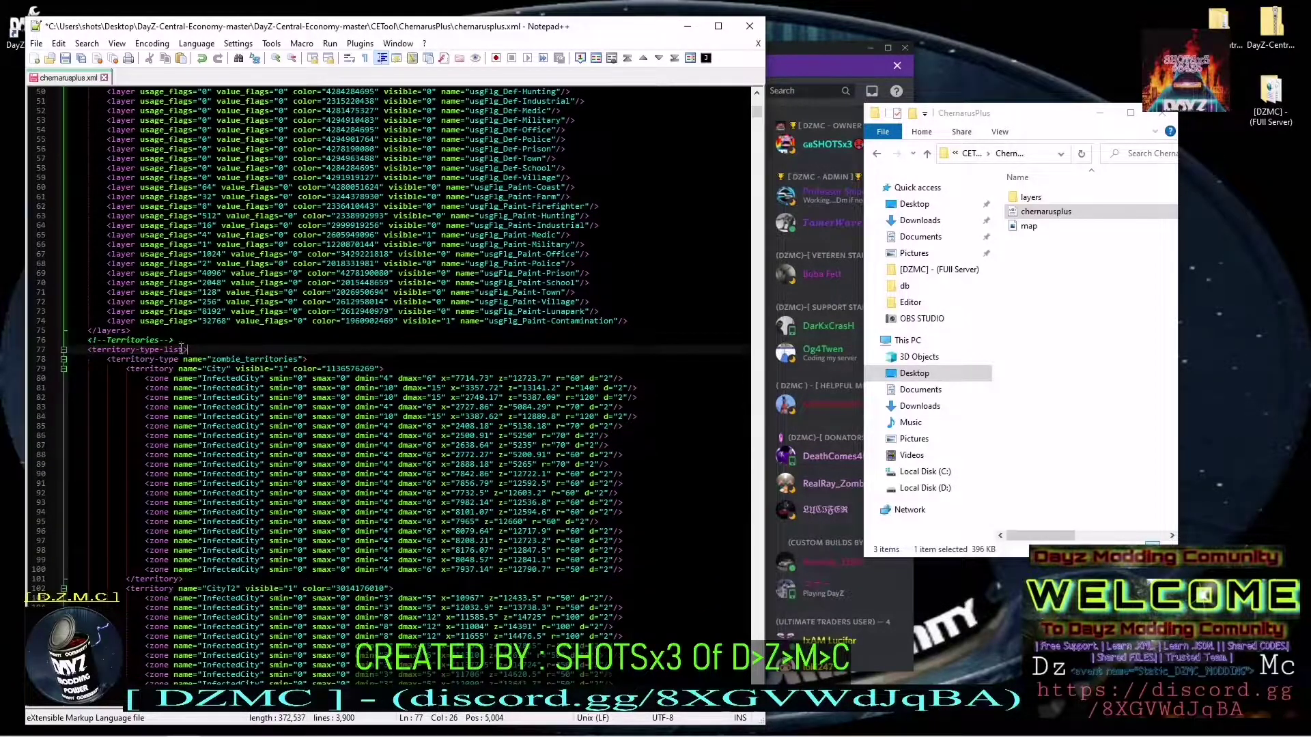
pyautogui.scroll(-5, 569, 244)
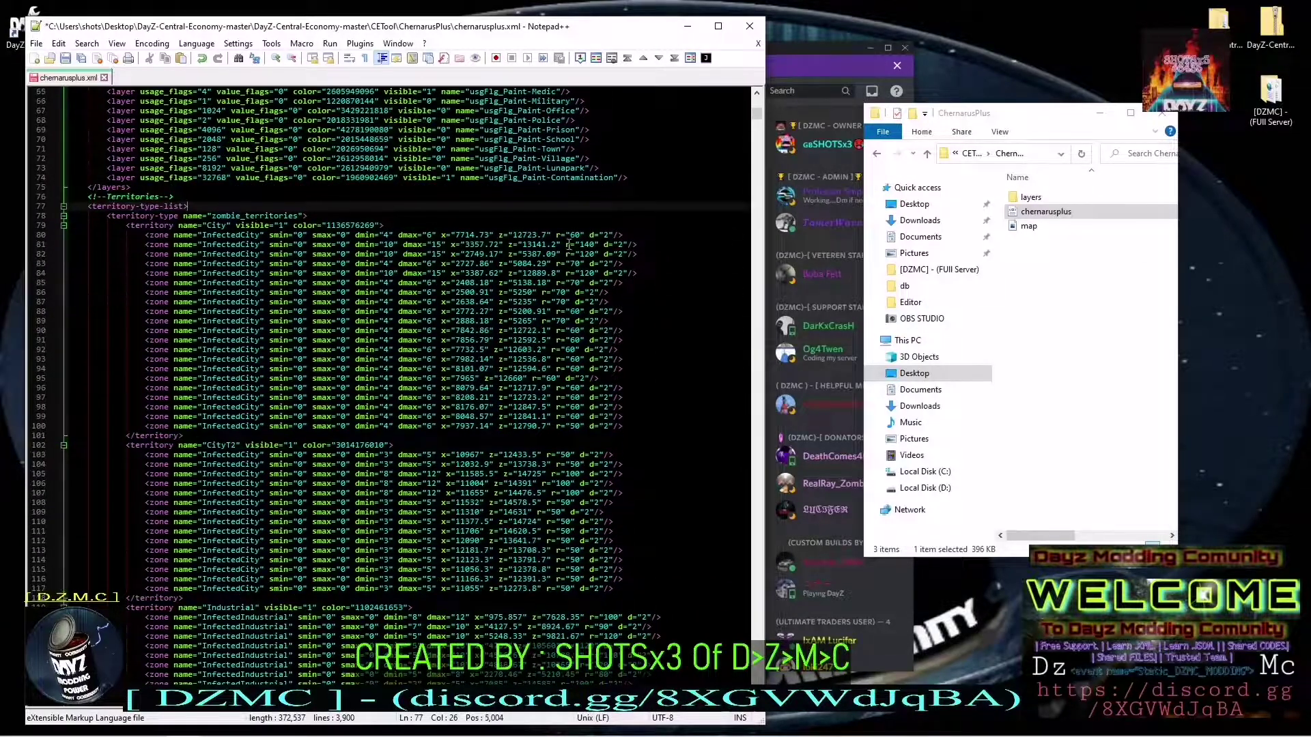
pyautogui.moveTo(756, 114); pyautogui.dragTo(735, 688)
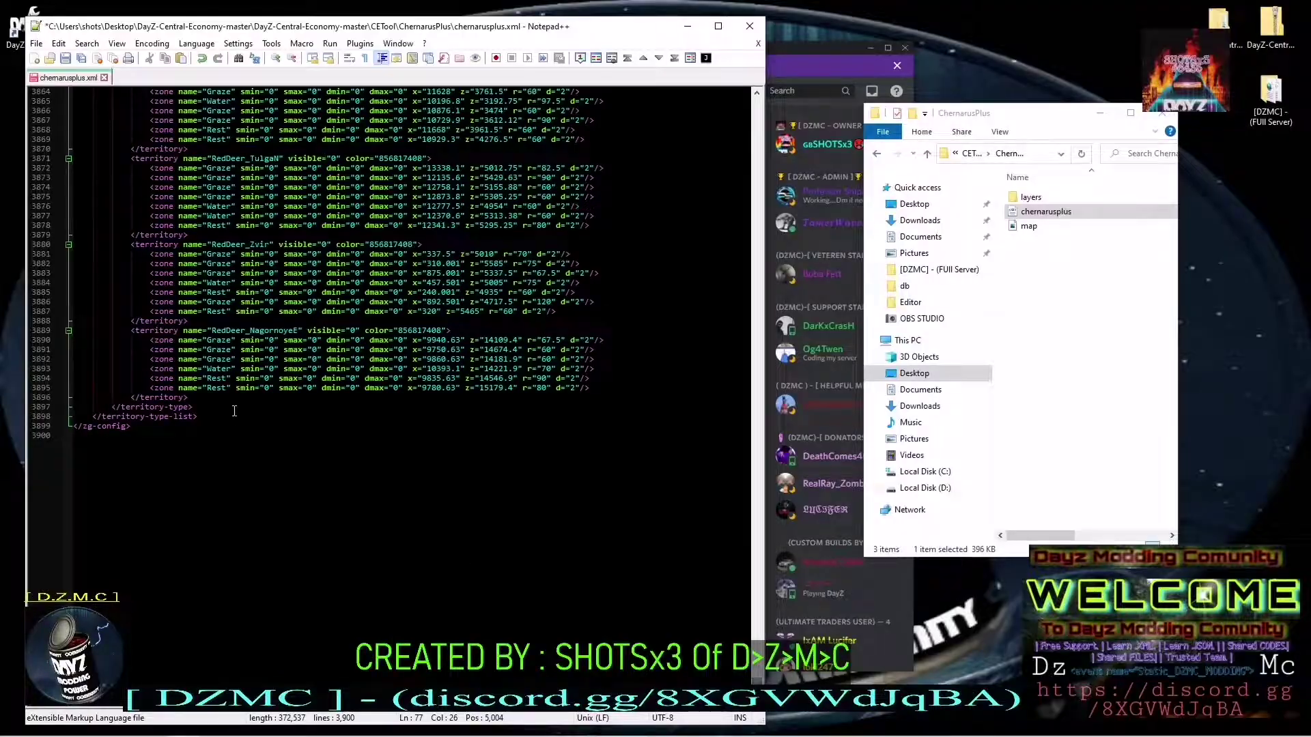
pyautogui.moveTo(207, 409); pyautogui.dragTo(385, 464)
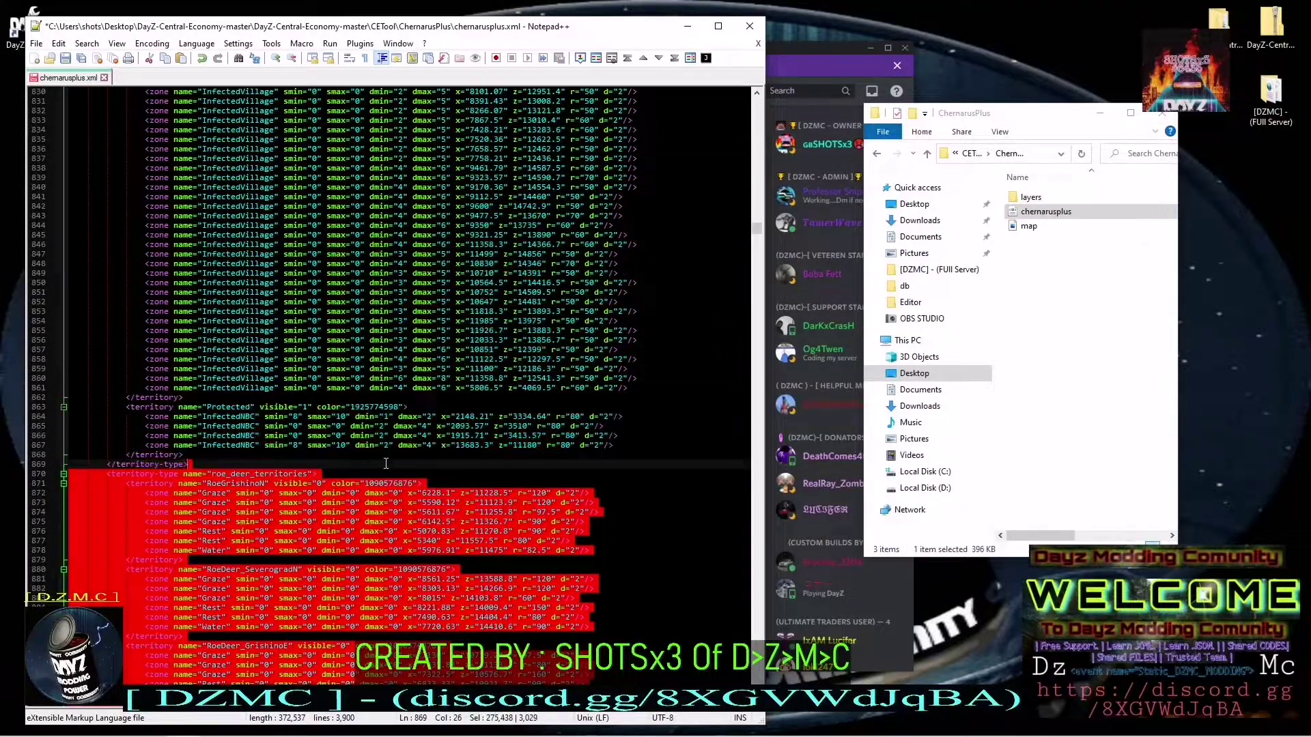
pyautogui.press('Delete')
pyautogui.click(200, 456)
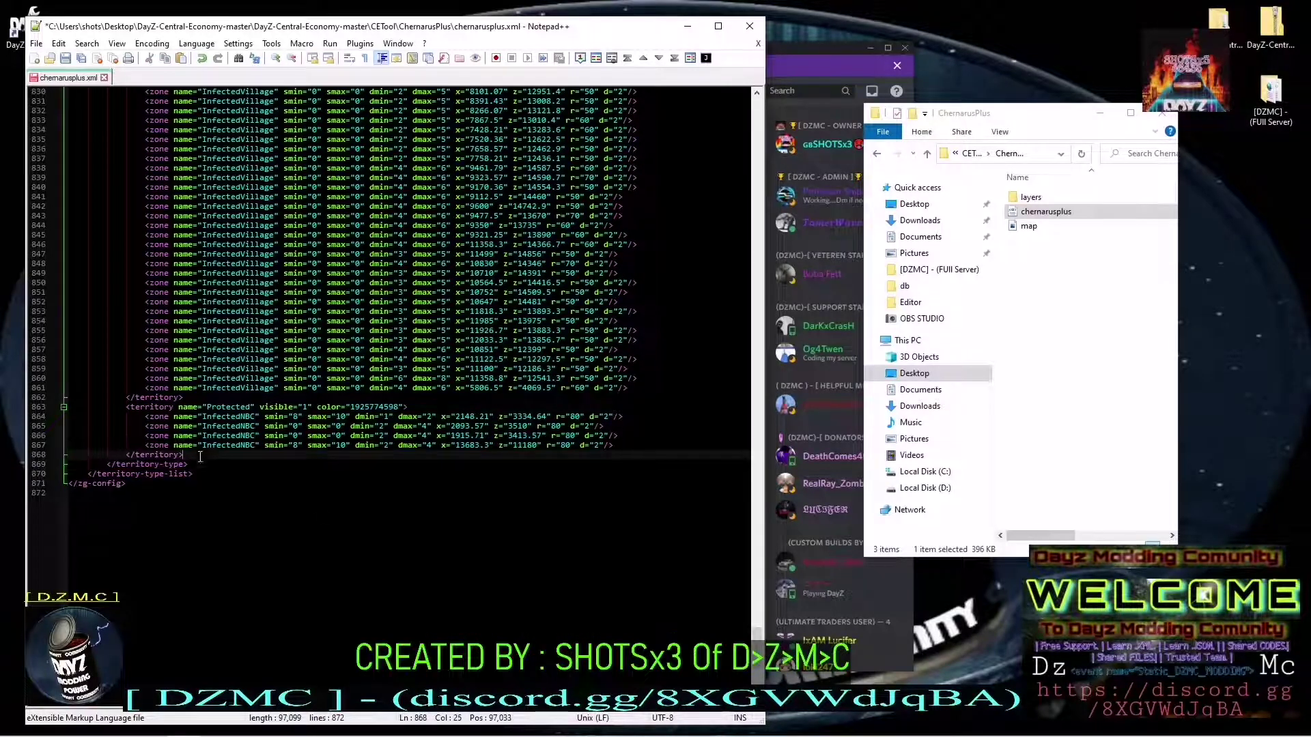
# Review the remaining zombie territories and the usages, tier values and layers at the start of the file
pyautogui.scroll(20, 244, 423)
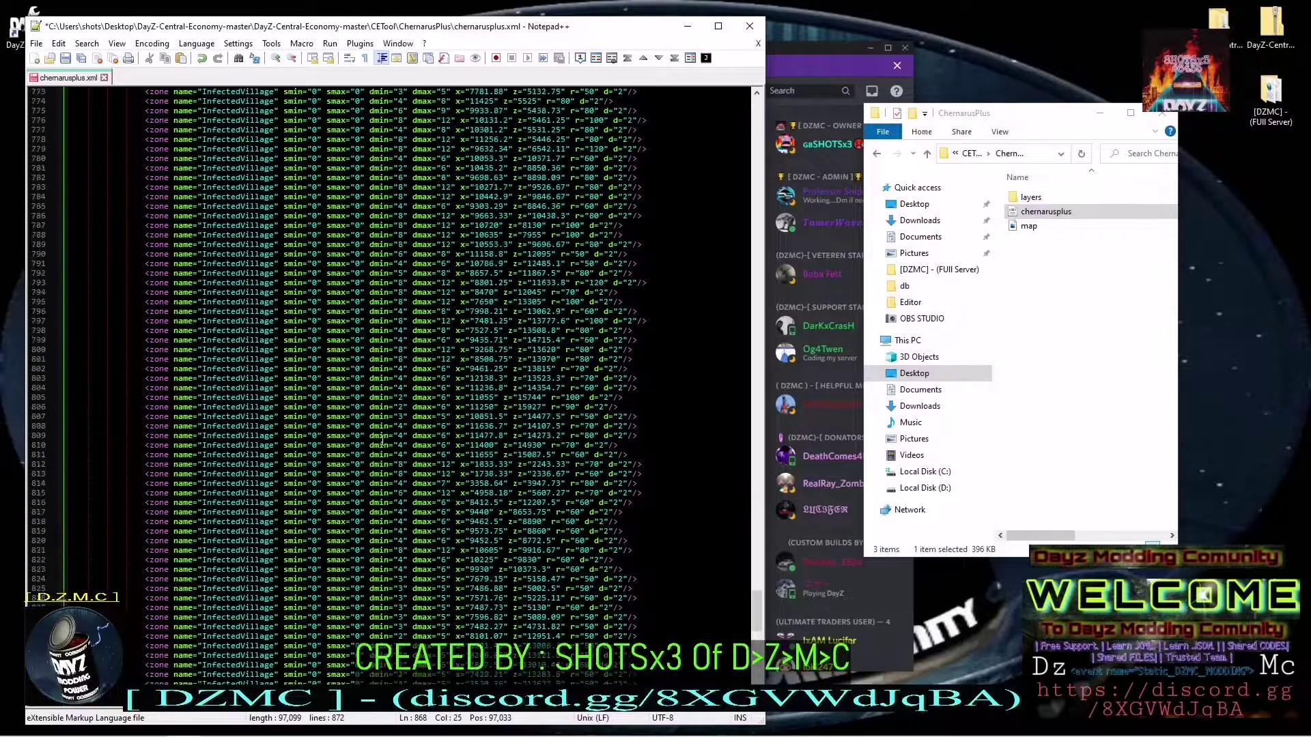
pyautogui.scroll(20, 381, 435)
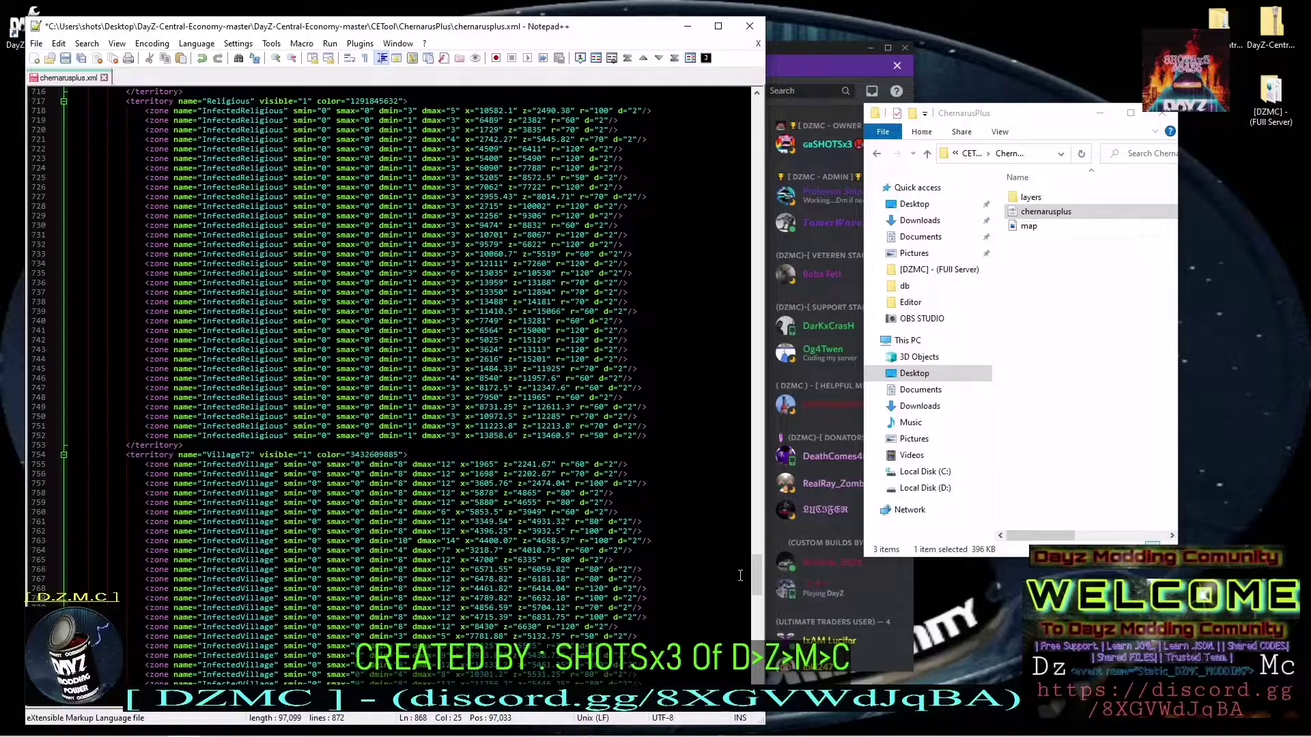
pyautogui.moveTo(759, 454); pyautogui.dragTo(766, 105)
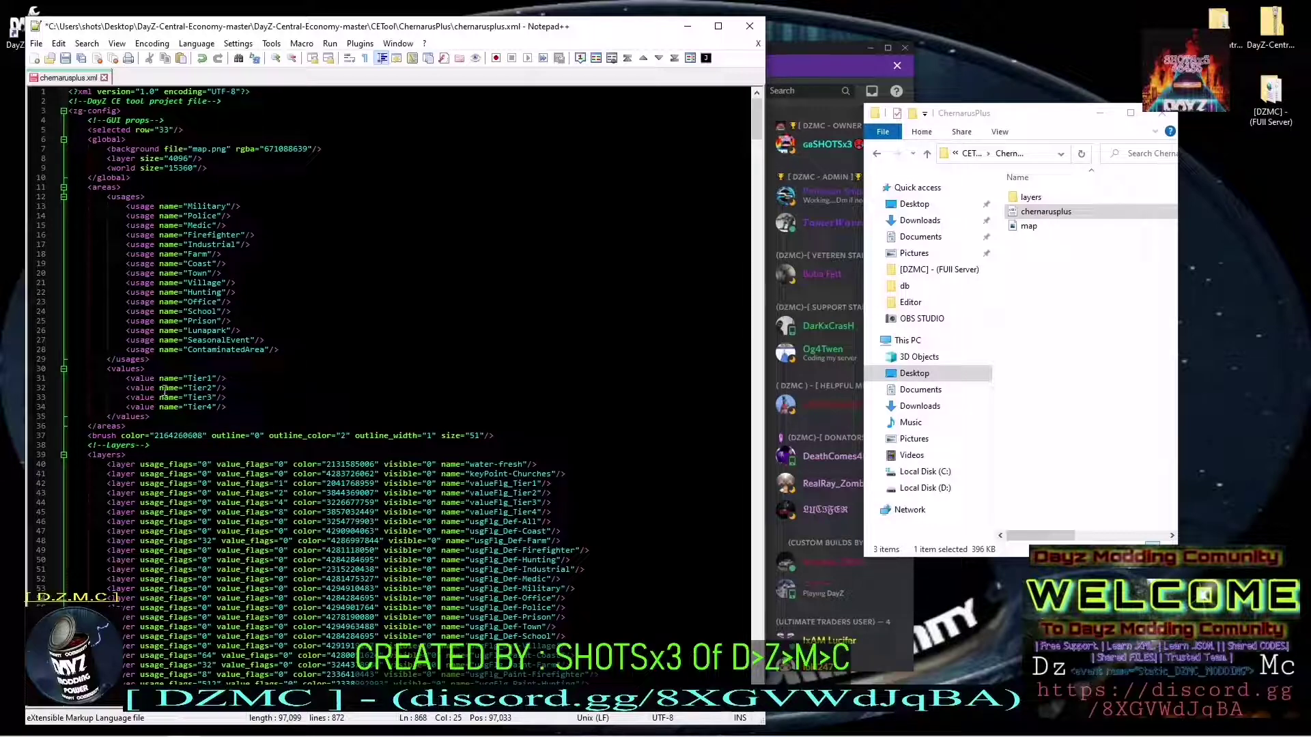
pyautogui.scroll(-19, 253, 474)
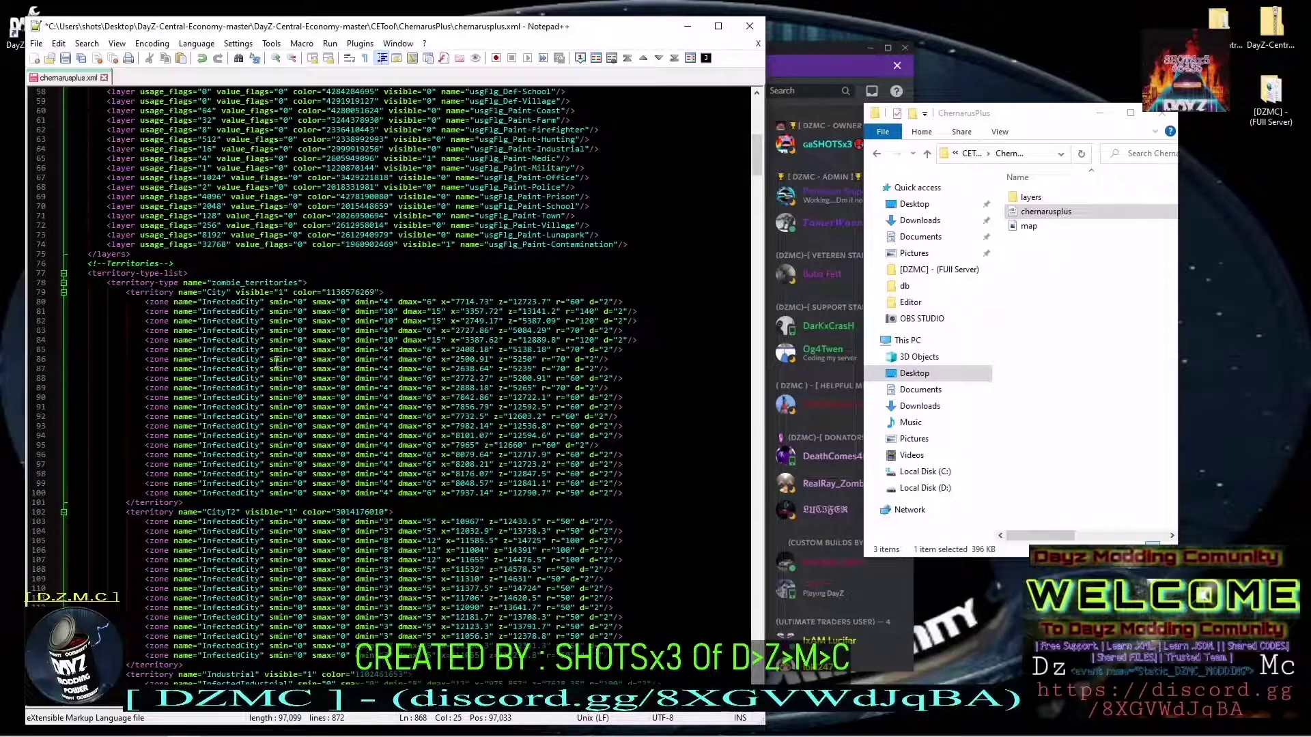
# Open zombie_territories.xml from the env folder of [DZMC] - (FUll Server) in a second Notepad++ window, side by side with chernarusplus.xml
pyautogui.scroll(-3, 277, 363)
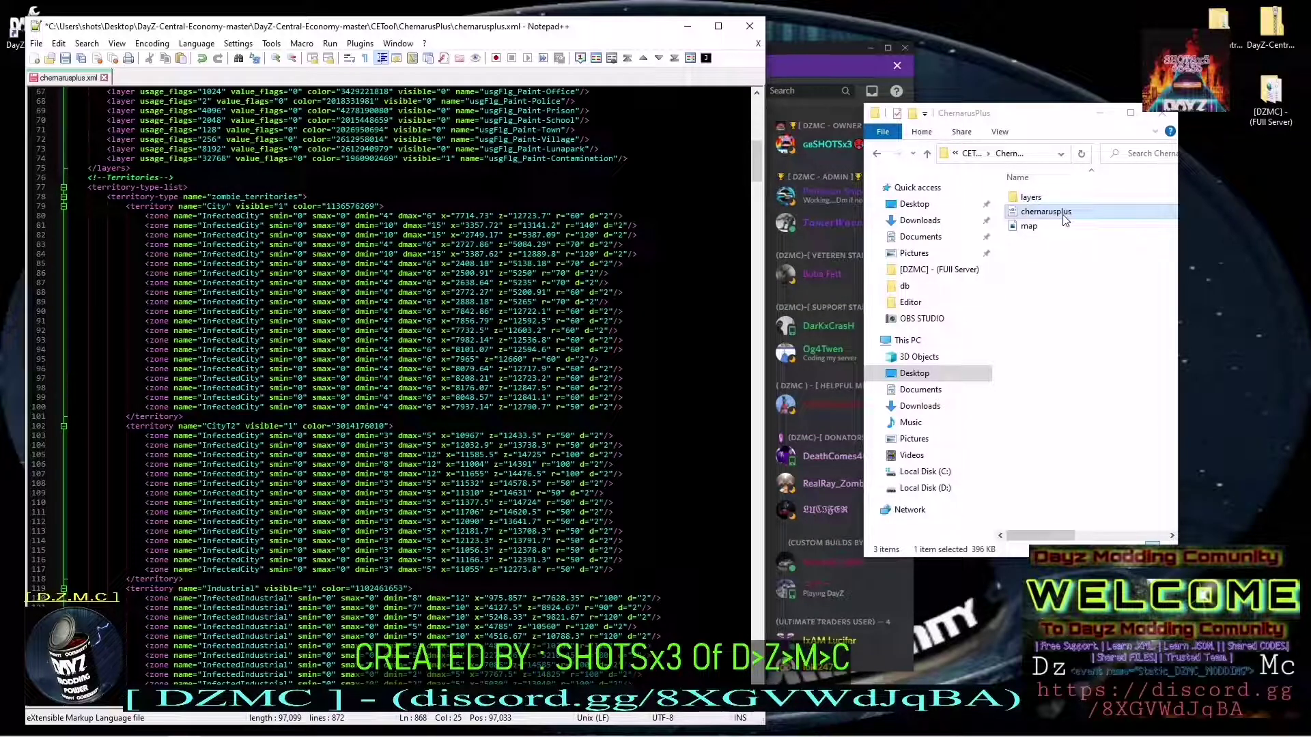
pyautogui.doubleClick(1271, 94)
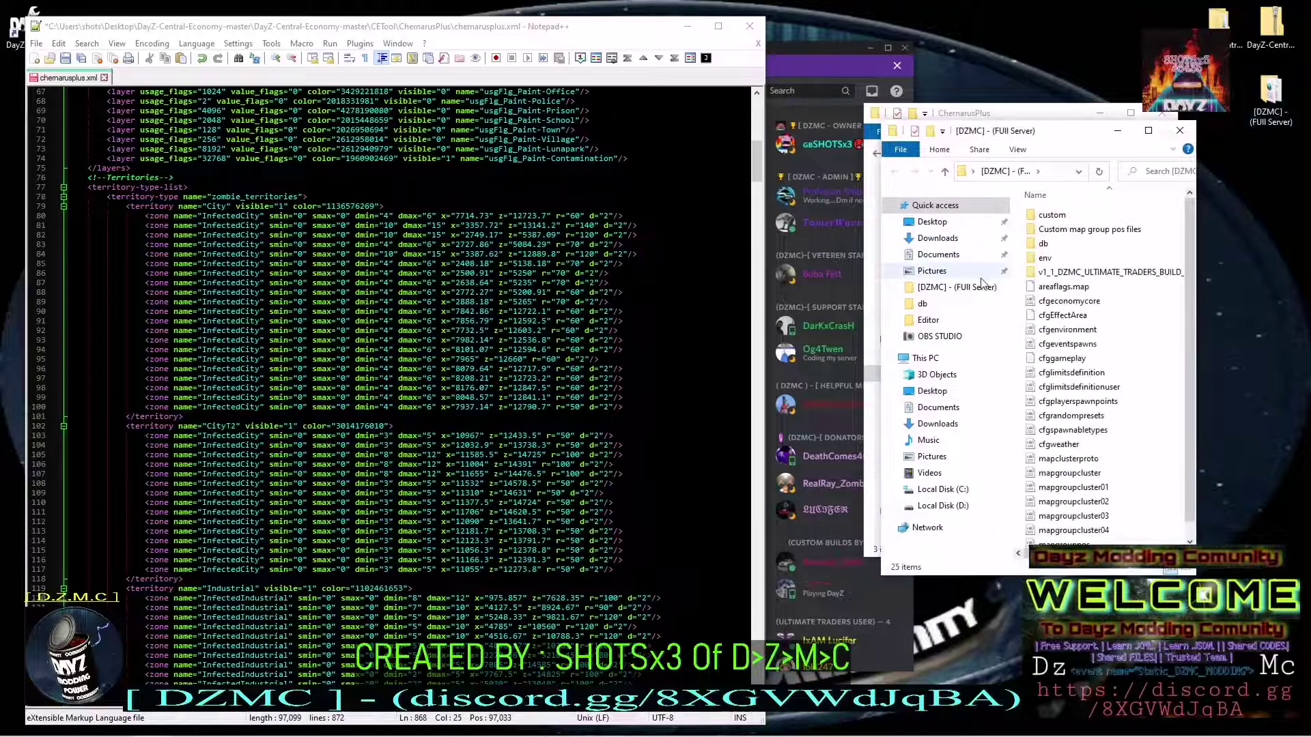
pyautogui.doubleClick(1044, 258)
pyautogui.click(1071, 387)
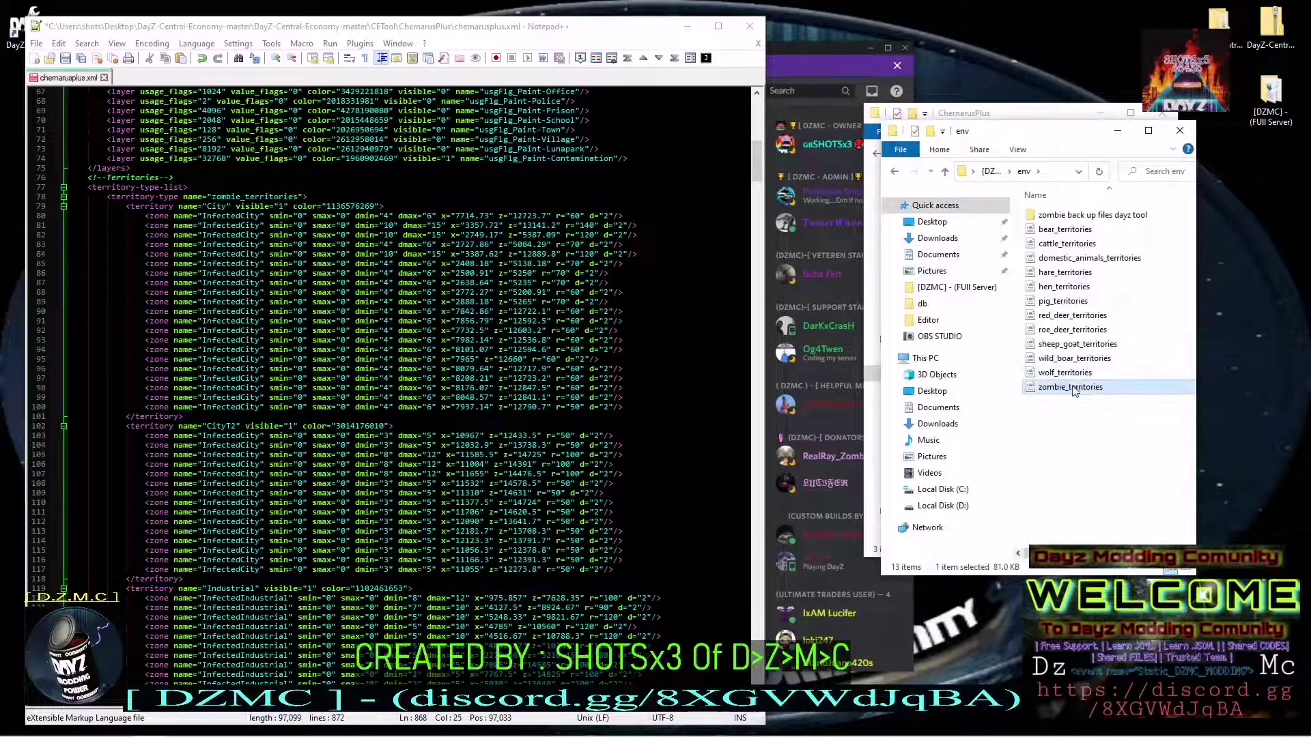
pyautogui.doubleClick(1072, 388)
pyautogui.moveTo(154, 77); pyautogui.dragTo(1308, 49)
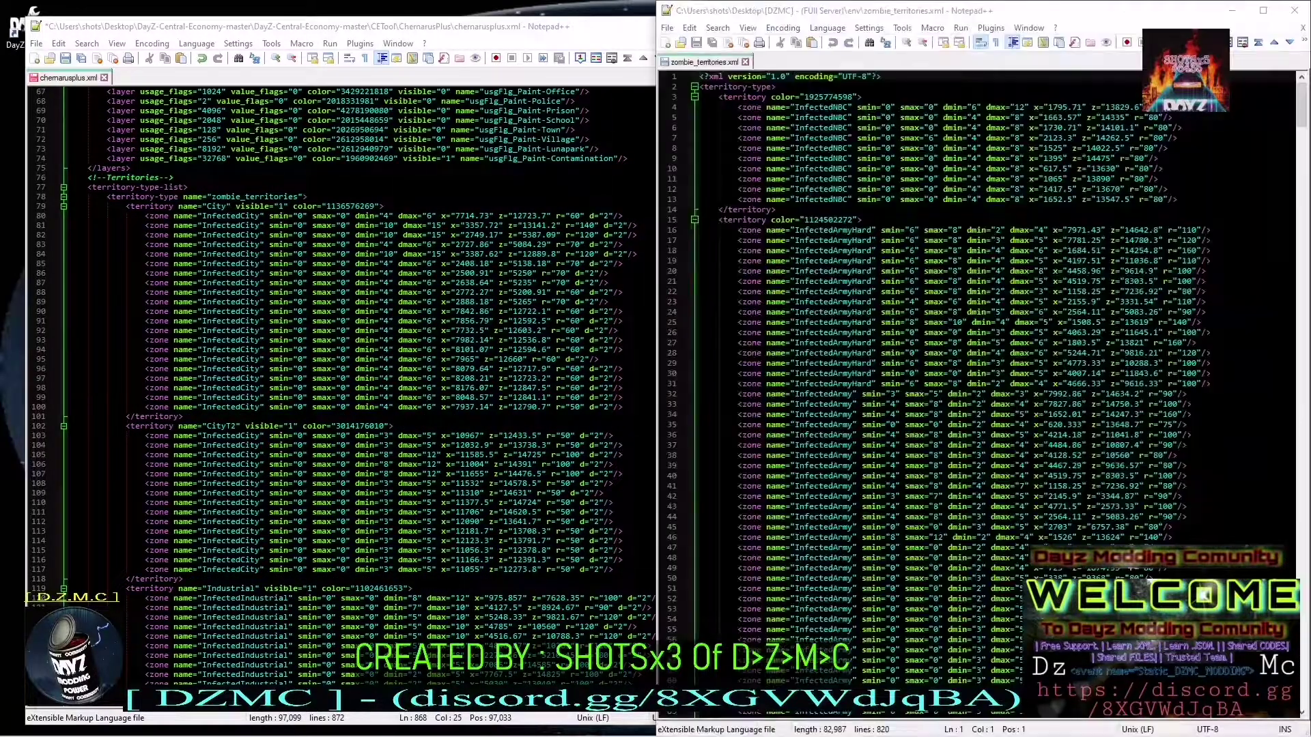
pyautogui.click(205, 369)
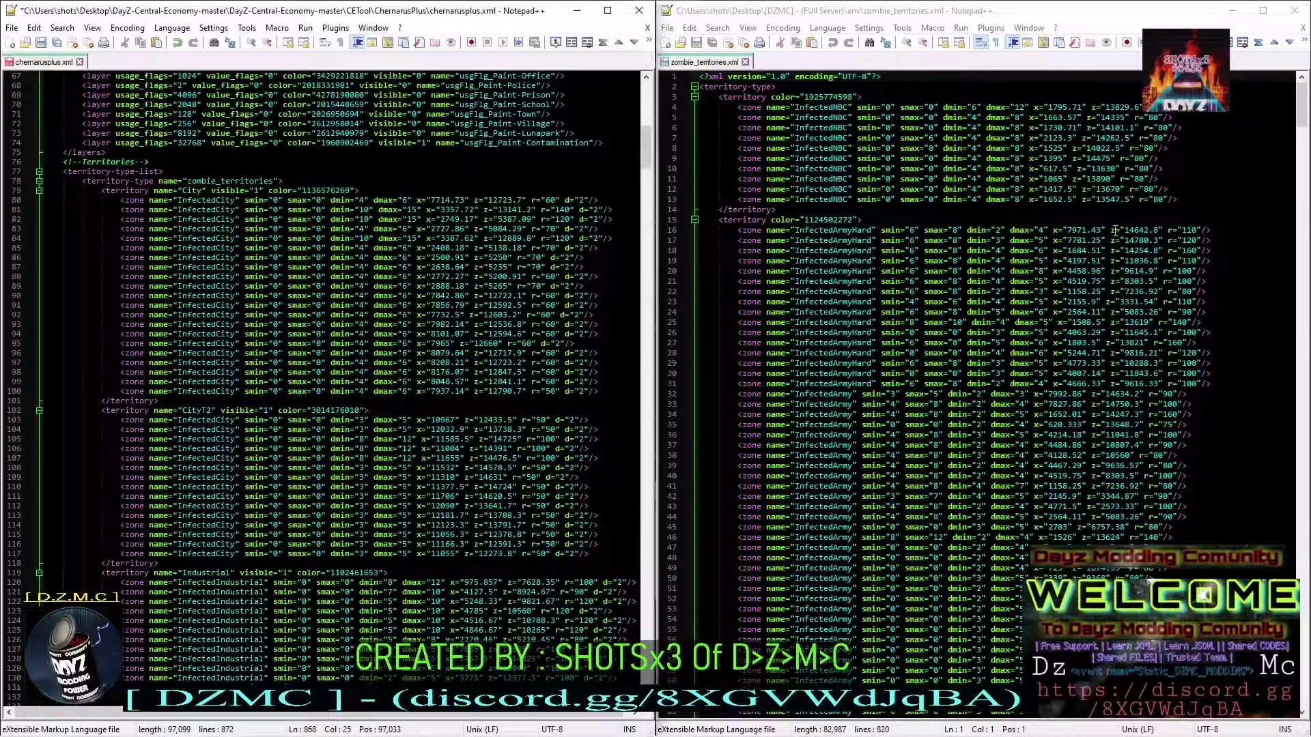
pyautogui.scroll(5, 454, 280)
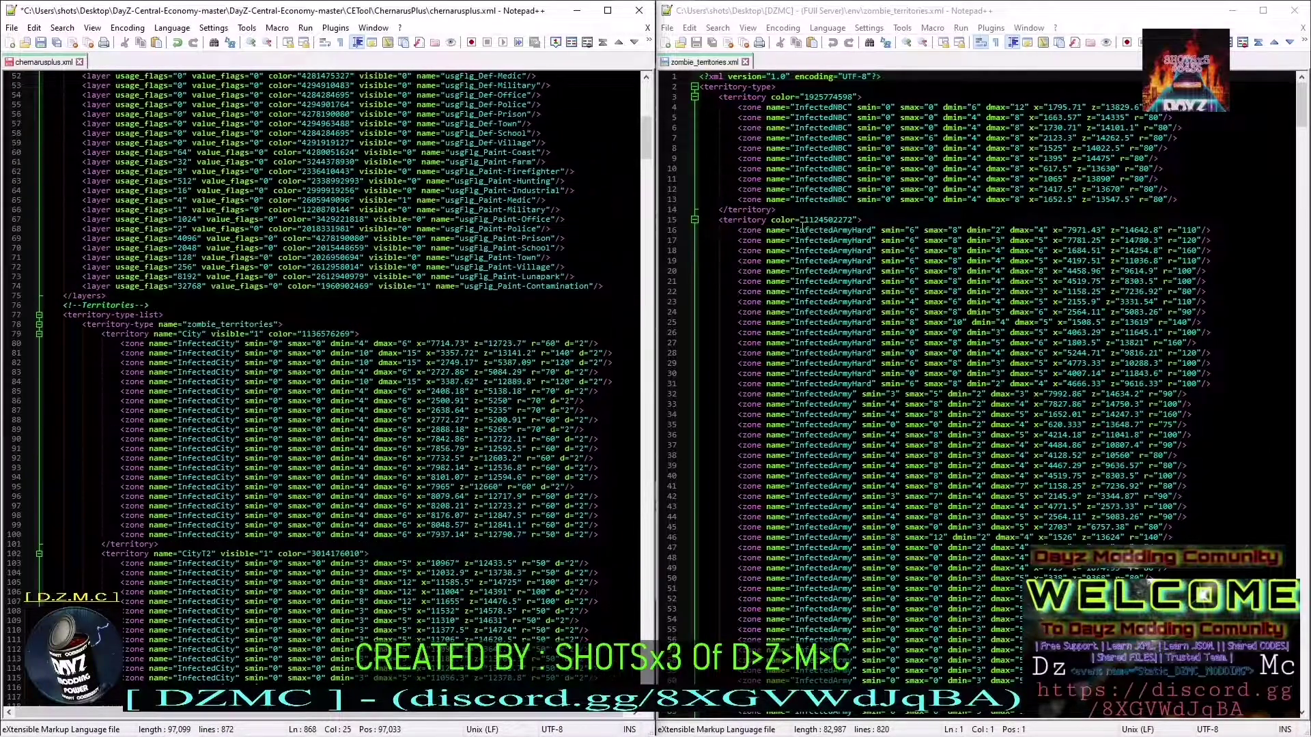
pyautogui.doubleClick(829, 96)
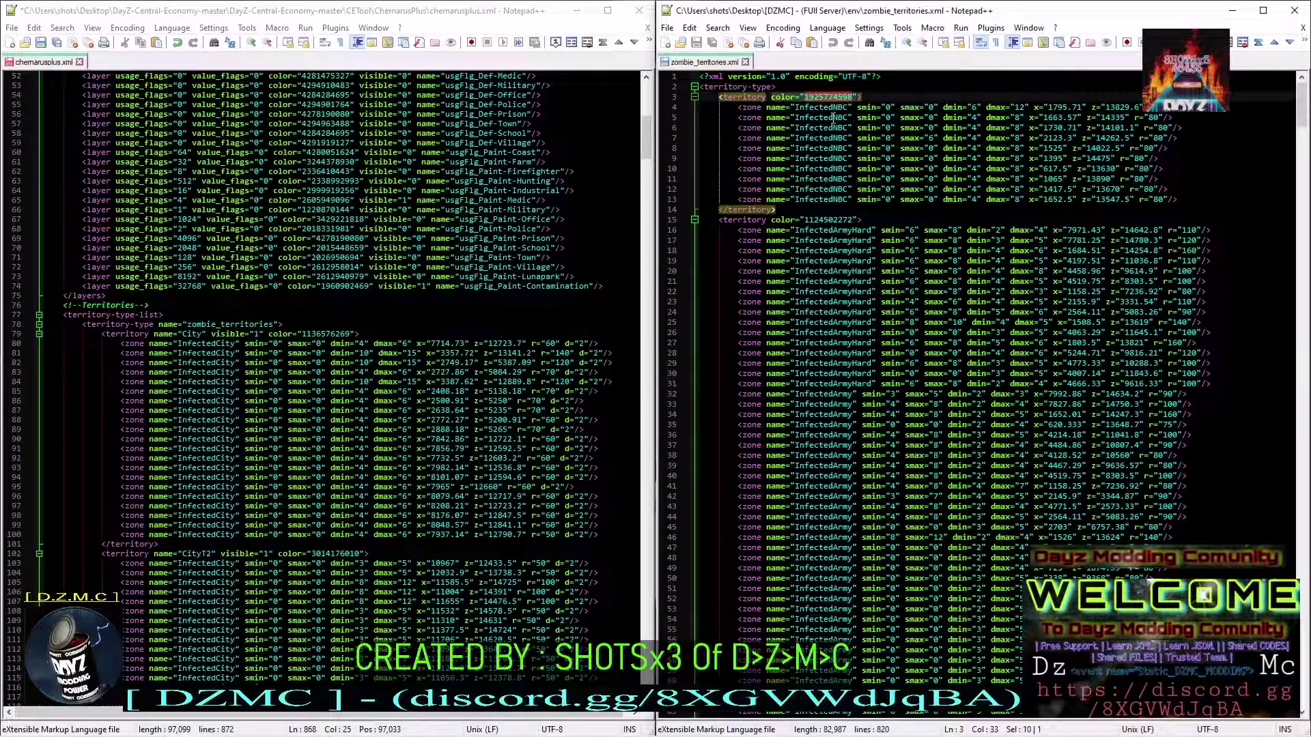
pyautogui.doubleClick(342, 277)
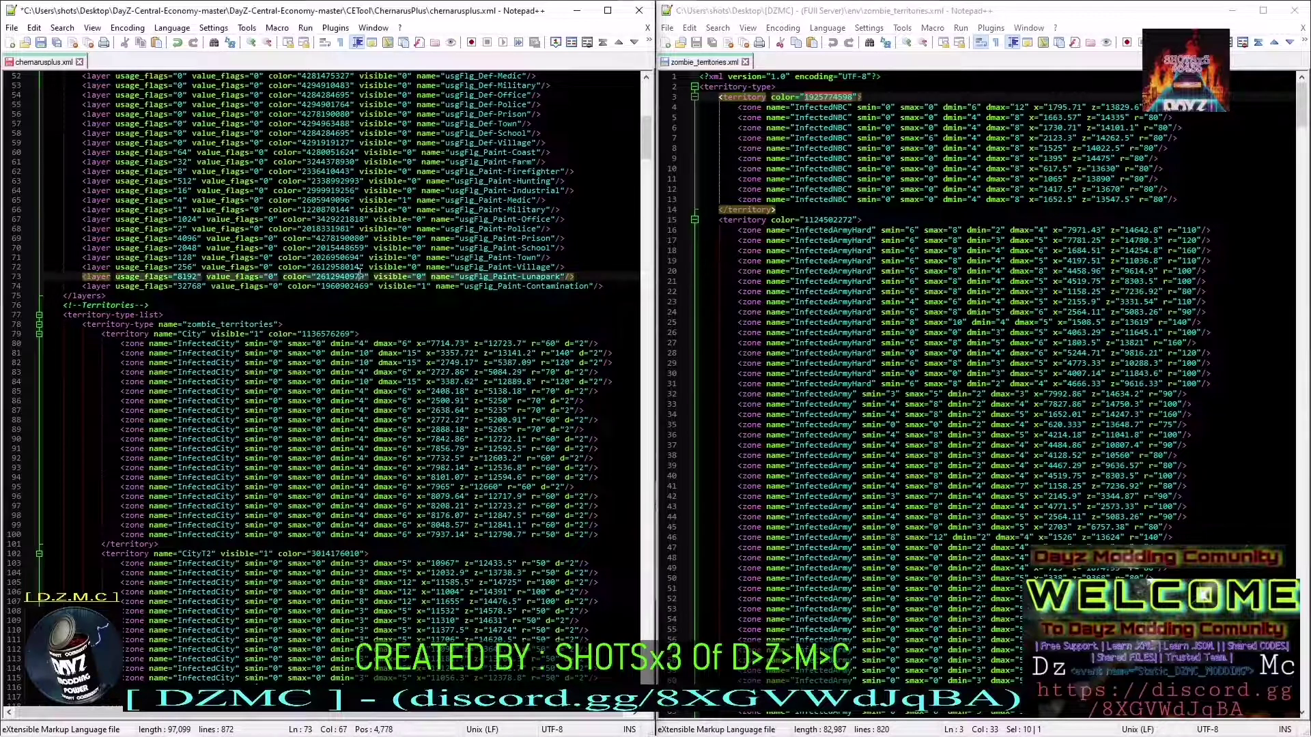
pyautogui.hotkey('ctrl', 'f')
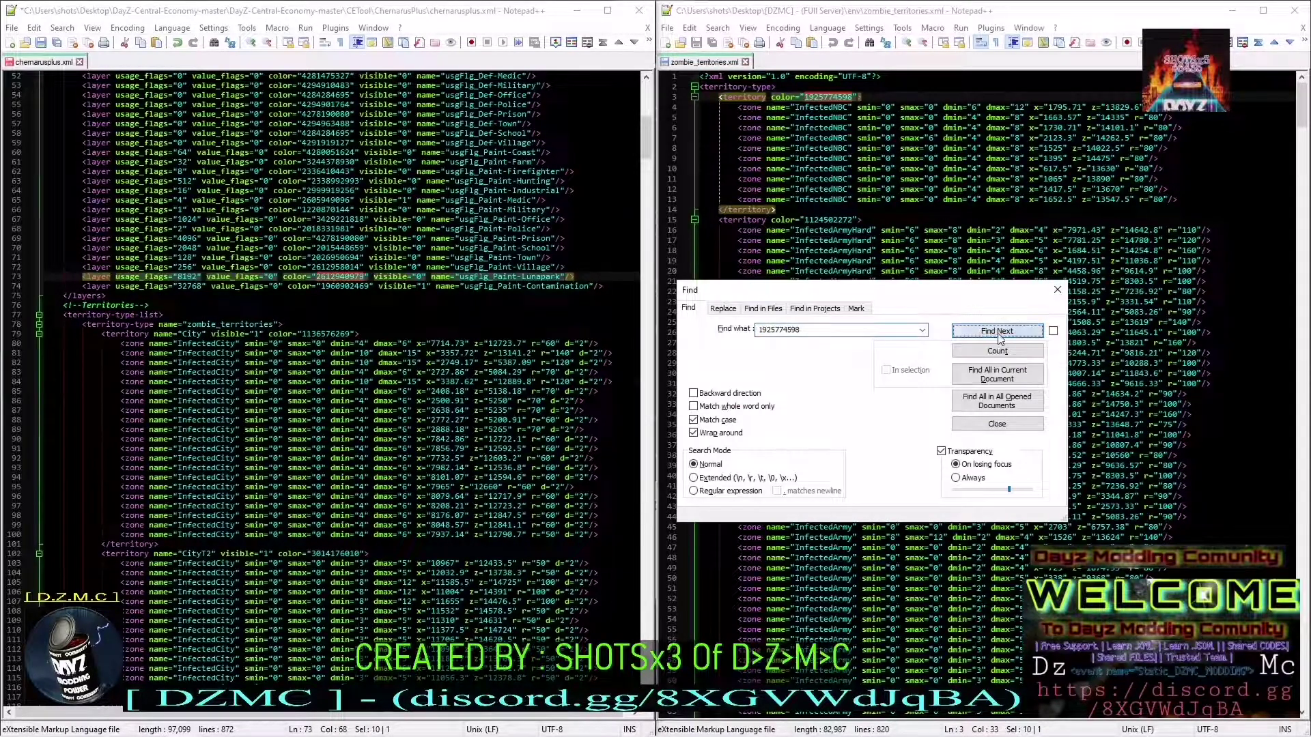
pyautogui.click(989, 328)
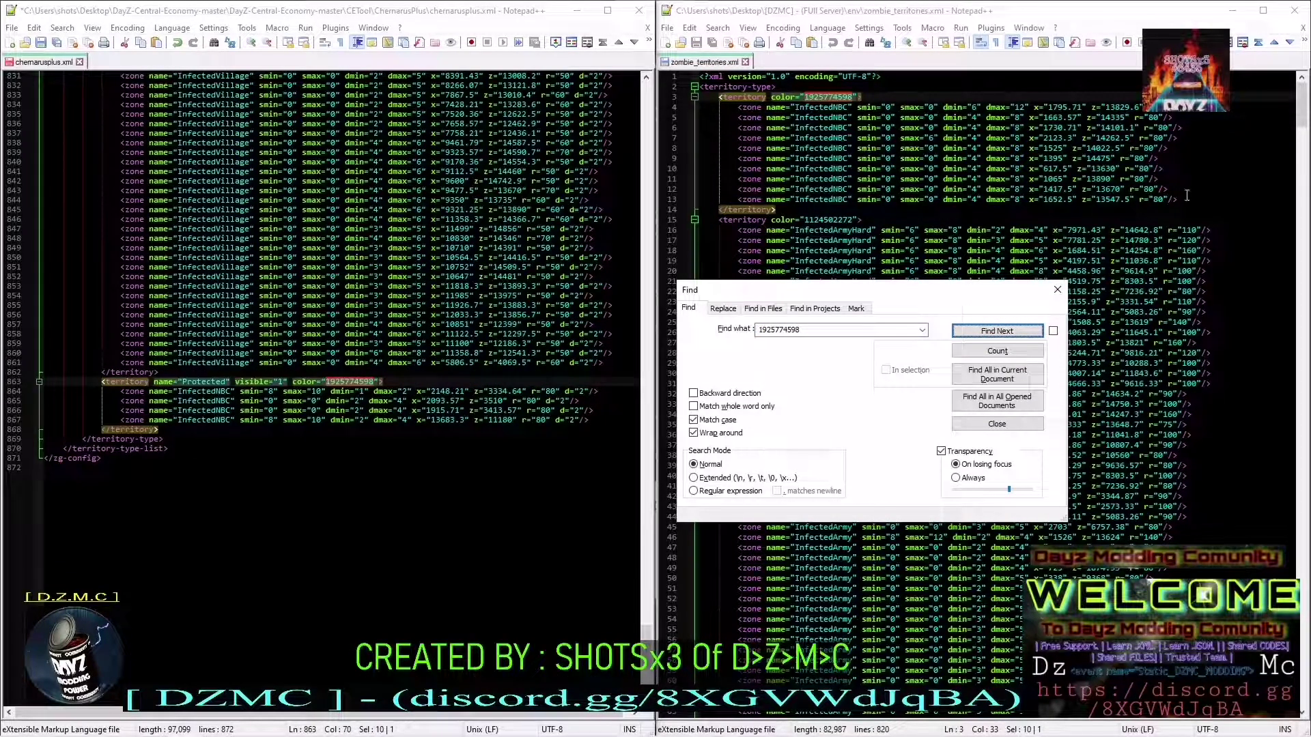
pyautogui.press('Escape')
# Replace the zones of the Protected territory with the InfectedNBC zones copied from zombie_territories.xml, and indent them two levels
pyautogui.moveTo(1187, 195); pyautogui.dragTo(1084, 103)
pyautogui.hotkey('ctrl', 'c')
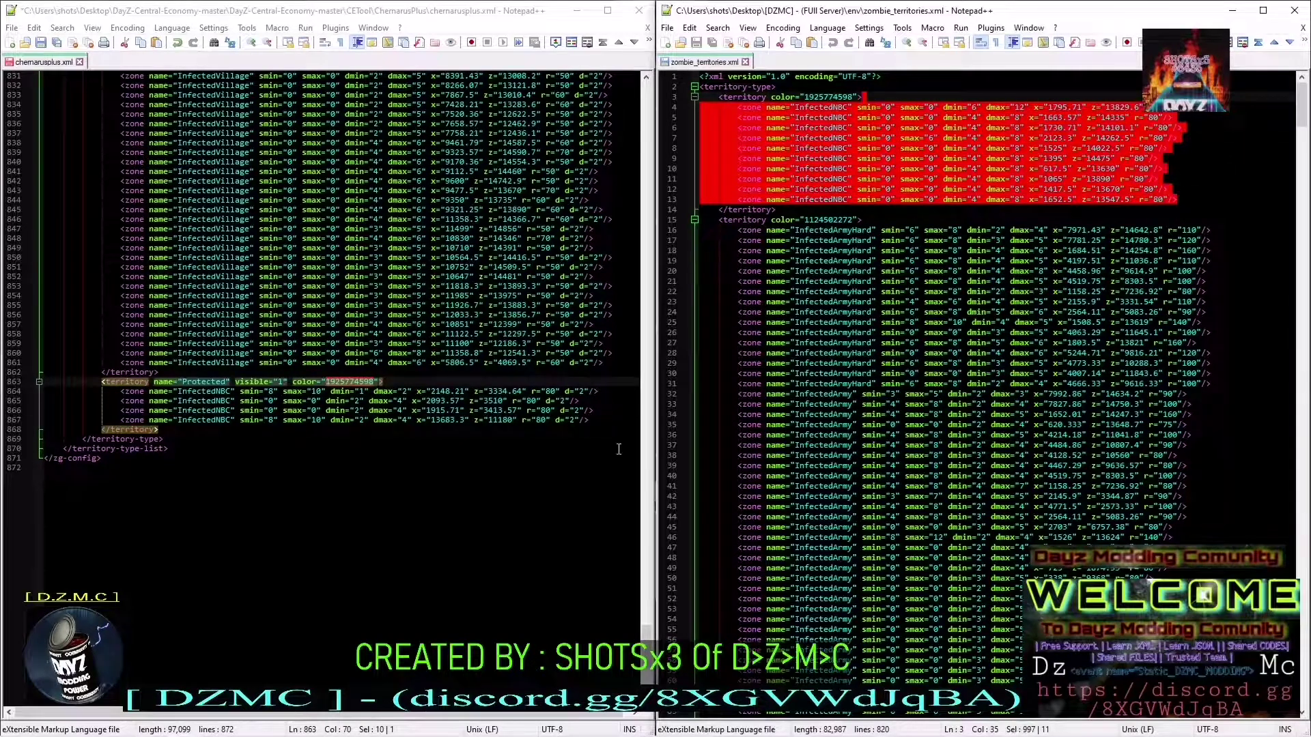
pyautogui.moveTo(594, 419); pyautogui.dragTo(616, 381)
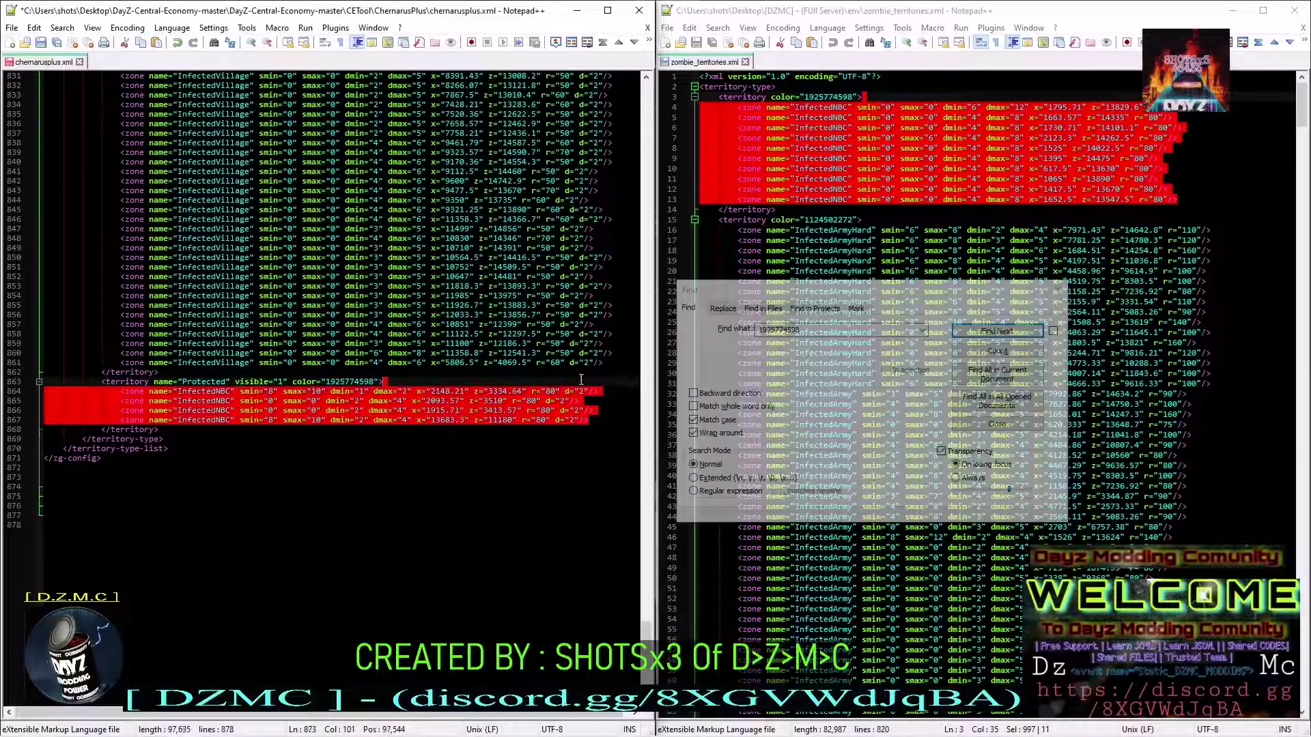
pyautogui.hotkey('ctrl', 'v')
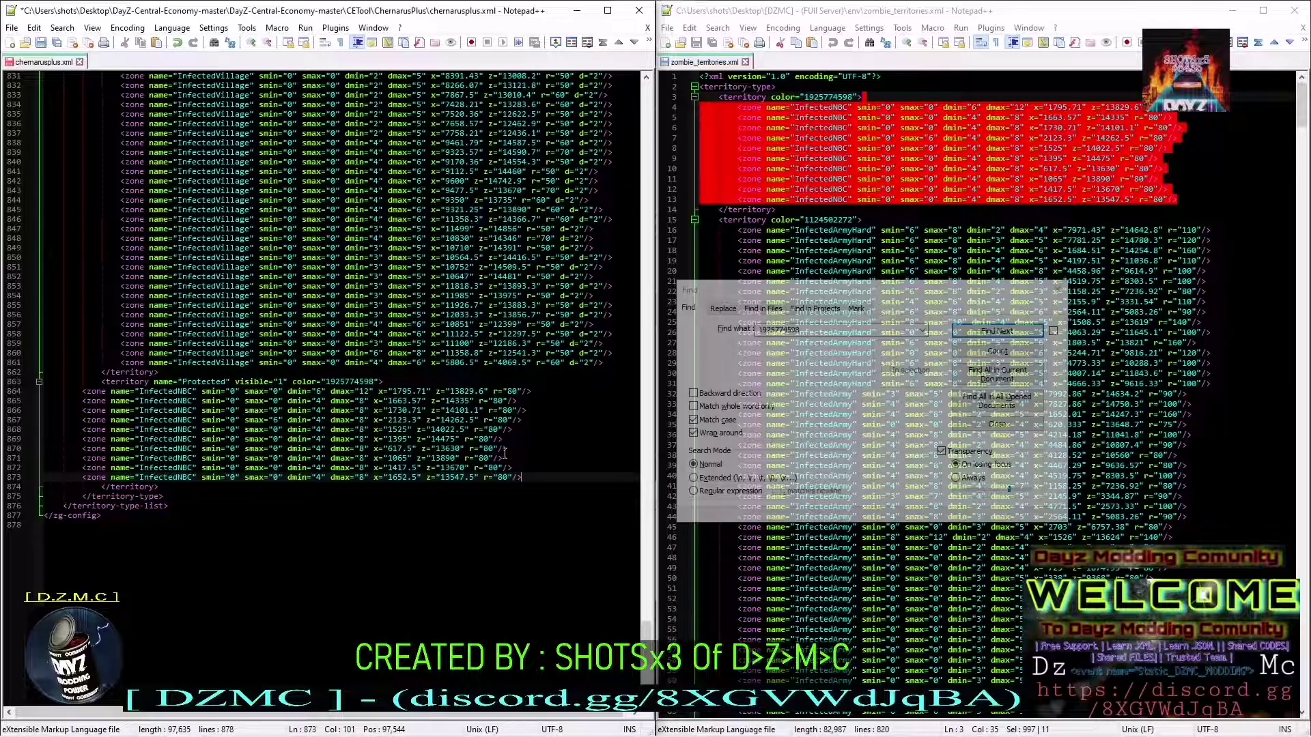
pyautogui.moveTo(533, 479); pyautogui.dragTo(83, 391)
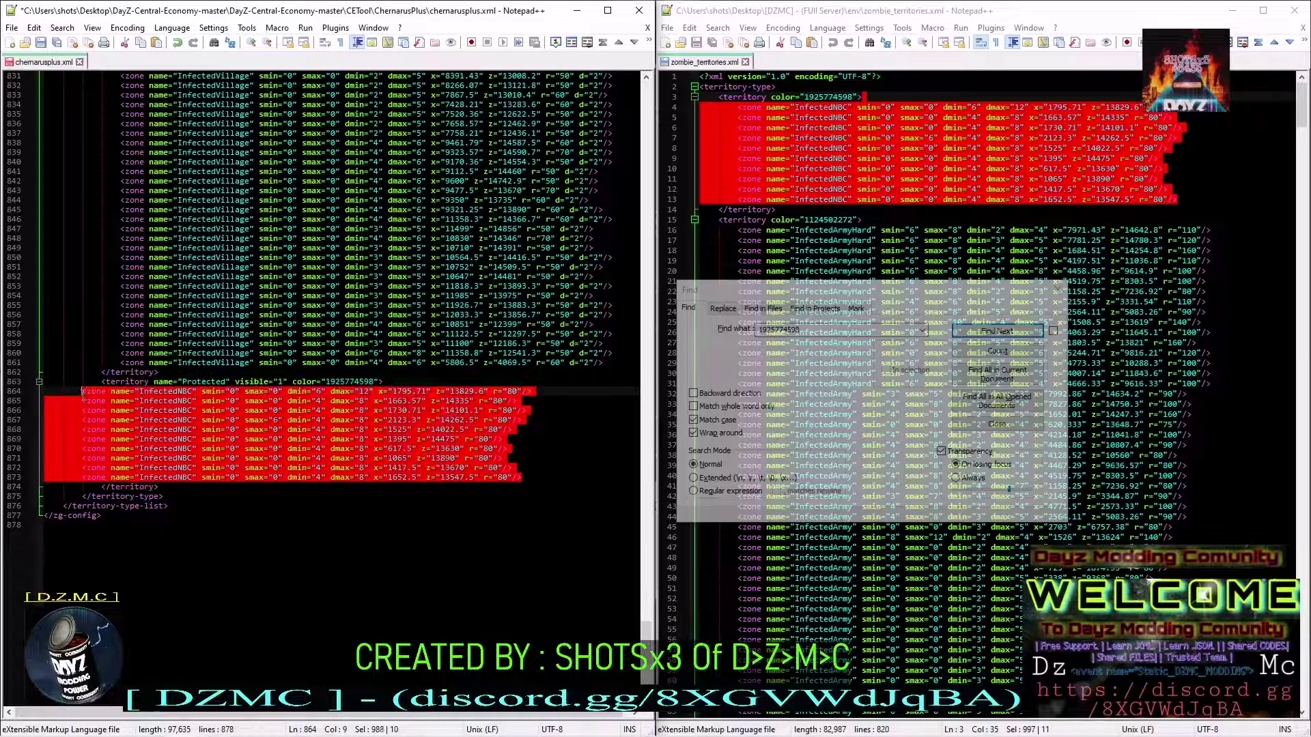
pyautogui.press('Tab')
pyautogui.press('Tab')
pyautogui.click(291, 522)
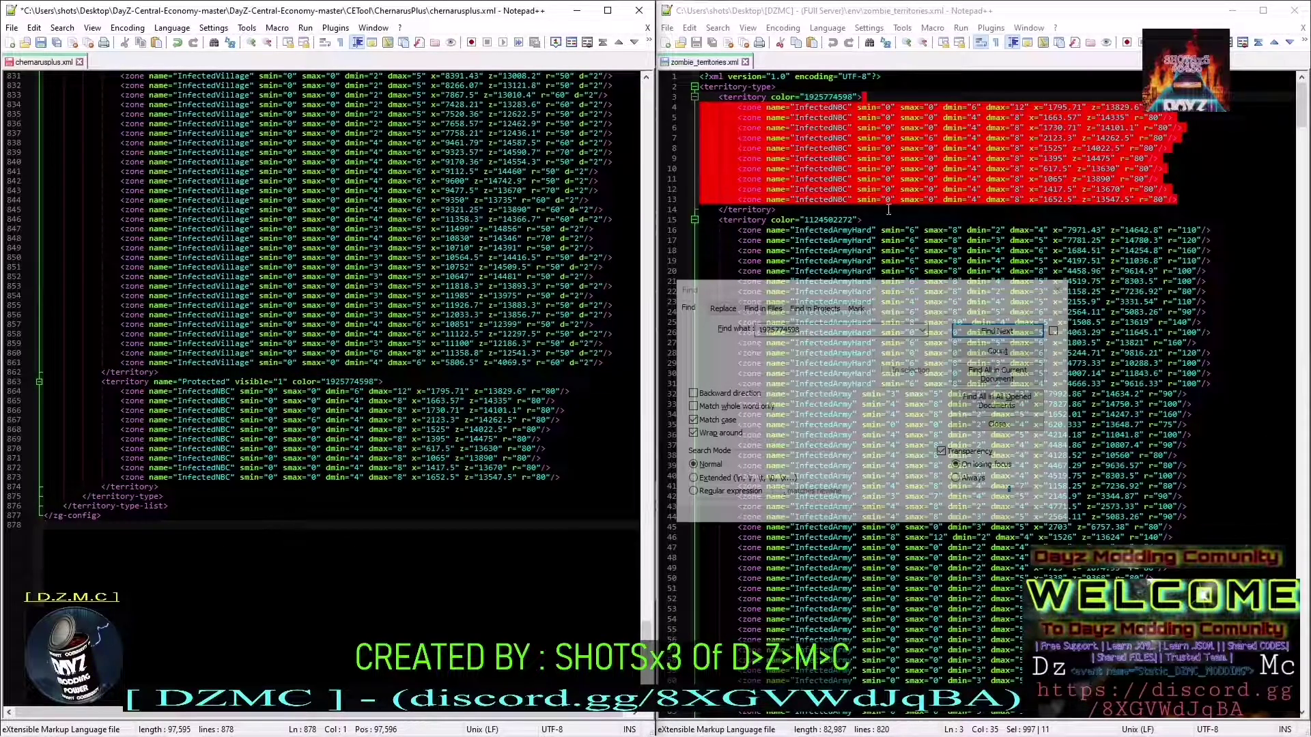
pyautogui.doubleClick(832, 220)
pyautogui.hotkey('ctrl', 'c')
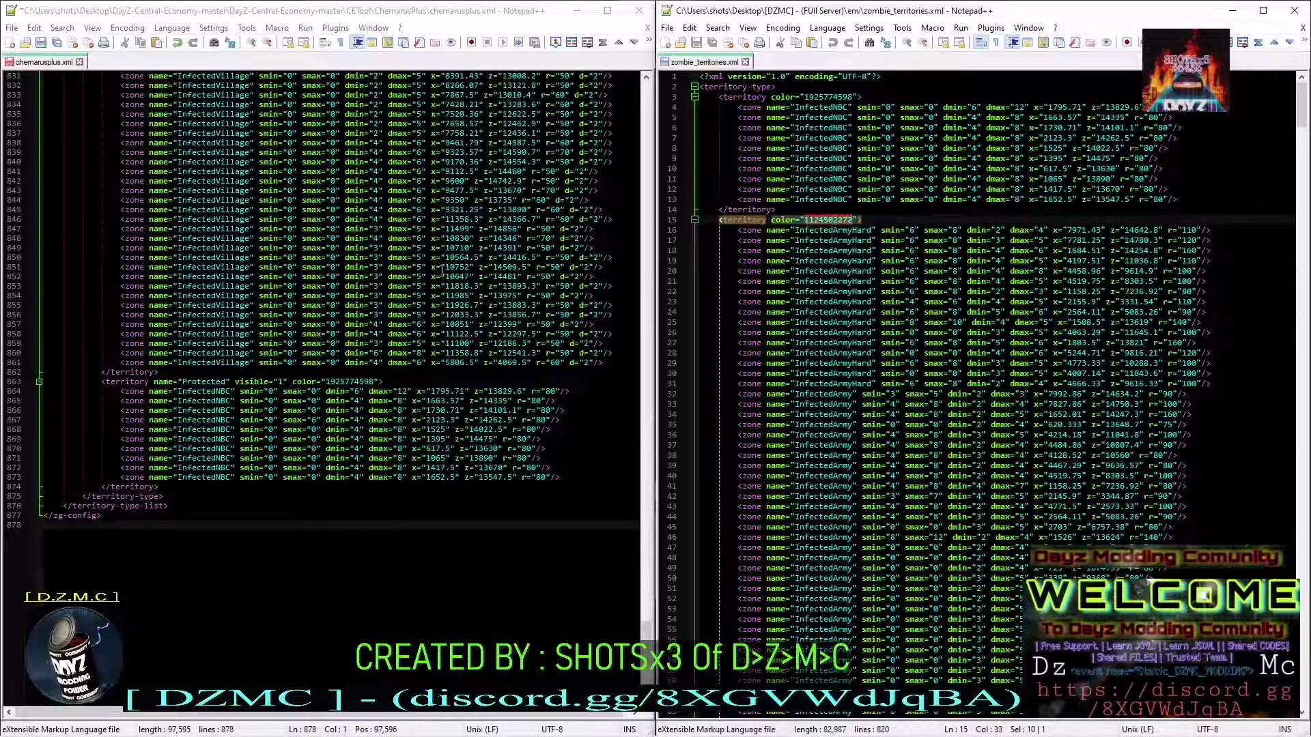
pyautogui.click(442, 271)
pyautogui.hotkey('ctrl', 'f')
pyautogui.click(712, 373)
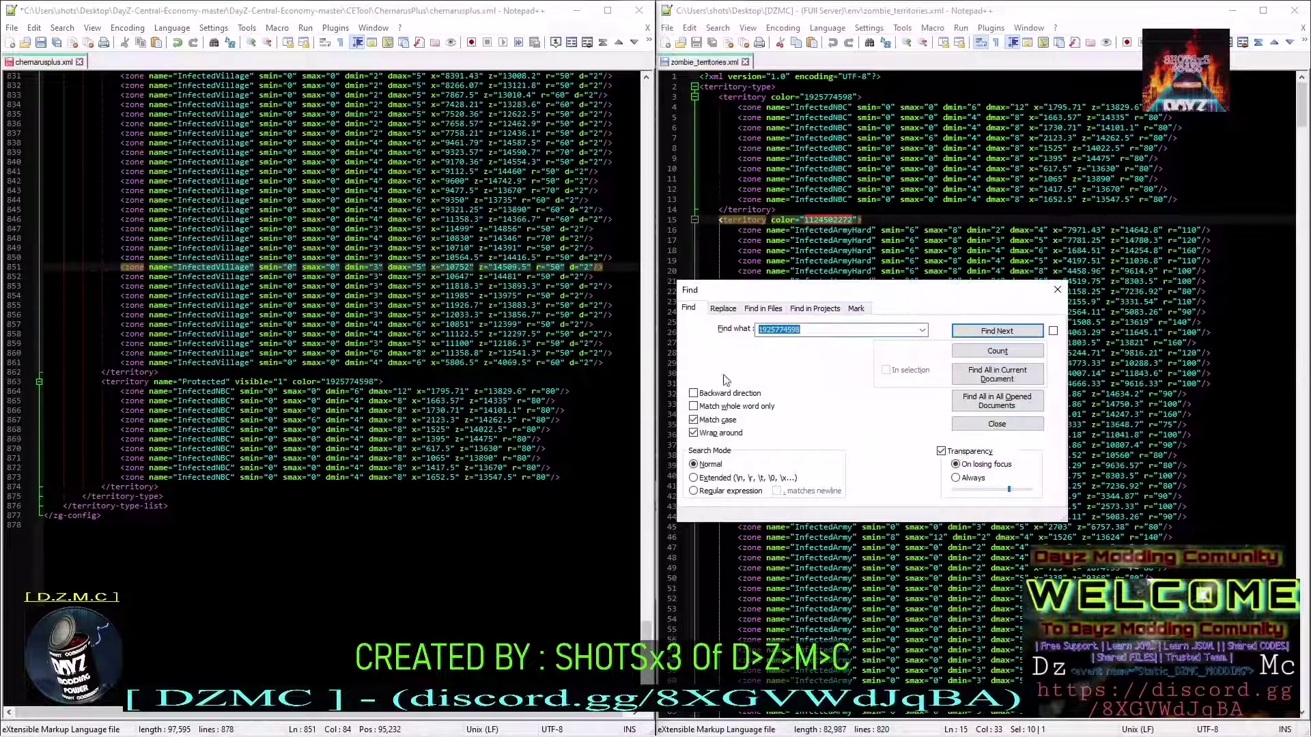
pyautogui.hotkey('ctrl', 'v')
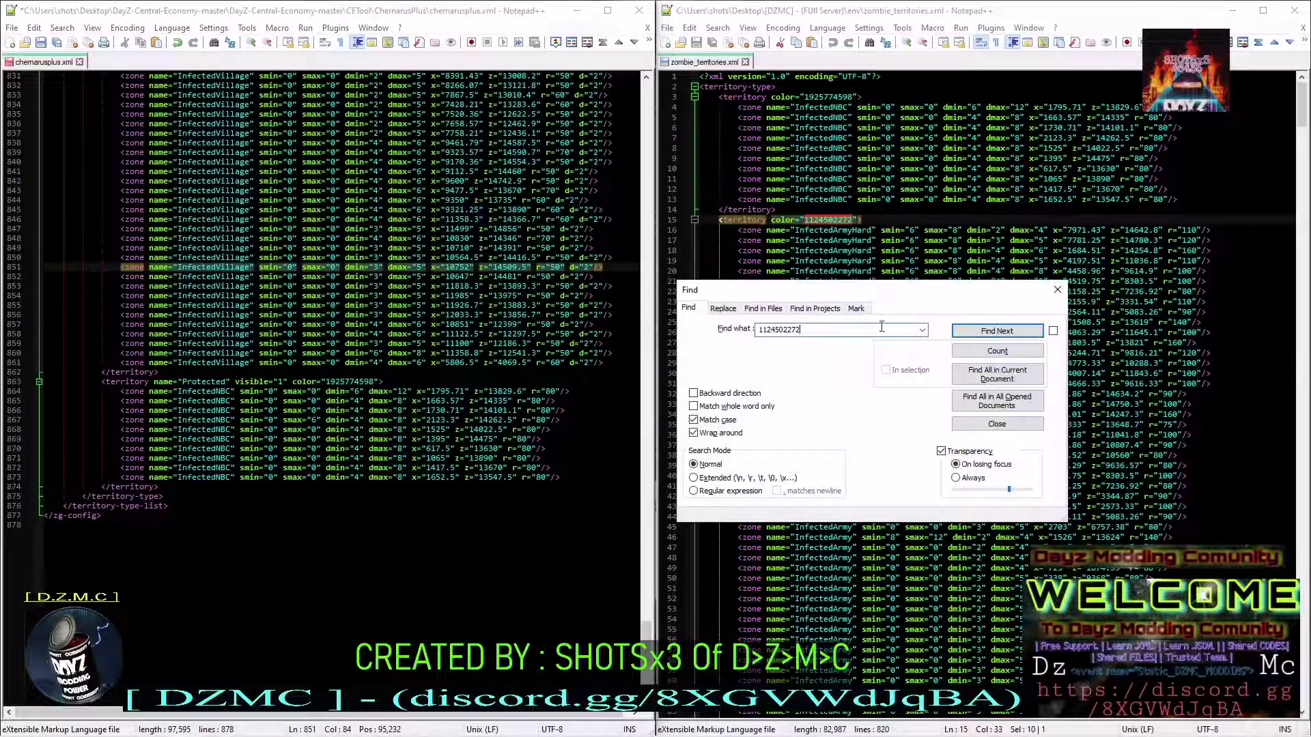
pyautogui.click(1013, 331)
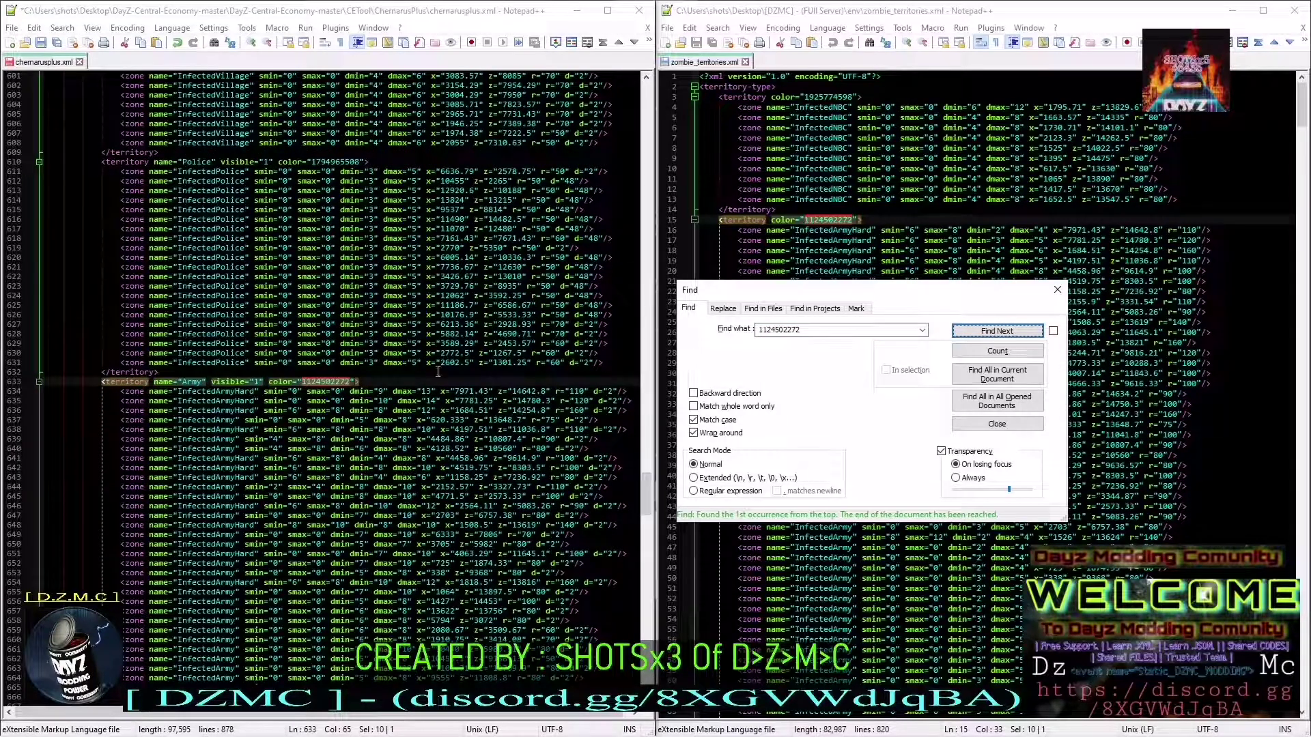
pyautogui.press('Escape')
# Replace the zones of the Army territory with the InfectedArmyHard and InfectedArmy zones copied from zombie_territories.xml, and indent them two levels
pyautogui.moveTo(702, 219); pyautogui.dragTo(1188, 629)
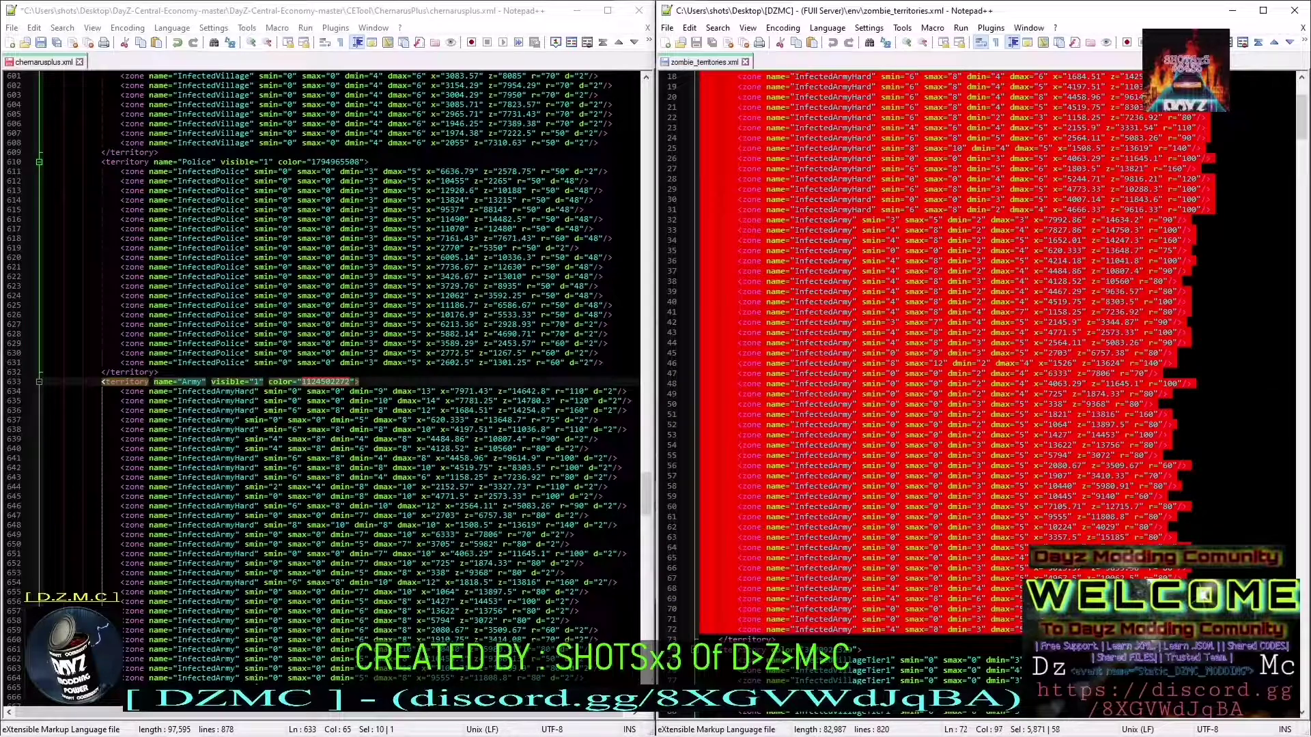
pyautogui.hotkey('ctrl', 'f')
pyautogui.moveTo(386, 381); pyautogui.dragTo(629, 596)
pyautogui.hotkey('ctrl', 'v')
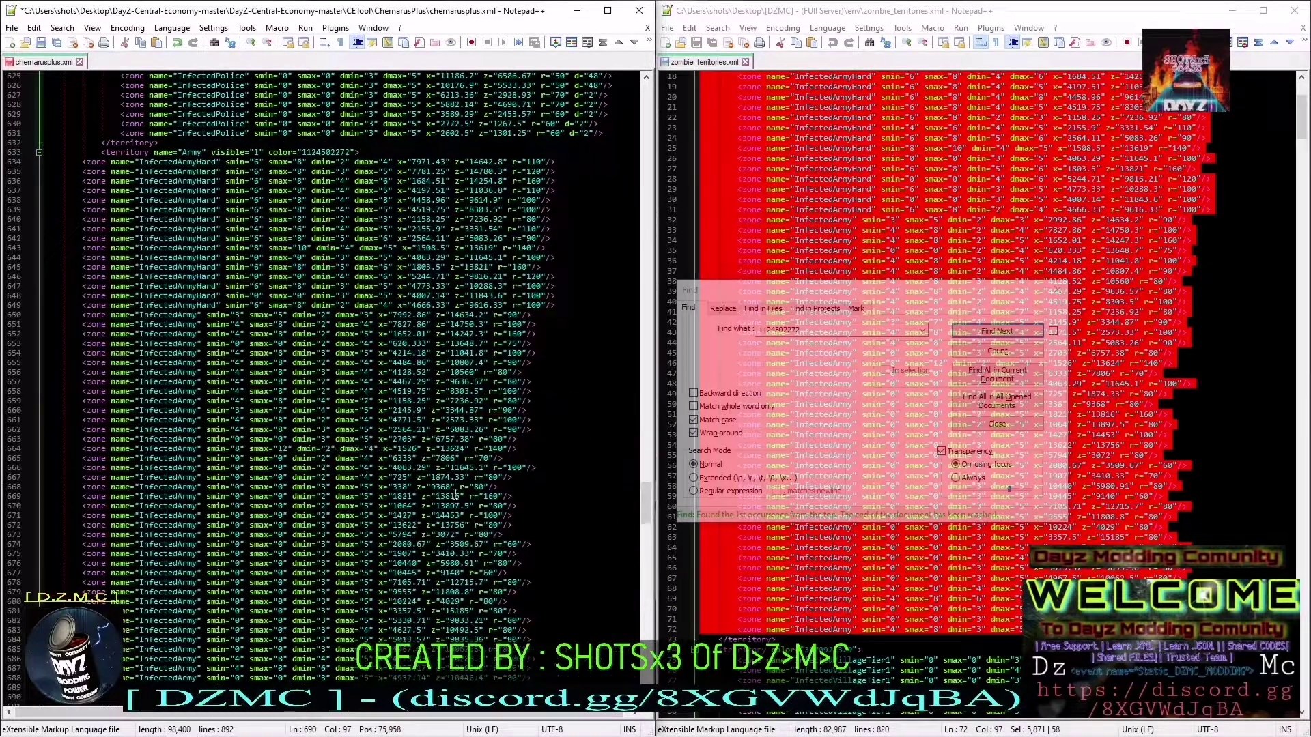
pyautogui.moveTo(504, 556); pyautogui.dragTo(81, 163)
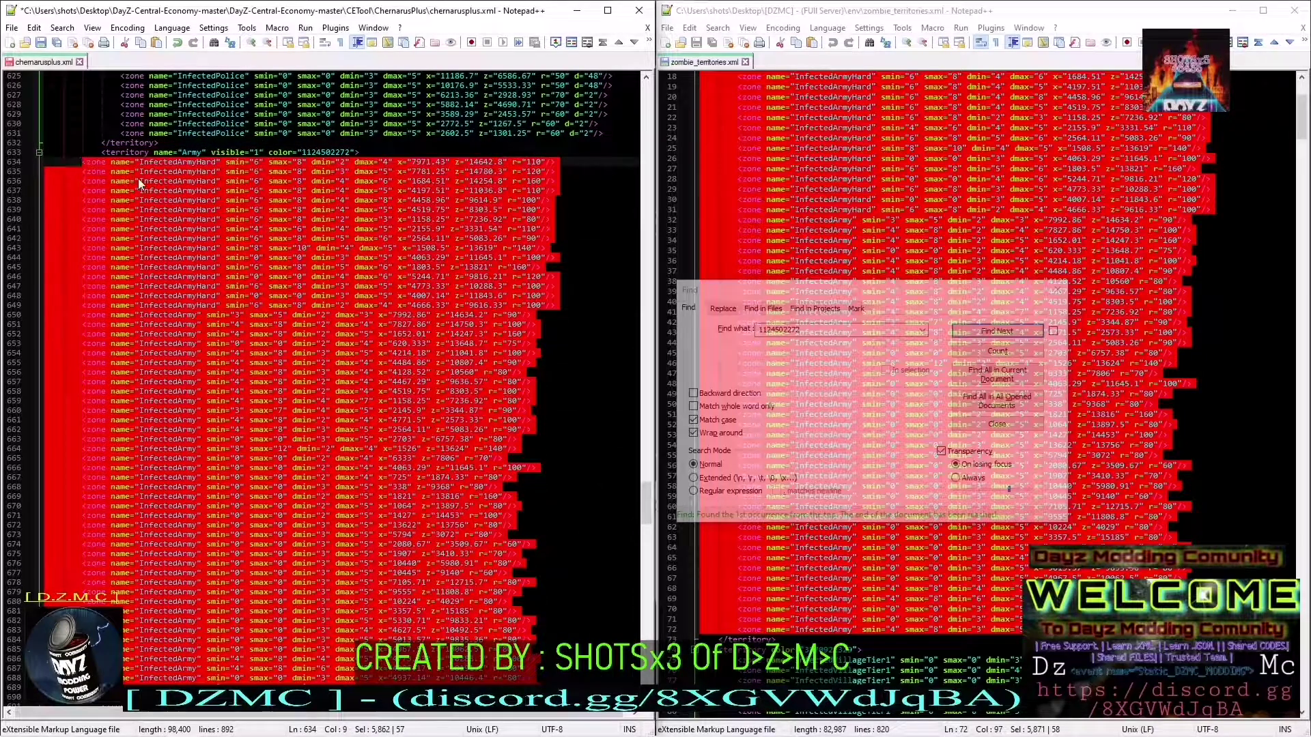
pyautogui.press('Tab')
pyautogui.press('Tab')
pyautogui.click(270, 200)
pyautogui.scroll(2, 318, 173)
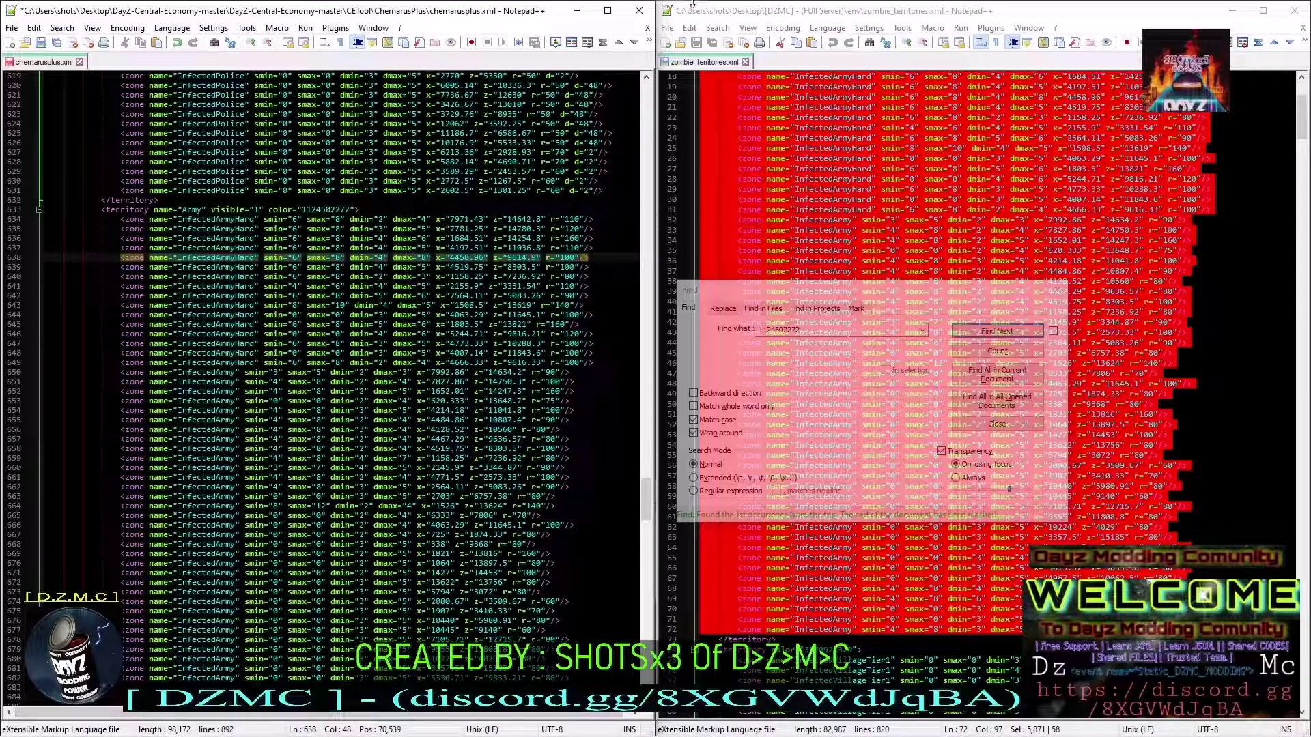
# Close zombie_territories.xml and chernarusplus.xml, discarding the unsaved changes, and close the second Notepad++ window
pyautogui.scroll(6, 373, 239)
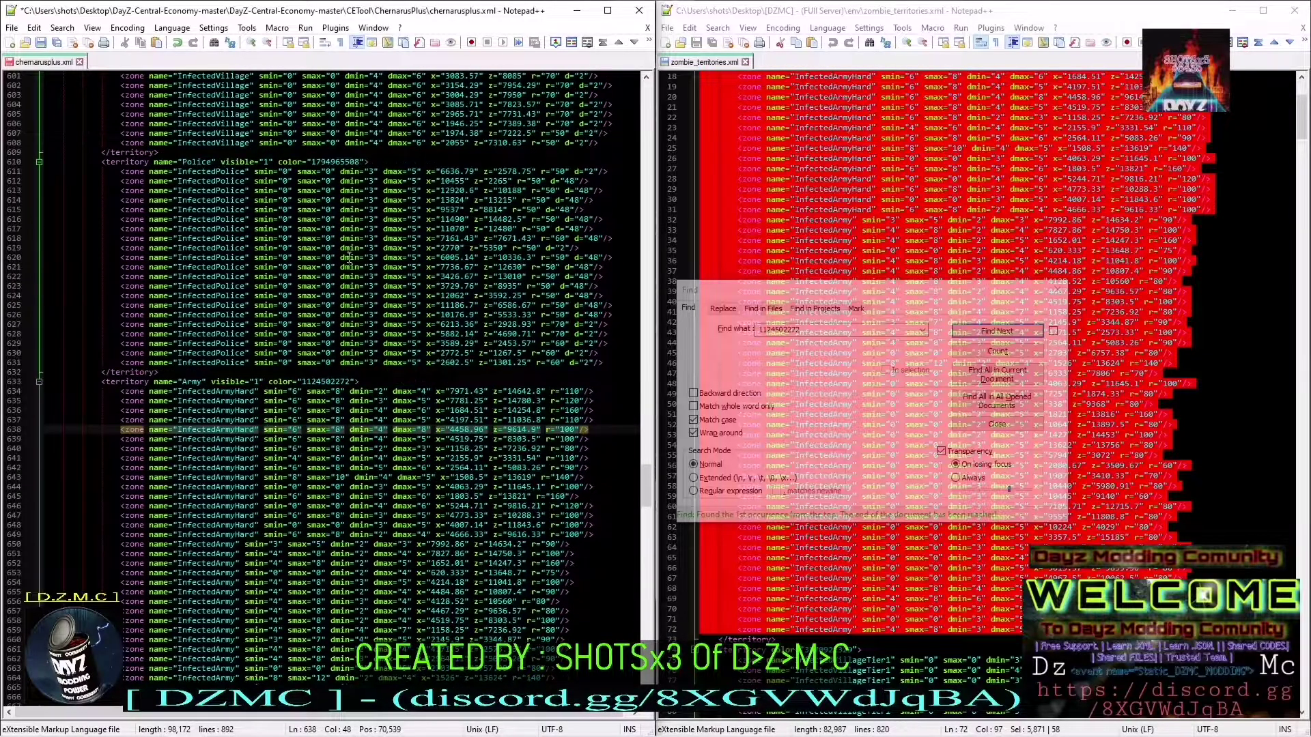
pyautogui.scroll(5, 350, 258)
pyautogui.click(746, 62)
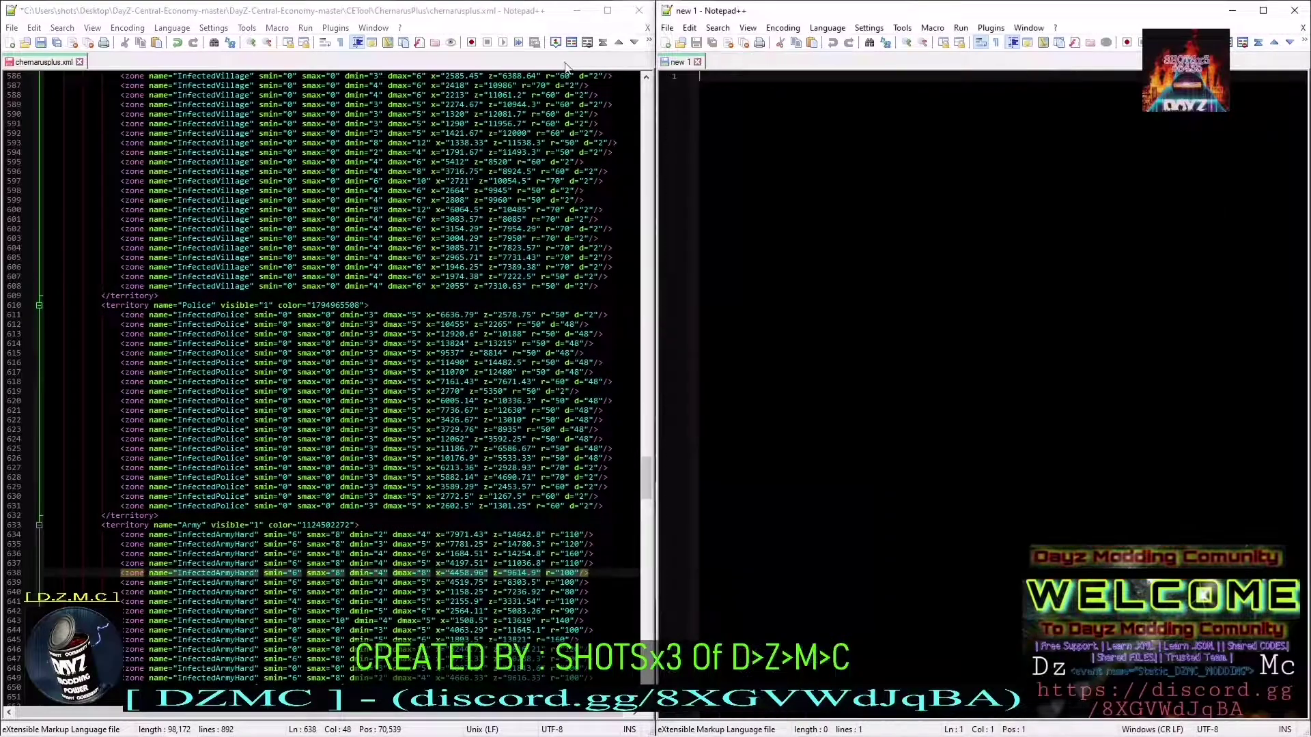
pyautogui.click(79, 61)
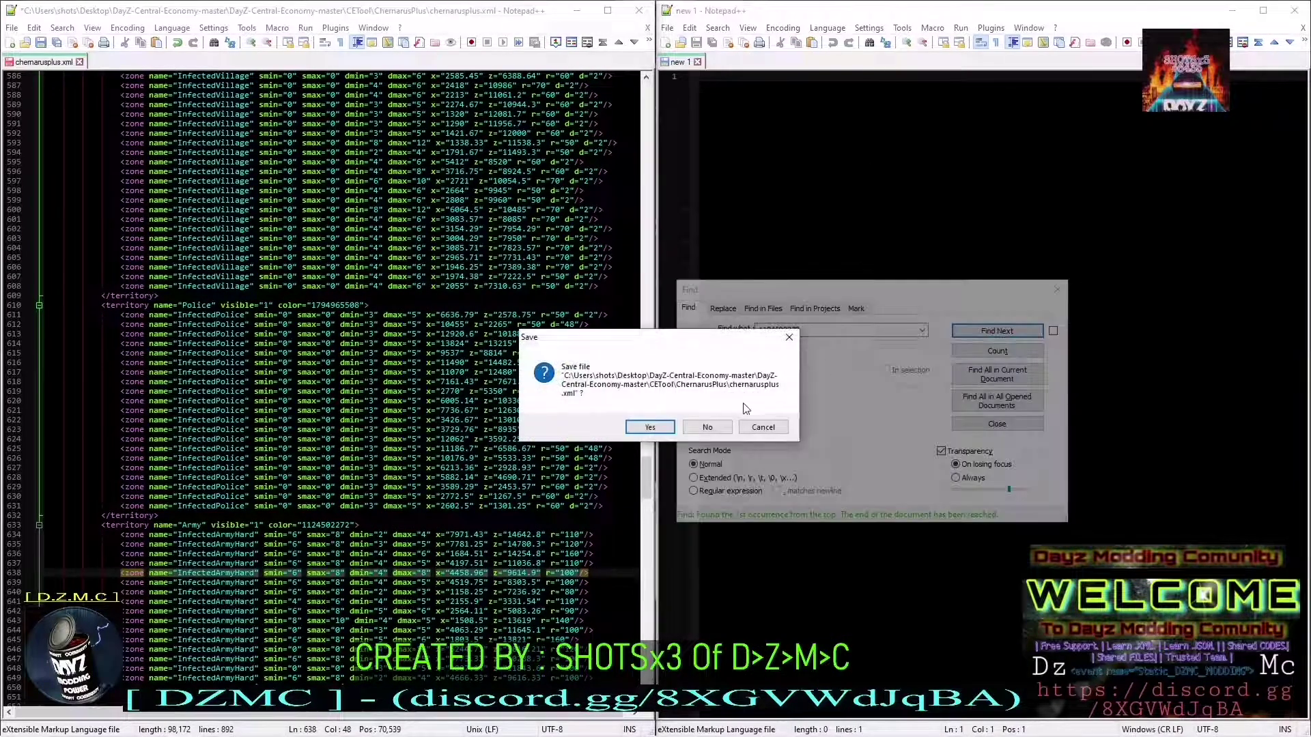
pyautogui.click(722, 425)
pyautogui.click(1057, 290)
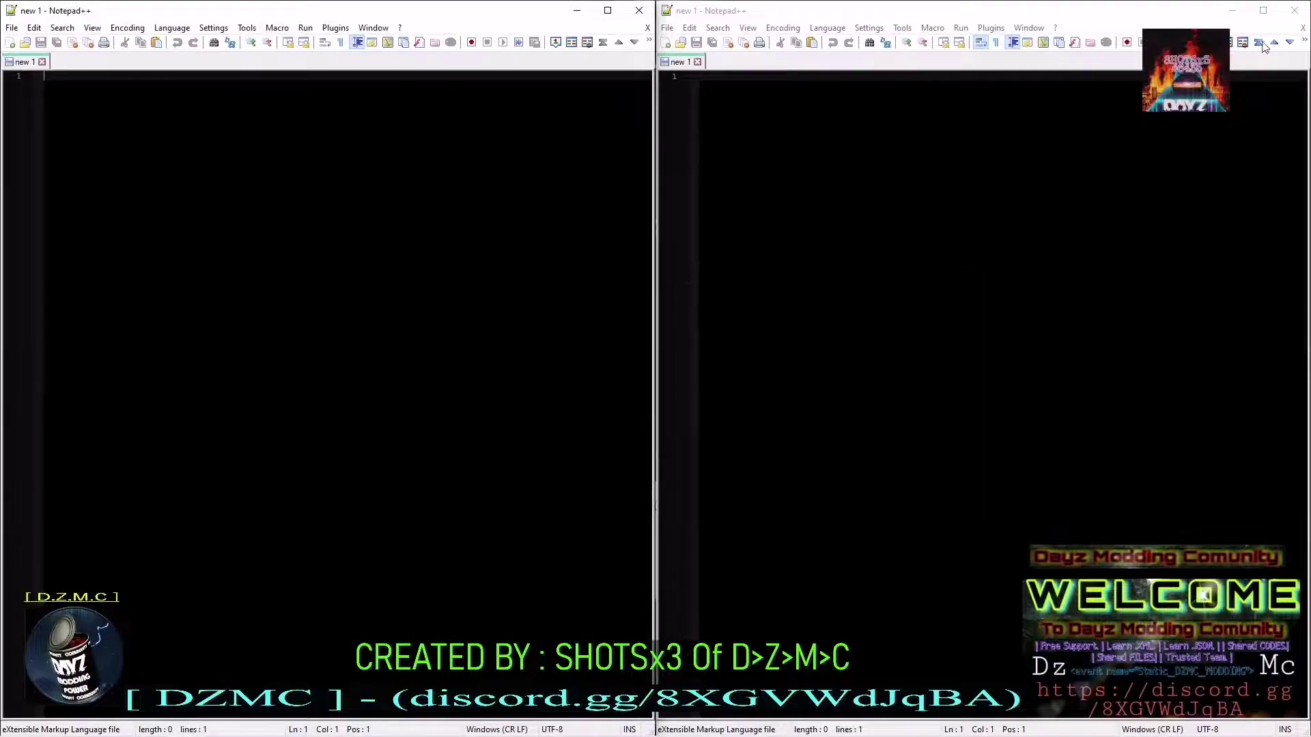
pyautogui.click(1295, 10)
# Open the backup chernarusplus.xml from the zombie back up files dayz tool folder in Notepad++ and review its zombie territories down to Solitude
pyautogui.doubleClick(1089, 215)
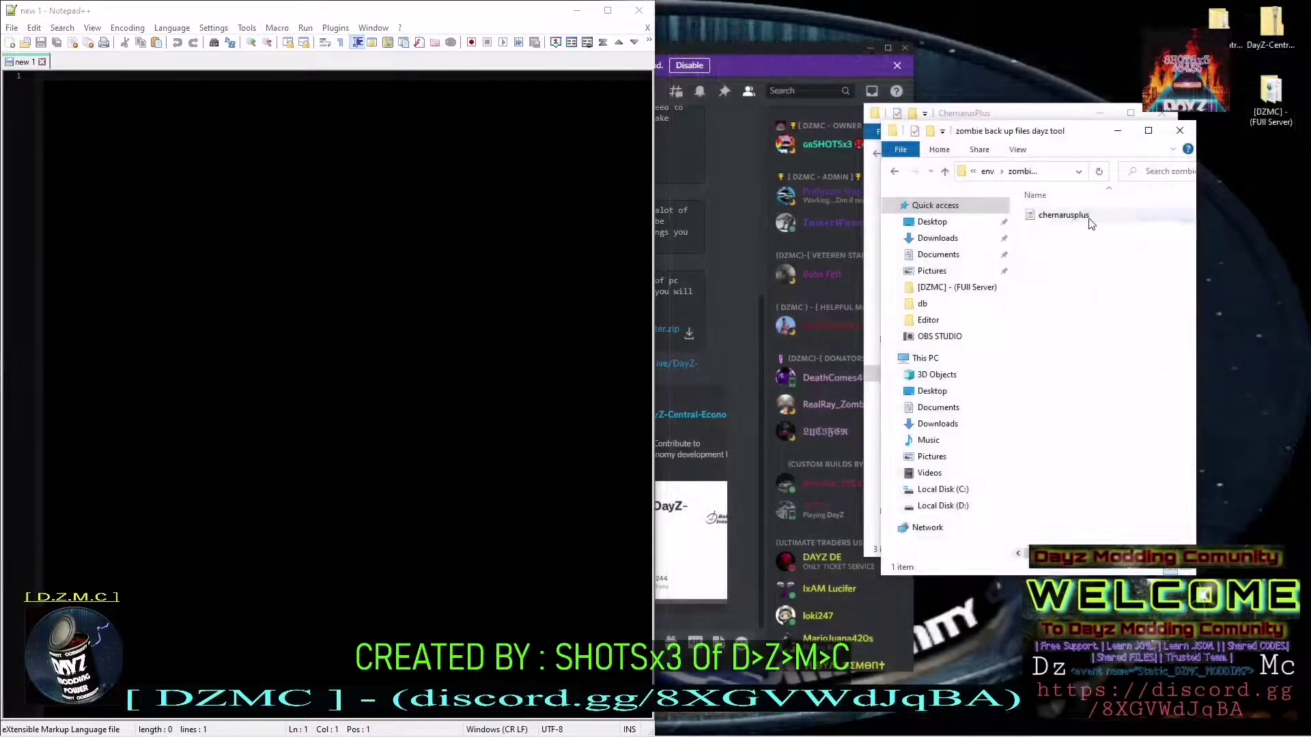
pyautogui.moveTo(1065, 215); pyautogui.dragTo(426, 245)
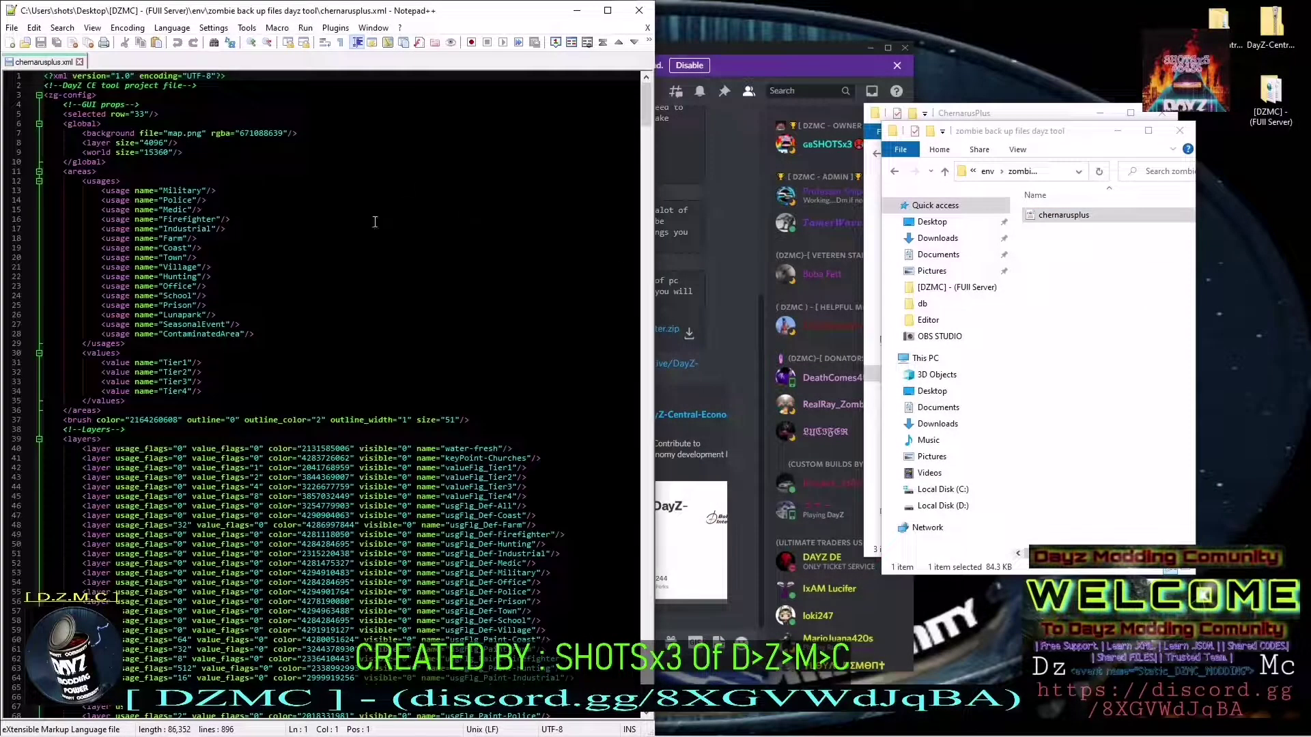
pyautogui.scroll(-19, 427, 246)
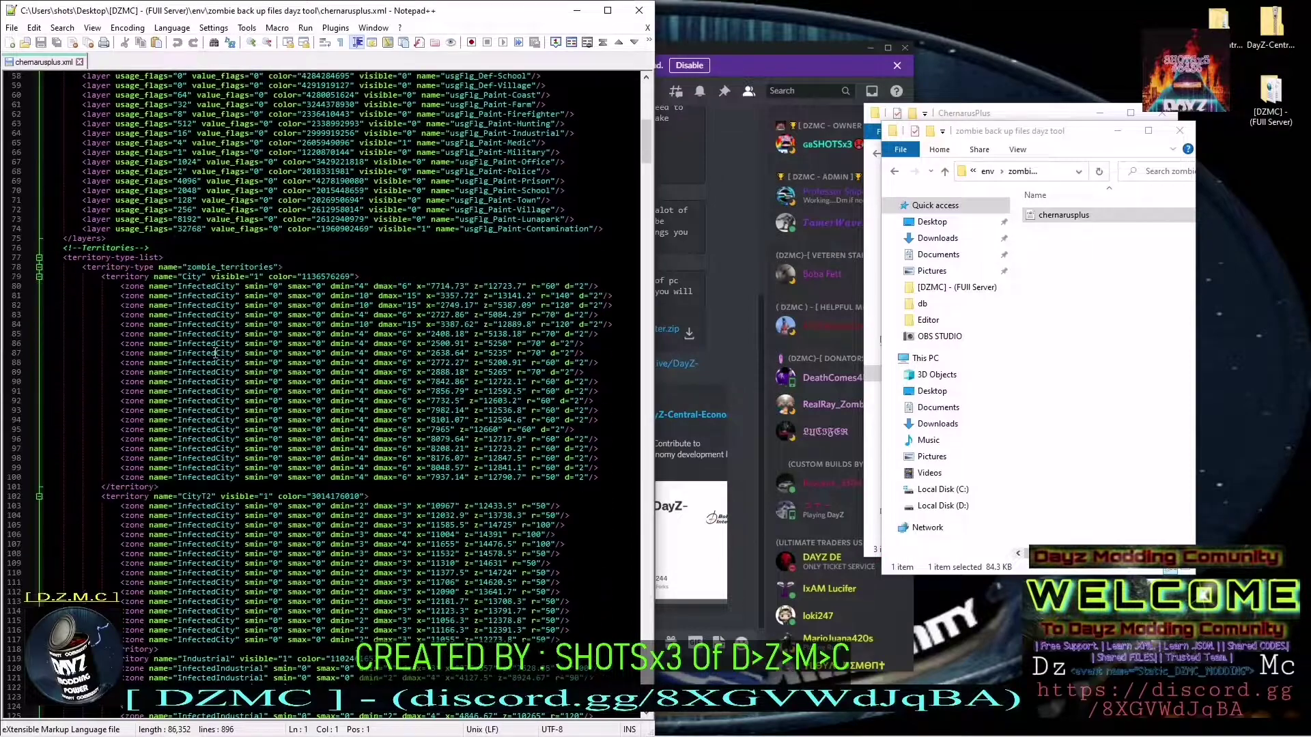
pyautogui.scroll(-20, 216, 353)
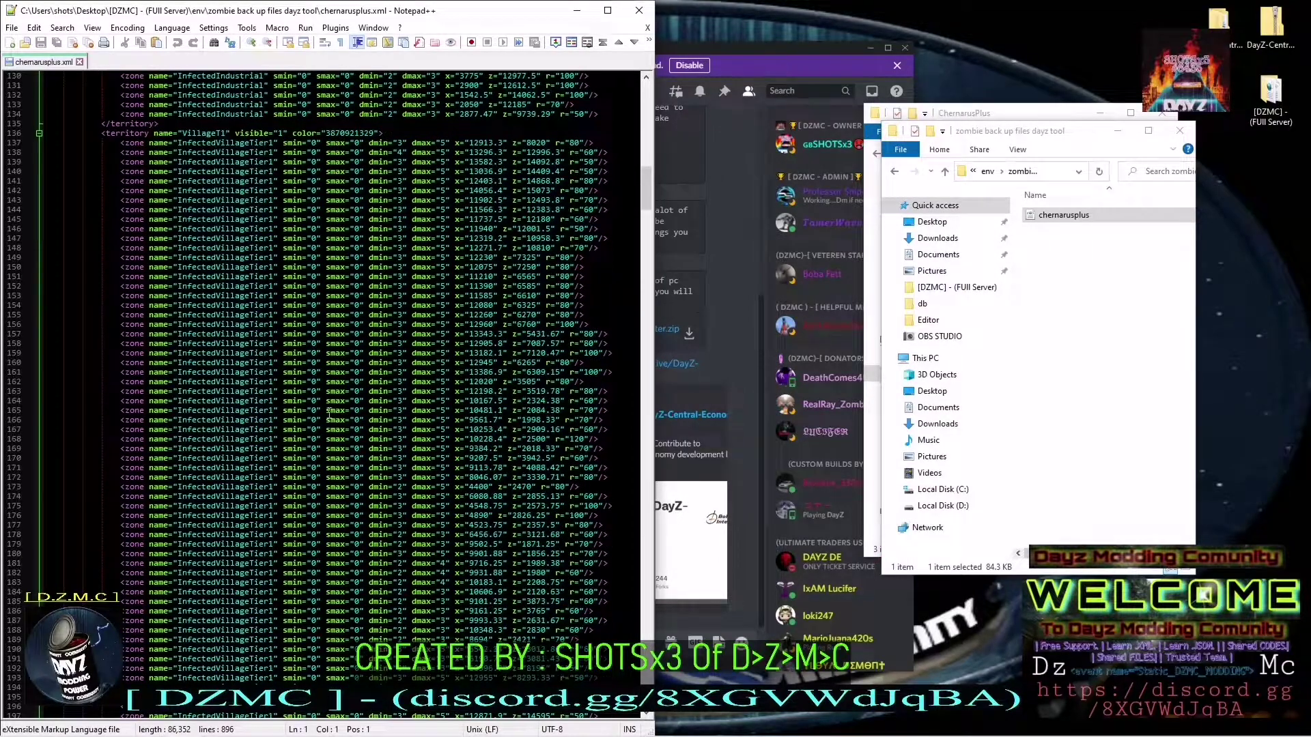
pyautogui.scroll(-20, 329, 414)
pyautogui.click(345, 362)
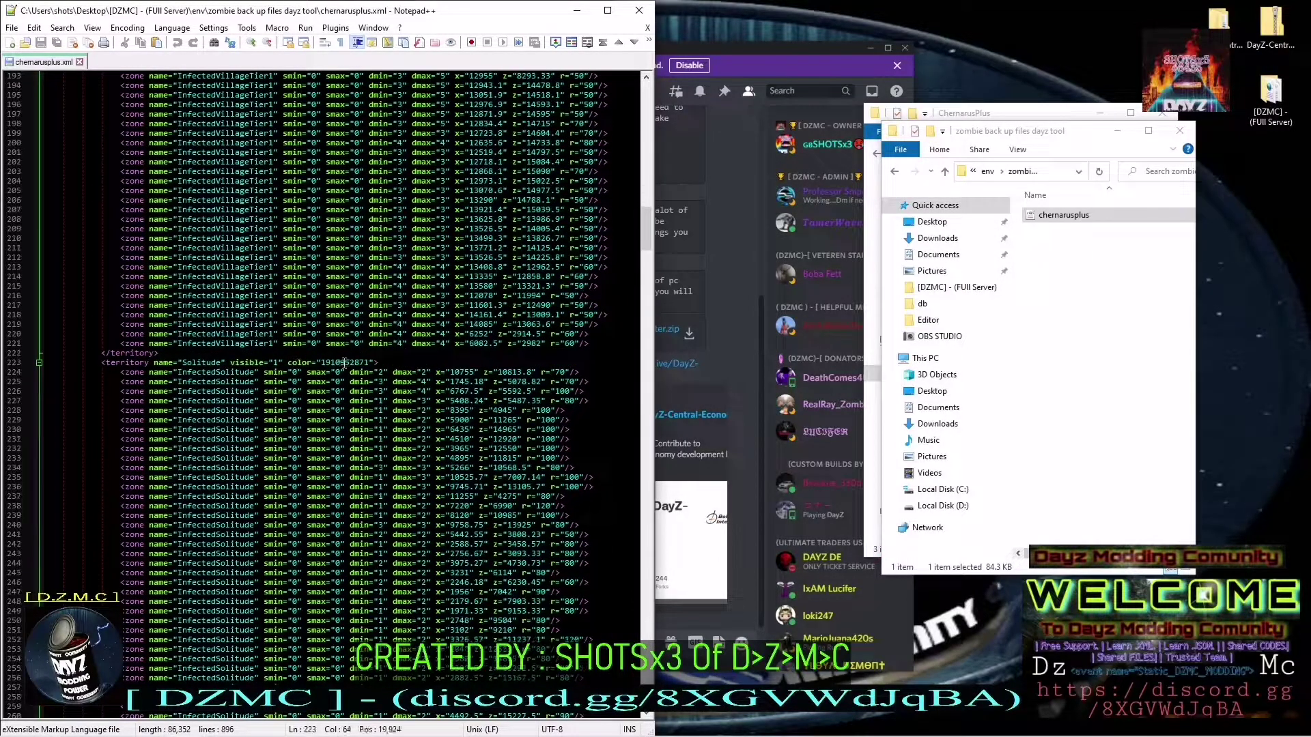
pyautogui.doubleClick(345, 363)
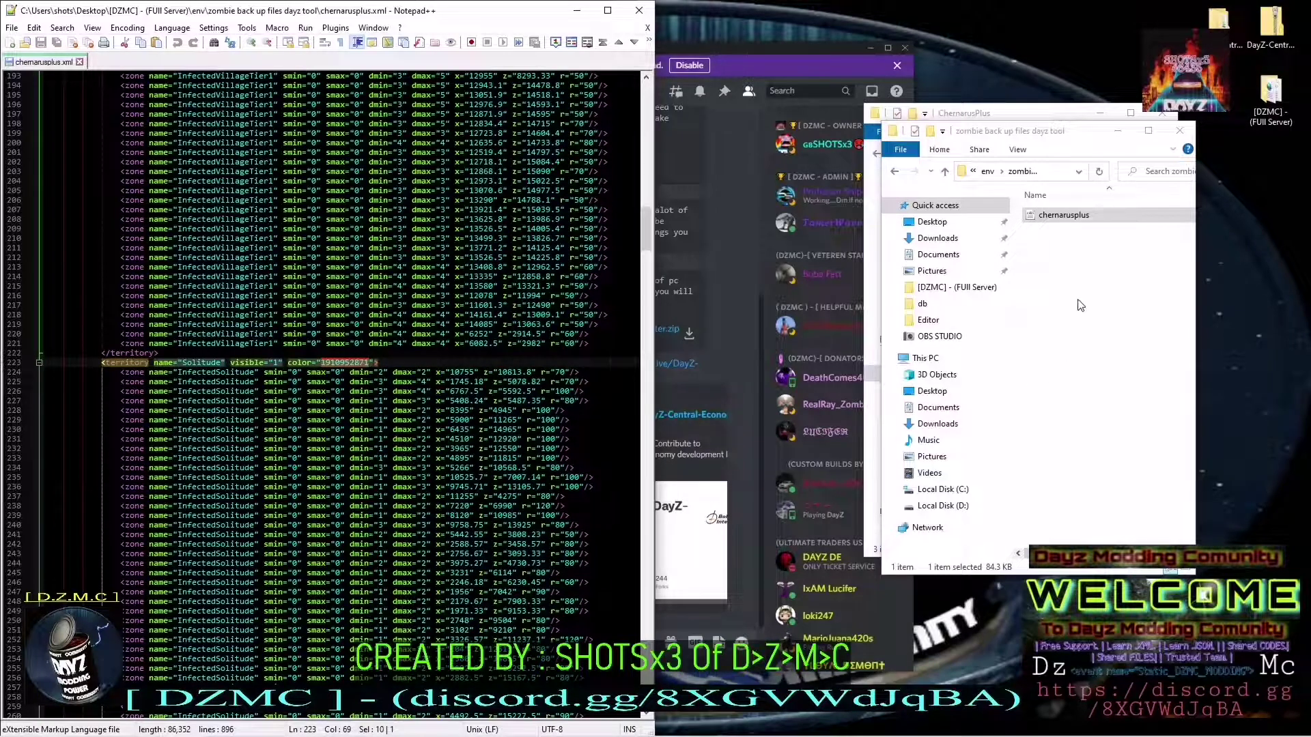
pyautogui.scroll(-2, 411, 310)
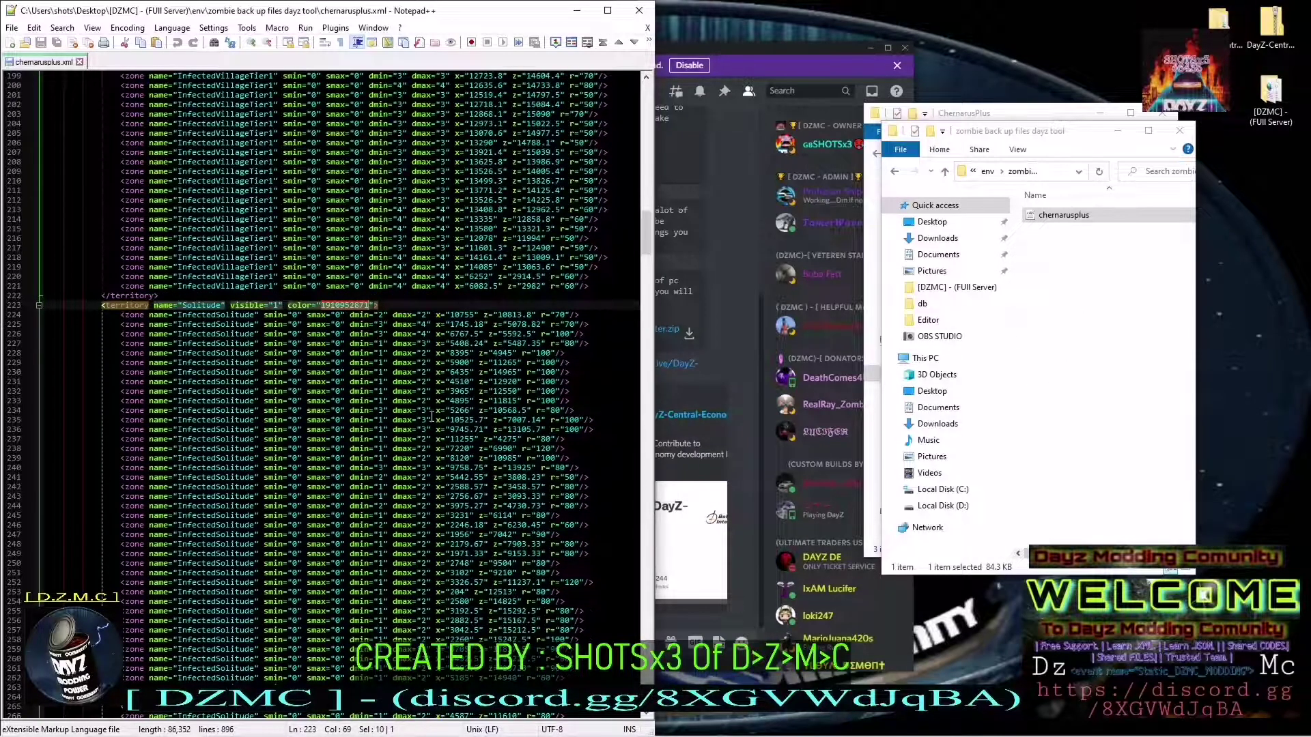
pyautogui.scroll(3, 448, 308)
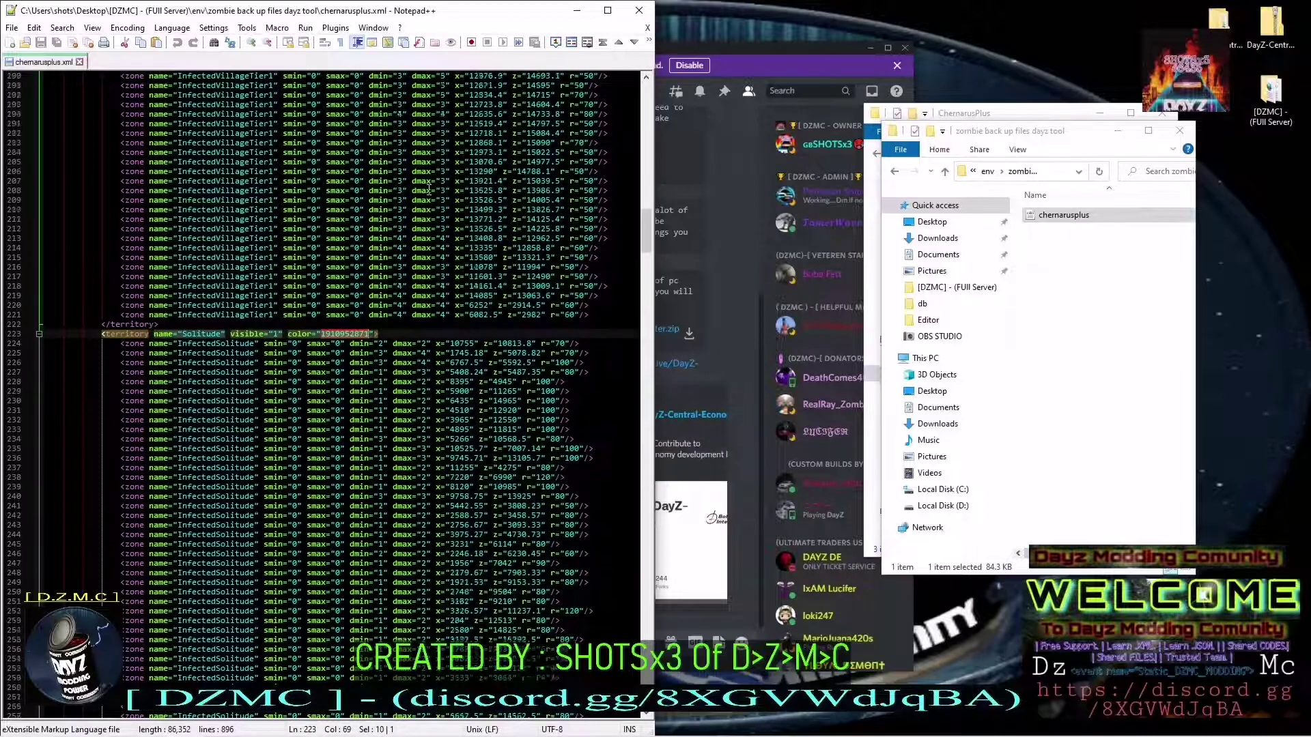
# Review the InfectedVillageTier1 zones in the backup chernarusplus.xml up to the VillageT1 territory's opening line, and minimize Notepad++
pyautogui.click(449, 307)
pyautogui.scroll(10, 443, 286)
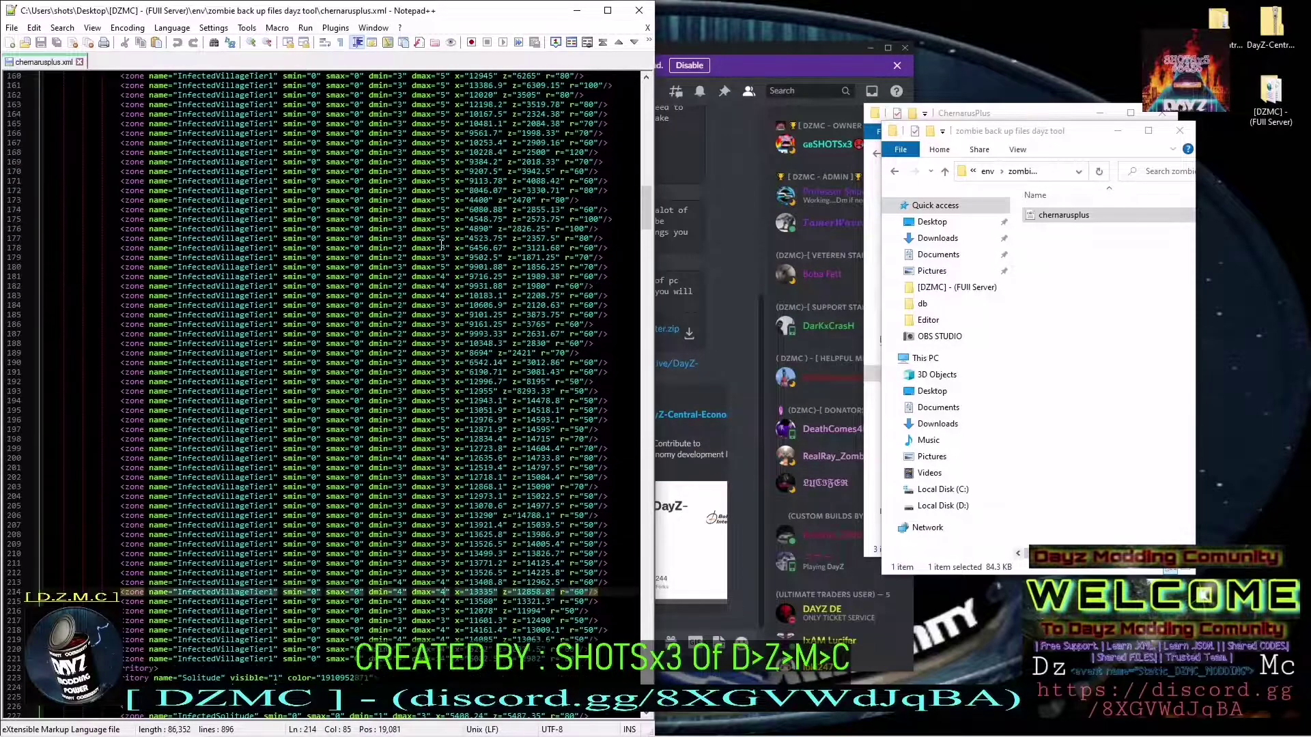
pyautogui.scroll(5, 441, 246)
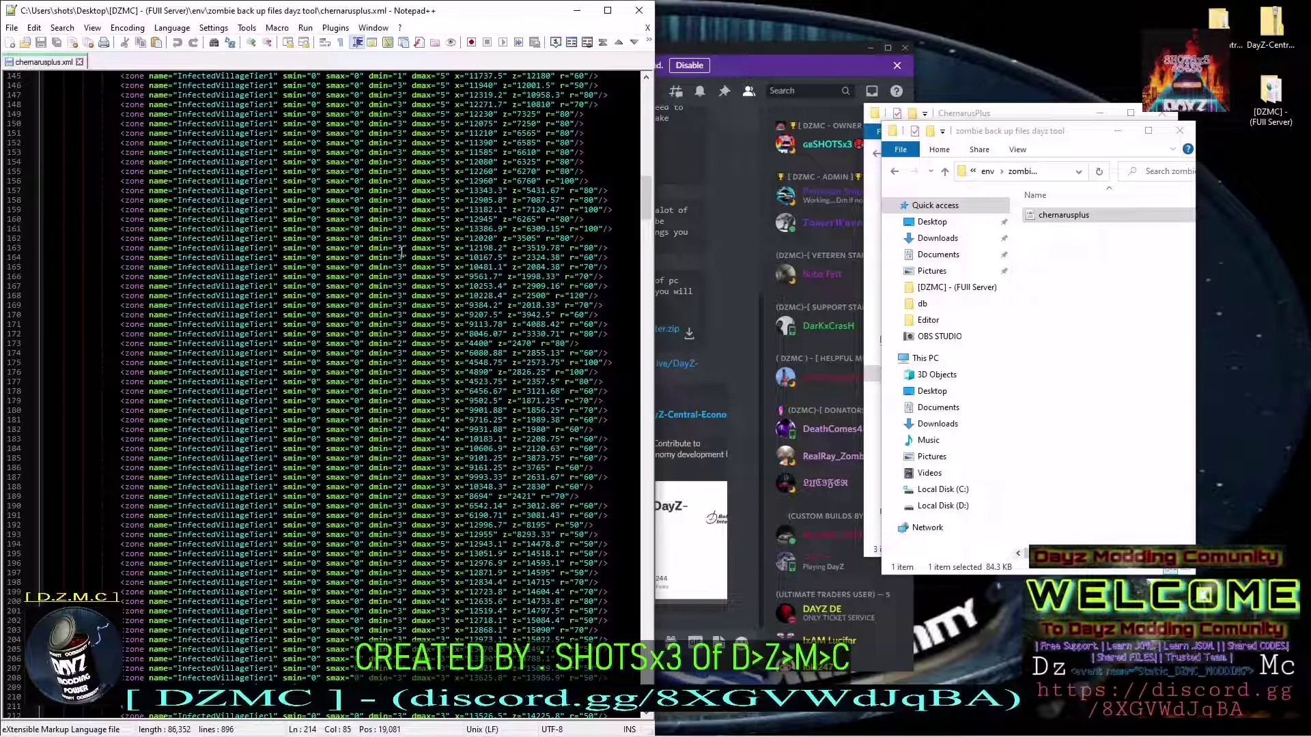
pyautogui.scroll(5, 402, 253)
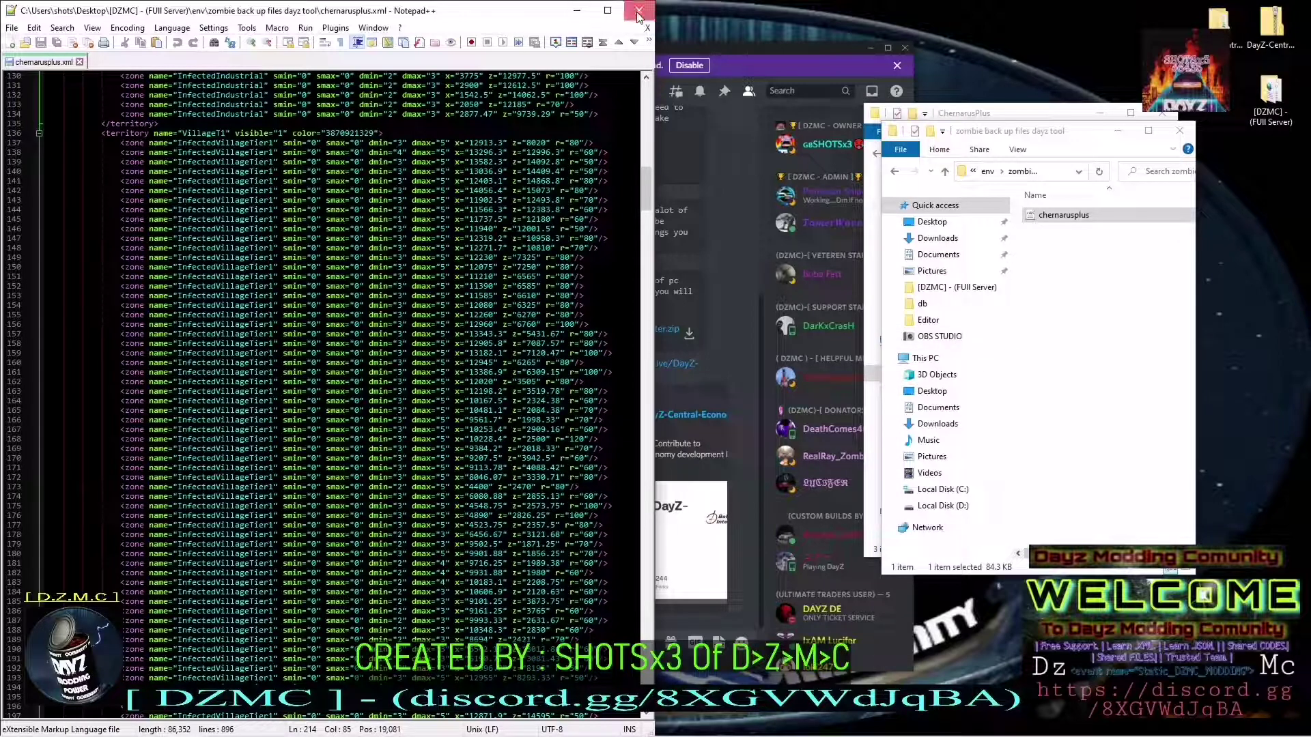
pyautogui.click(577, 10)
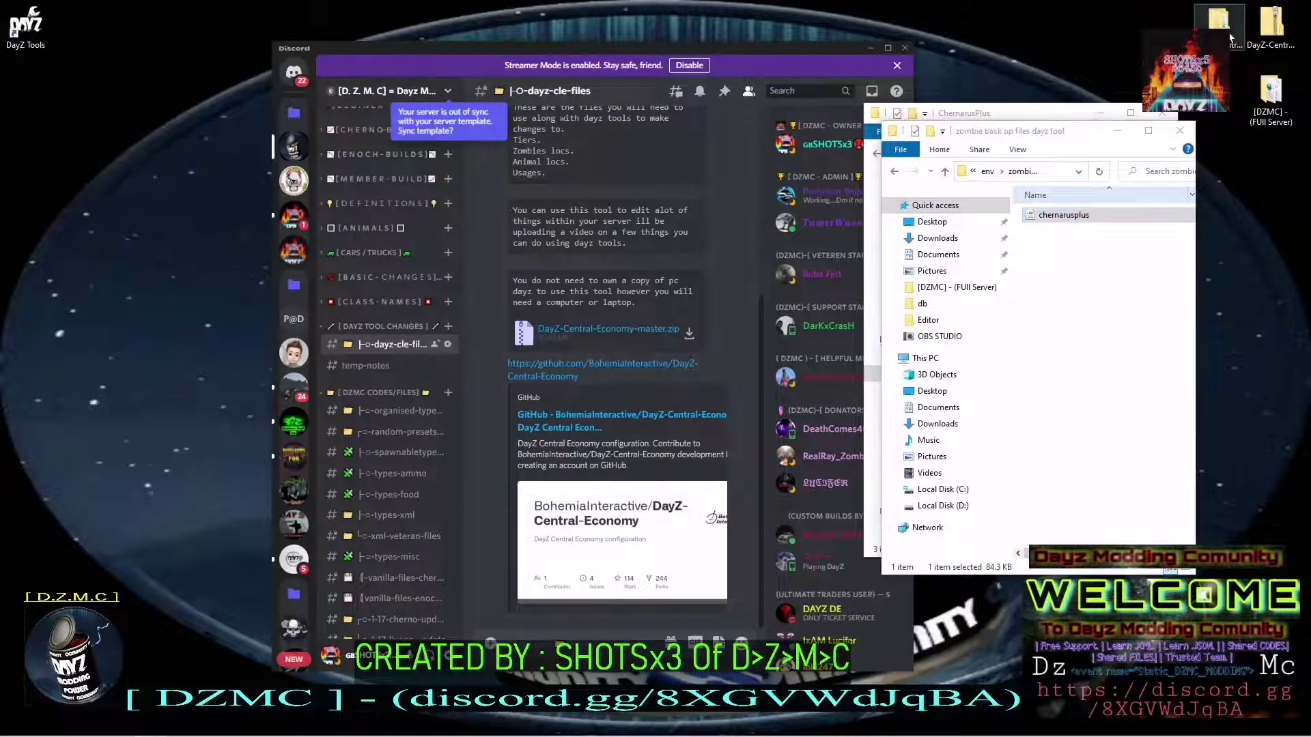
# Replace chernarusplus in DayZ-Central-Economy-master's CETool ChernarusPlus folder with the backup from the zombie back up files dayz tool folder
pyautogui.moveTo(1107, 150); pyautogui.dragTo(480, 114)
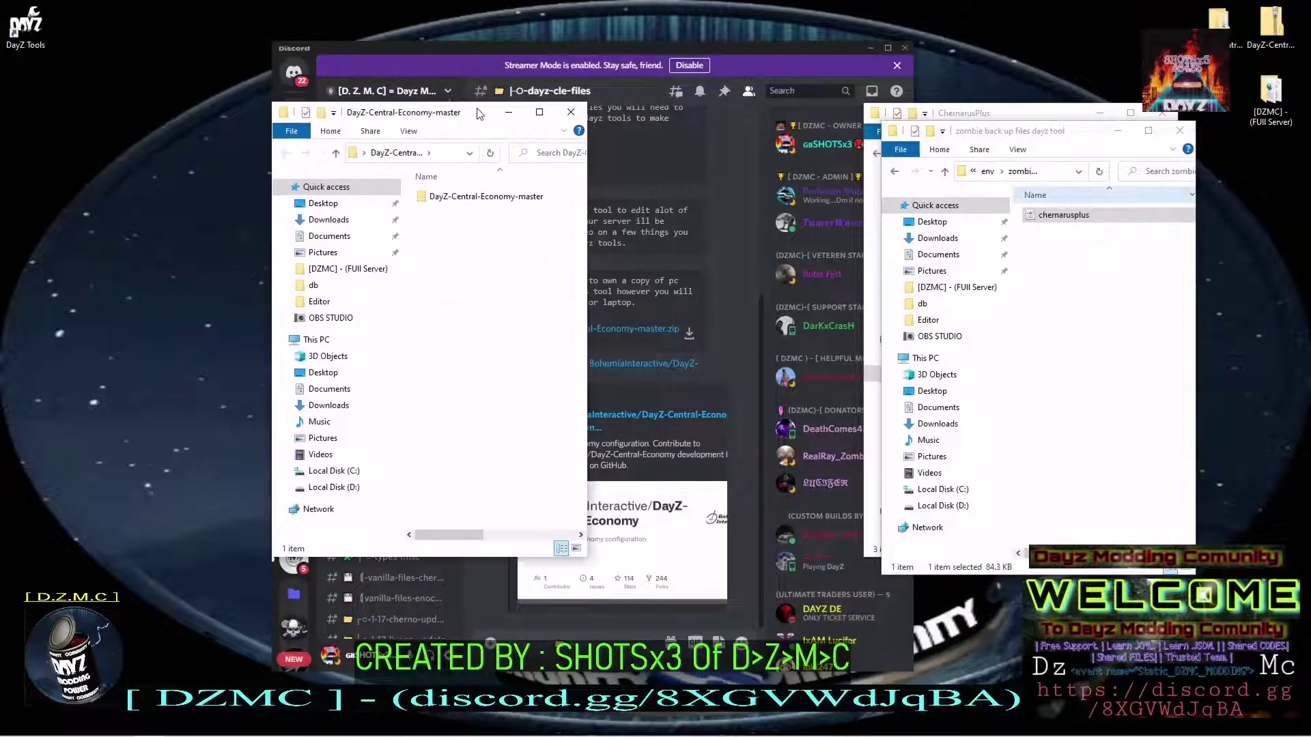
pyautogui.doubleClick(464, 196)
pyautogui.doubleClick(478, 198)
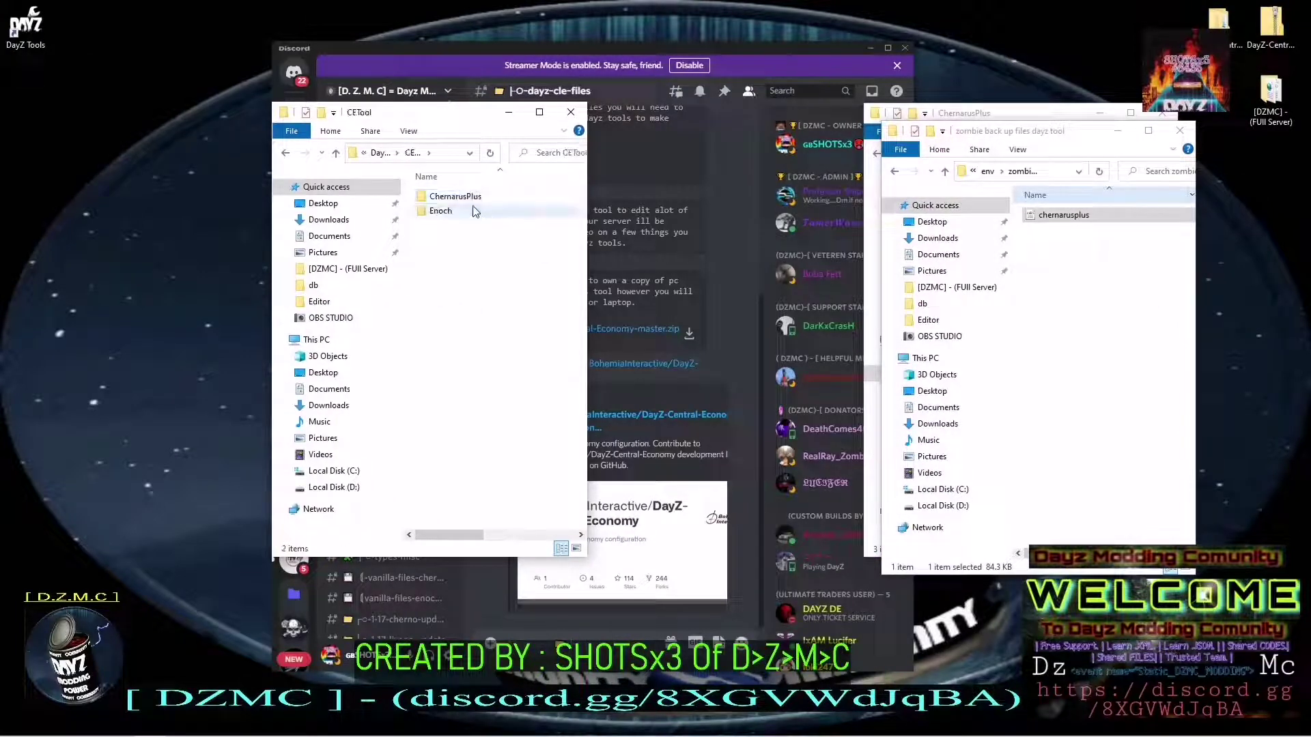
pyautogui.doubleClick(450, 197)
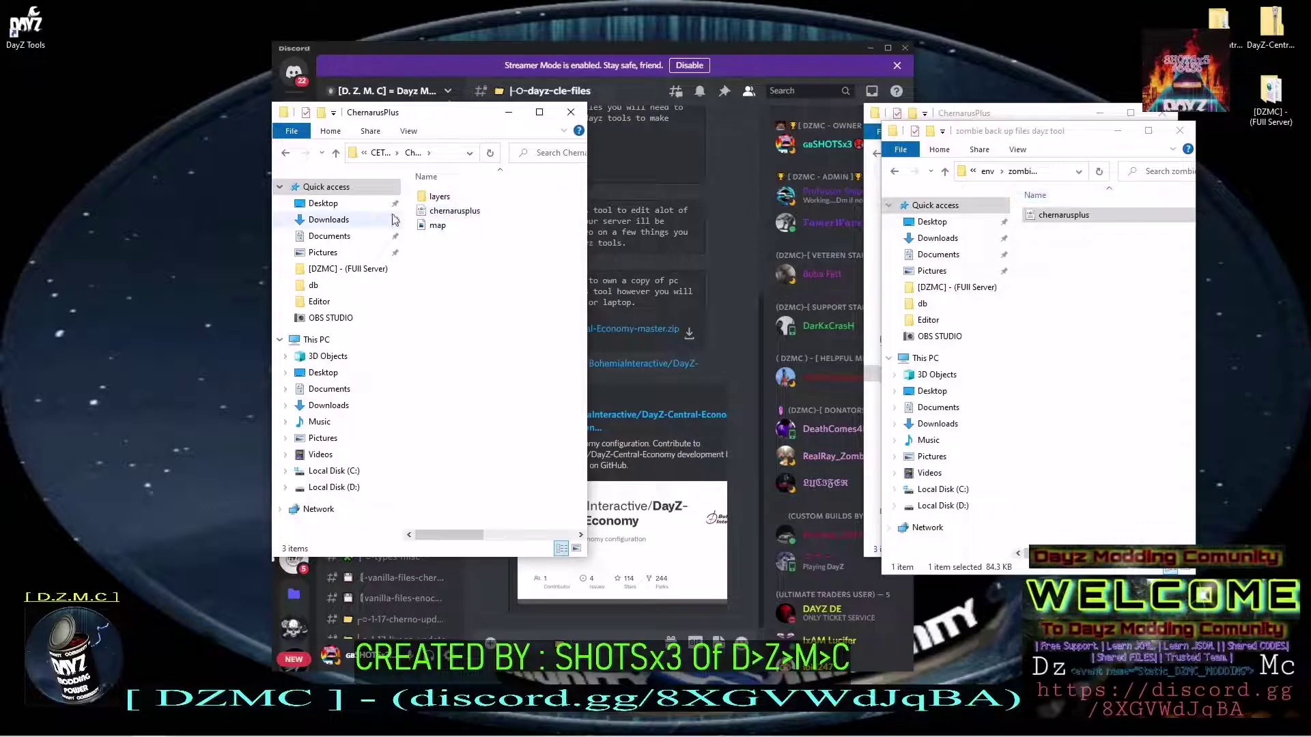
pyautogui.rightClick(444, 212)
pyautogui.click(477, 407)
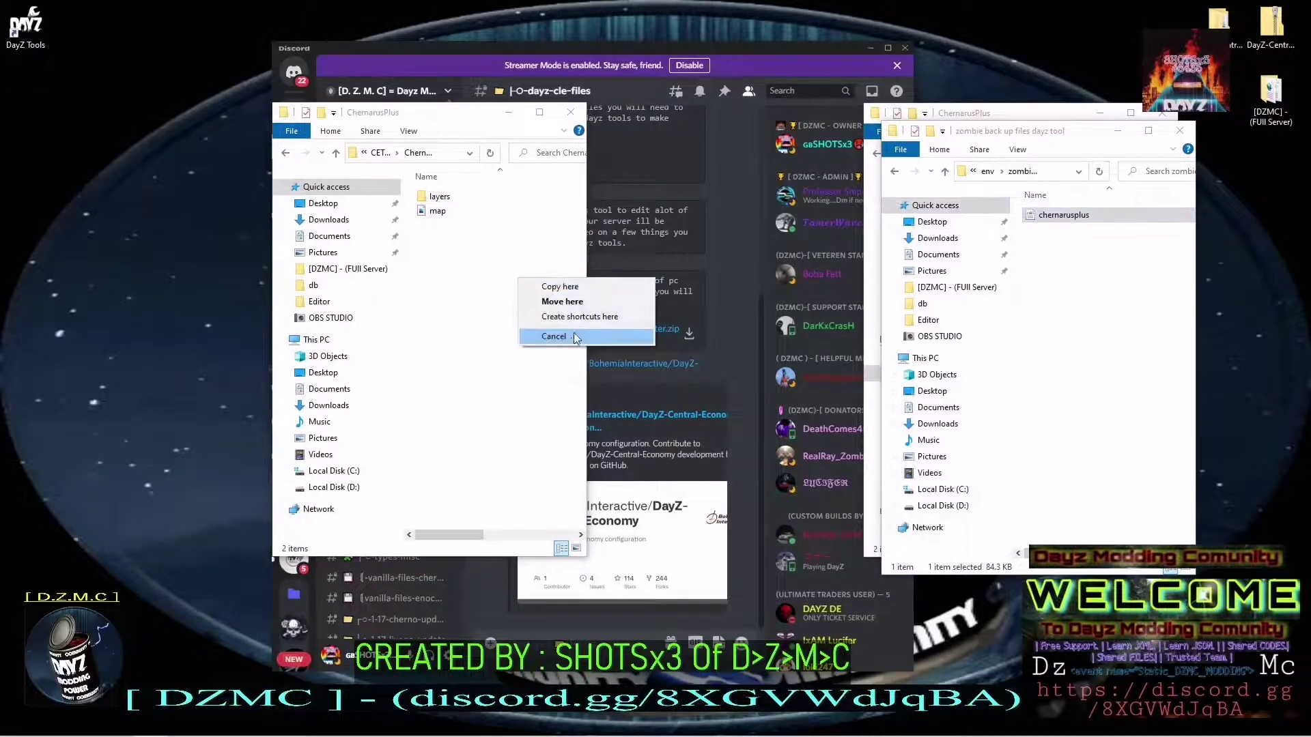
pyautogui.click(560, 301)
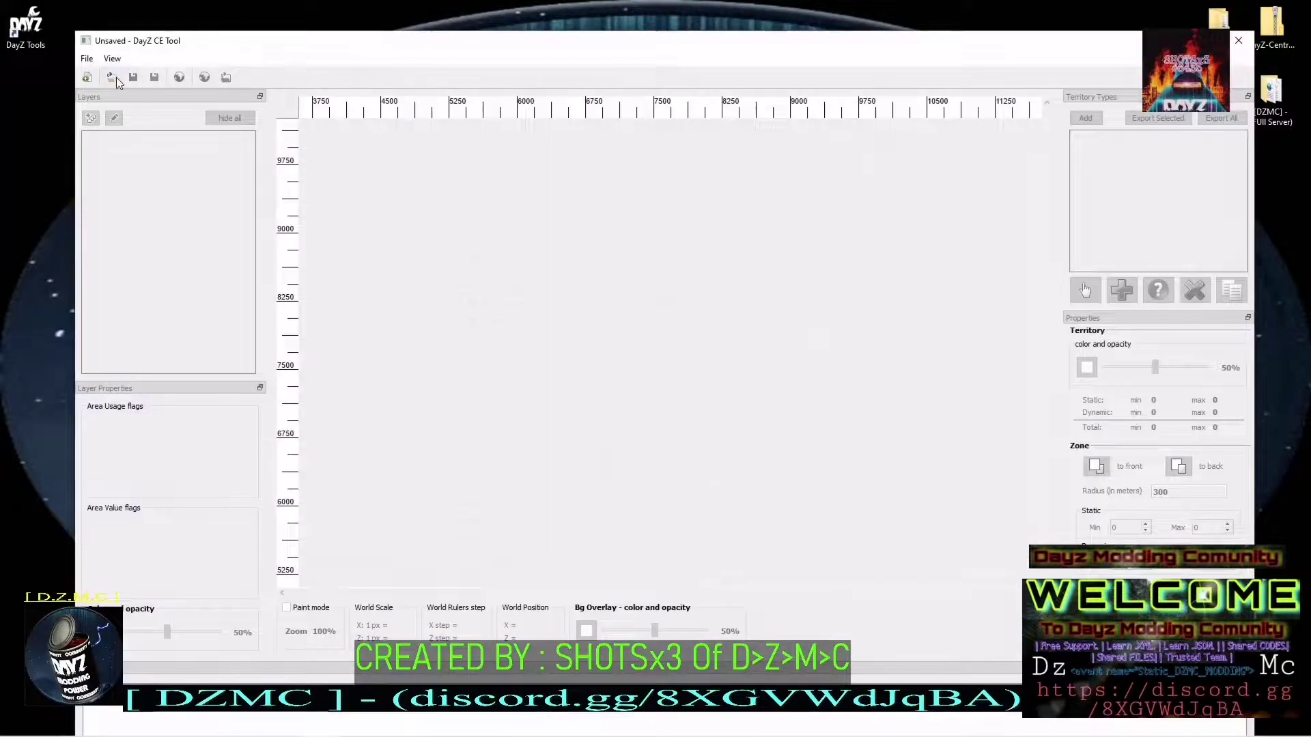
# Load chernarusplus.xml from the DayZ-Central-Economy-master CETool ChernarusPlus folder on the Desktop into the DayZ CE Tool
pyautogui.click(112, 77)
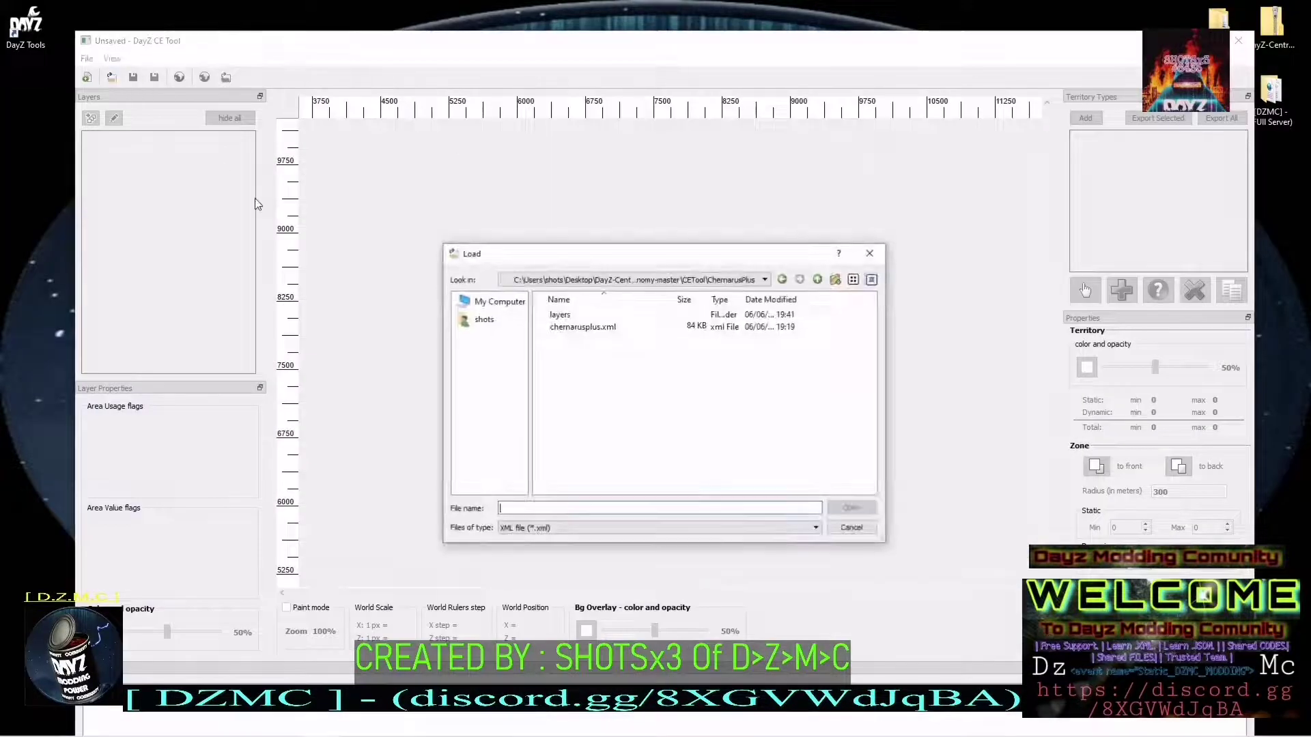
pyautogui.click(583, 327)
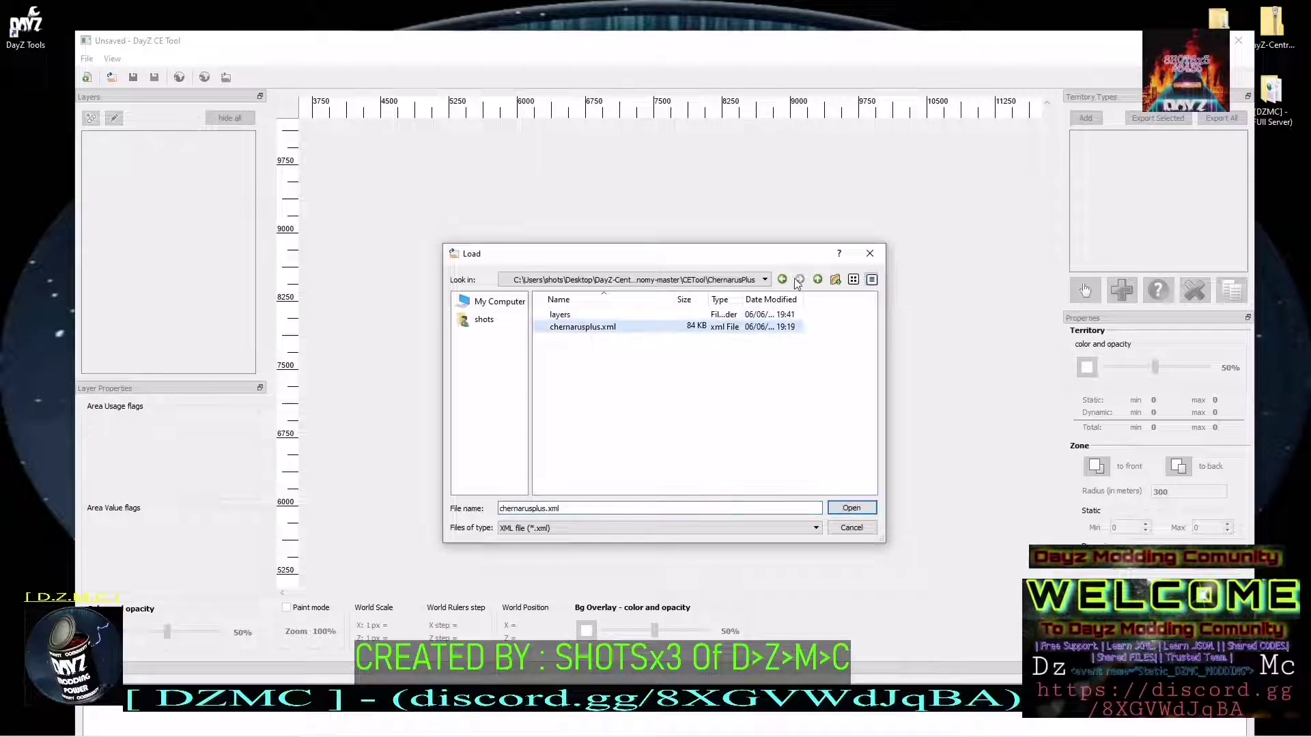
pyautogui.hotkey('alt', 'Left')
pyautogui.click(468, 322)
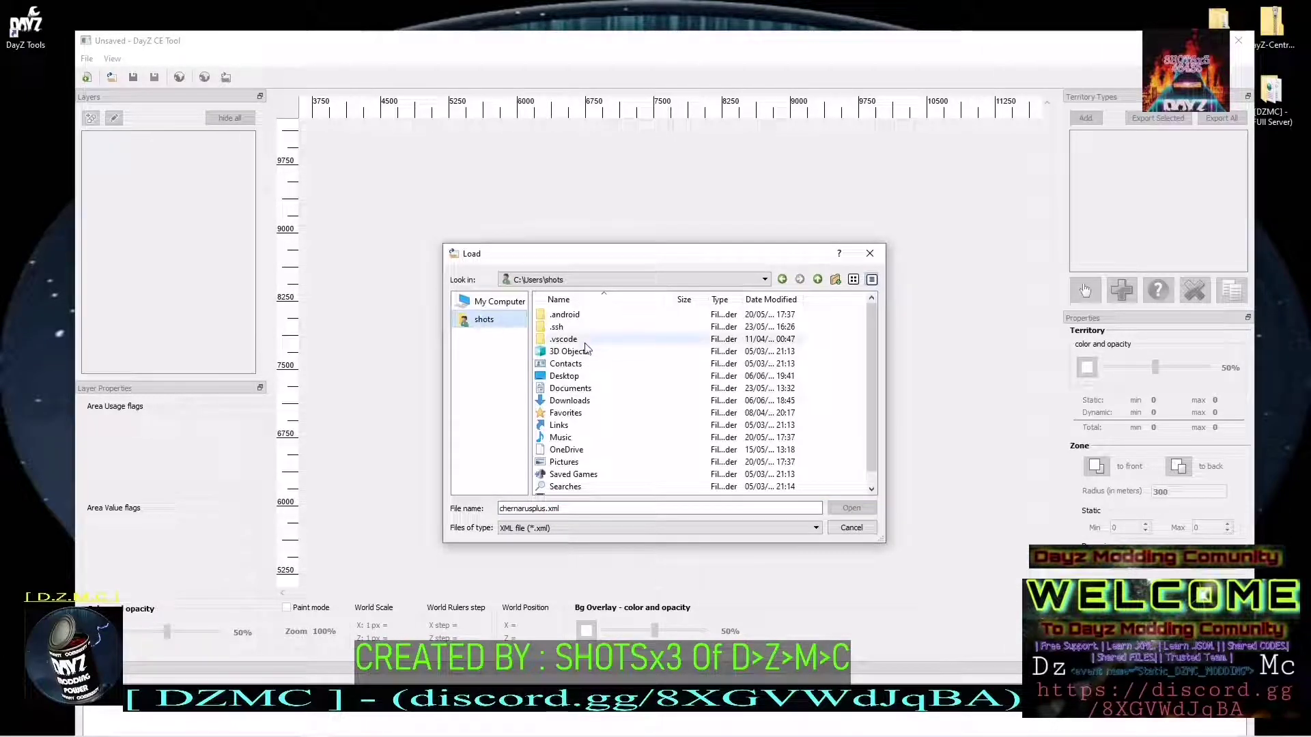
pyautogui.doubleClick(579, 378)
pyautogui.doubleClick(594, 327)
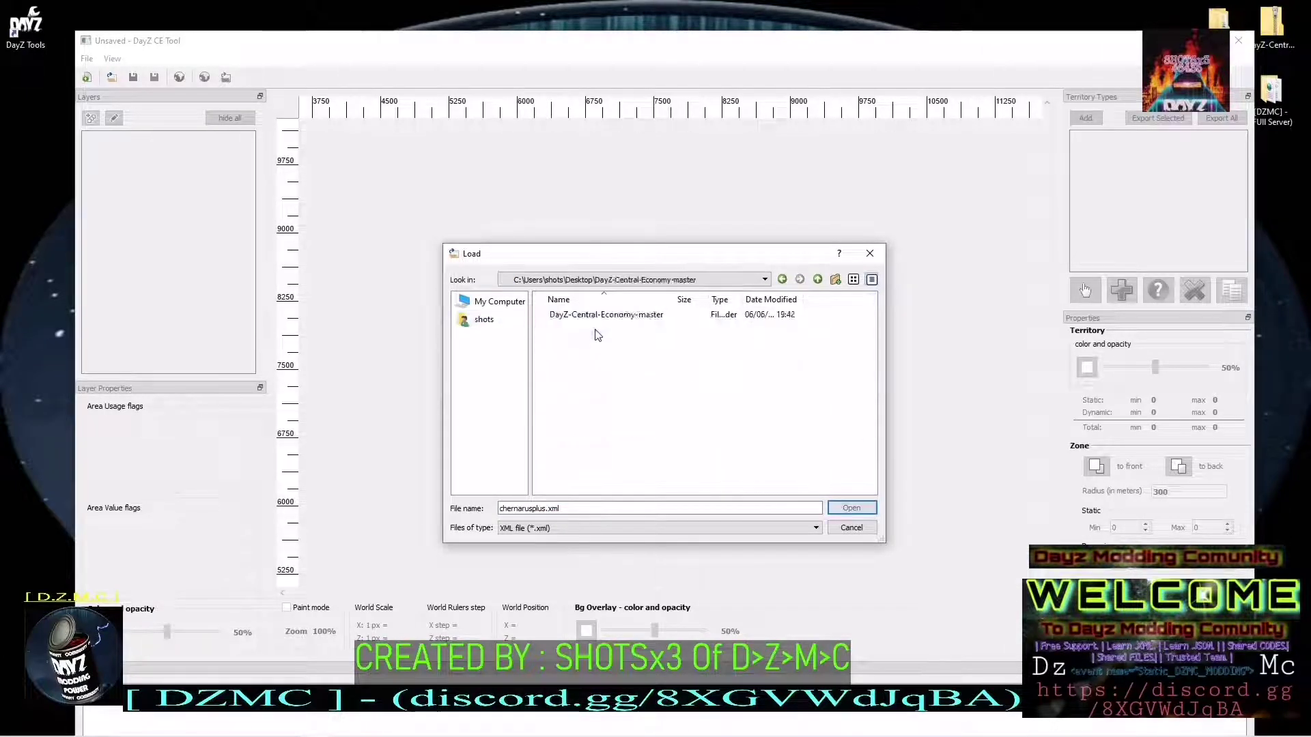
pyautogui.doubleClick(588, 314)
pyautogui.doubleClick(591, 317)
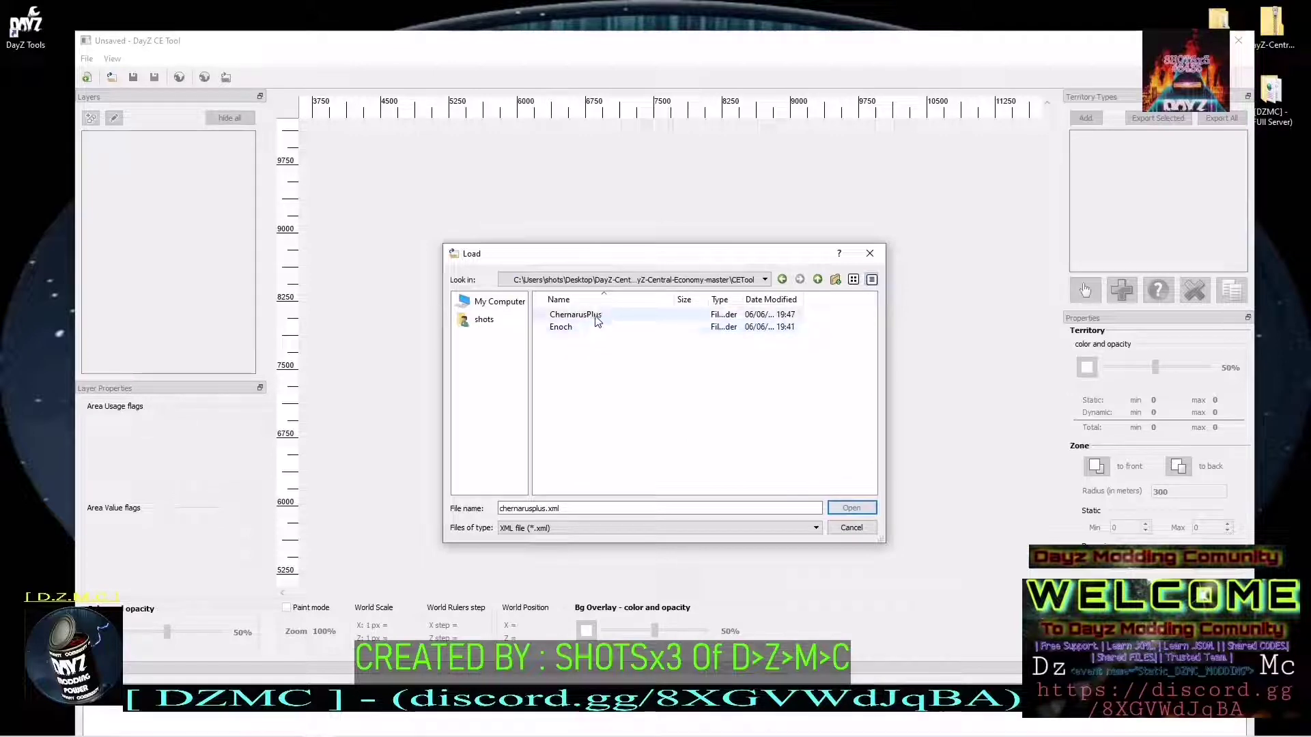
pyautogui.doubleClick(596, 317)
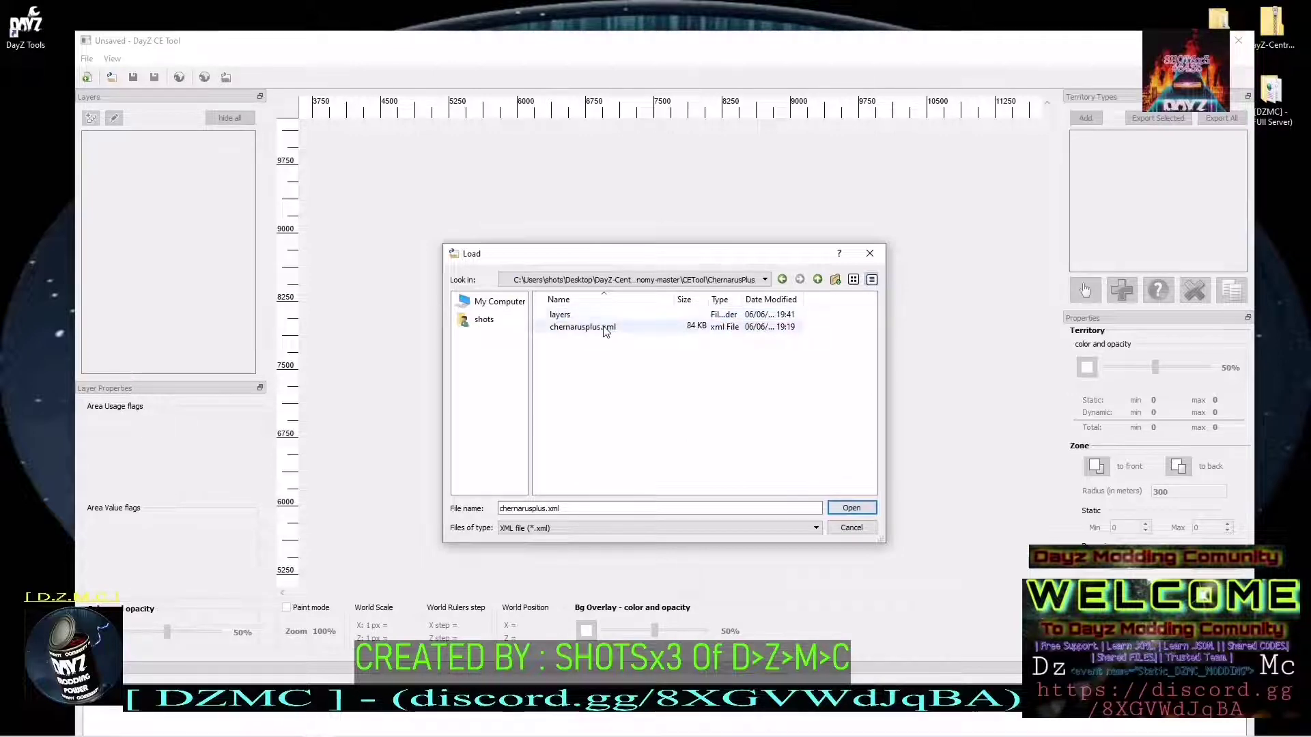
pyautogui.click(605, 329)
pyautogui.click(850, 508)
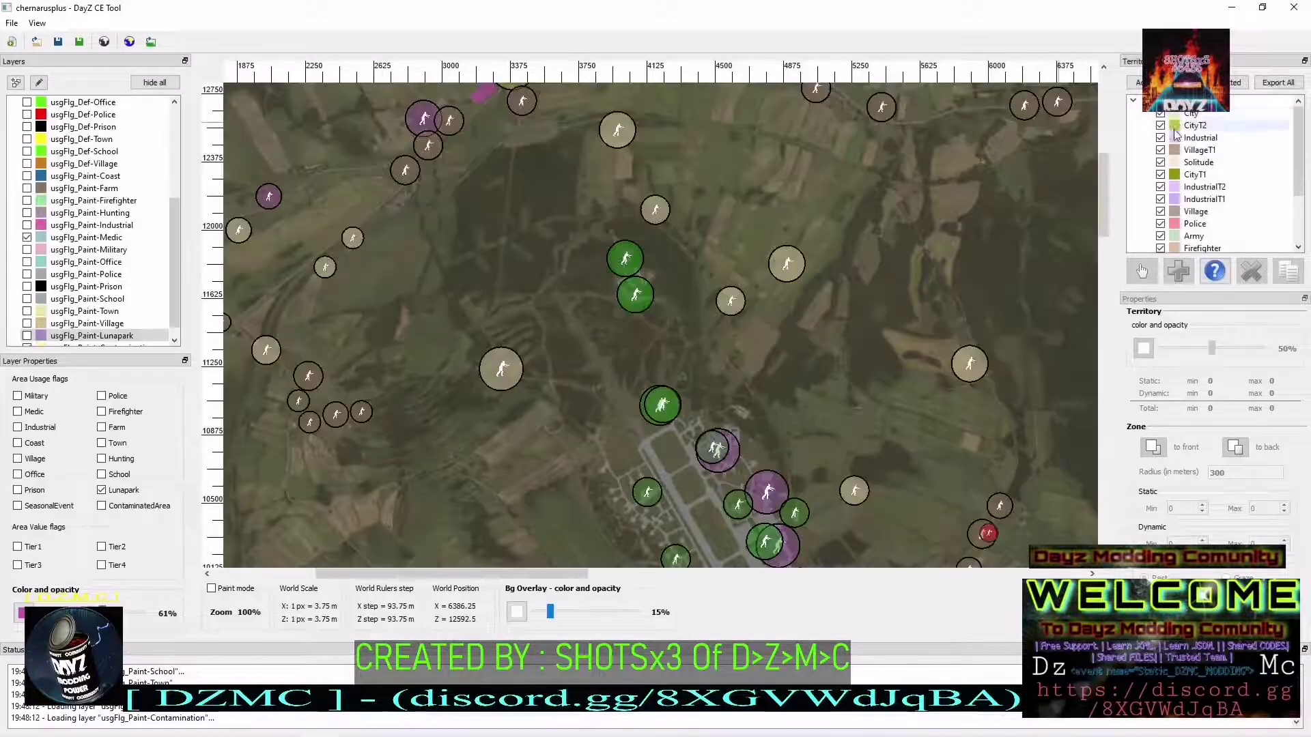
# Examine the loaded zombie zones across the Chernarus map, including the north-west military area, the south coast and the east coast
pyautogui.moveTo(1297, 147); pyautogui.dragTo(1294, 198)
pyautogui.scroll(5, 1294, 198)
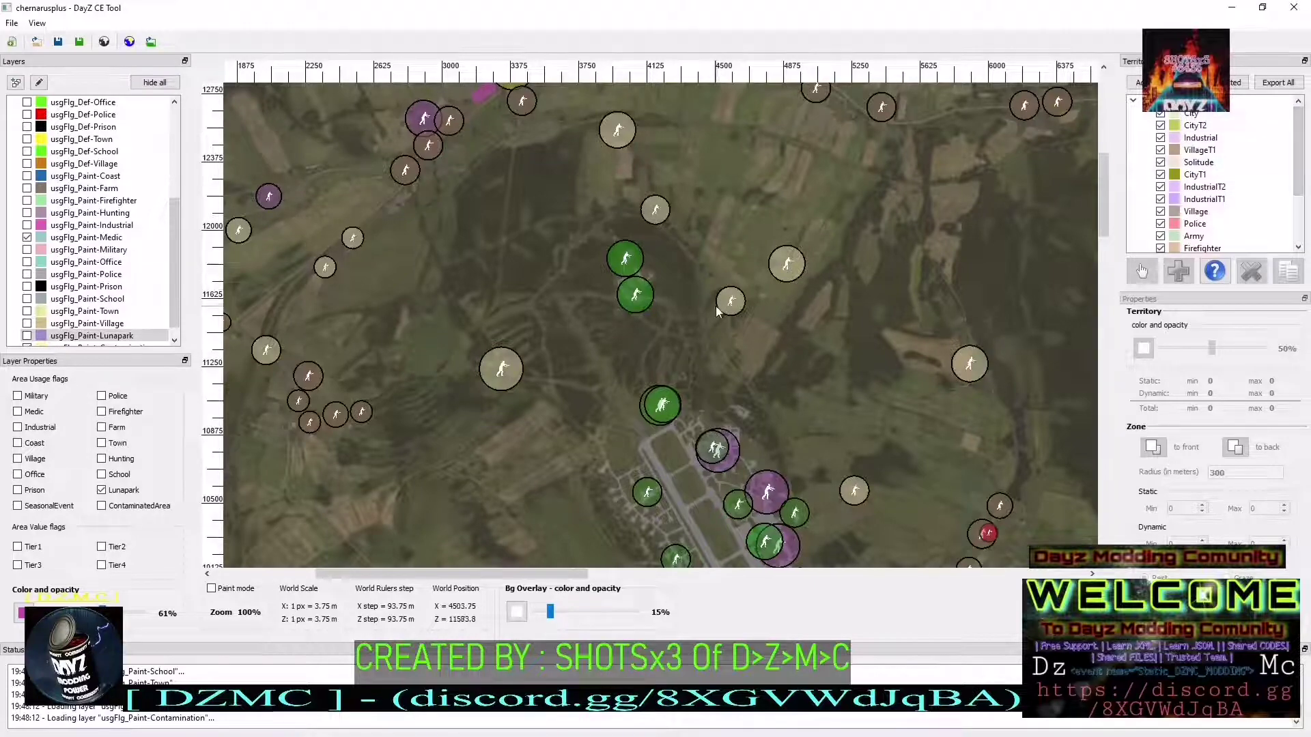
pyautogui.scroll(-1, 598, 348)
pyautogui.scroll(-2, 598, 349)
pyautogui.scroll(2, 585, 287)
pyautogui.scroll(-2, 581, 280)
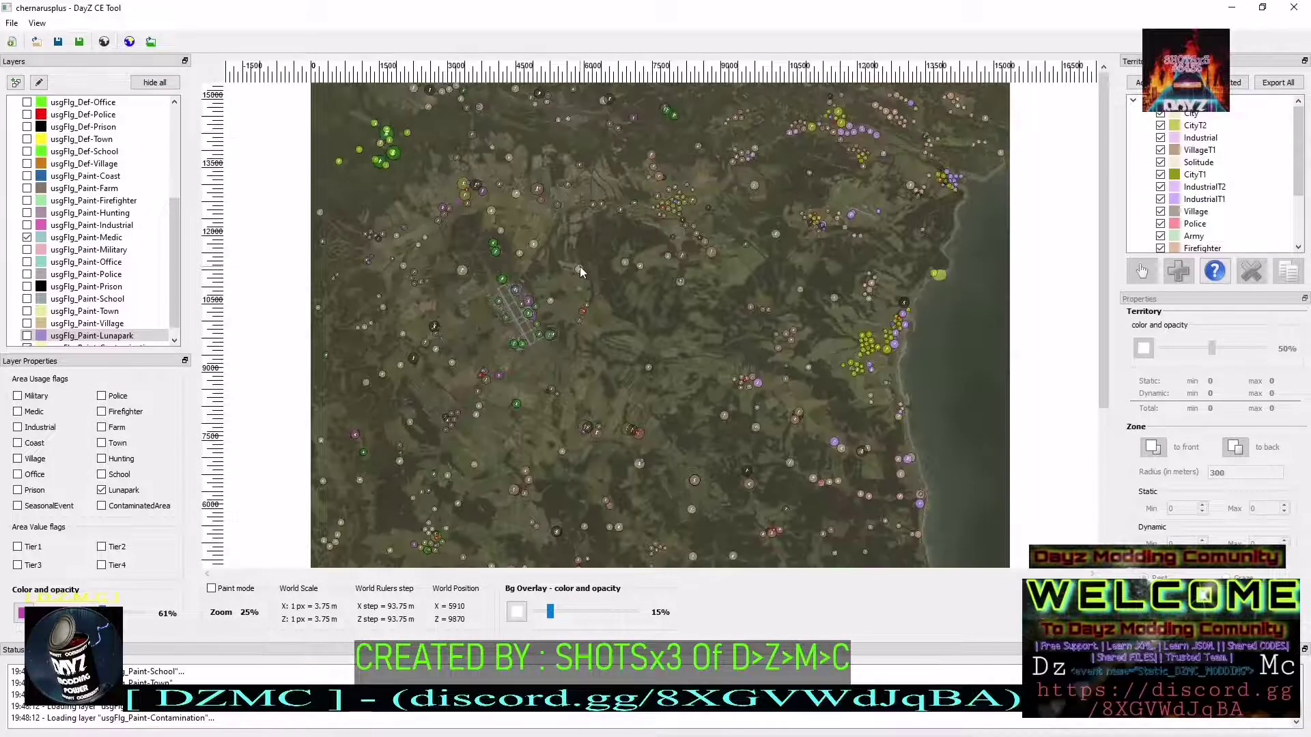
pyautogui.scroll(4, 468, 249)
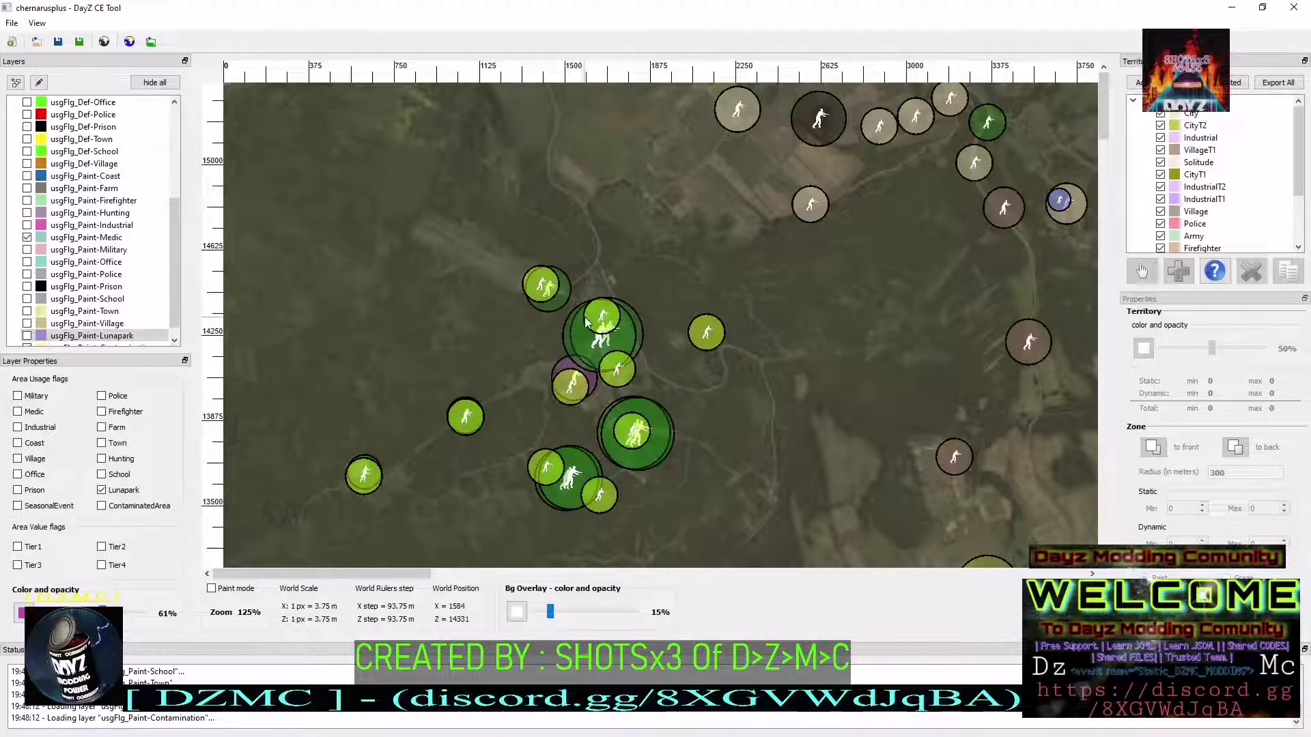
pyautogui.scroll(-1, 585, 318)
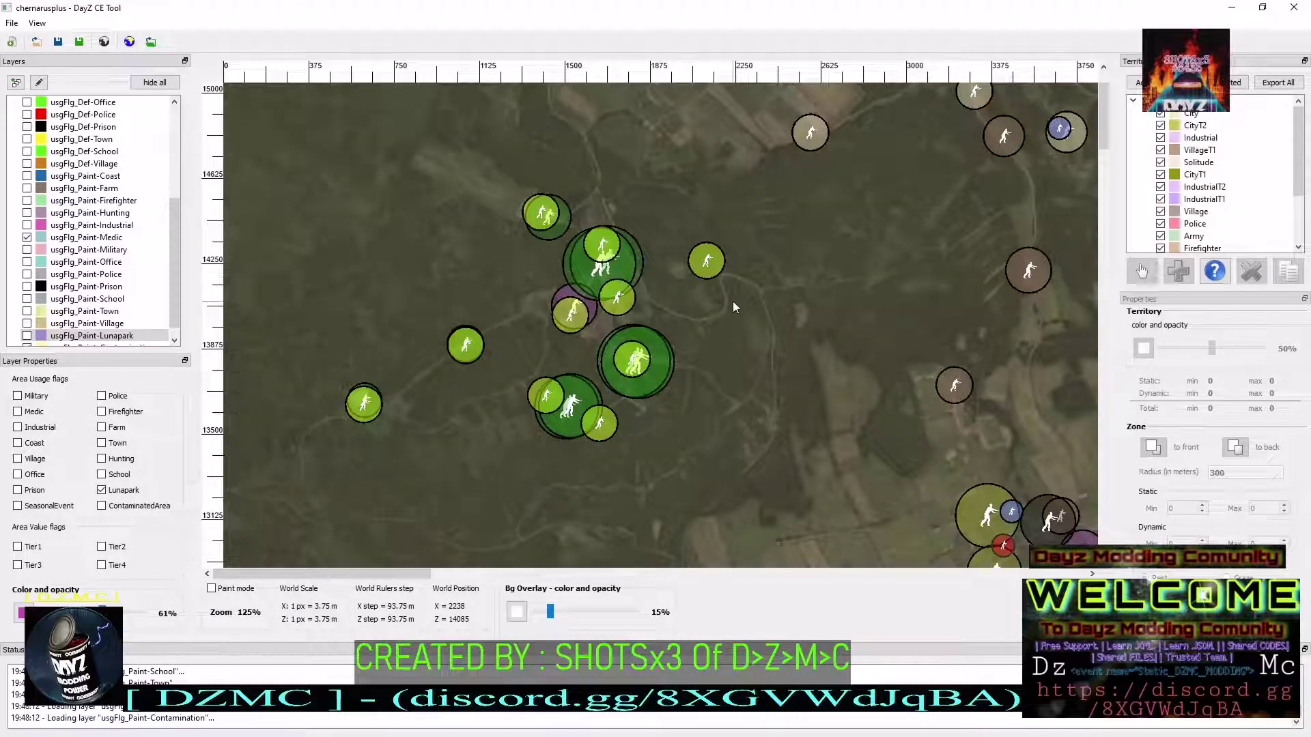
pyautogui.scroll(-5, 722, 297)
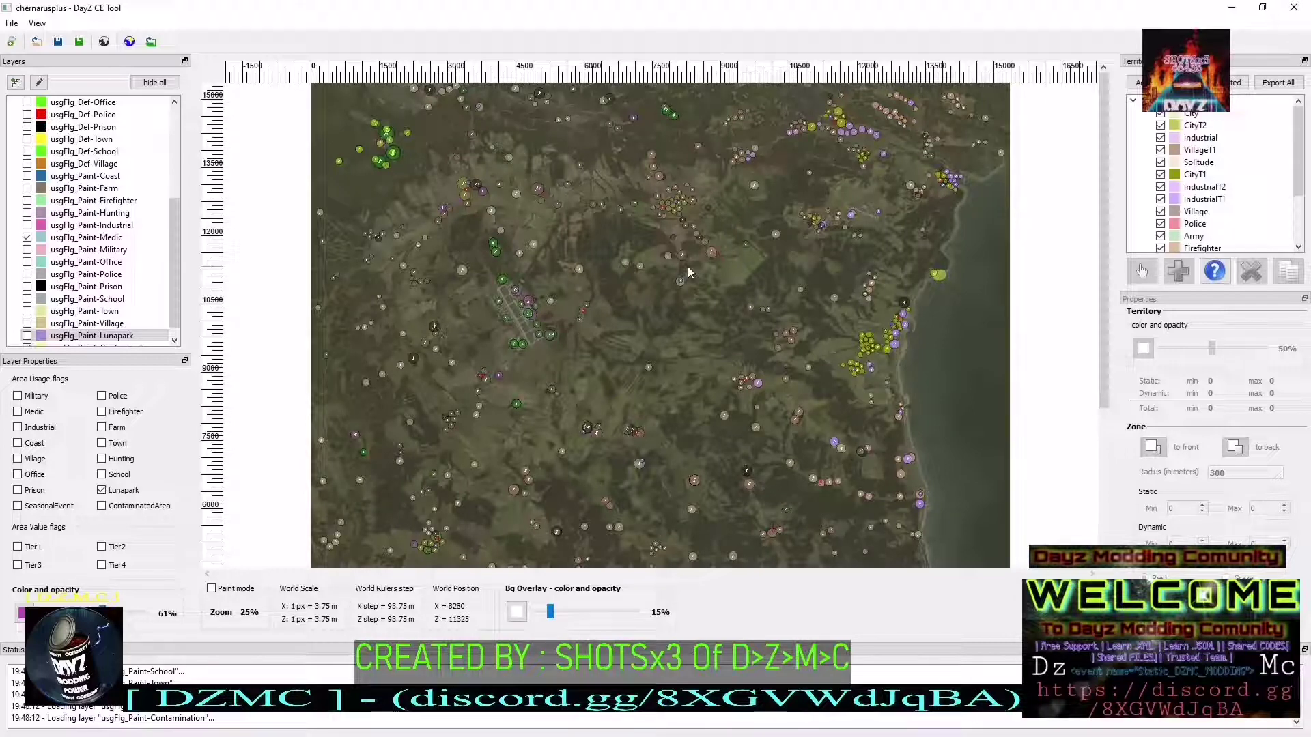
pyautogui.scroll(-5, 751, 271)
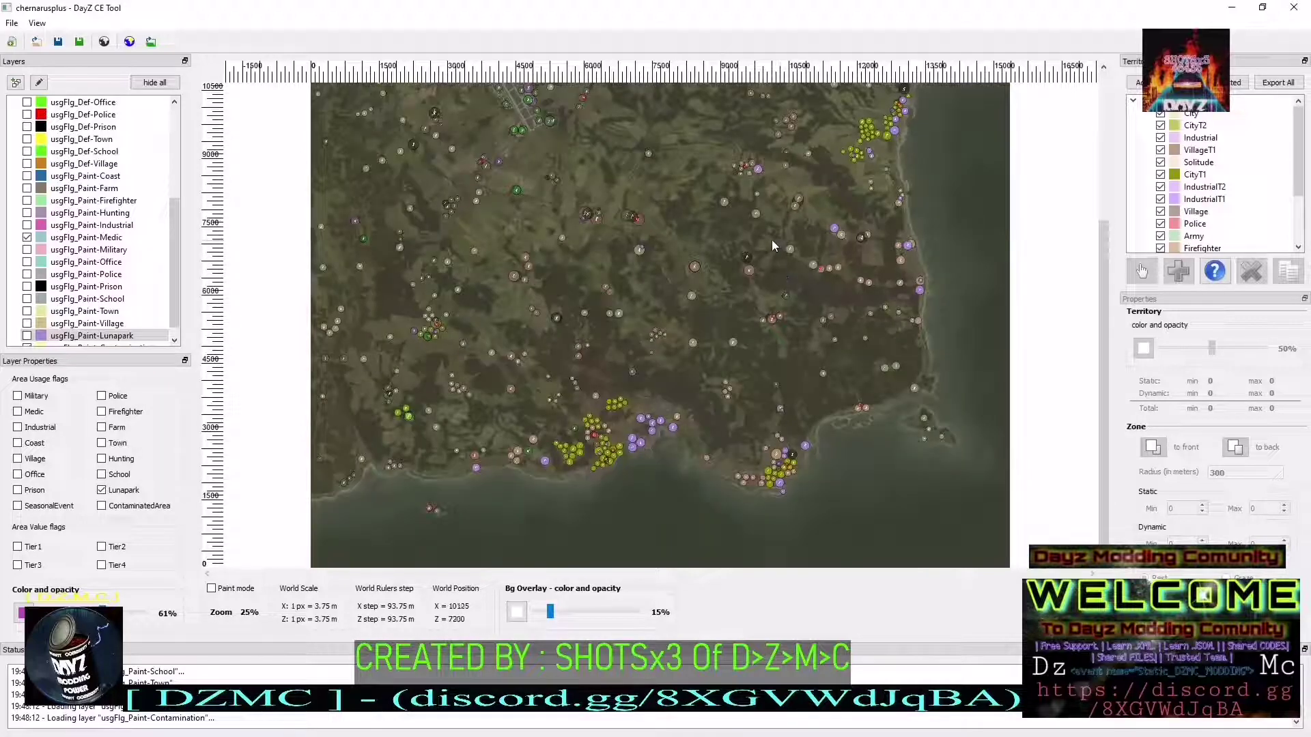
pyautogui.scroll(5, 595, 409)
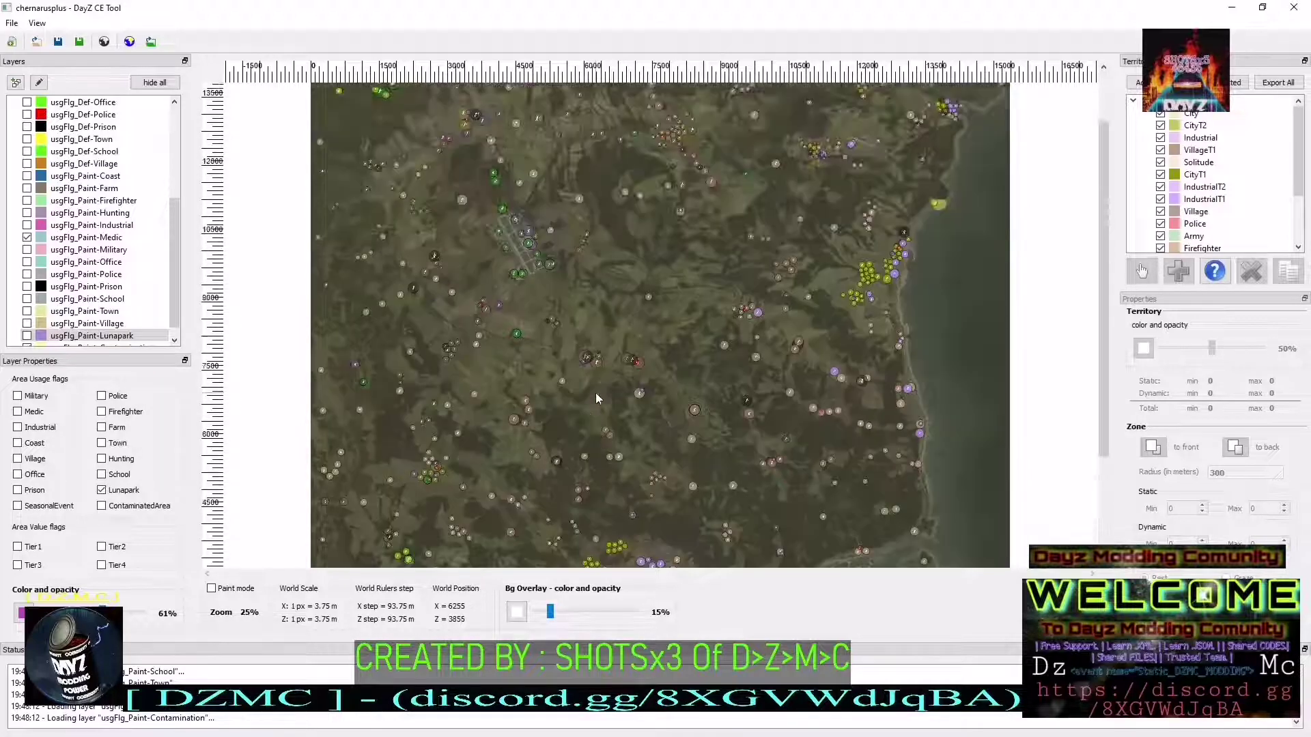
pyautogui.scroll(5, 948, 280)
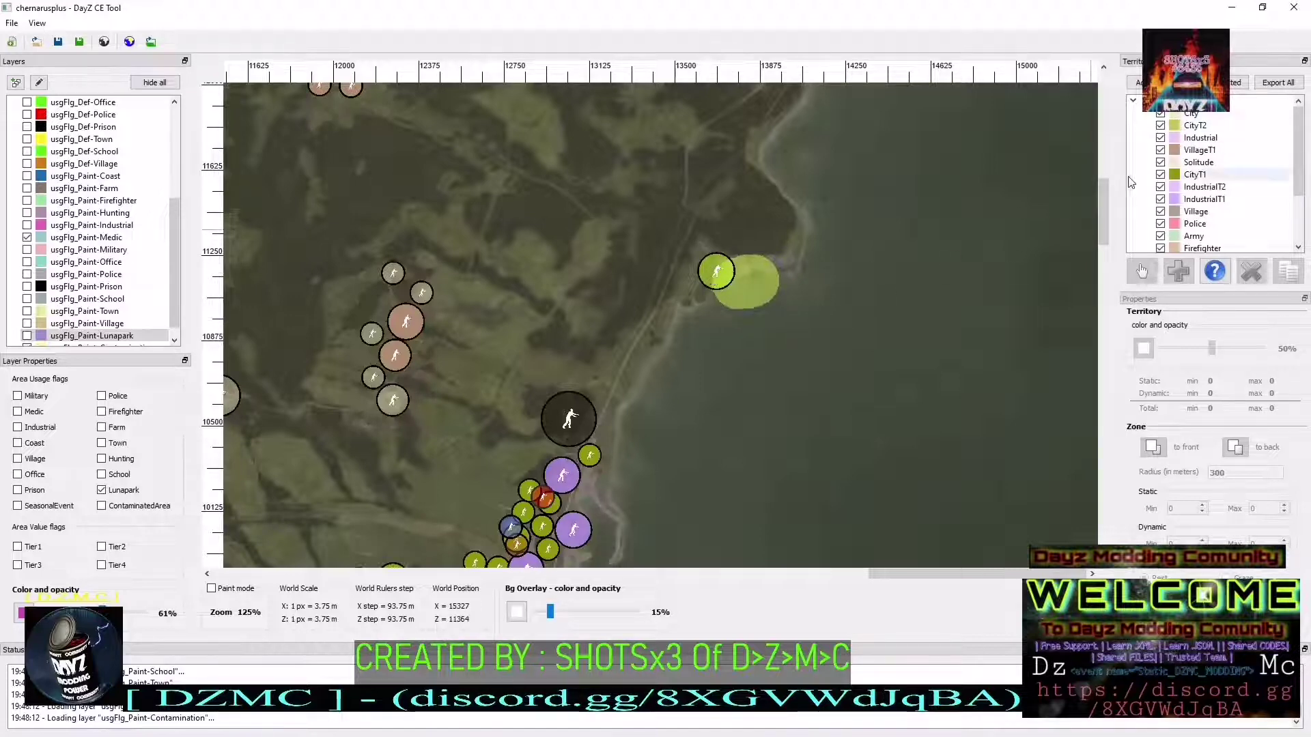
# Select the Protected territory and, in selection mode, pick its zone on the east coast
pyautogui.scroll(-2, 1208, 205)
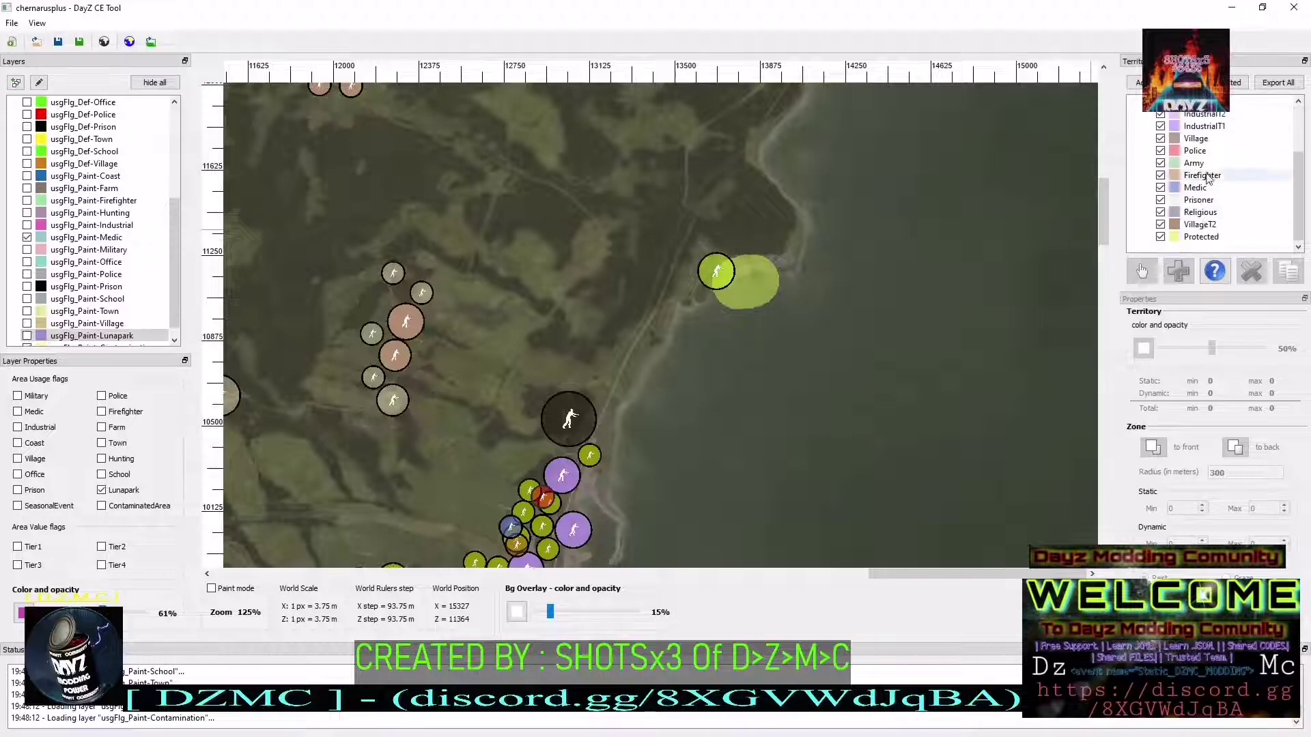
pyautogui.click(1203, 238)
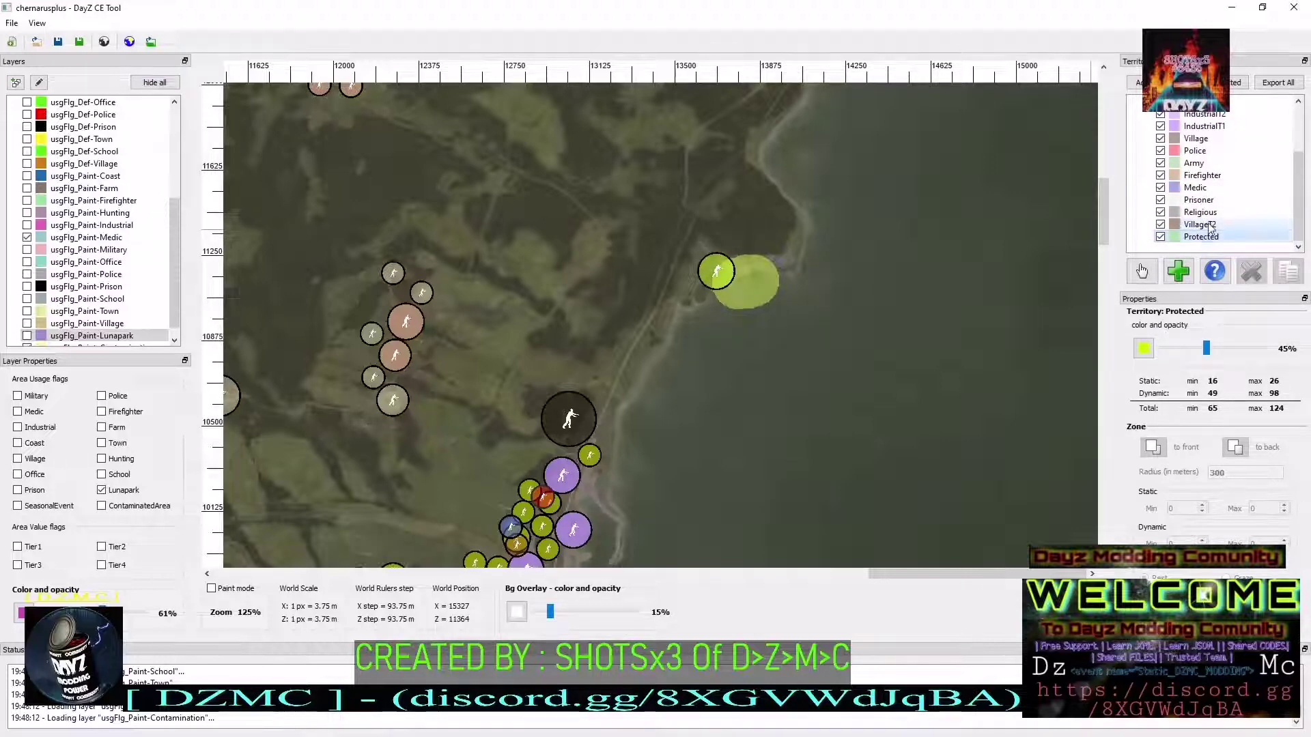
pyautogui.click(1210, 226)
pyautogui.click(1189, 240)
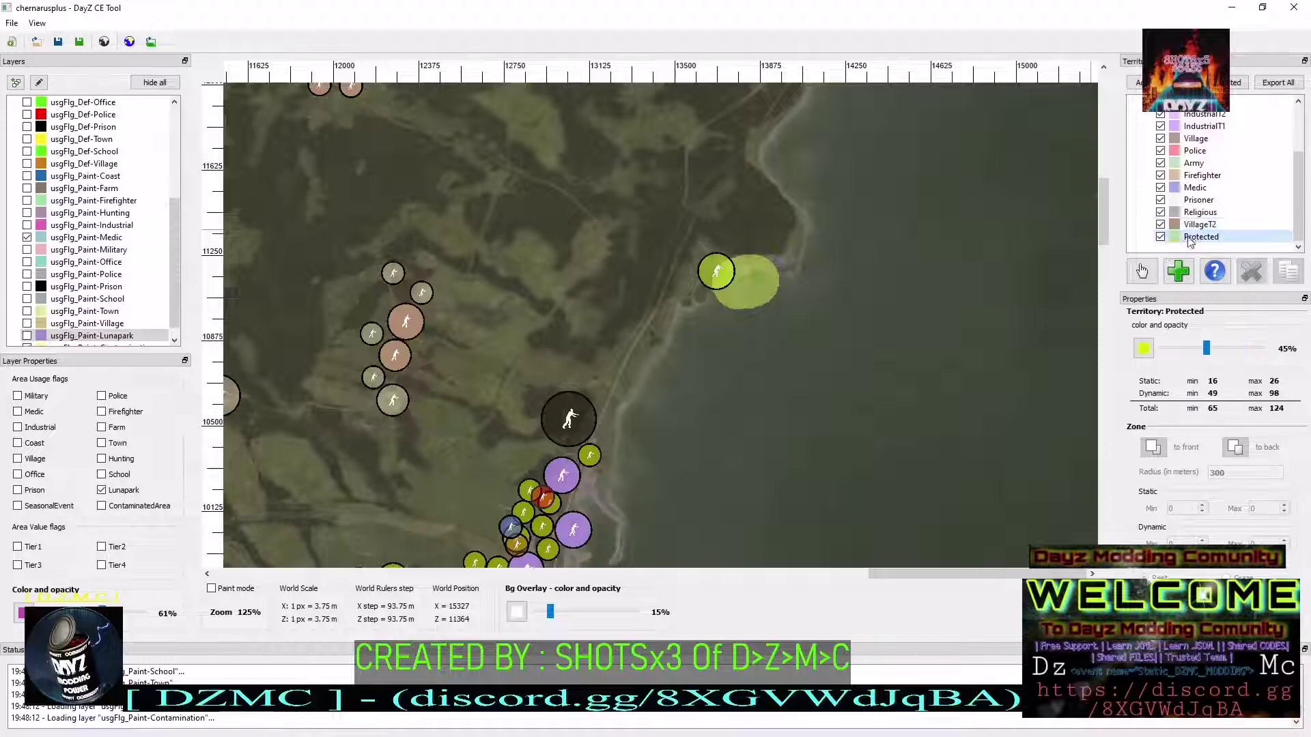
pyautogui.click(1142, 271)
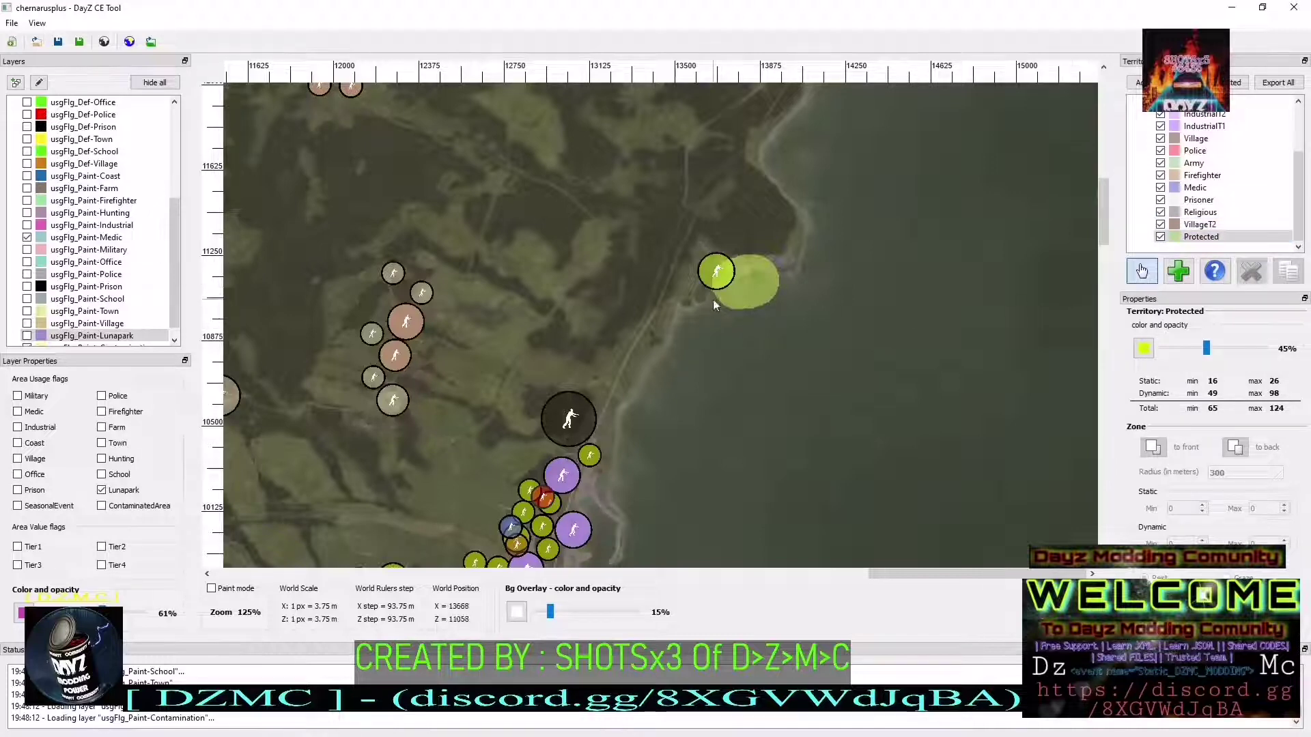
pyautogui.click(720, 273)
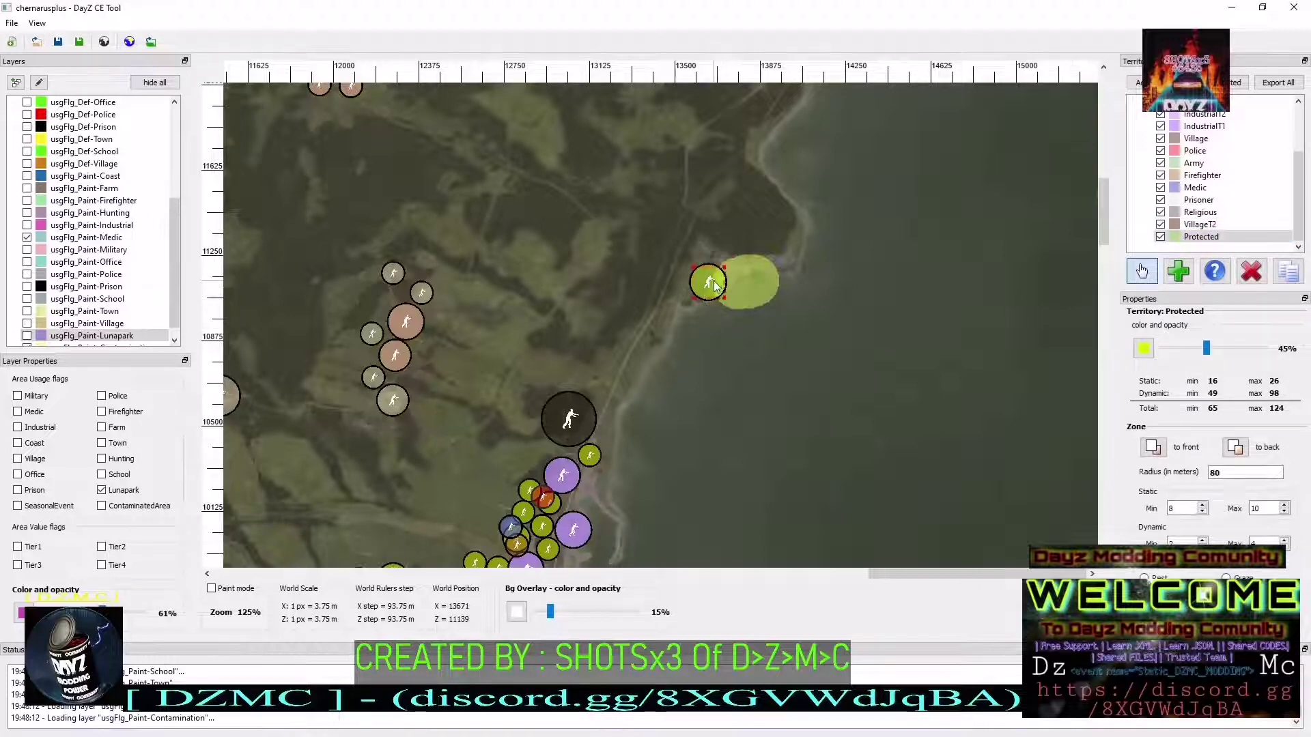
# Deselect the Protected zone and try selecting the zones around it with a selection box over the east coast
pyautogui.click(471, 330)
pyautogui.moveTo(643, 219); pyautogui.dragTo(869, 395)
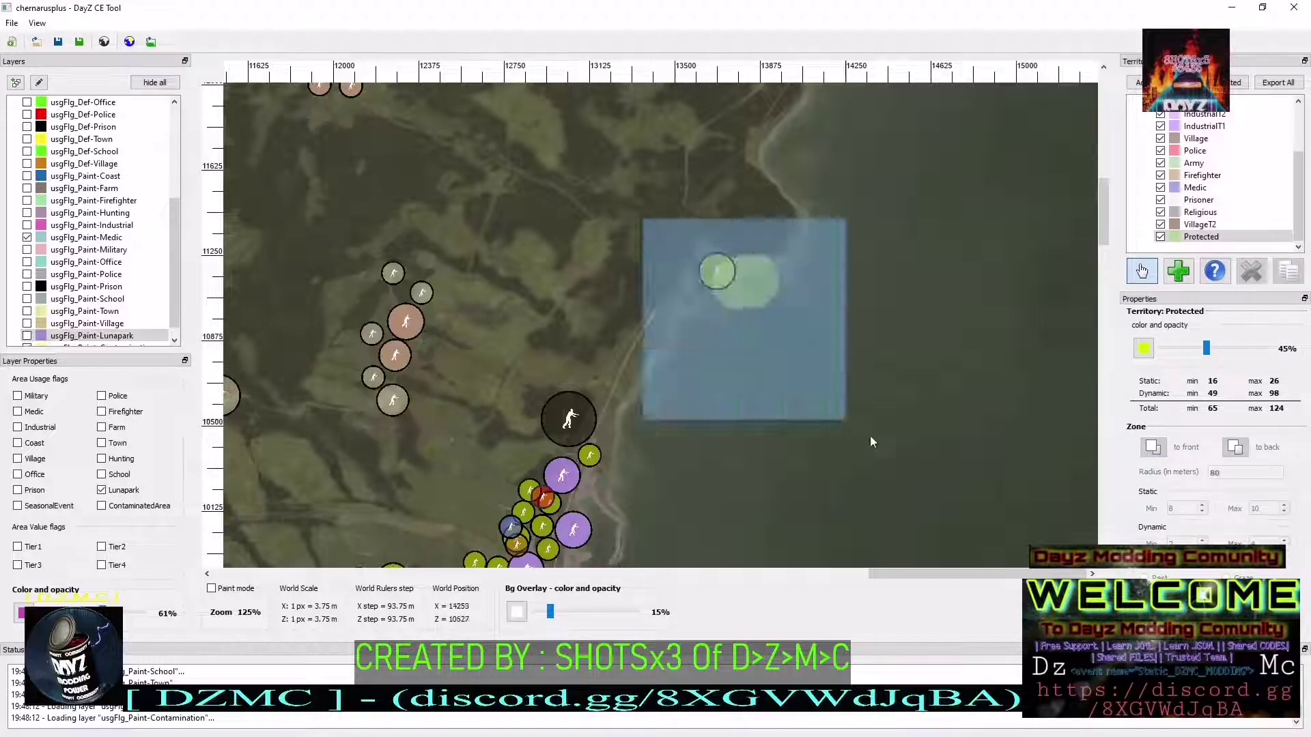
pyautogui.moveTo(527, 124); pyautogui.dragTo(965, 481)
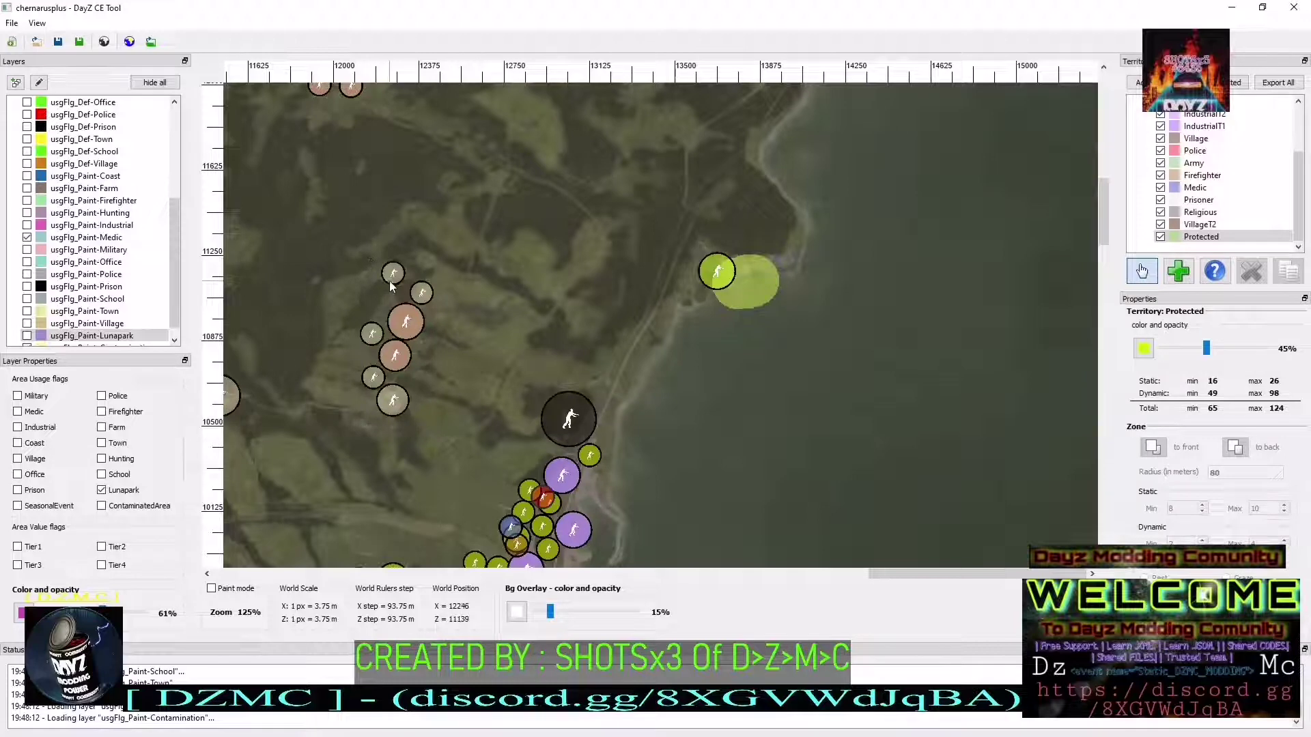
# Inspect the properties of the VillageT2, Village and CityT1 territories in turn
pyautogui.click(1200, 226)
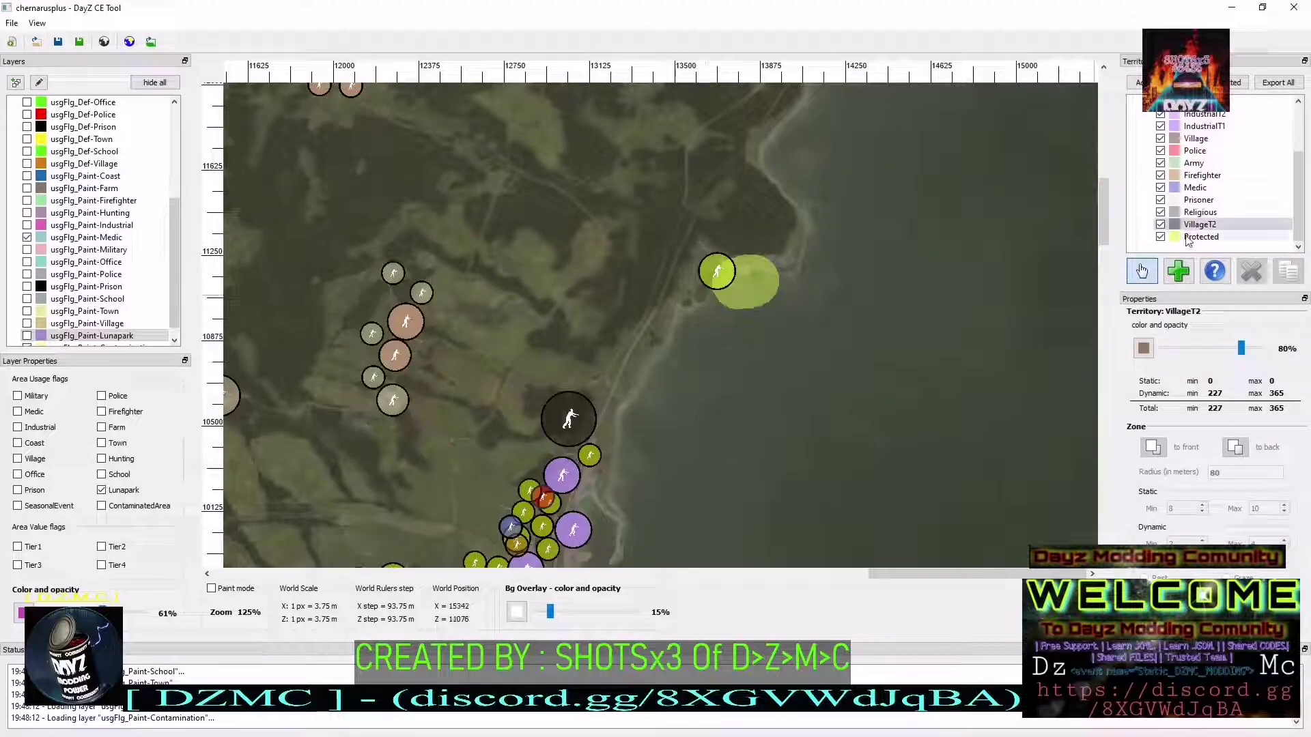
pyautogui.click(1186, 141)
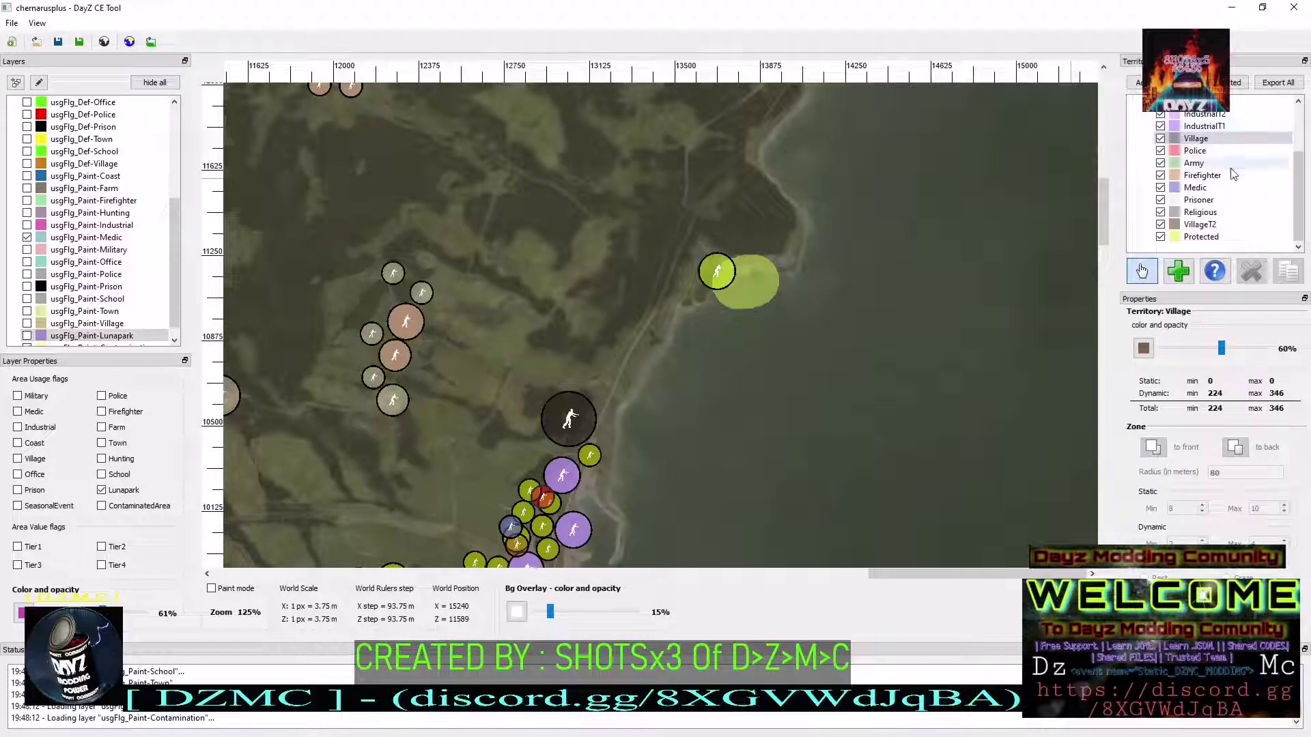
pyautogui.click(1210, 107)
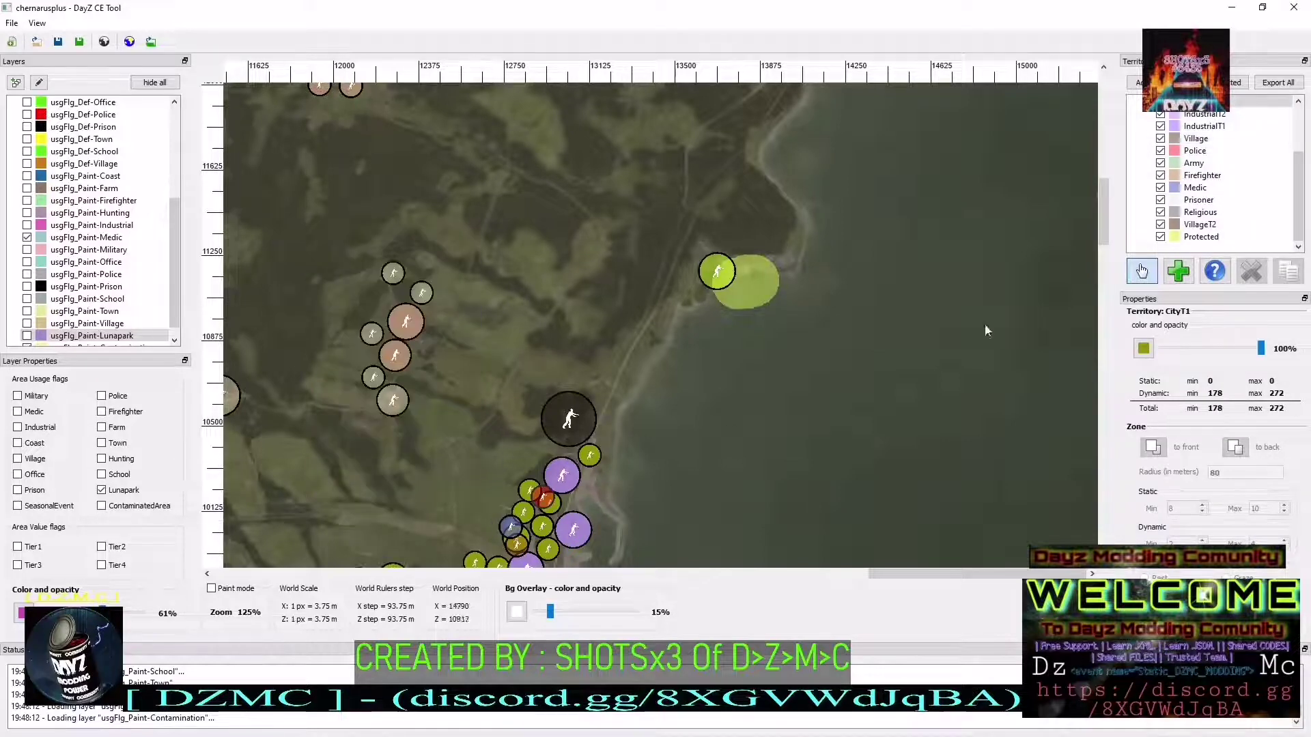
pyautogui.scroll(2, 1214, 121)
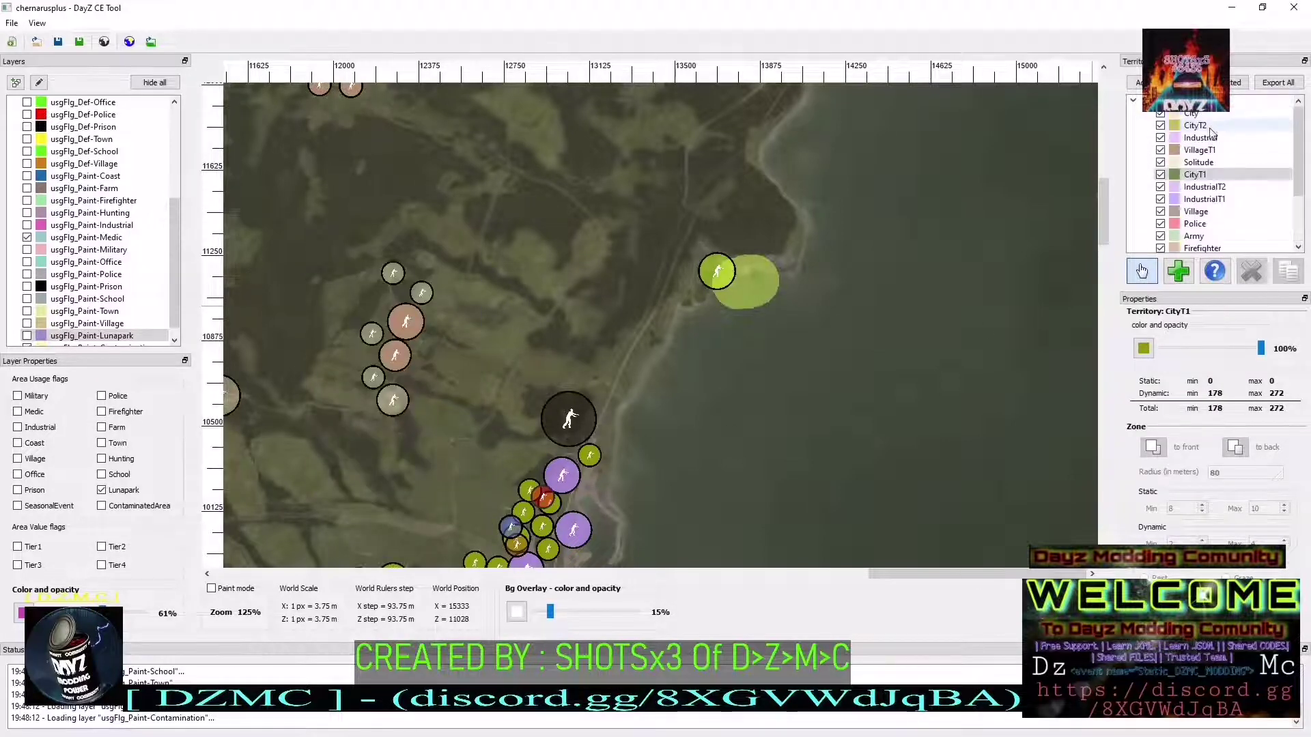
# Check the City and CityT2 territories in turn by box-selecting over the zone cluster inland of the east coast
pyautogui.click(1205, 113)
pyautogui.moveTo(306, 234); pyautogui.dragTo(620, 510)
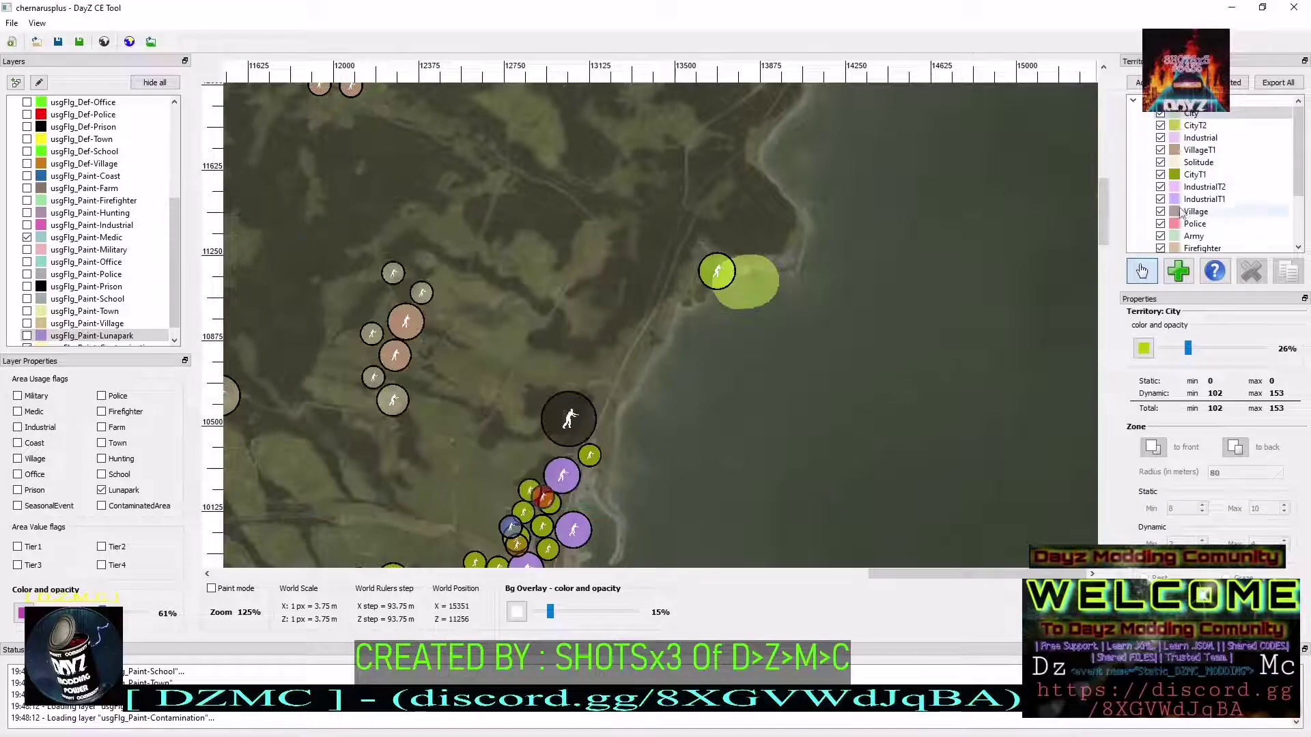
pyautogui.click(1199, 126)
pyautogui.moveTo(326, 236); pyautogui.dragTo(495, 414)
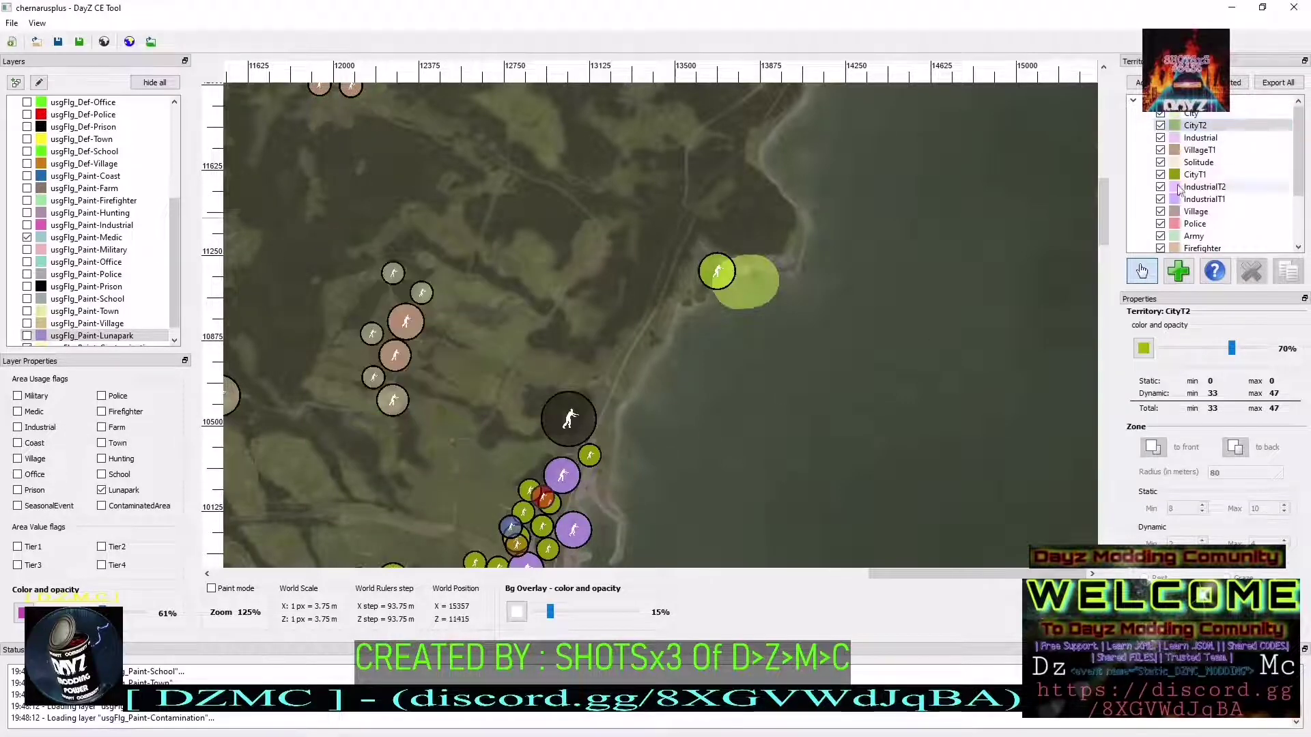
# Choose the VillageT1 territory, box-select its two zones inland of the east coast, nudge them slightly north-east and deselect them
pyautogui.click(1164, 152)
pyautogui.moveTo(282, 249); pyautogui.dragTo(516, 413)
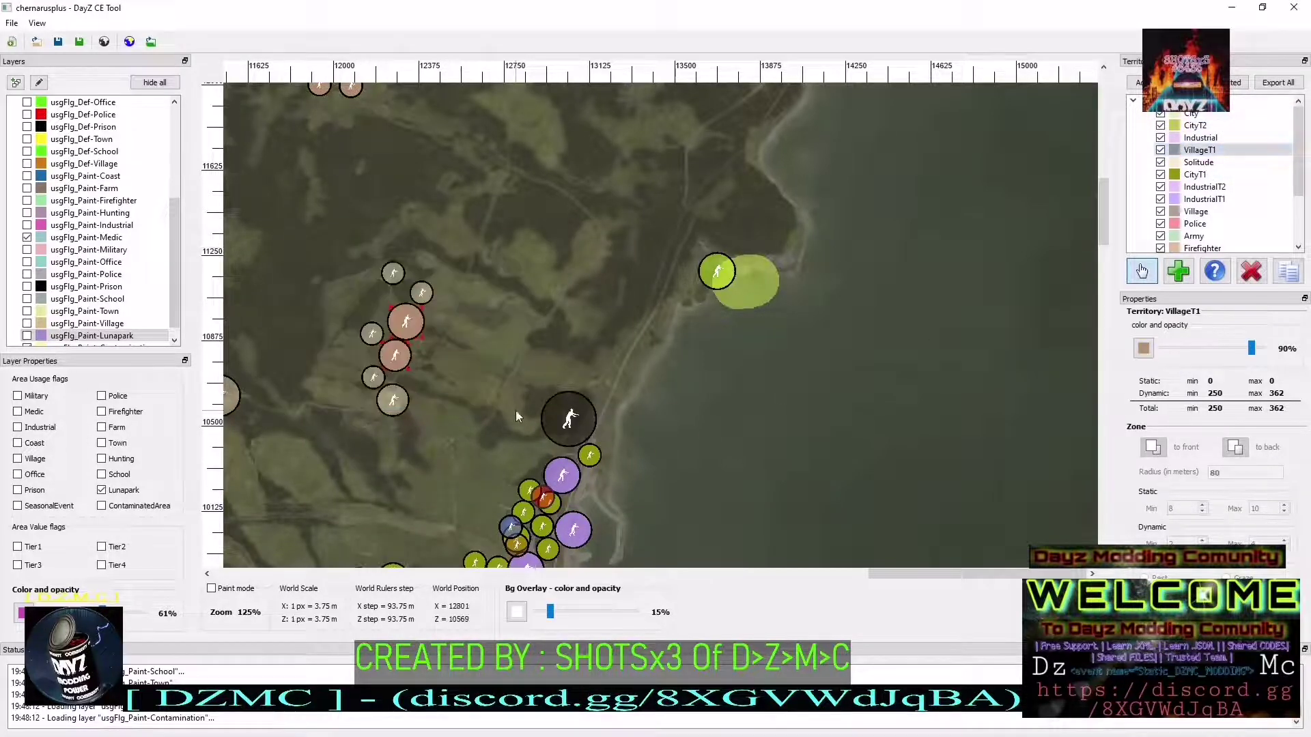
pyautogui.moveTo(406, 323); pyautogui.dragTo(408, 318)
pyautogui.click(541, 340)
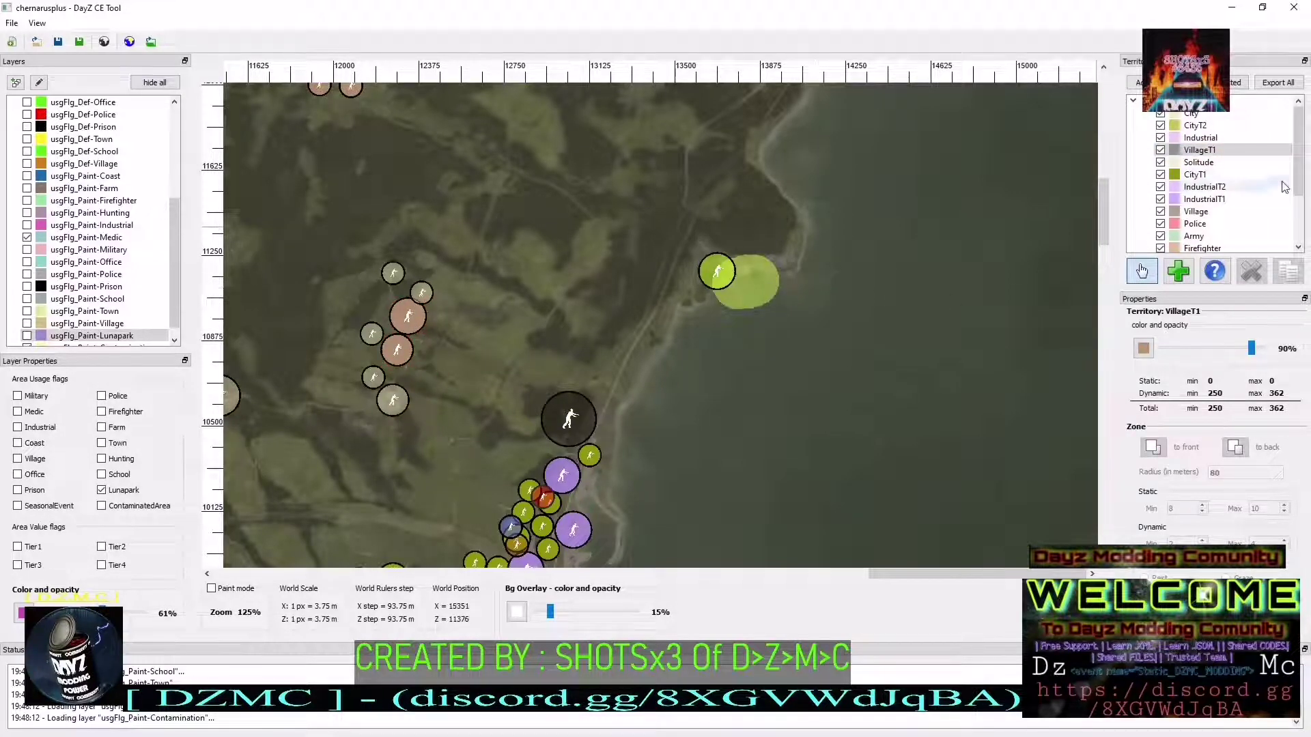
# Choose the Protected territory and delete its zone beside the contamination area on the east coast
pyautogui.scroll(-2, 1208, 205)
pyautogui.click(1212, 239)
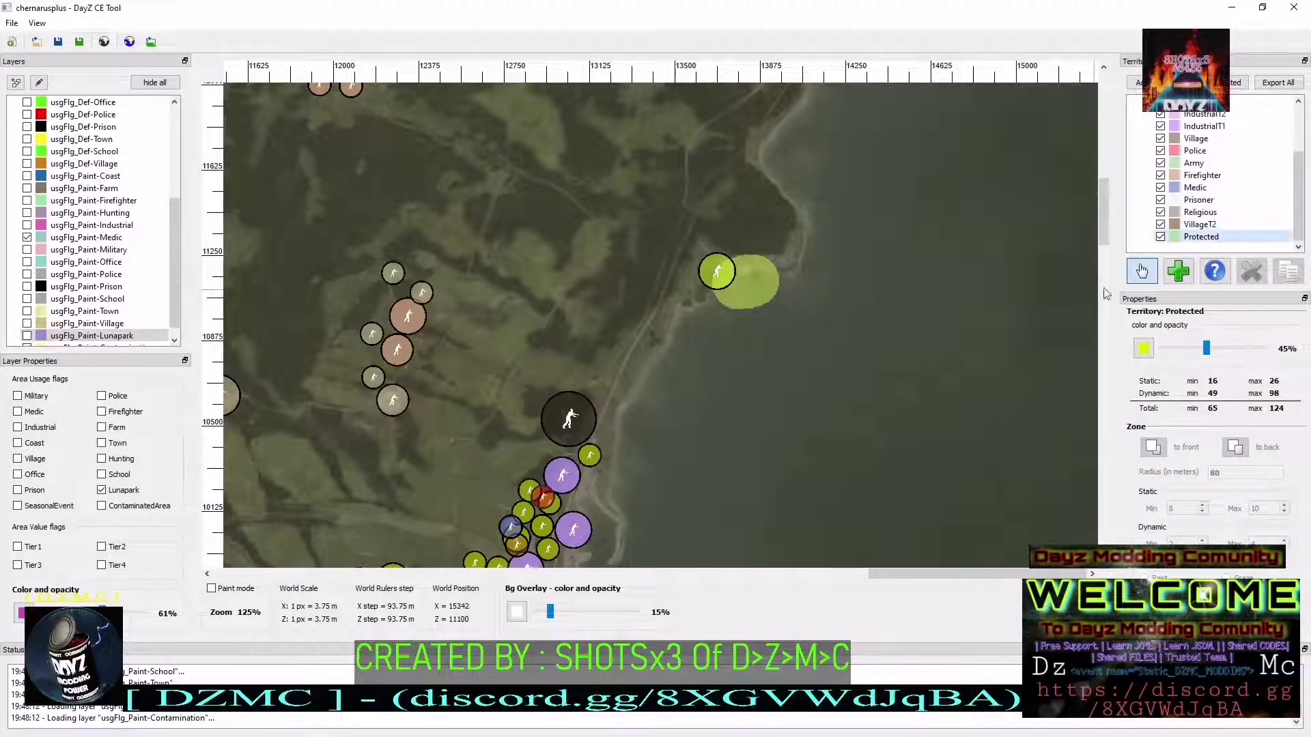
pyautogui.click(747, 301)
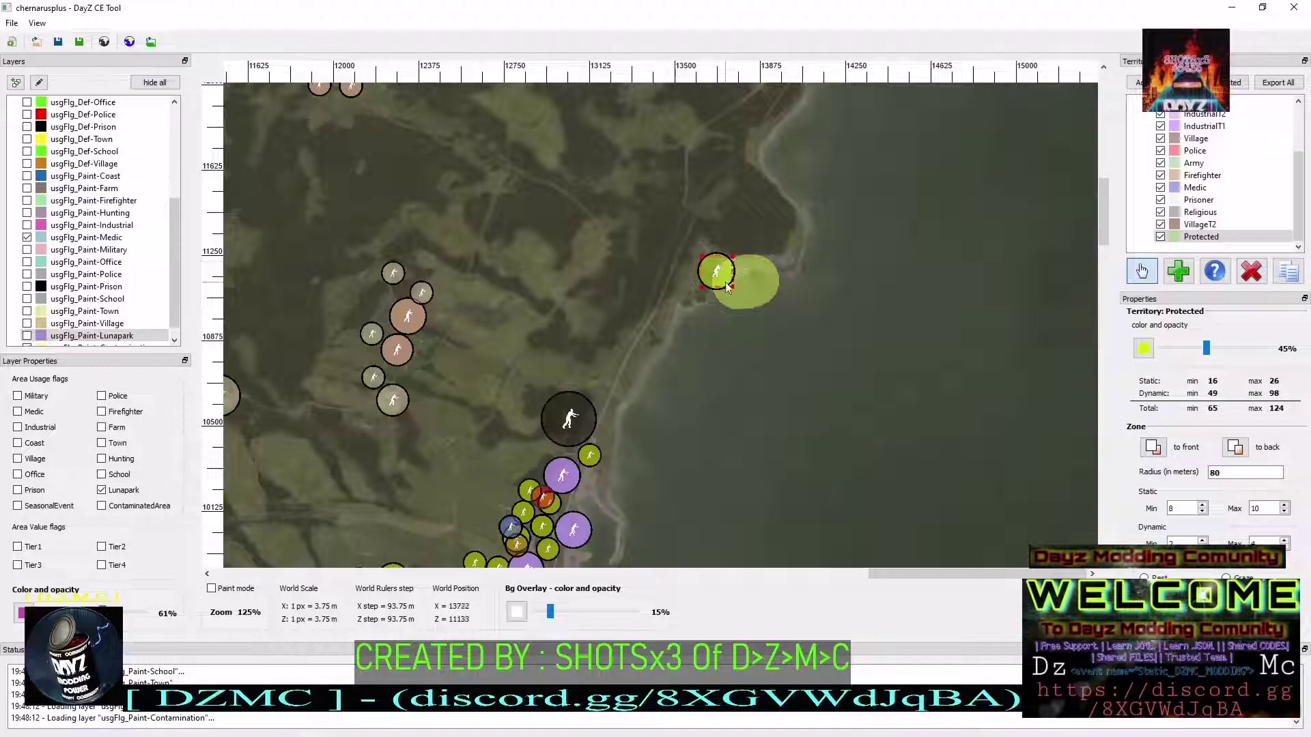
pyautogui.moveTo(711, 271)
pyautogui.mouseDown()
pyautogui.moveTo(778, 210)
pyautogui.moveTo(704, 266)
pyautogui.mouseUp()
pyautogui.click(1250, 271)
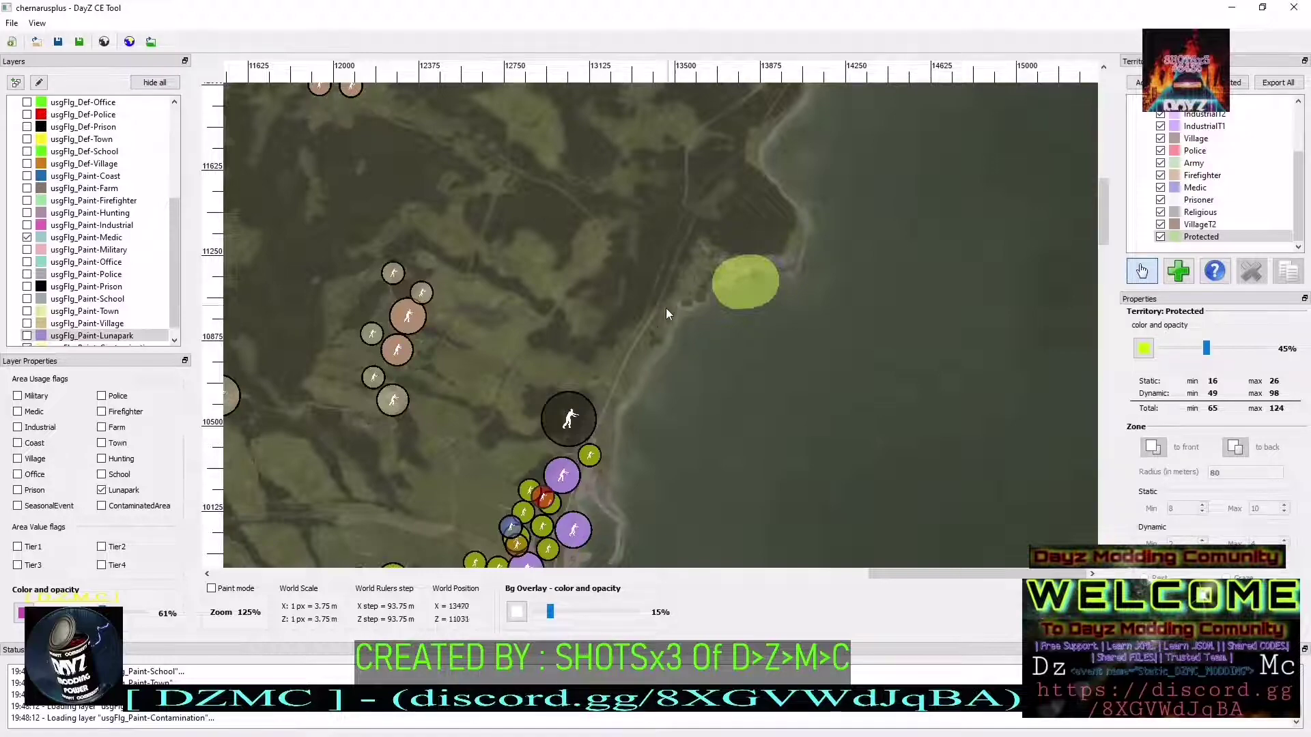
# Examine the zombie zones across the map, focusing on the south-west and the towns along the south coast
pyautogui.scroll(-5, 670, 333)
pyautogui.scroll(-3, 526, 428)
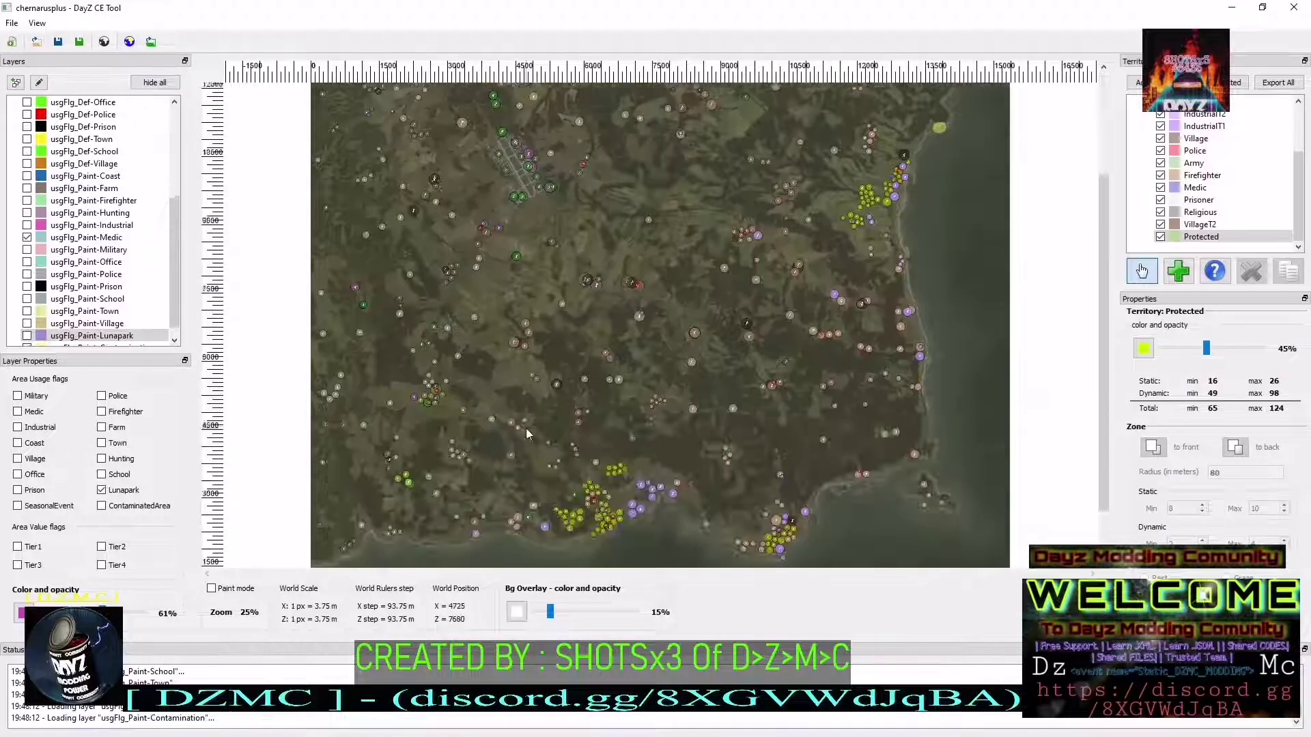
pyautogui.scroll(1, 496, 299)
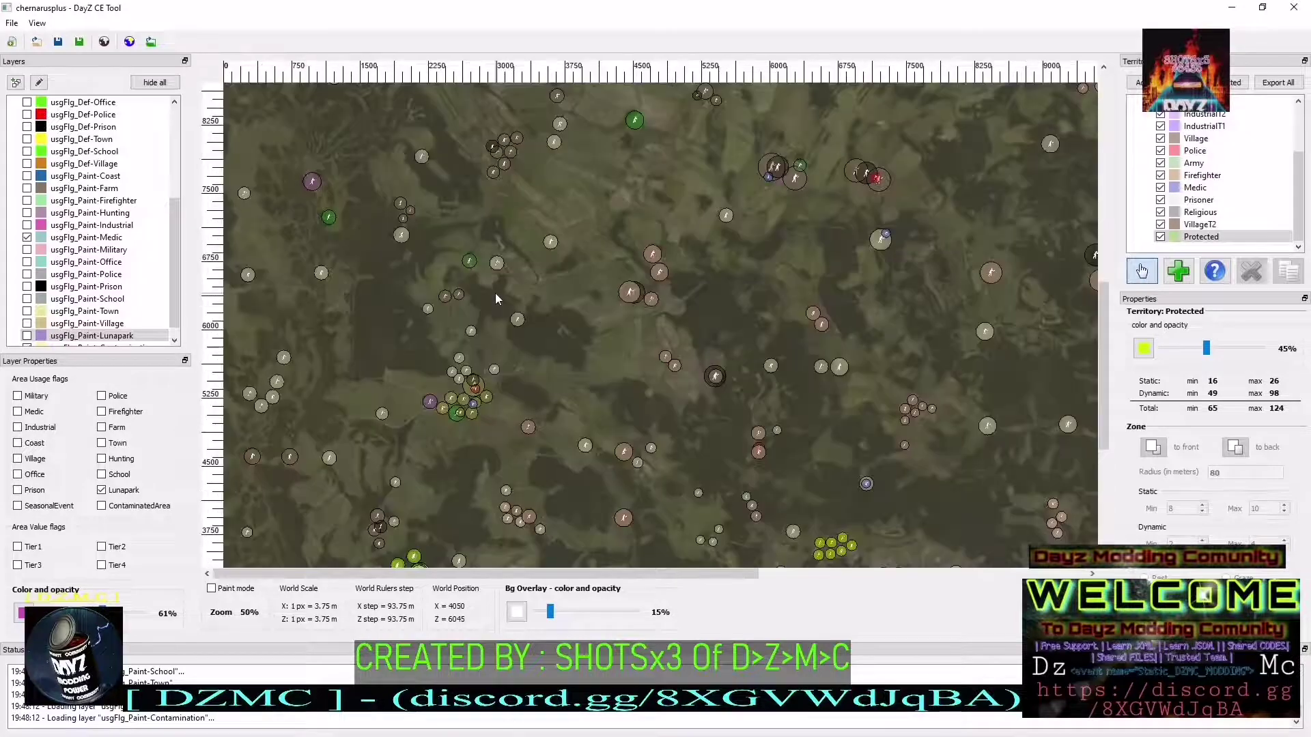
pyautogui.scroll(-1, 645, 226)
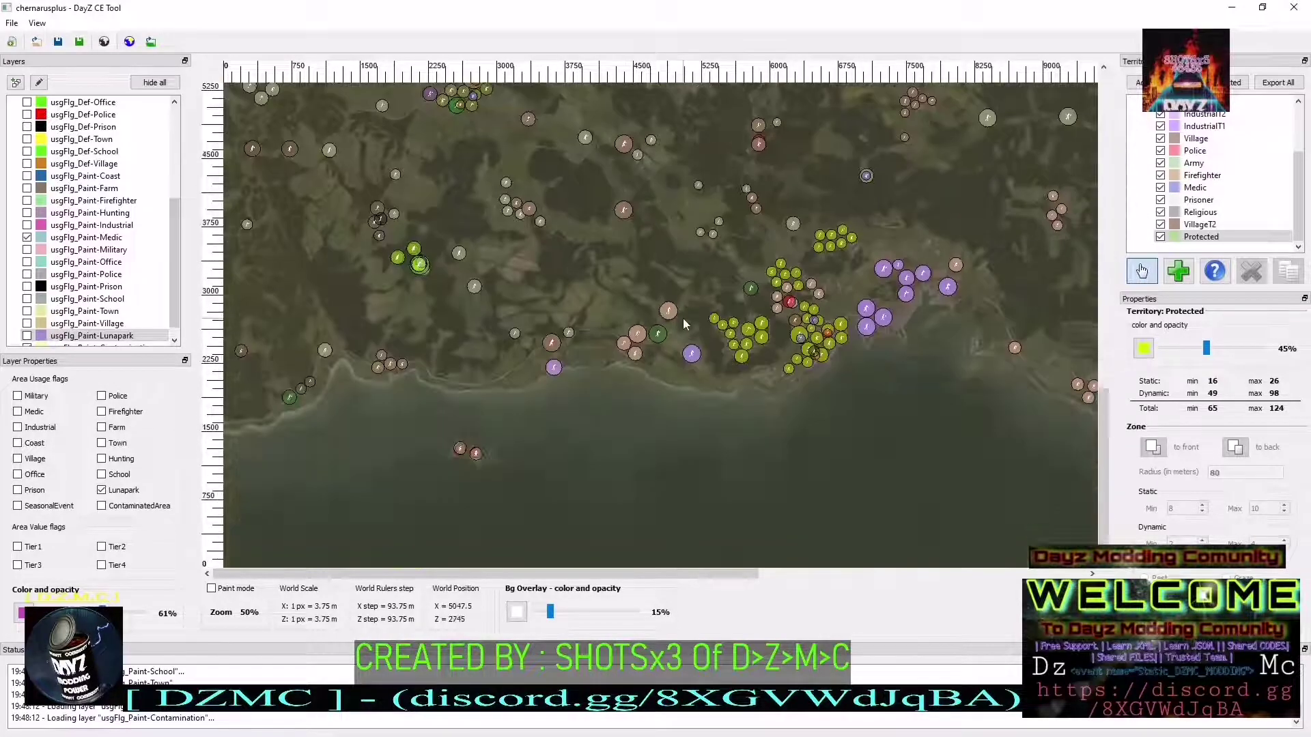
pyautogui.scroll(1, 683, 323)
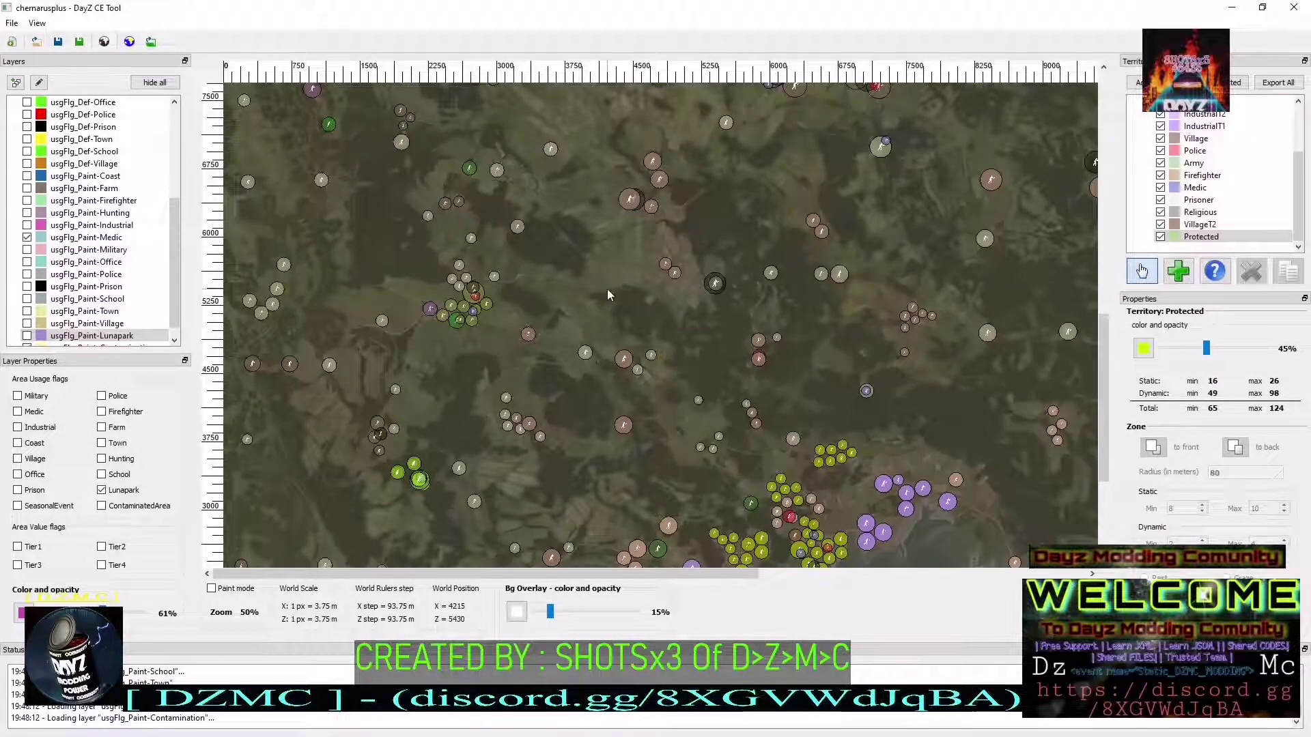
pyautogui.scroll(3, 607, 290)
pyautogui.scroll(-2, 646, 308)
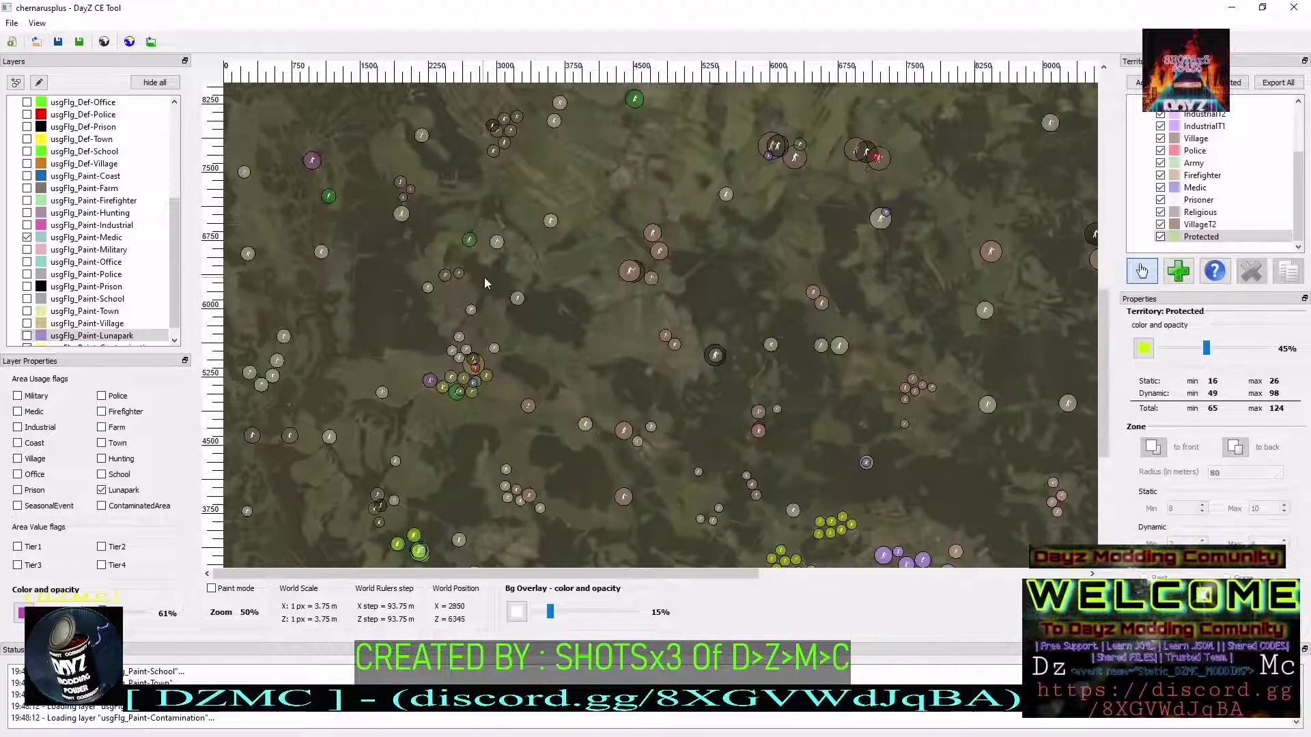
pyautogui.scroll(-4, 634, 283)
pyautogui.scroll(-1, 633, 283)
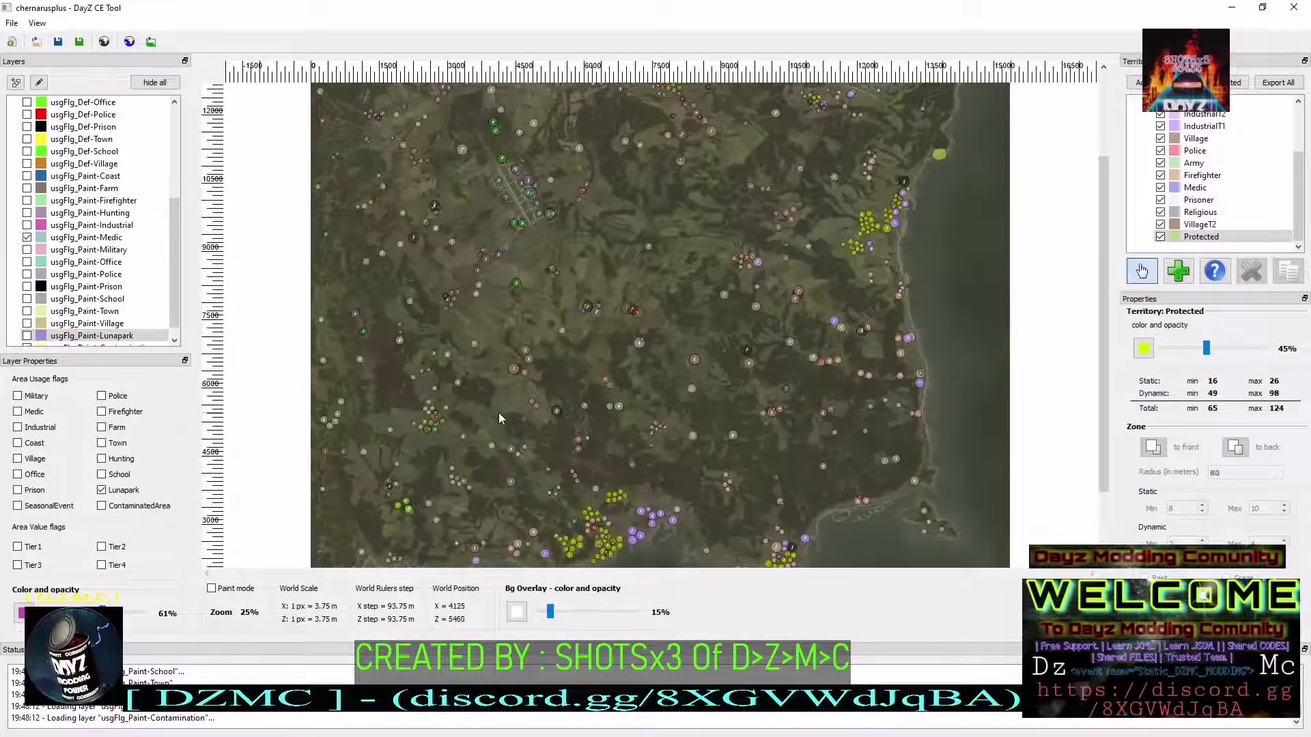
pyautogui.scroll(1, 489, 410)
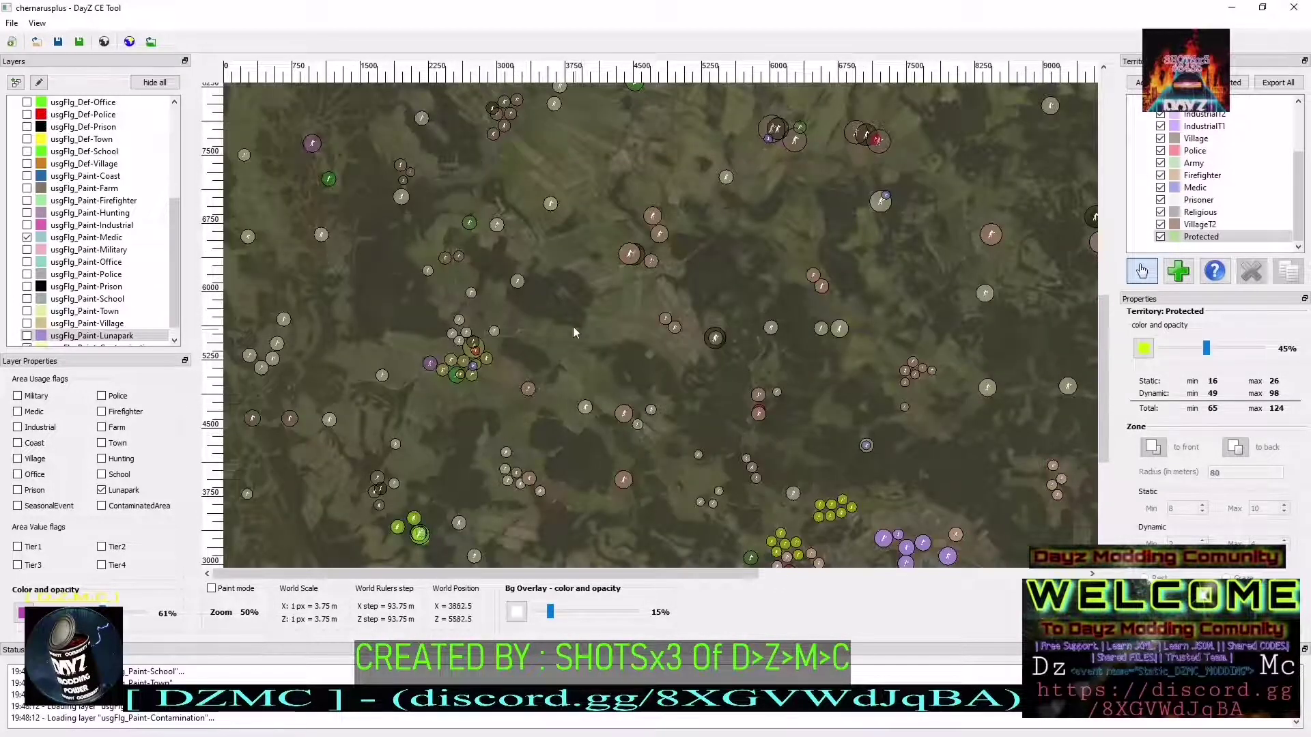
pyautogui.scroll(-4, 570, 334)
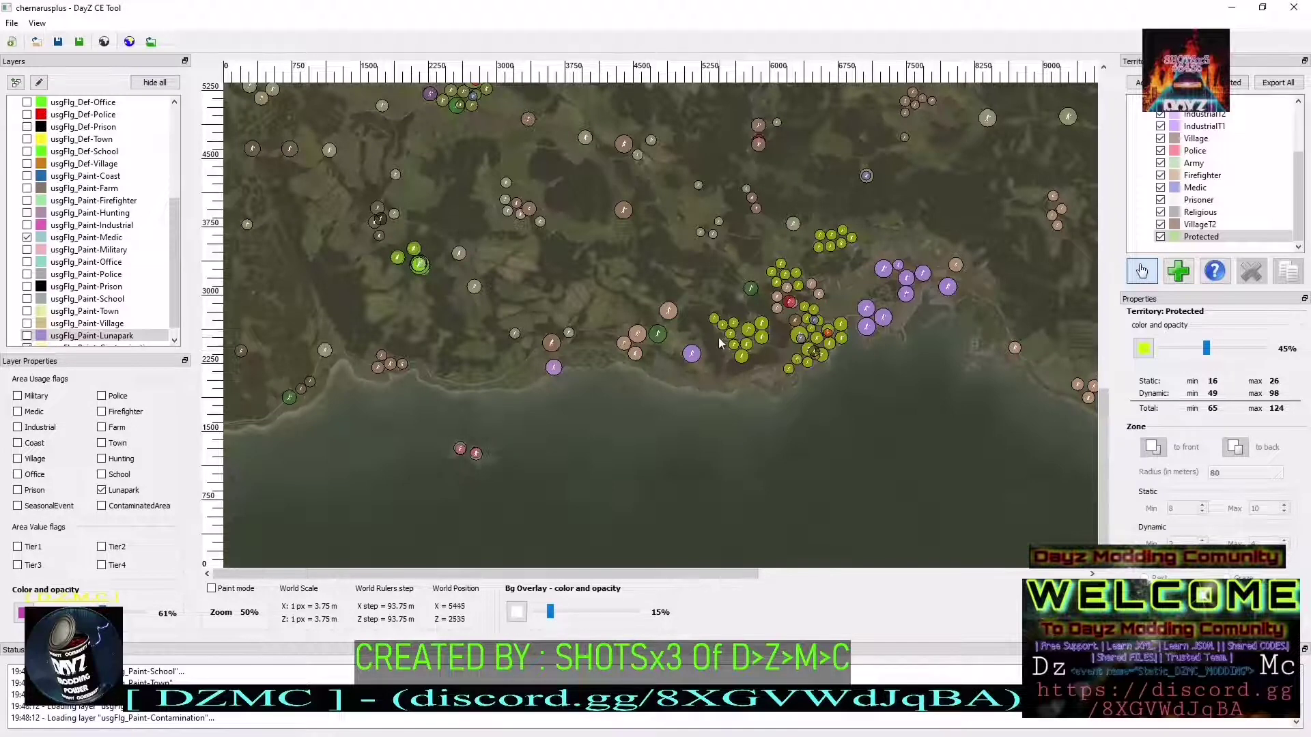
pyautogui.scroll(1, 718, 334)
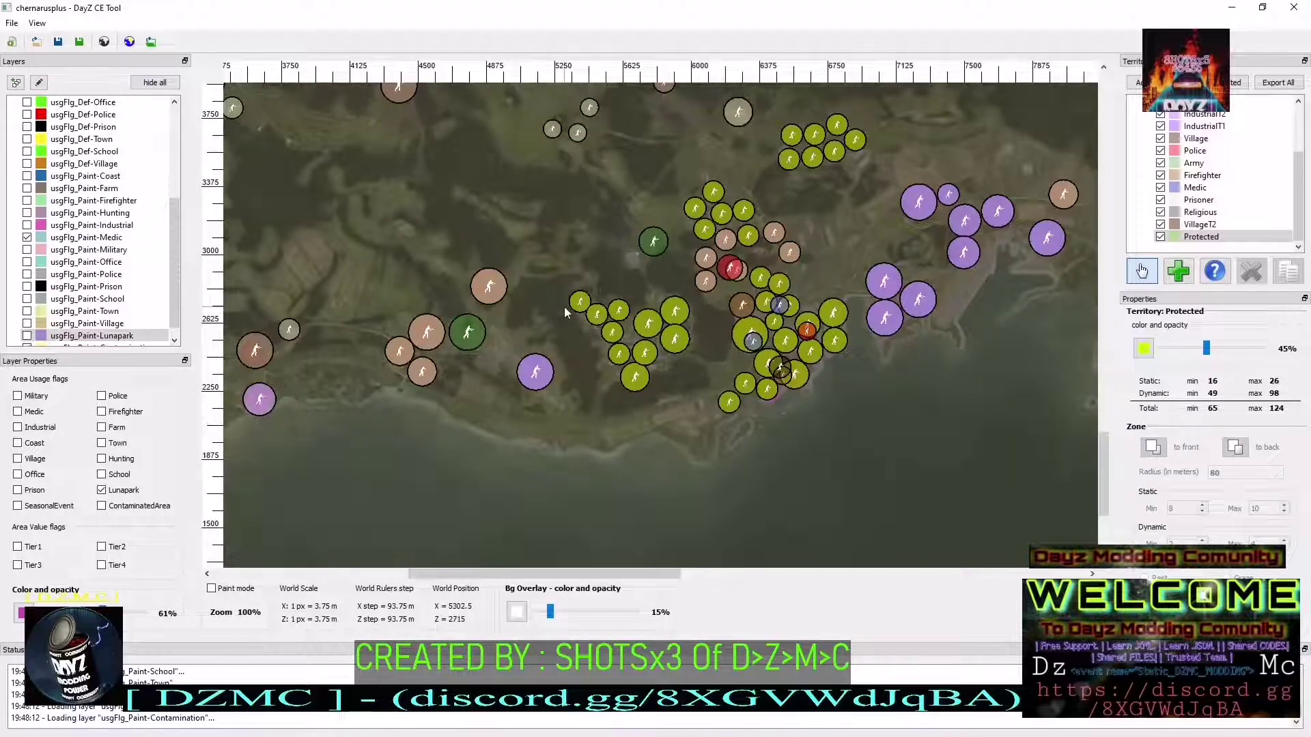
pyautogui.scroll(1, 559, 309)
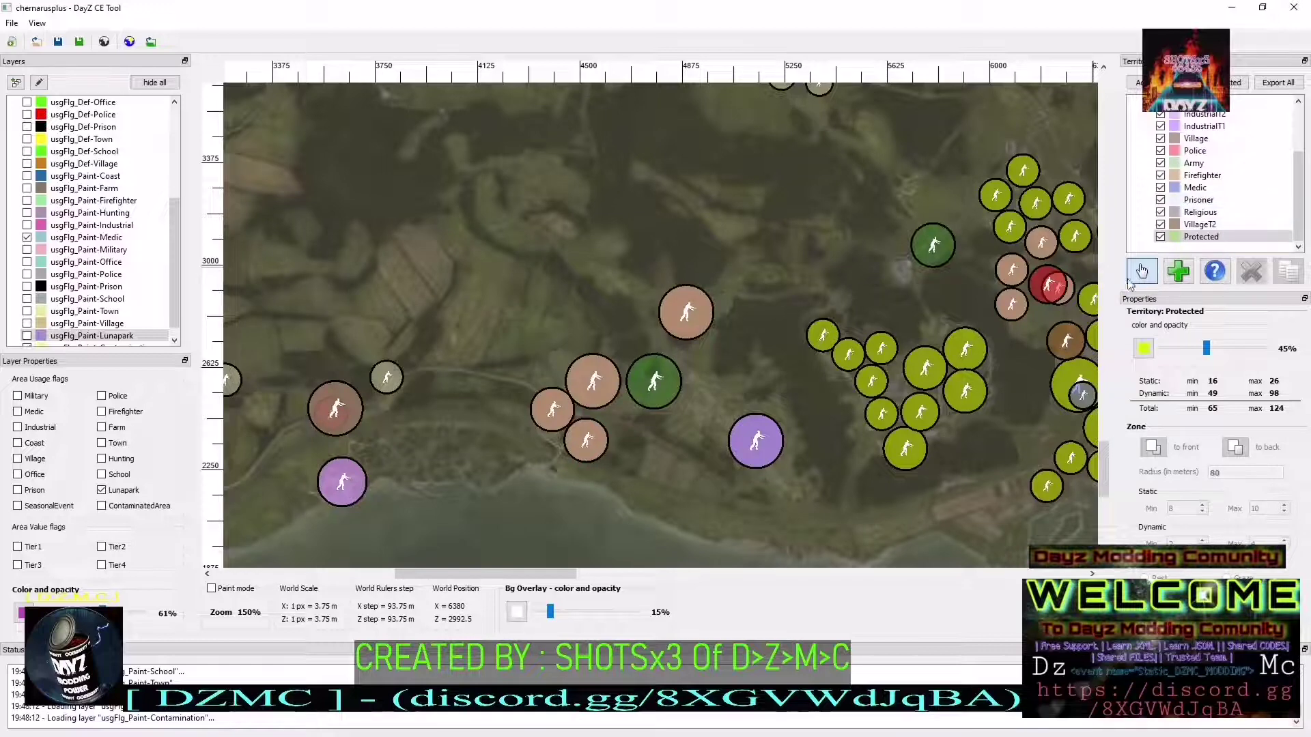
# Choose the CityT1 territory, pick the westernmost zone of its south-coast cluster, and move it east among its neighbours and back
pyautogui.scroll(2, 1205, 198)
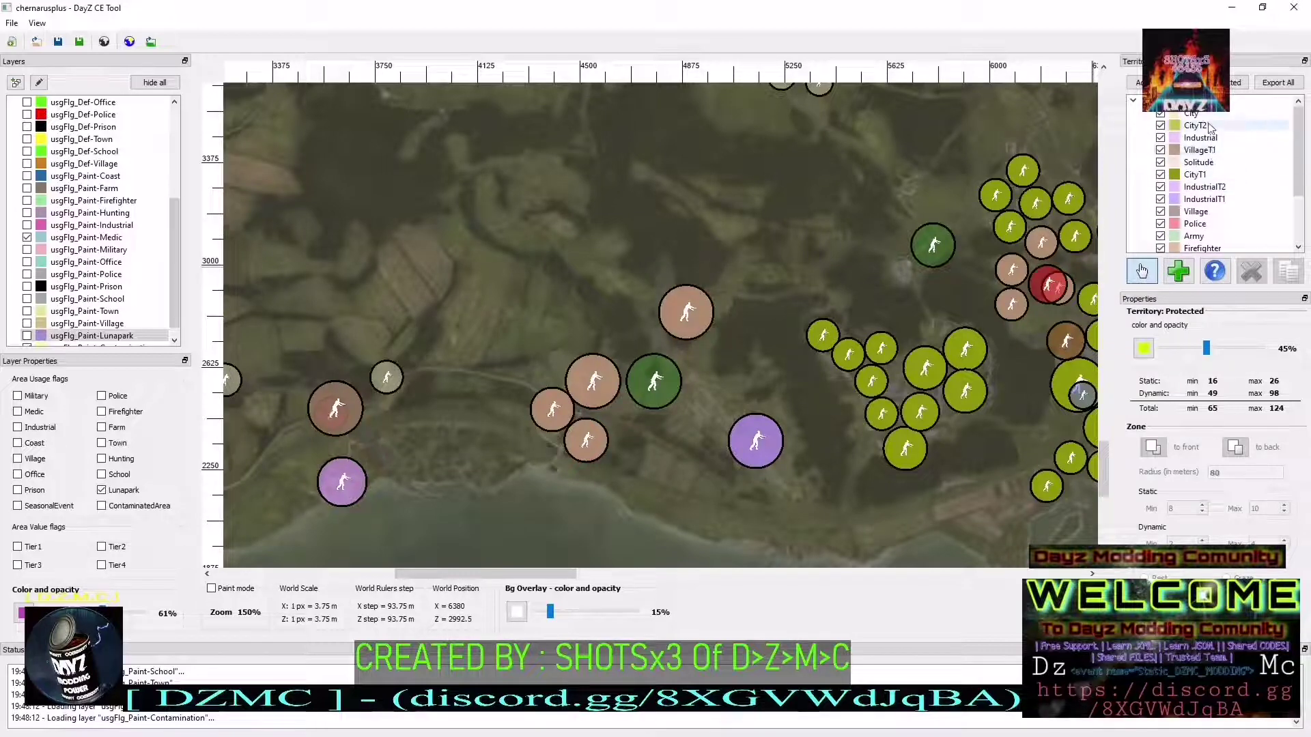
pyautogui.click(1194, 125)
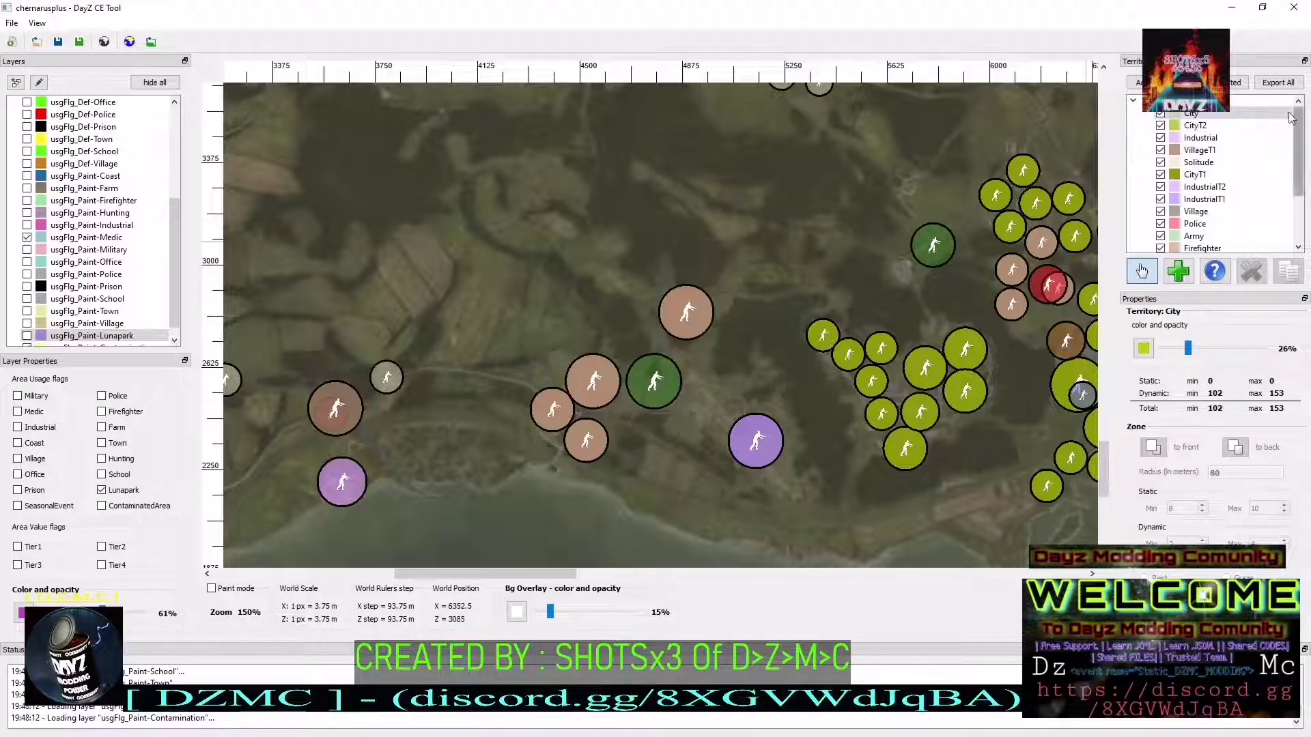
pyautogui.click(1222, 174)
pyautogui.click(820, 338)
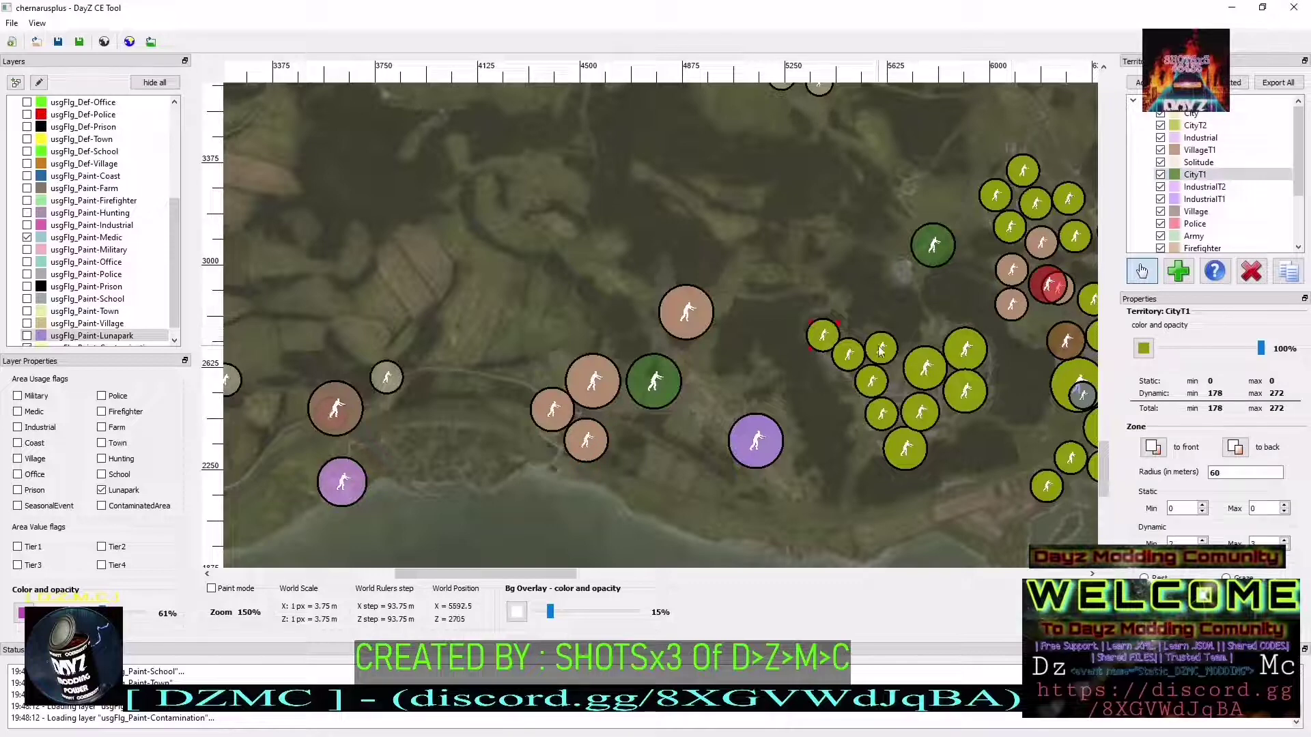
pyautogui.moveTo(824, 336); pyautogui.dragTo(923, 331)
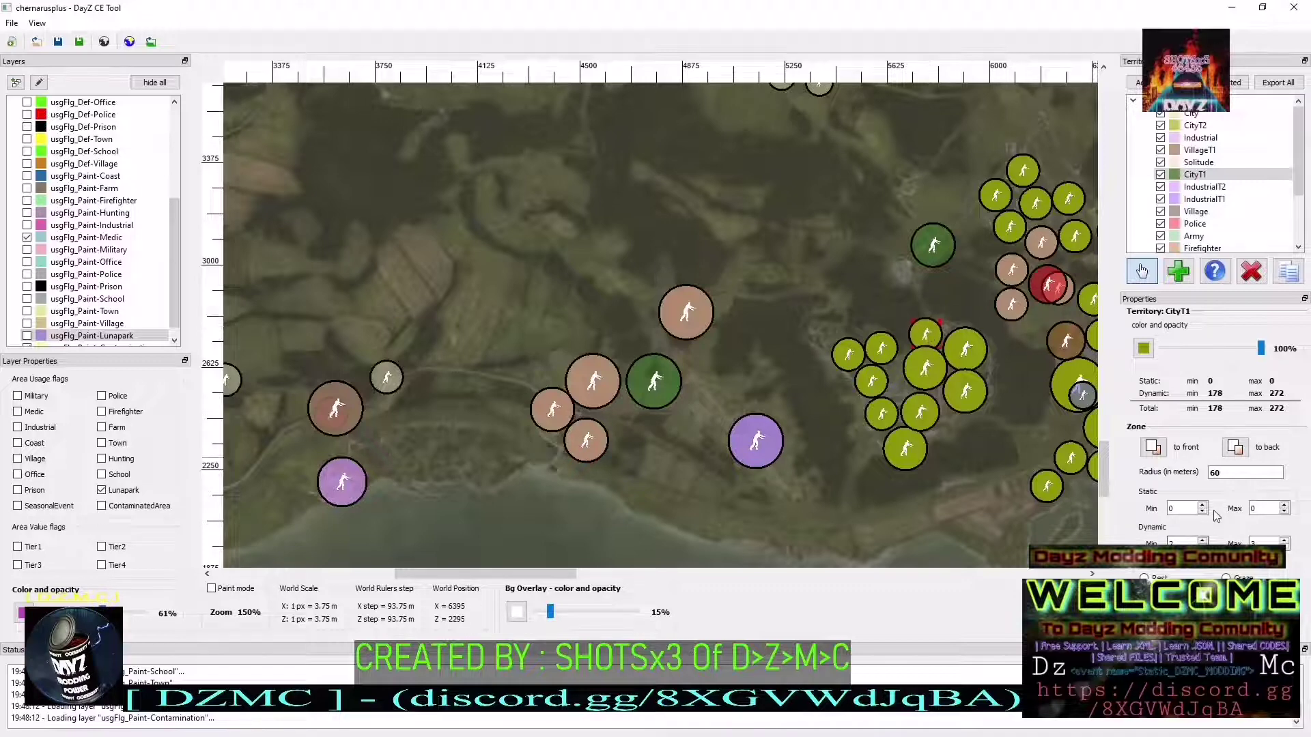
pyautogui.moveTo(932, 334); pyautogui.dragTo(831, 335)
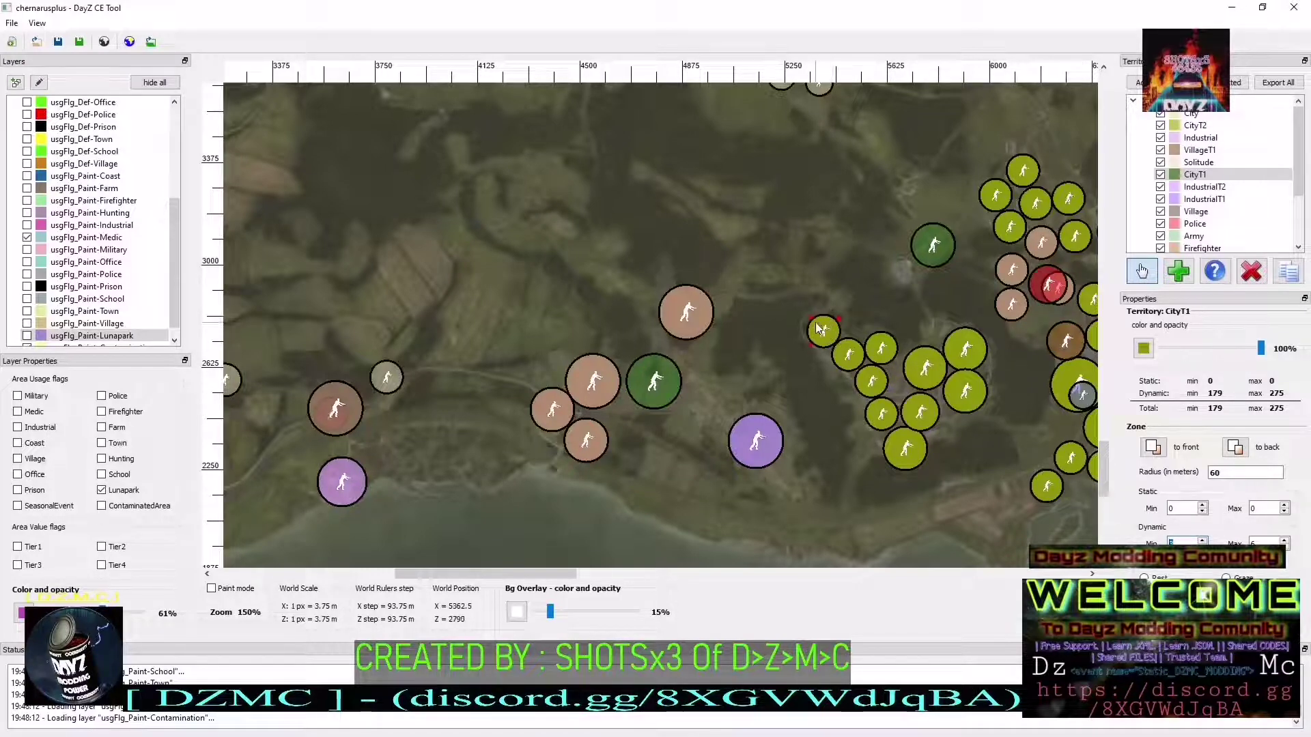
# Set the selected CityT1 zone's radius to 200 meters and move it over the neighbouring zones
pyautogui.click(1242, 474)
pyautogui.press('BackSpace')
pyautogui.press('BackSpace')
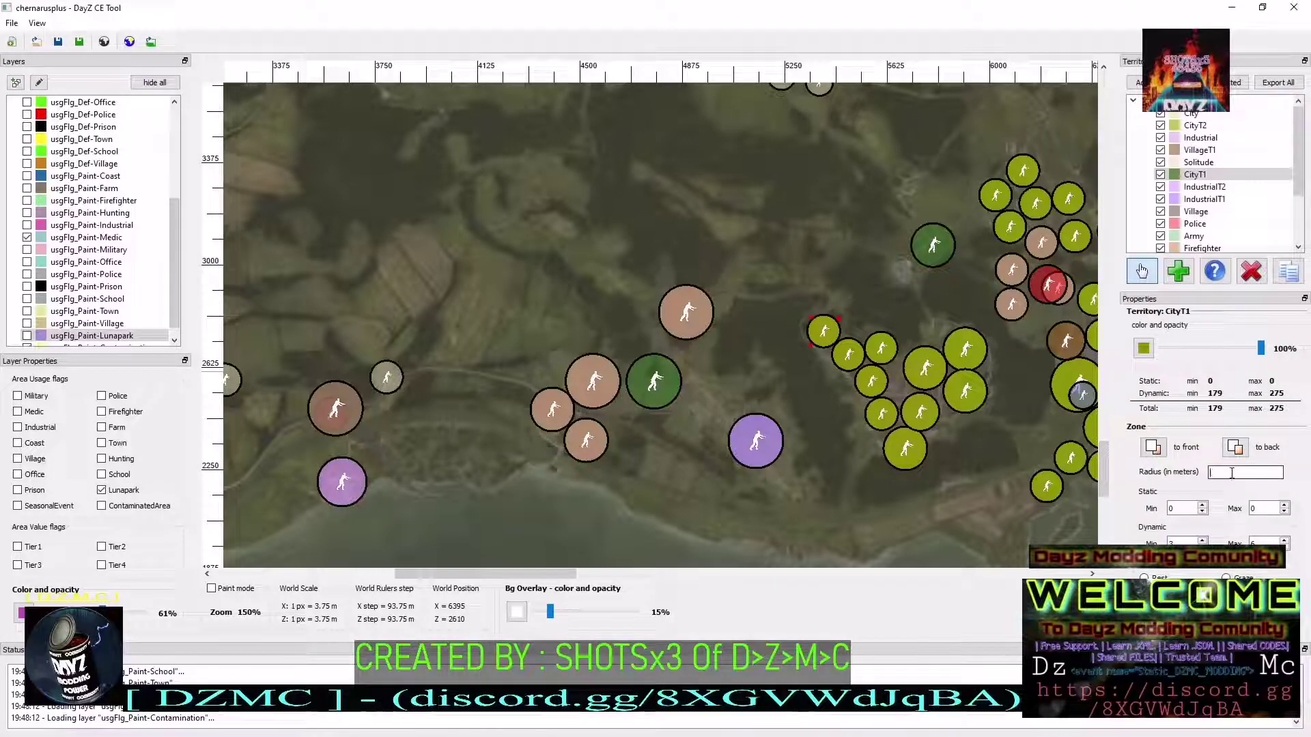
pyautogui.write('200')
pyautogui.moveTo(826, 330); pyautogui.dragTo(859, 351)
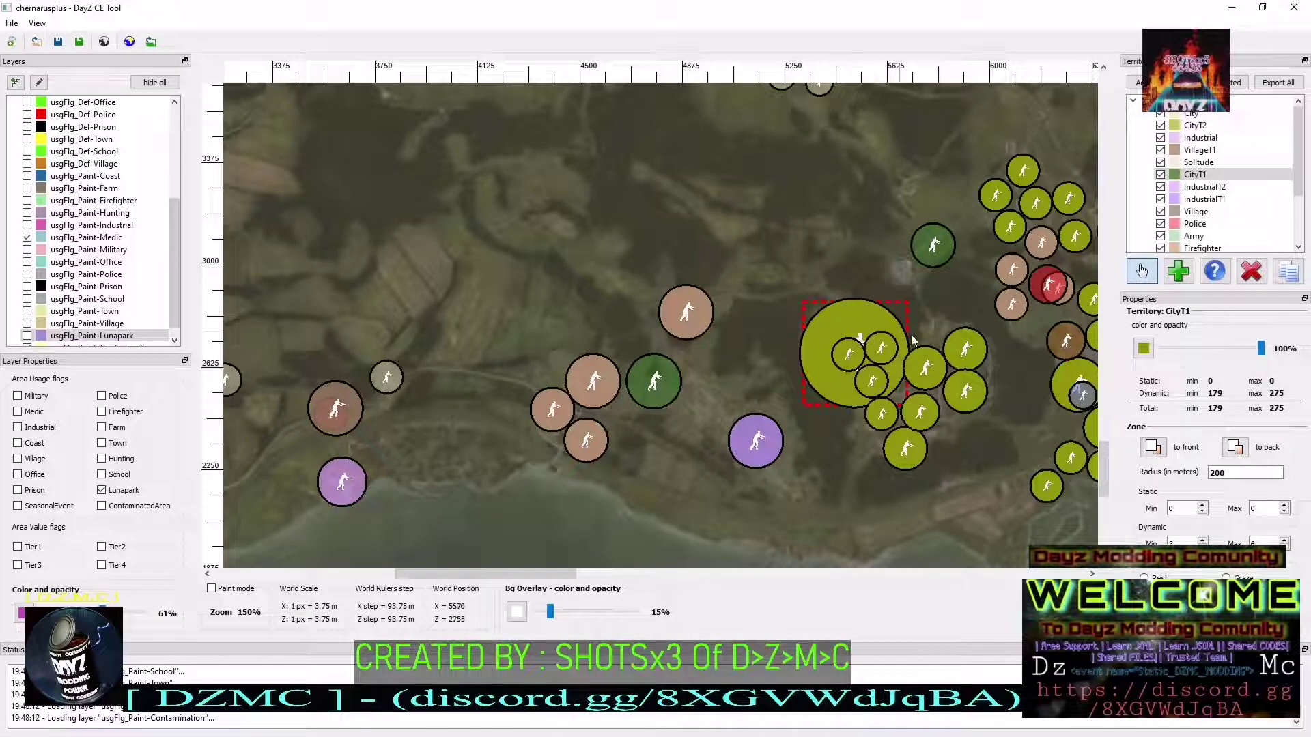
# Set the CityT1 zone's radius to 60 meters and move it back to the cluster's north-west edge
pyautogui.doubleClick(1256, 477)
pyautogui.write('60')
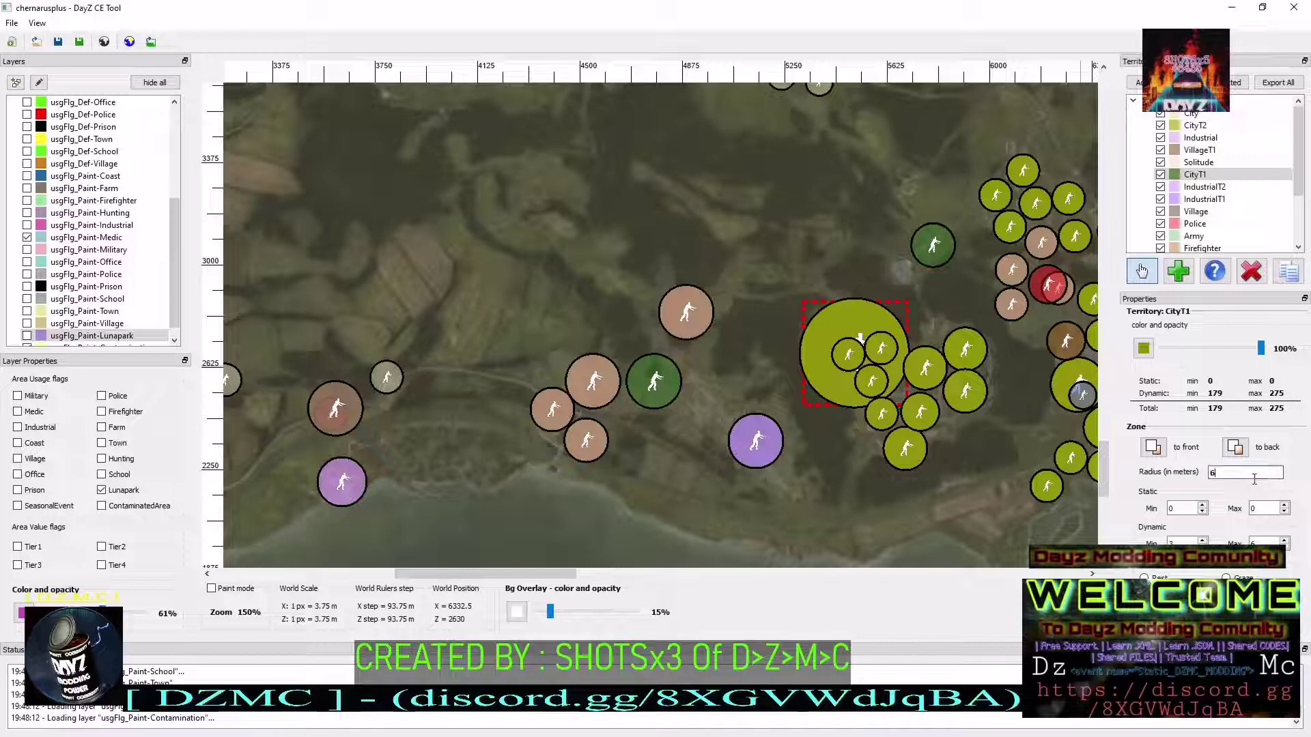
pyautogui.press('Return')
pyautogui.moveTo(864, 345); pyautogui.dragTo(834, 320)
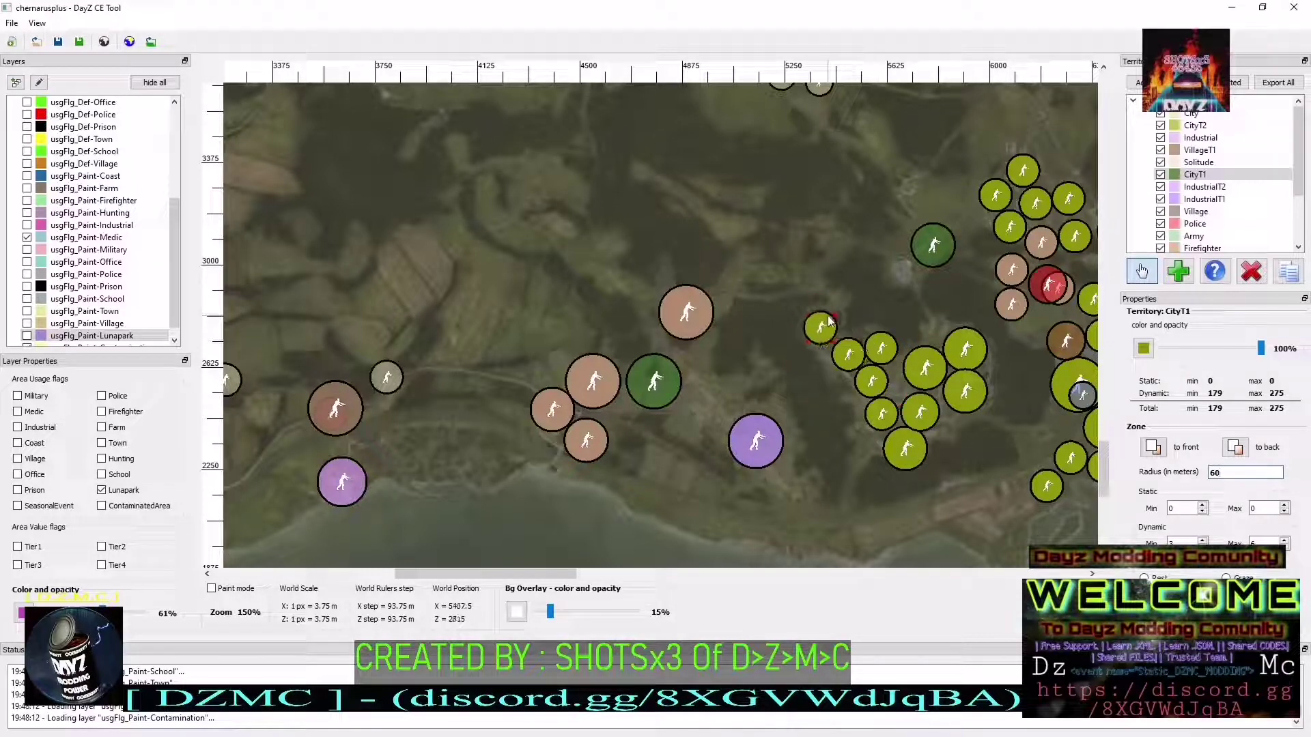
# Choose the Protected territory and delete its zones around the green cluster inland of the south-west coast
pyautogui.scroll(-5, 703, 294)
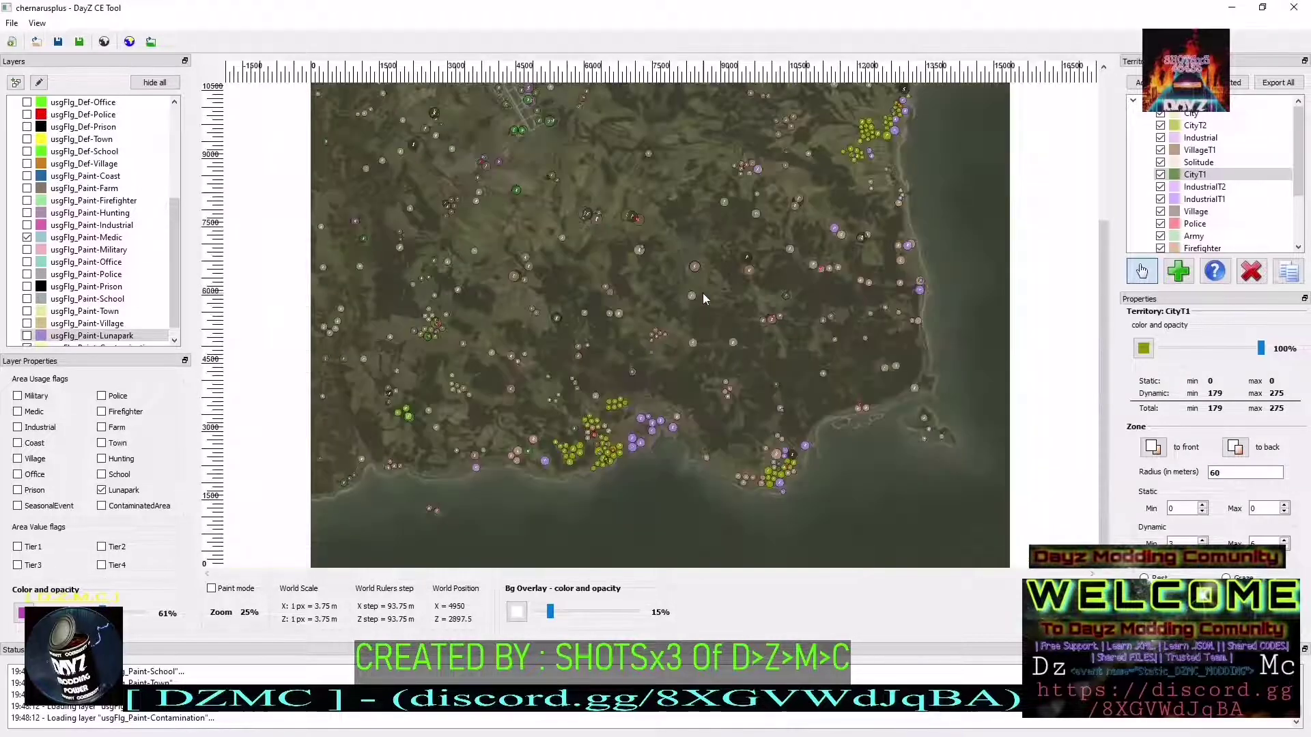
pyautogui.scroll(4, 634, 351)
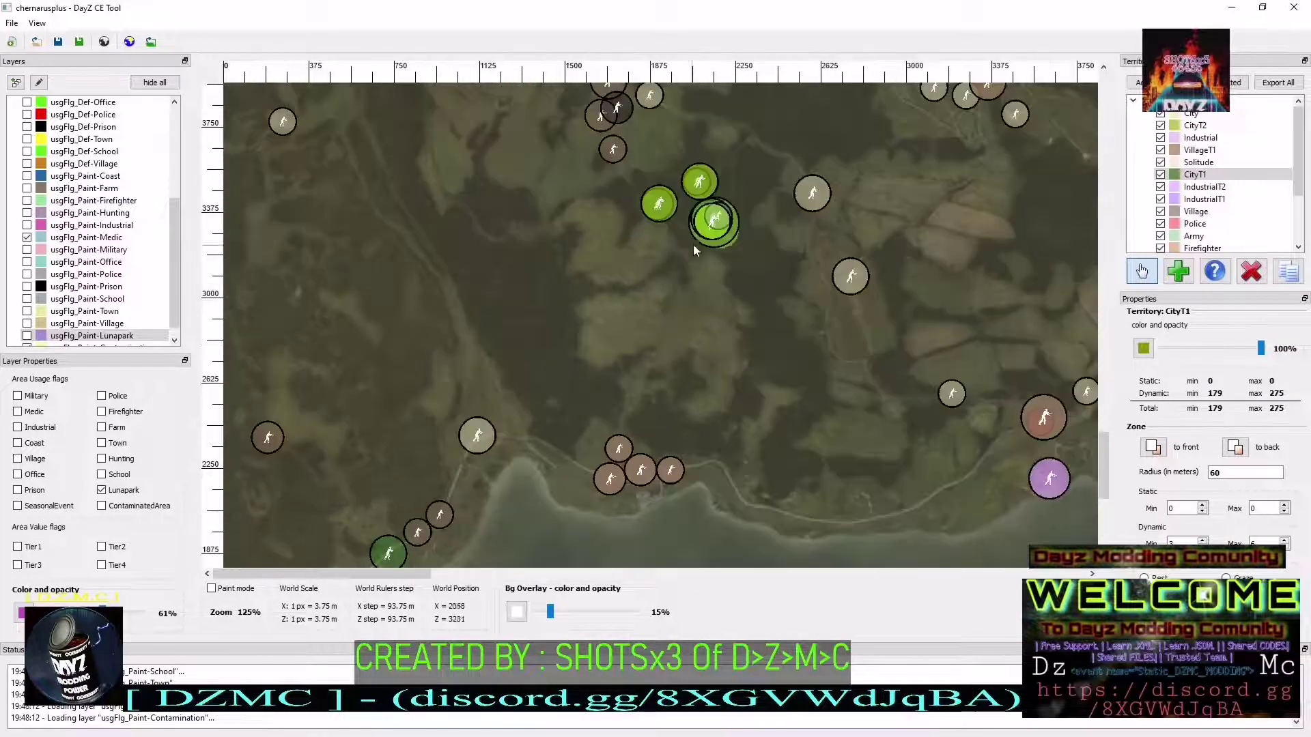
pyautogui.scroll(-2, 1209, 240)
pyautogui.click(1209, 239)
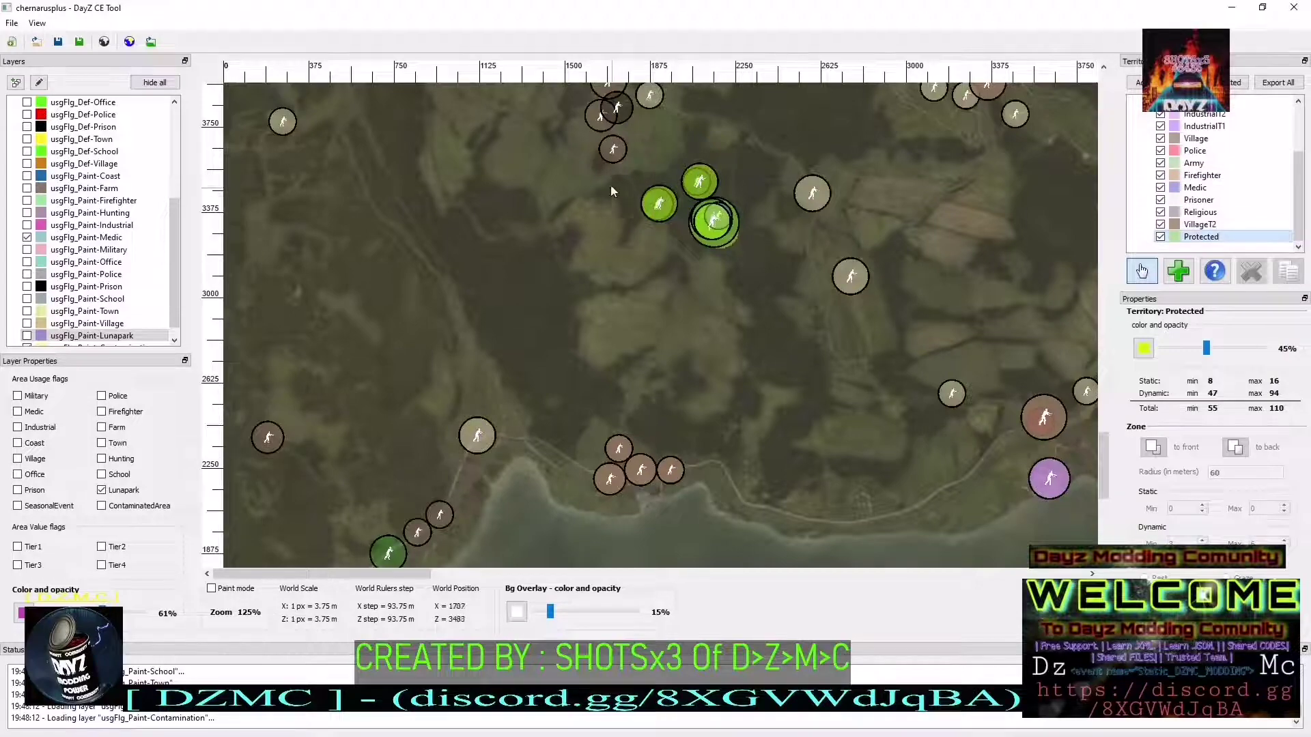
pyautogui.click(781, 266)
pyautogui.click(715, 217)
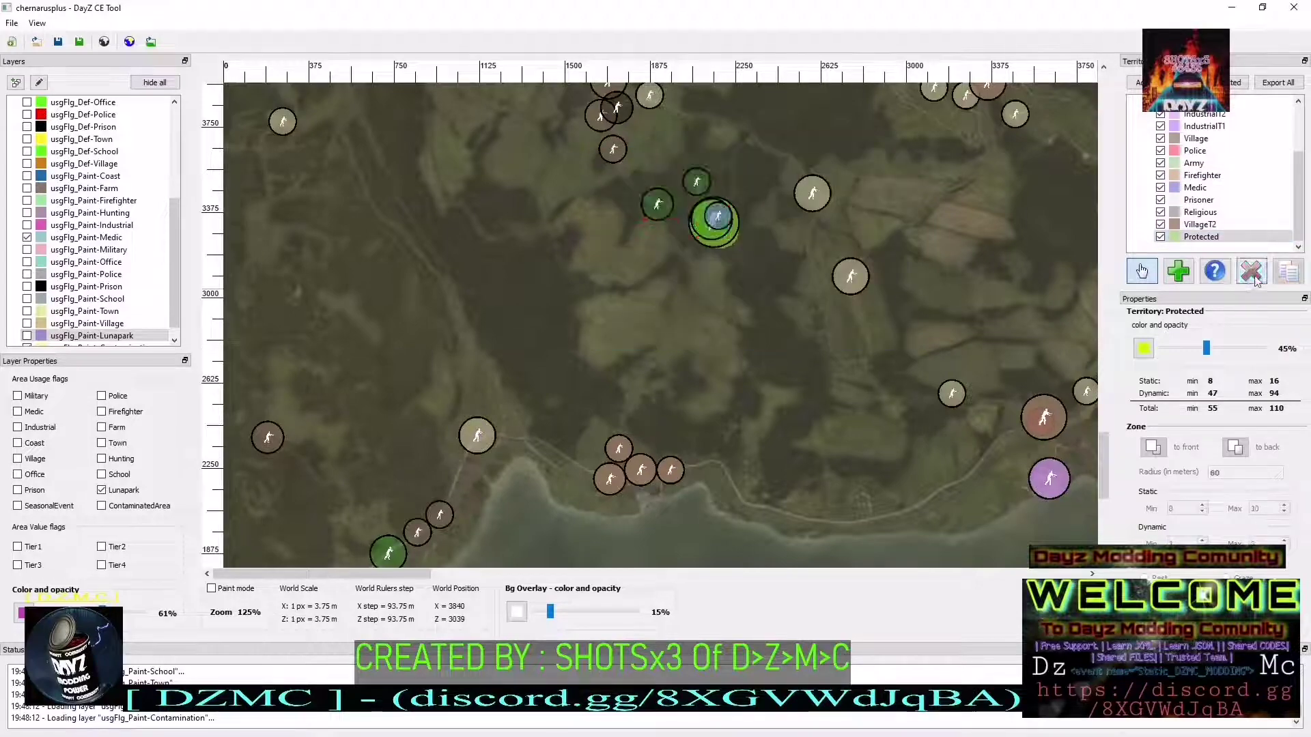
# Delete all Army zones and the Industrial zone from the cluster in the map's far north-west corner
pyautogui.scroll(1, 763, 332)
pyautogui.scroll(-4, 769, 309)
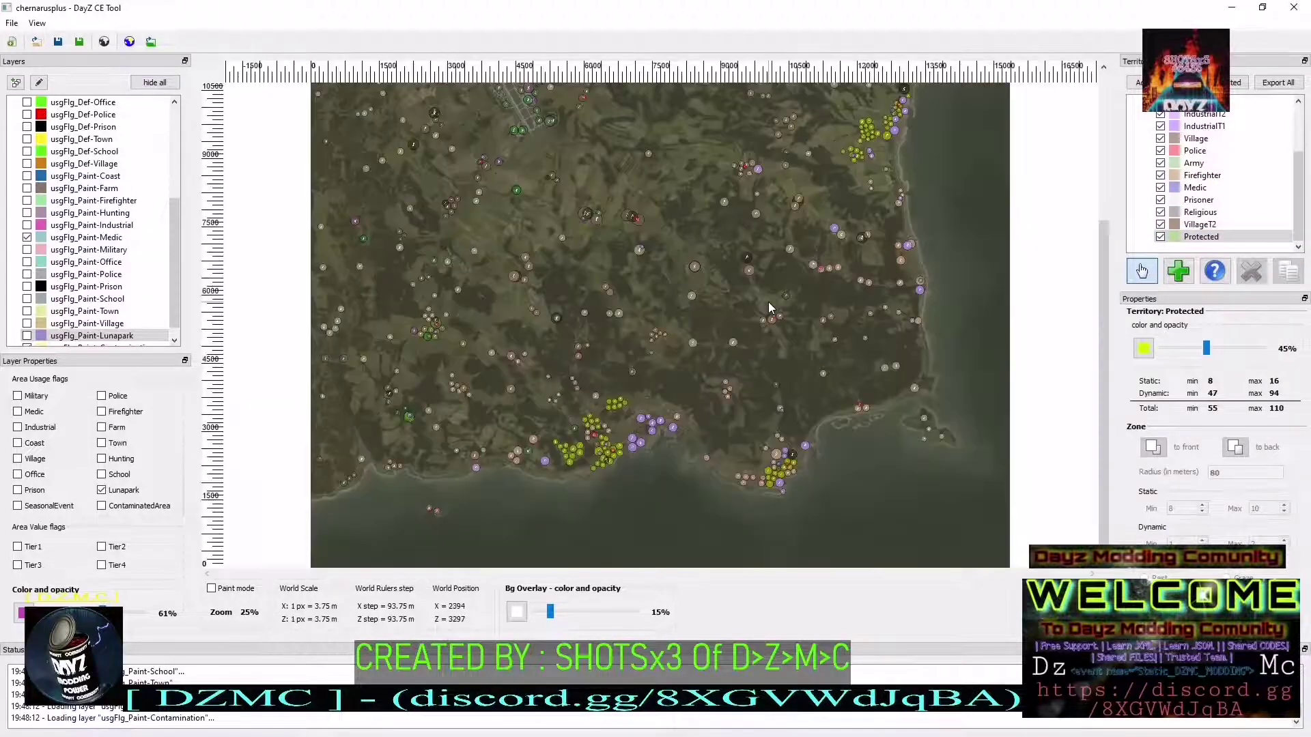
pyautogui.scroll(3, 729, 304)
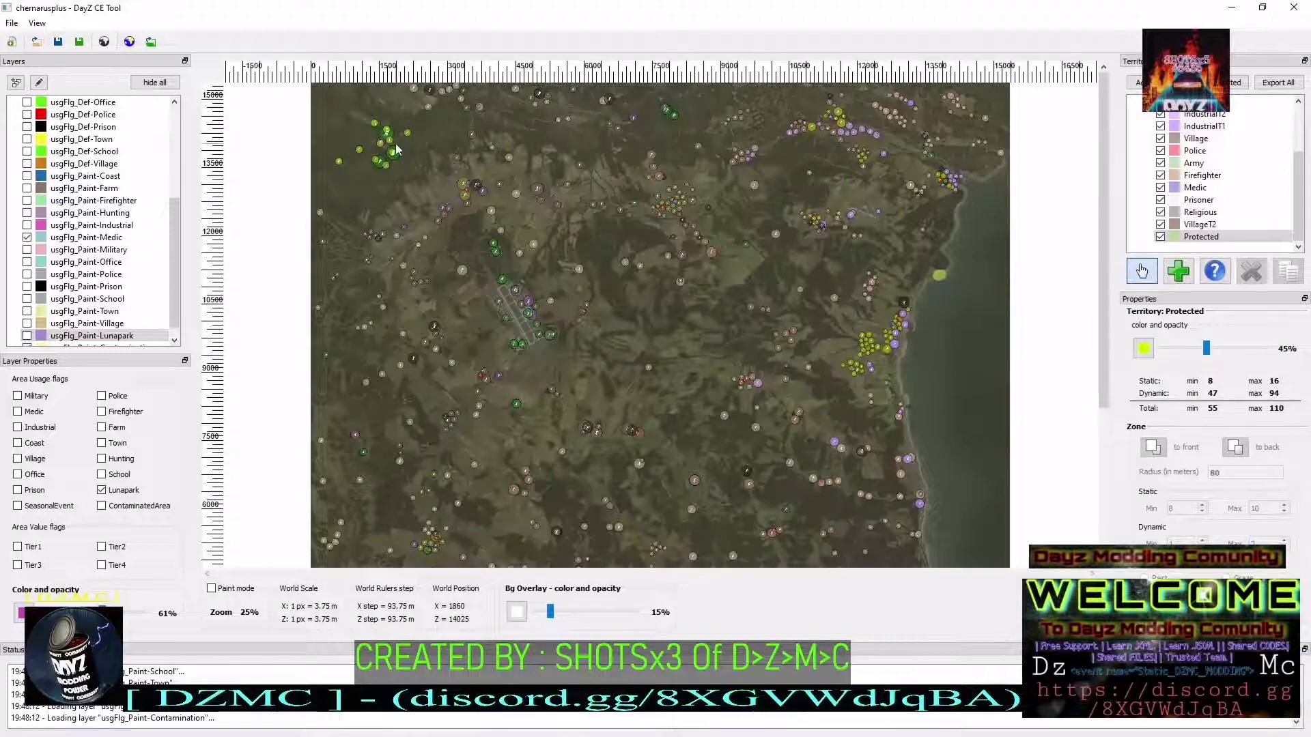
pyautogui.scroll(4, 396, 150)
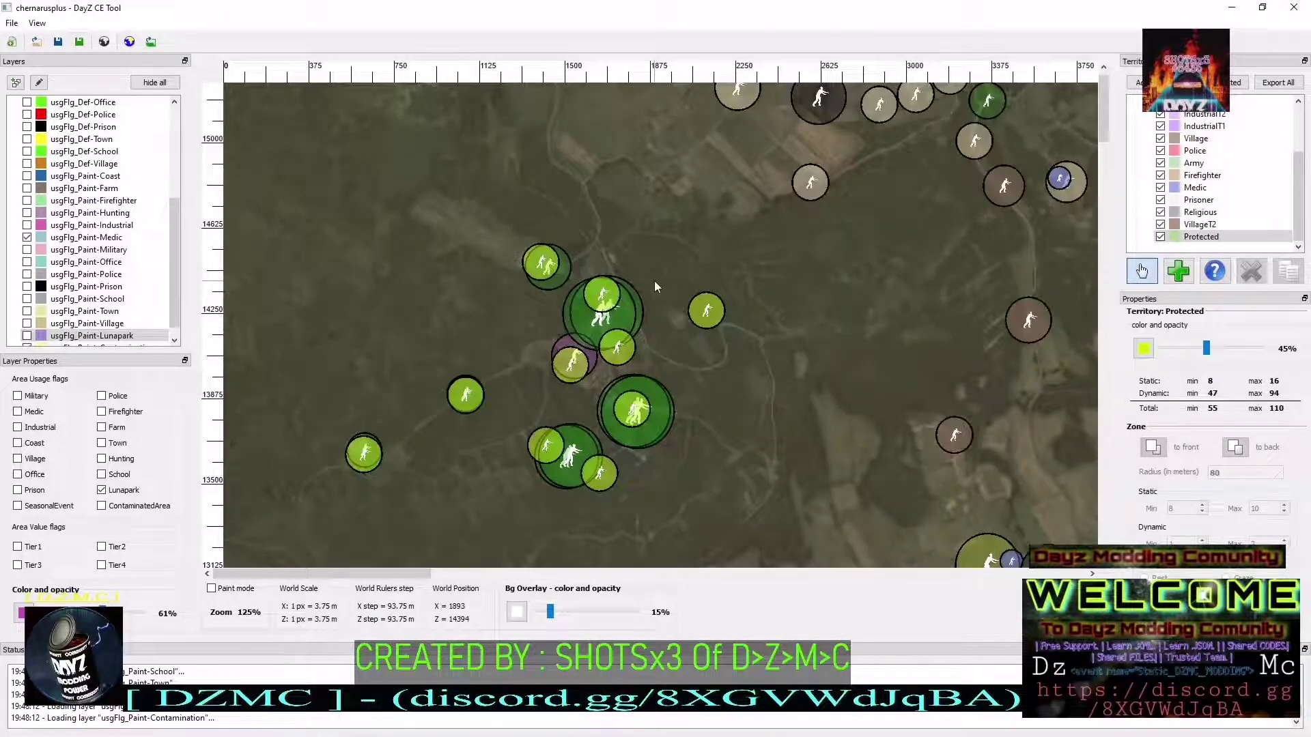
pyautogui.scroll(-1, 654, 281)
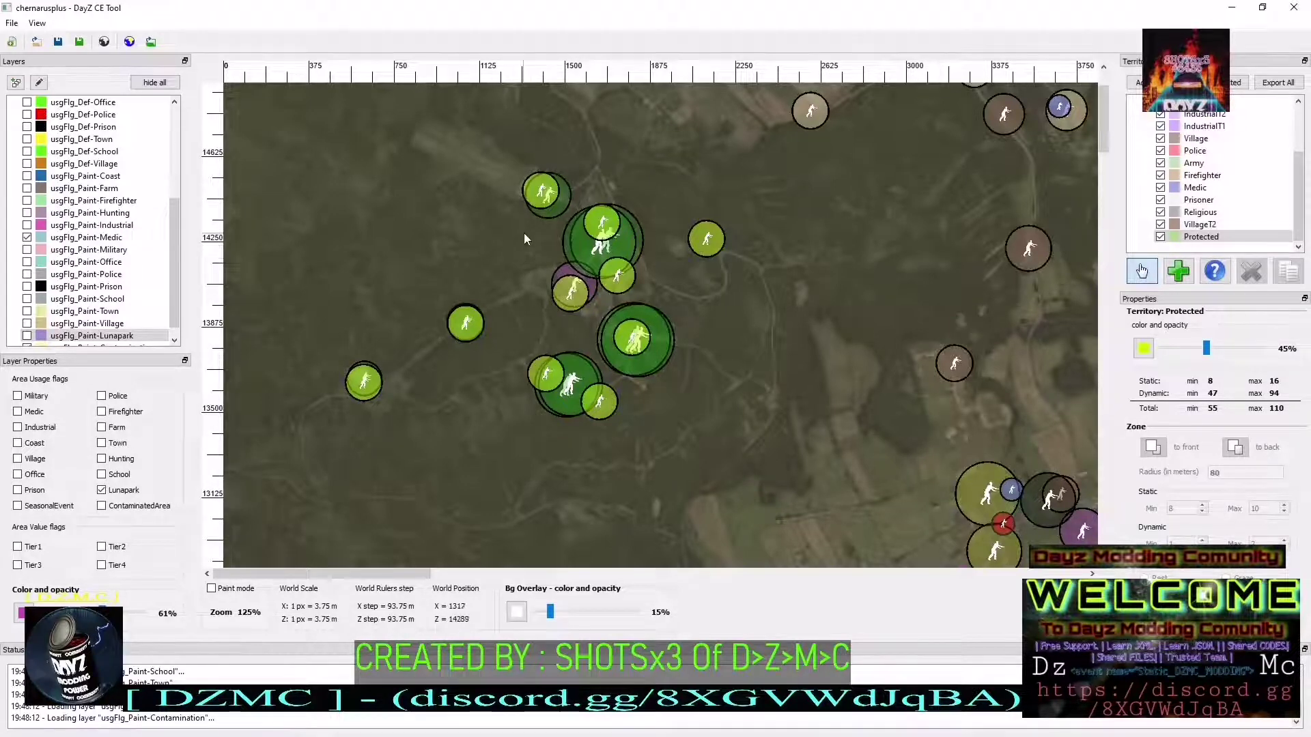
pyautogui.scroll(2, 1198, 232)
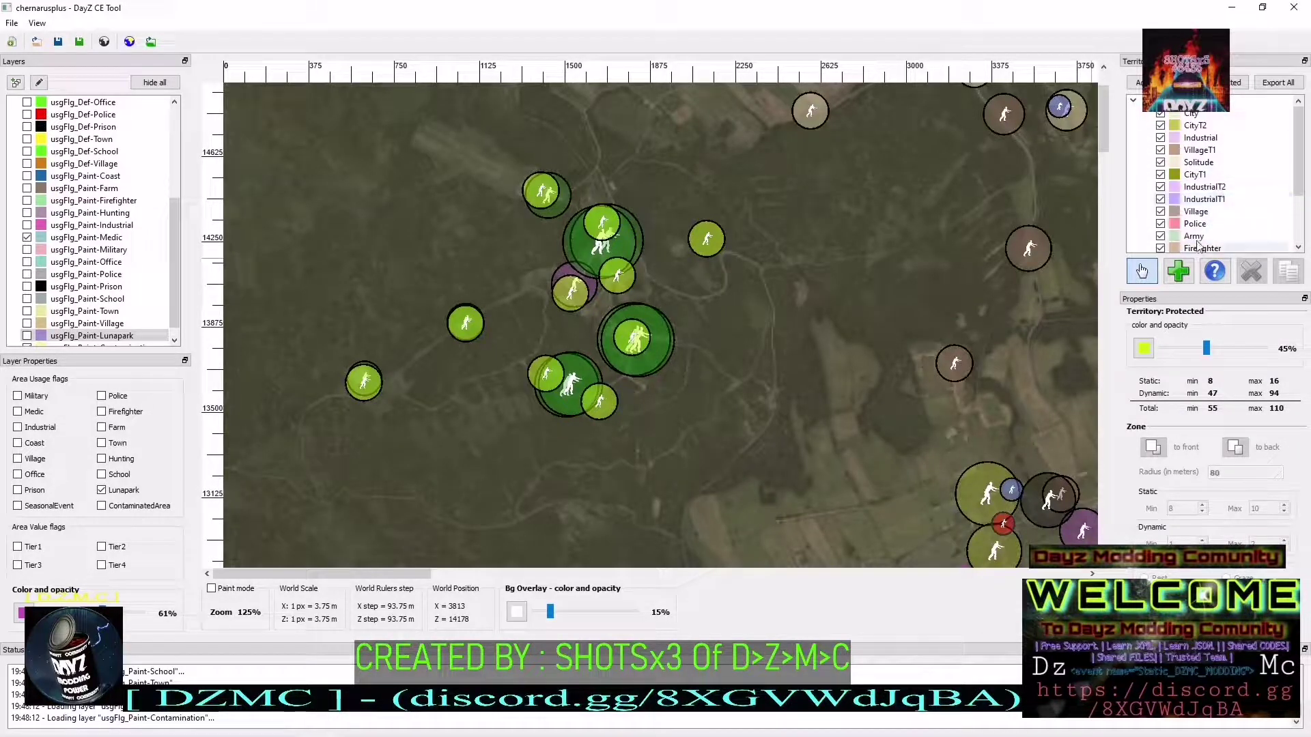
pyautogui.click(1197, 238)
pyautogui.click(625, 253)
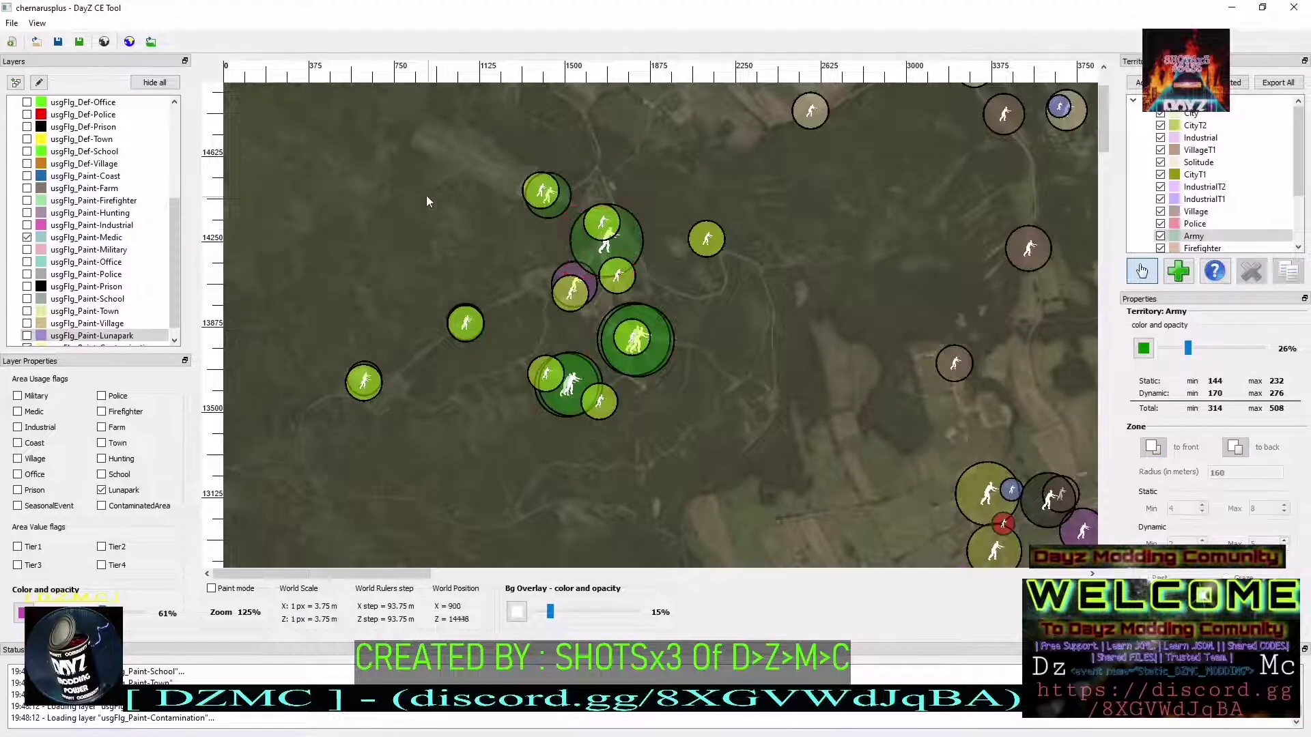
pyautogui.moveTo(304, 138); pyautogui.dragTo(721, 525)
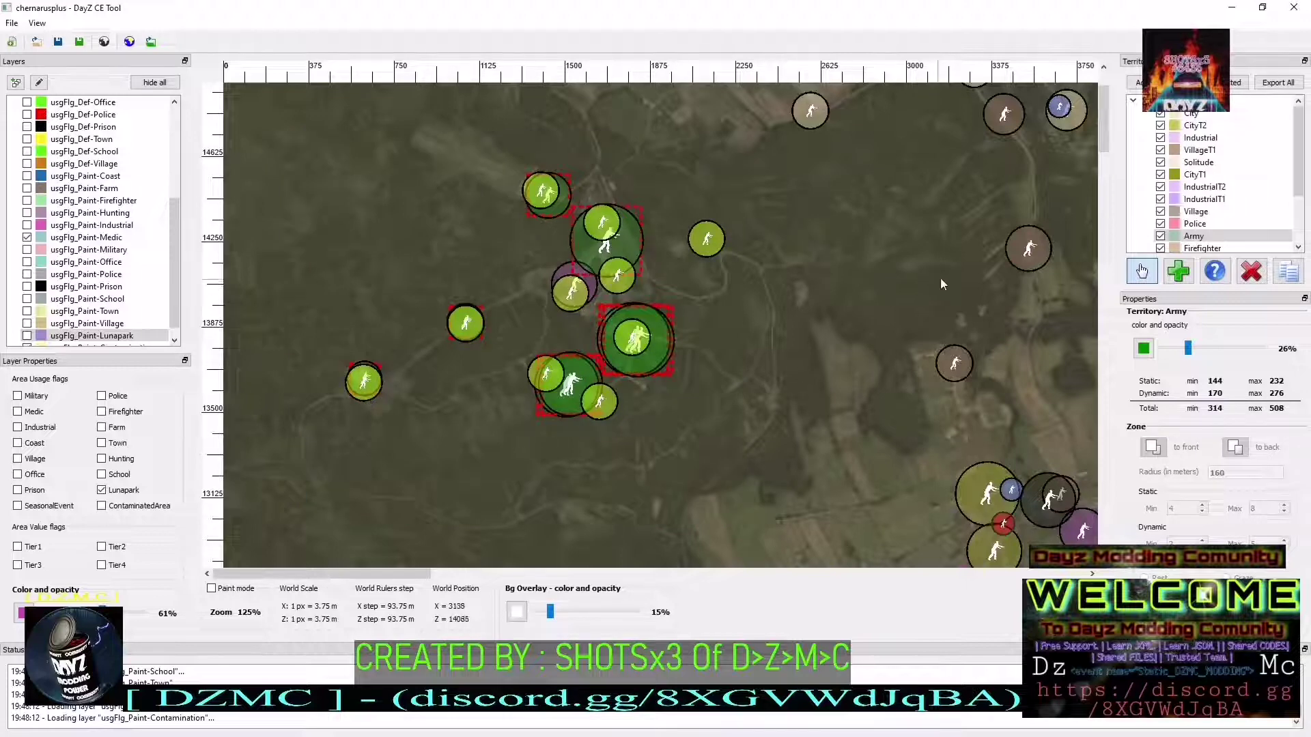
pyautogui.click(1251, 271)
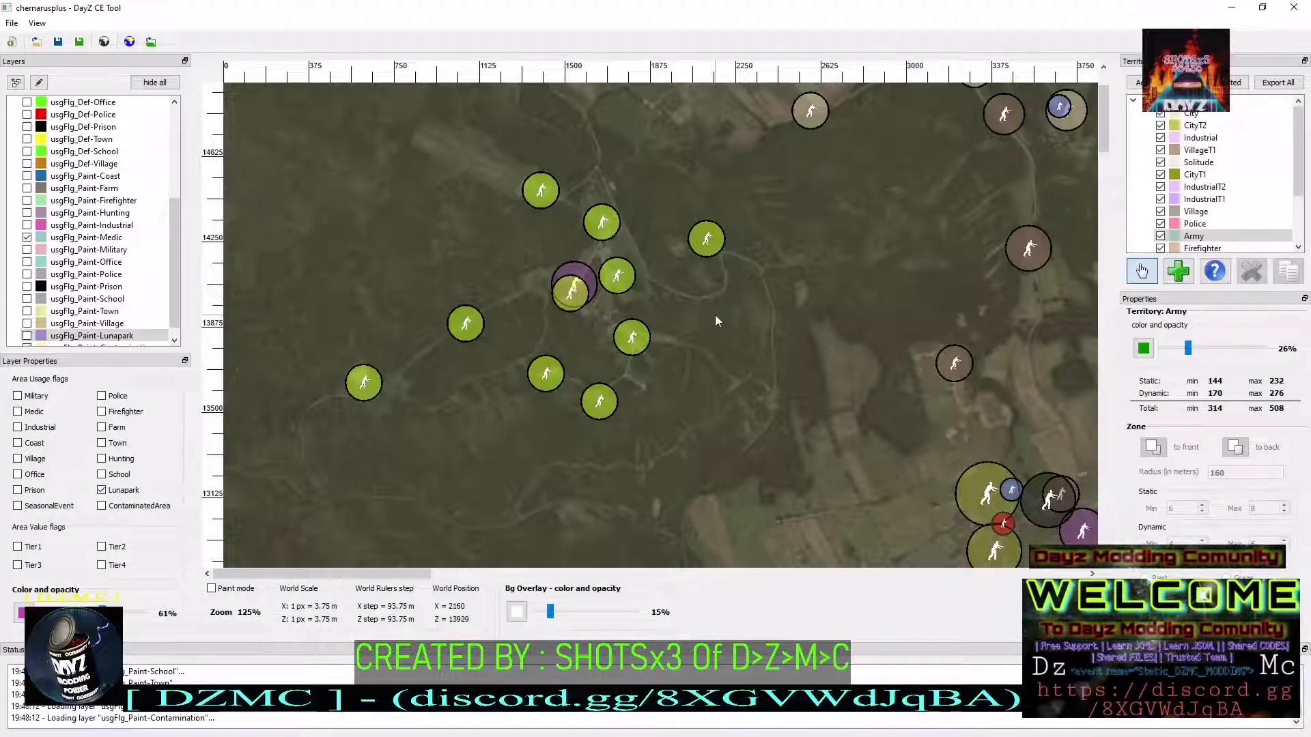
pyautogui.click(1200, 137)
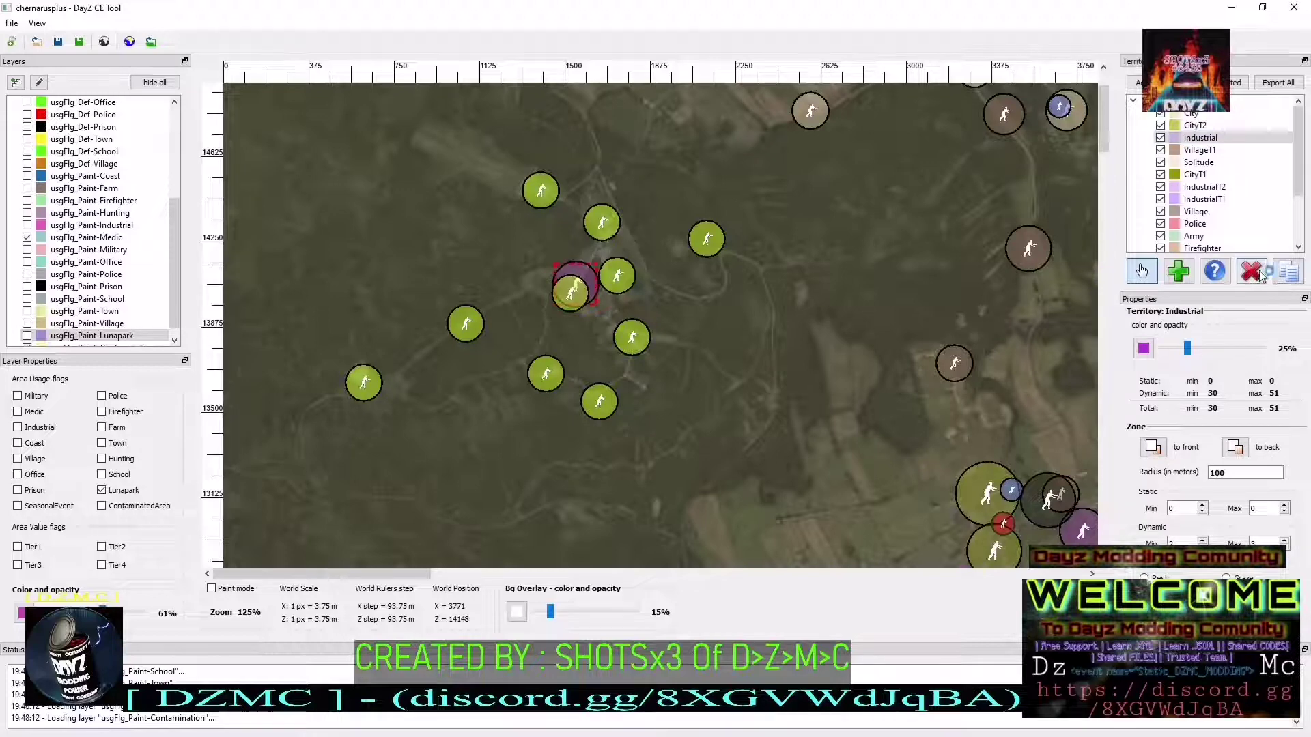
pyautogui.click(1251, 272)
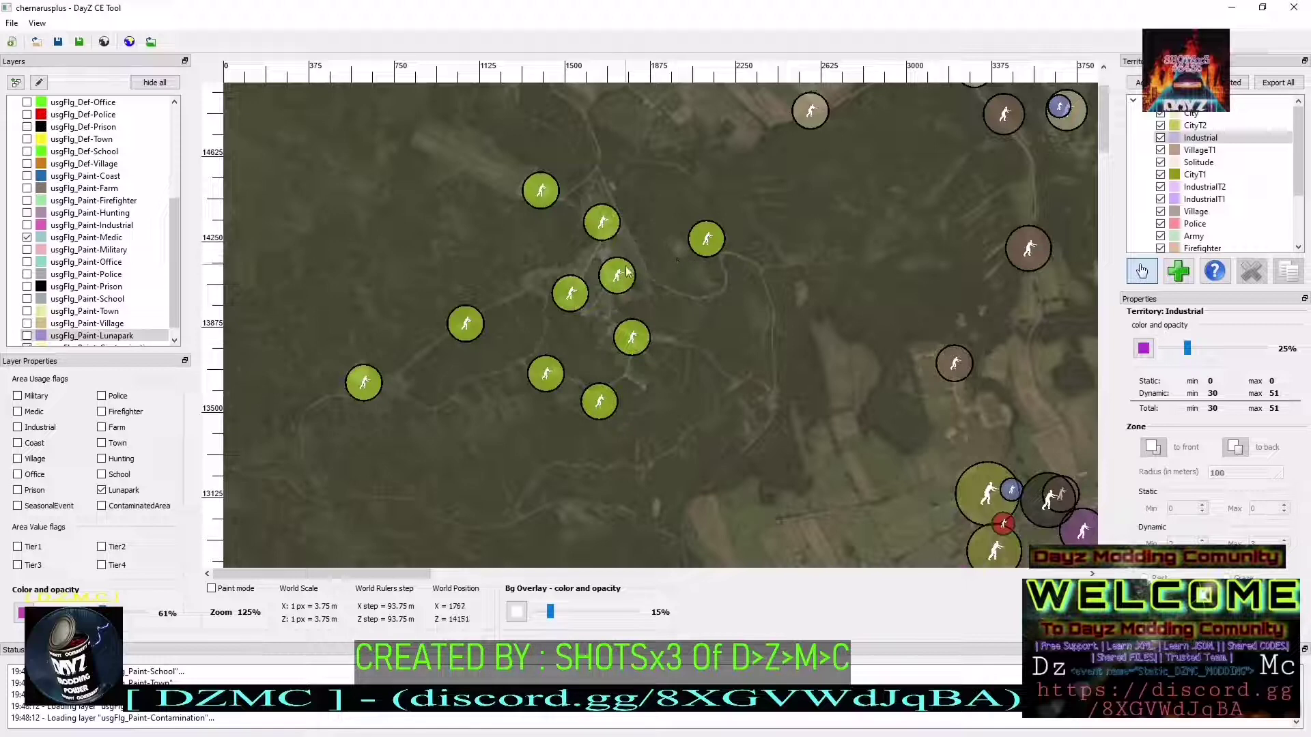
# Choose the Protected territory and set the radius of the north-west cluster's northernmost zone to 120 meters
pyautogui.scroll(-2, 1205, 235)
pyautogui.click(1215, 239)
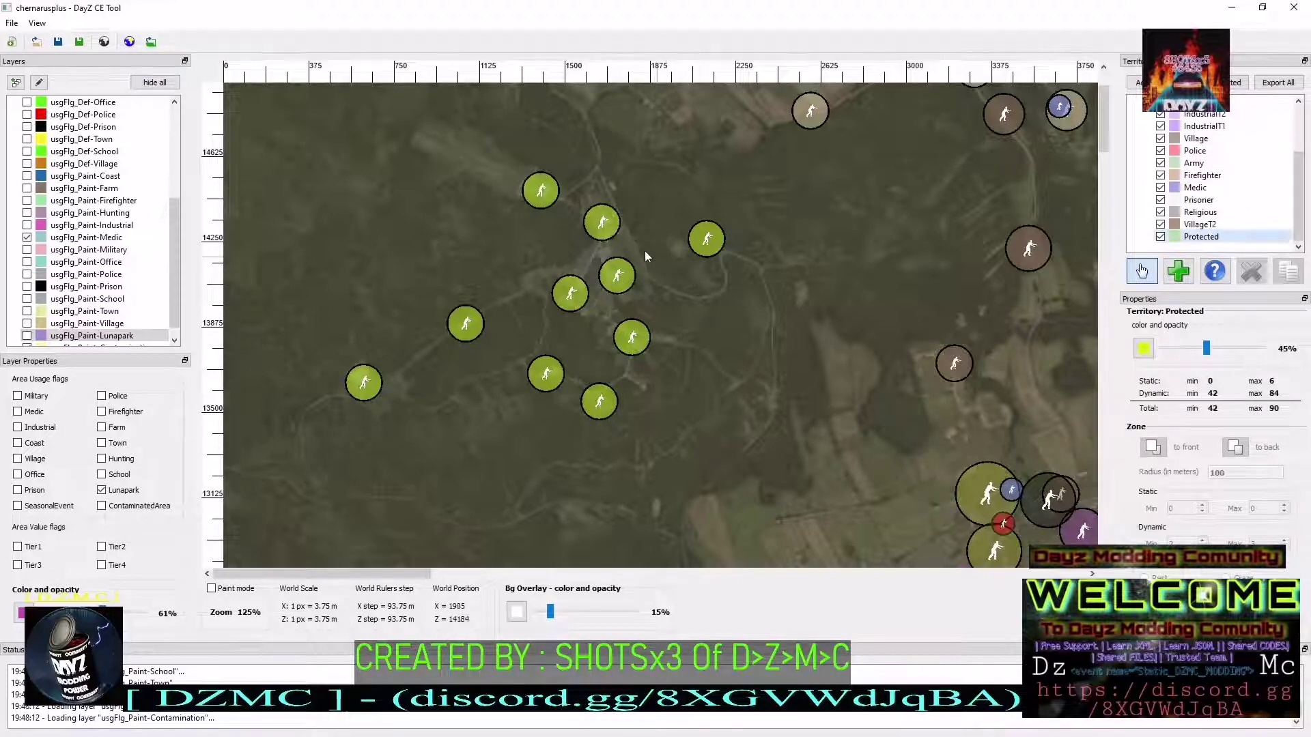
pyautogui.click(541, 190)
pyautogui.click(1228, 473)
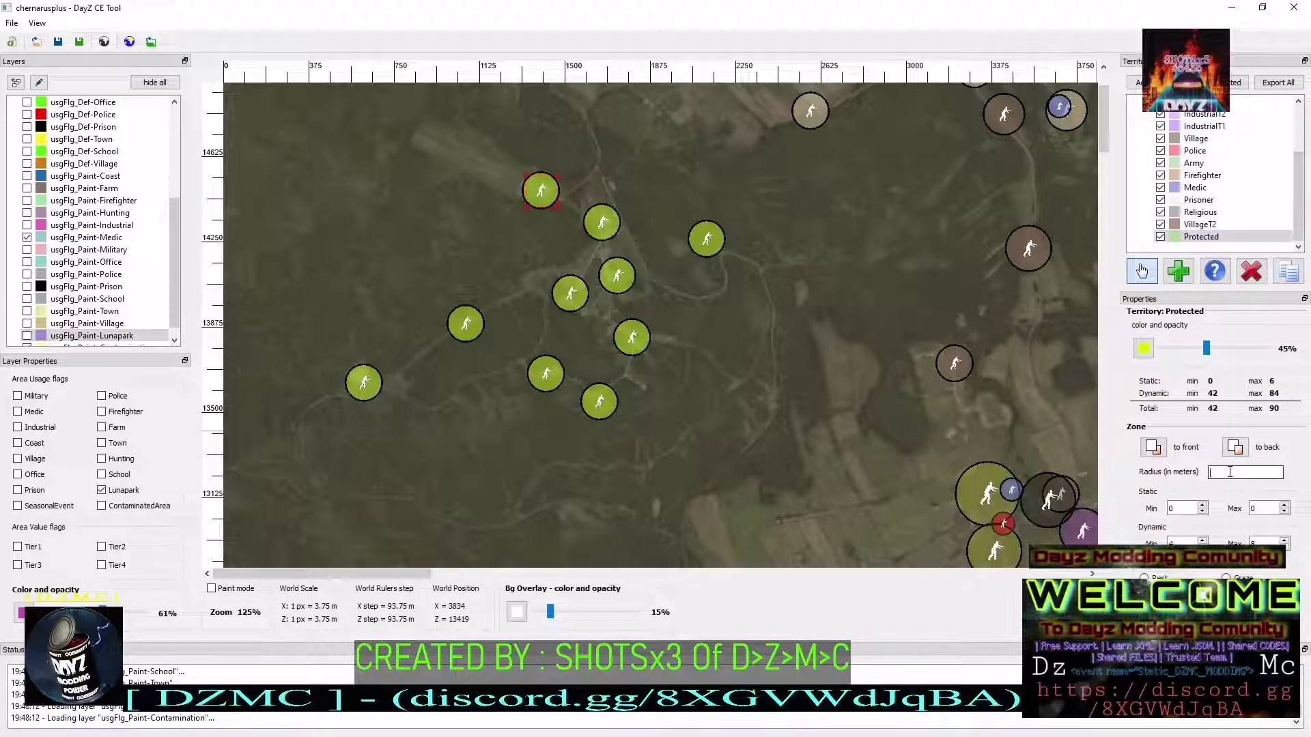
pyautogui.write('100')
pyautogui.press('Return')
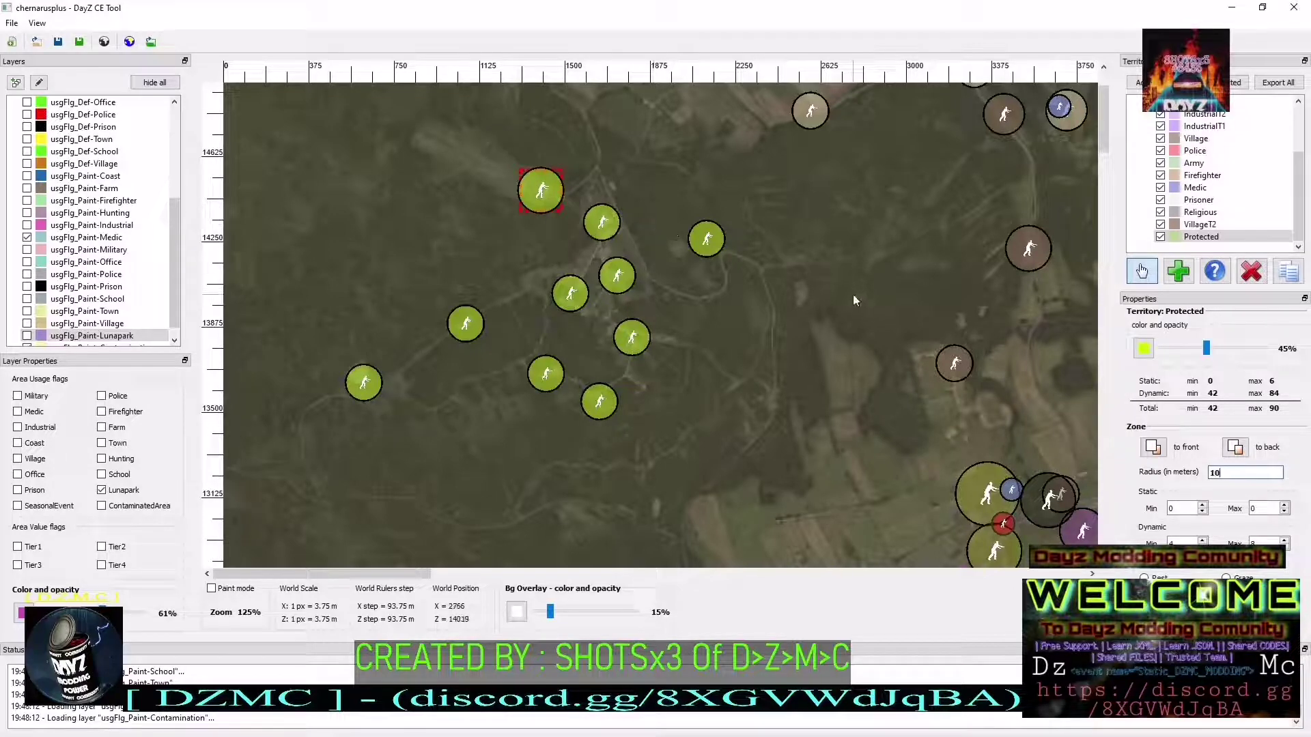
pyautogui.write('2')
pyautogui.press('Return')
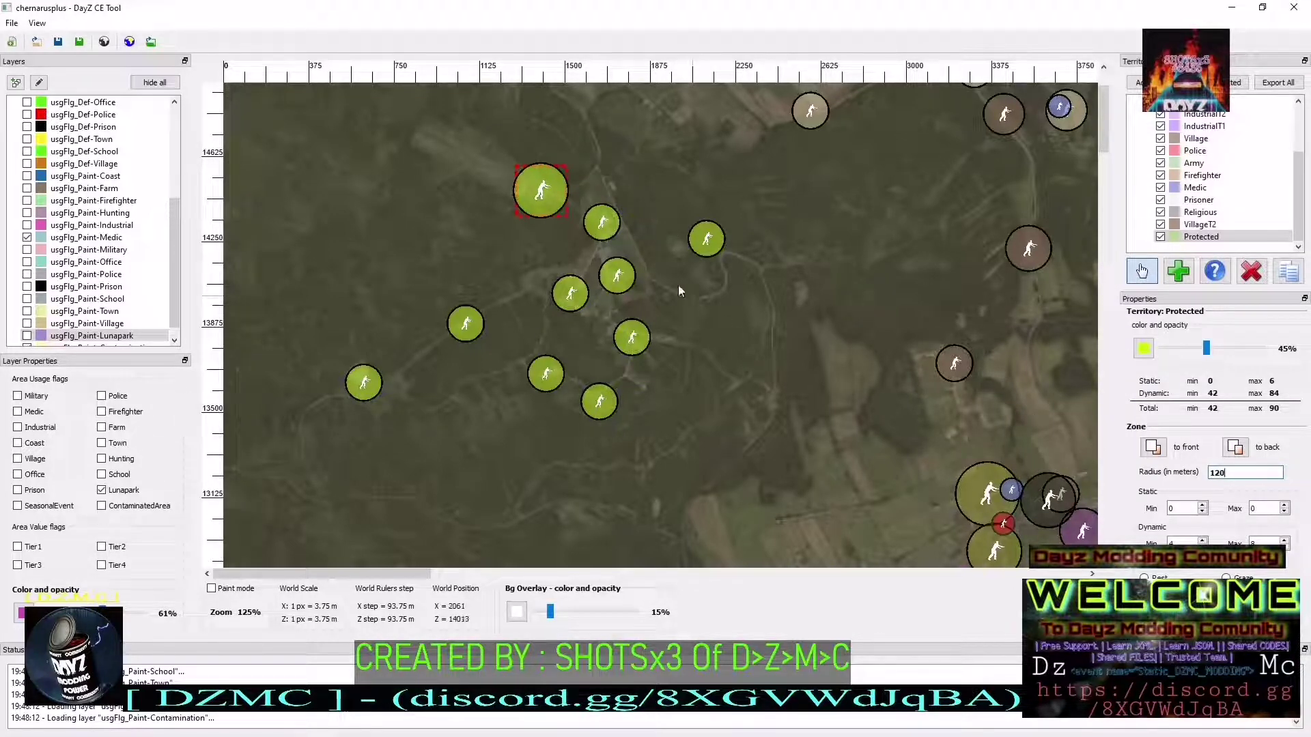
# Delete the cluster's other Protected zones, moving the 120-meter zone aside to the south-east and back to the village's north-west edge
pyautogui.moveTo(539, 203); pyautogui.dragTo(857, 490)
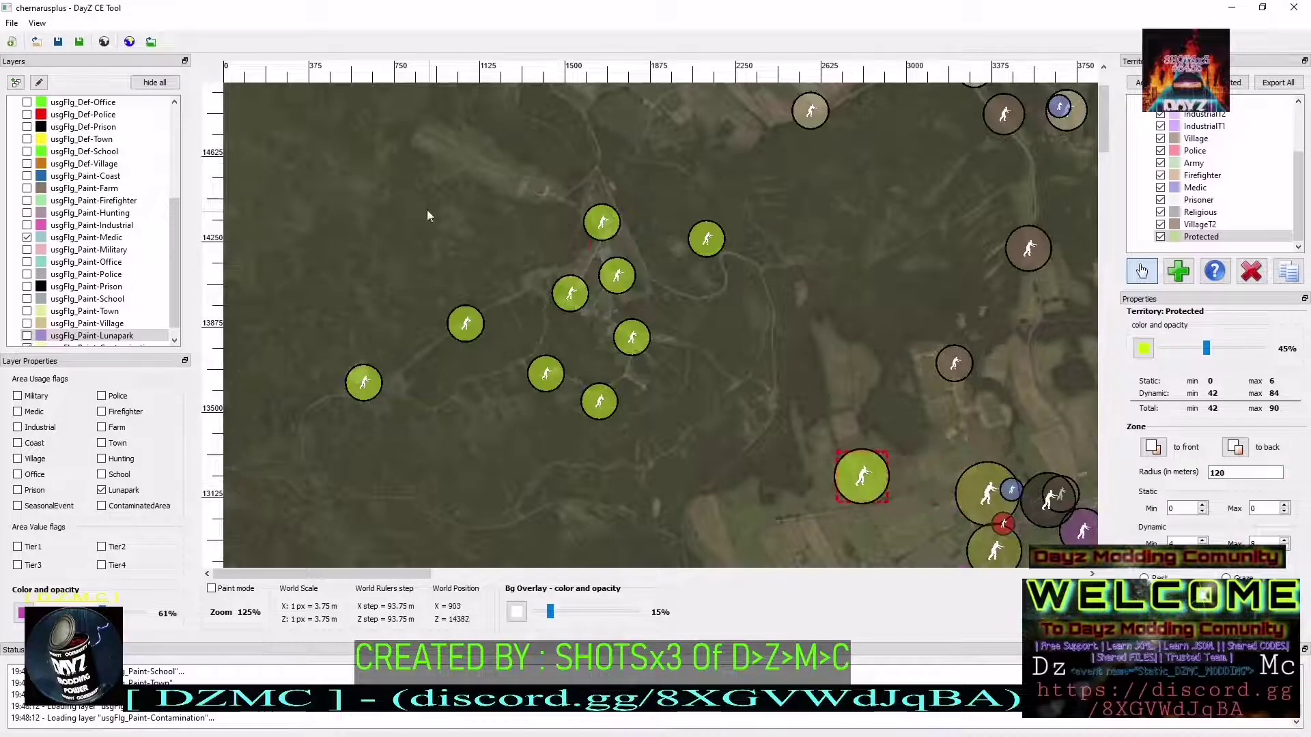
pyautogui.moveTo(258, 155); pyautogui.dragTo(770, 462)
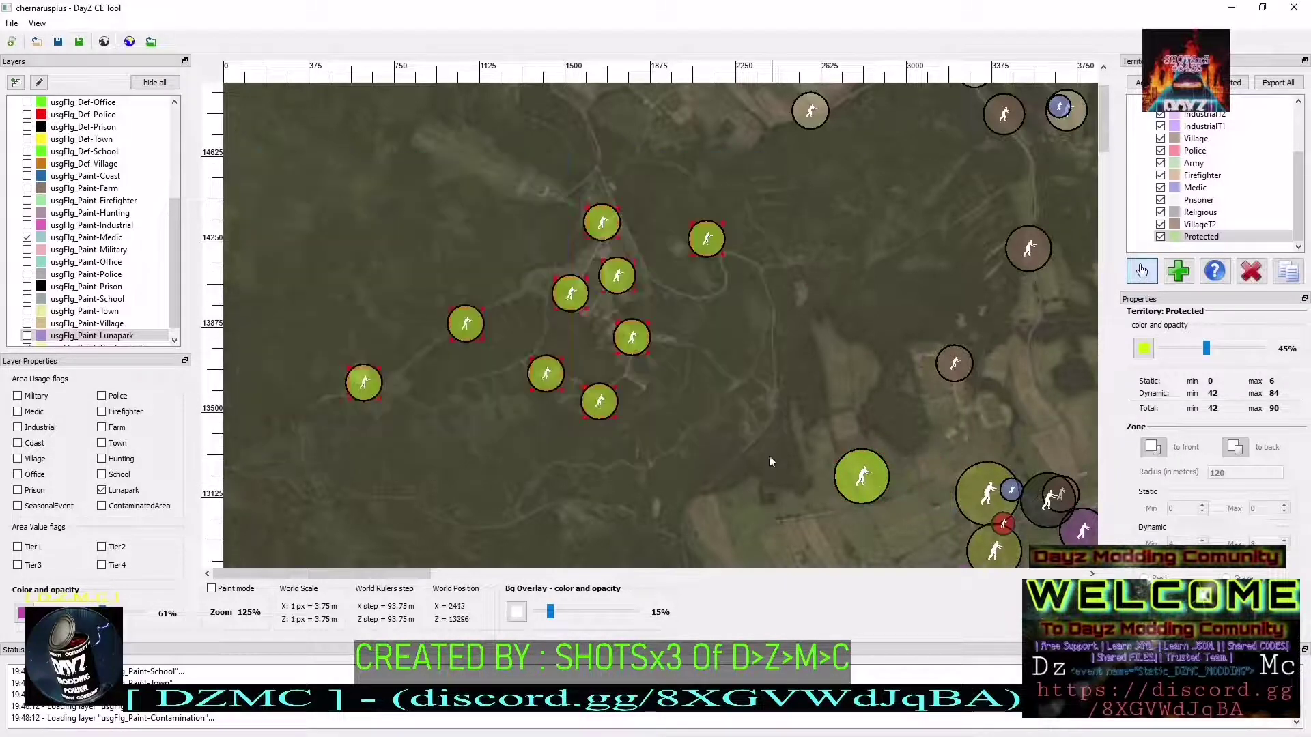
pyautogui.click(1251, 272)
pyautogui.moveTo(864, 481); pyautogui.dragTo(536, 193)
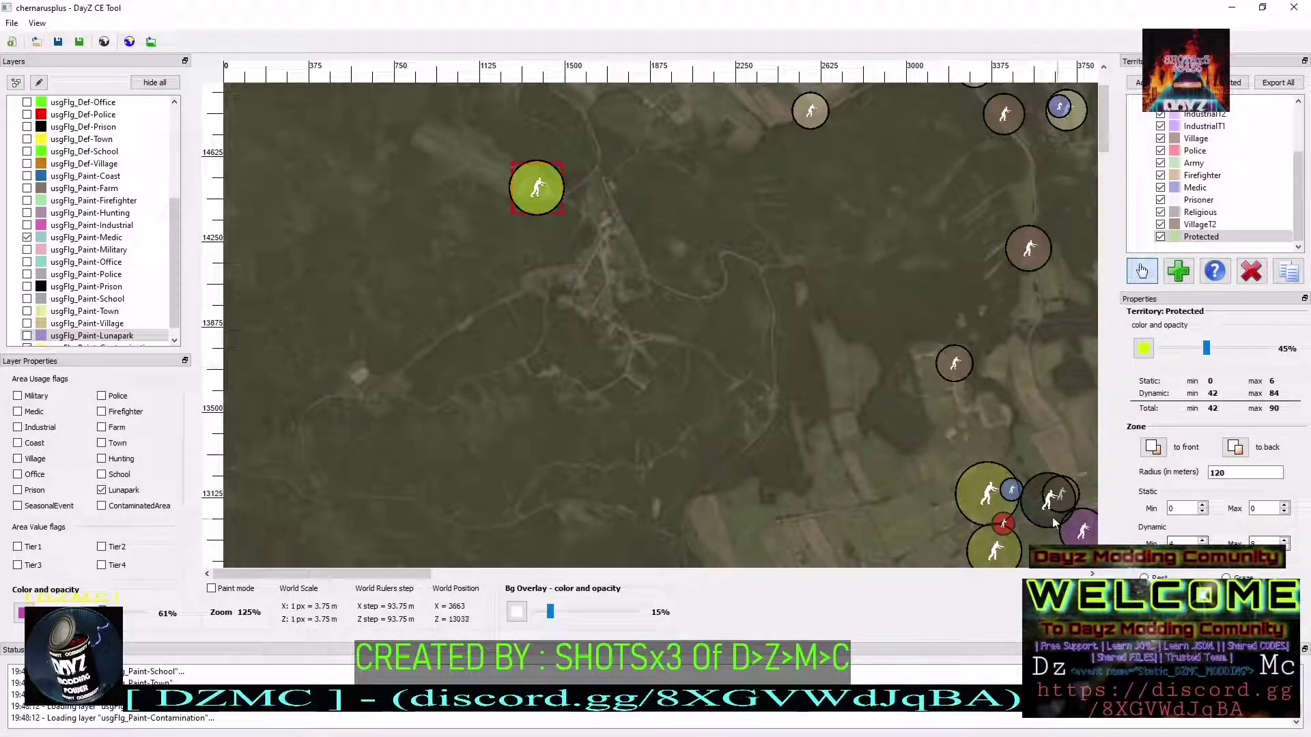
pyautogui.moveTo(551, 201)
pyautogui.mouseDown()
pyautogui.moveTo(562, 218)
pyautogui.moveTo(554, 208)
pyautogui.mouseUp()
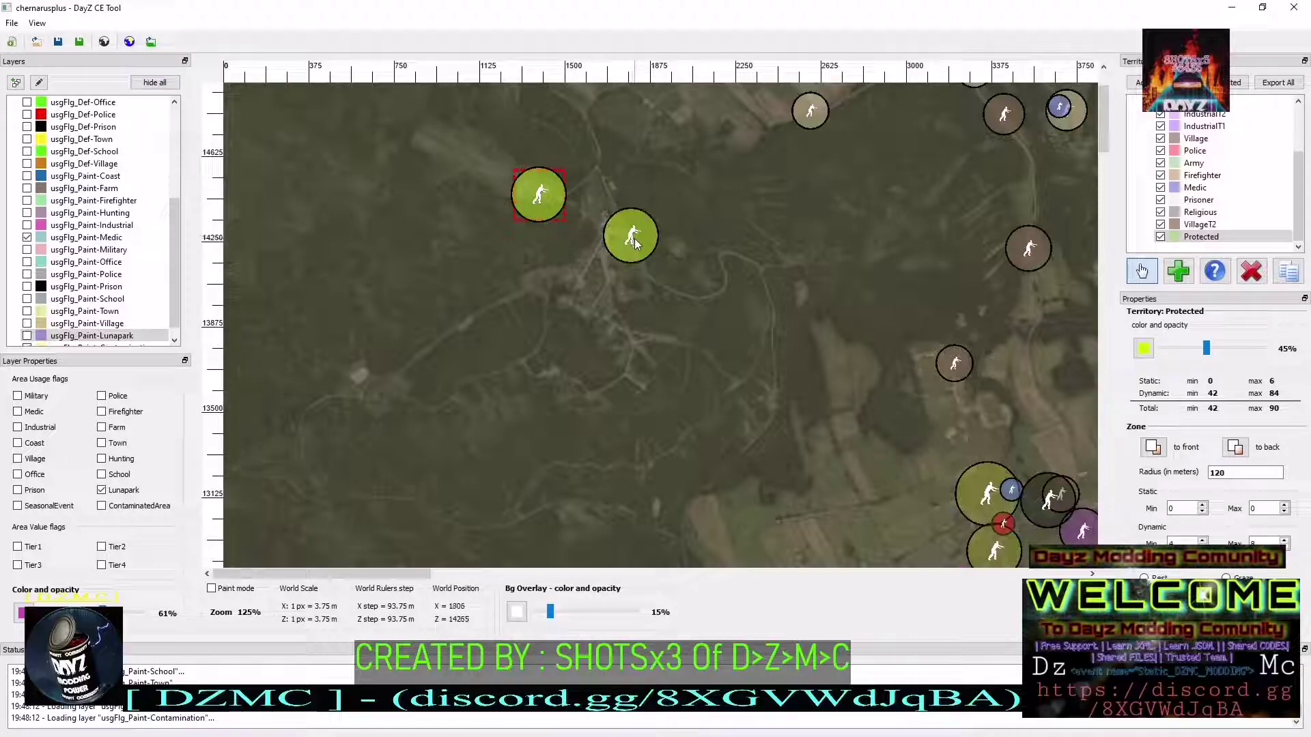
# Place eight copies of the 120-meter Protected zone over the village and along its surrounding roads
pyautogui.moveTo(635, 239); pyautogui.dragTo(607, 216)
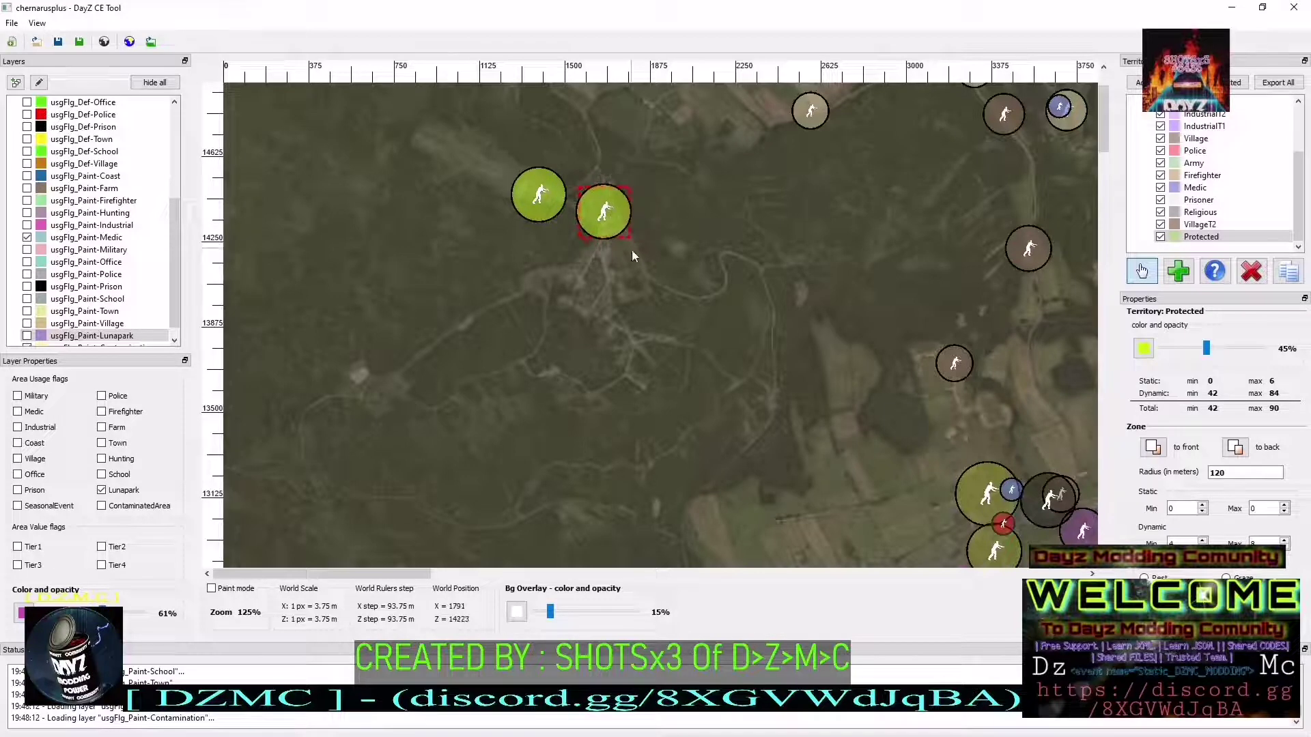
pyautogui.click(640, 284)
pyautogui.moveTo(640, 284); pyautogui.dragTo(591, 288)
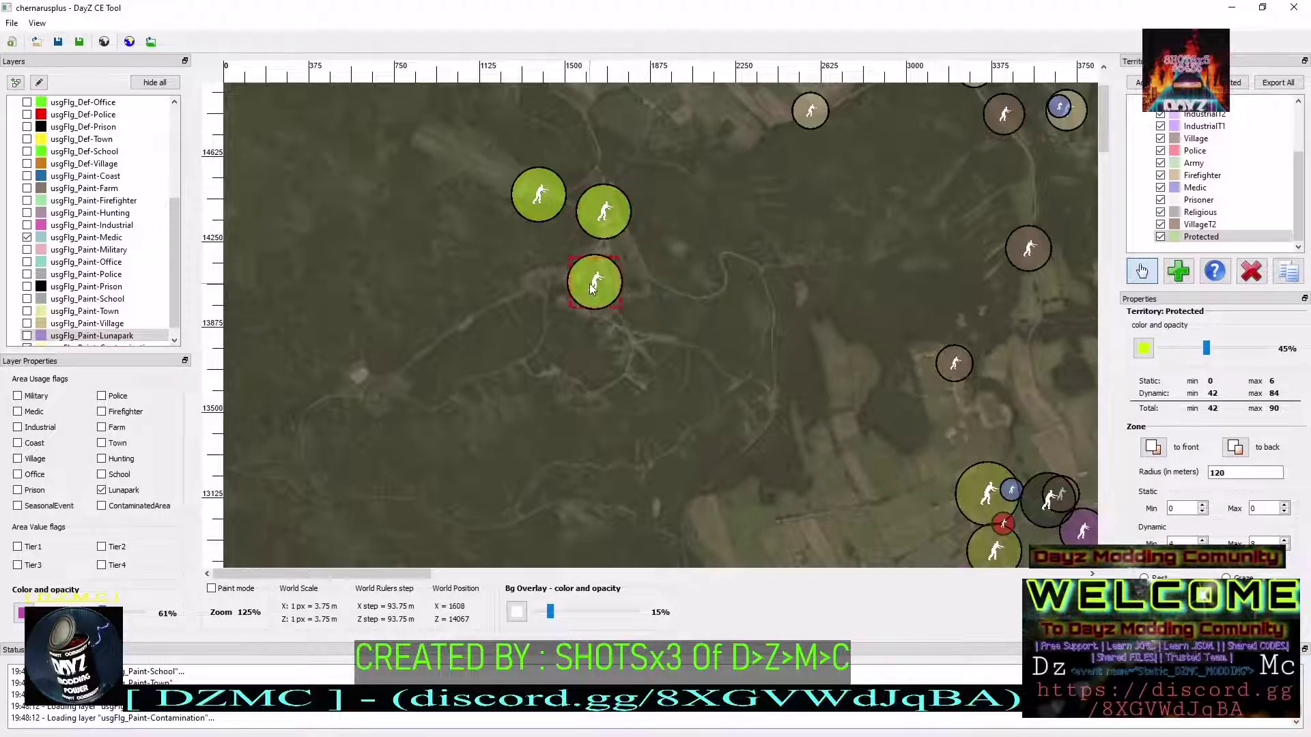
pyautogui.moveTo(643, 341); pyautogui.dragTo(638, 343)
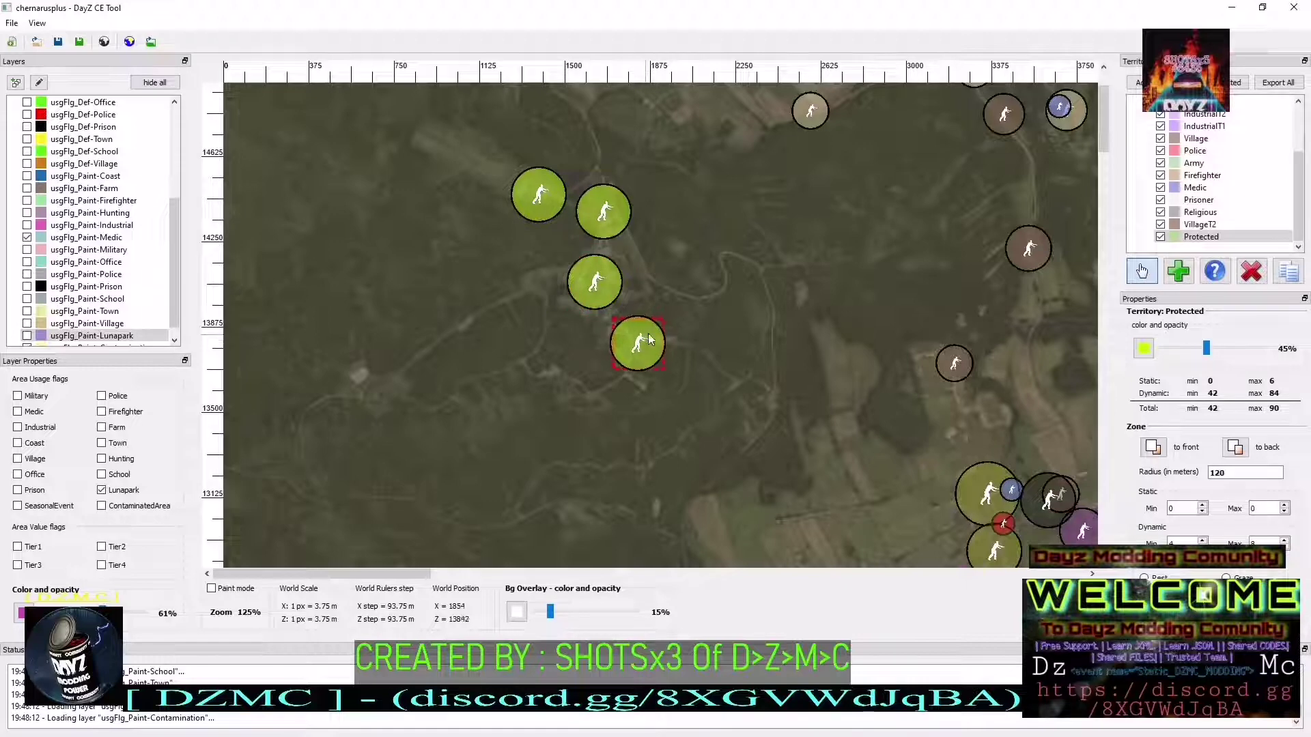
pyautogui.click(710, 271)
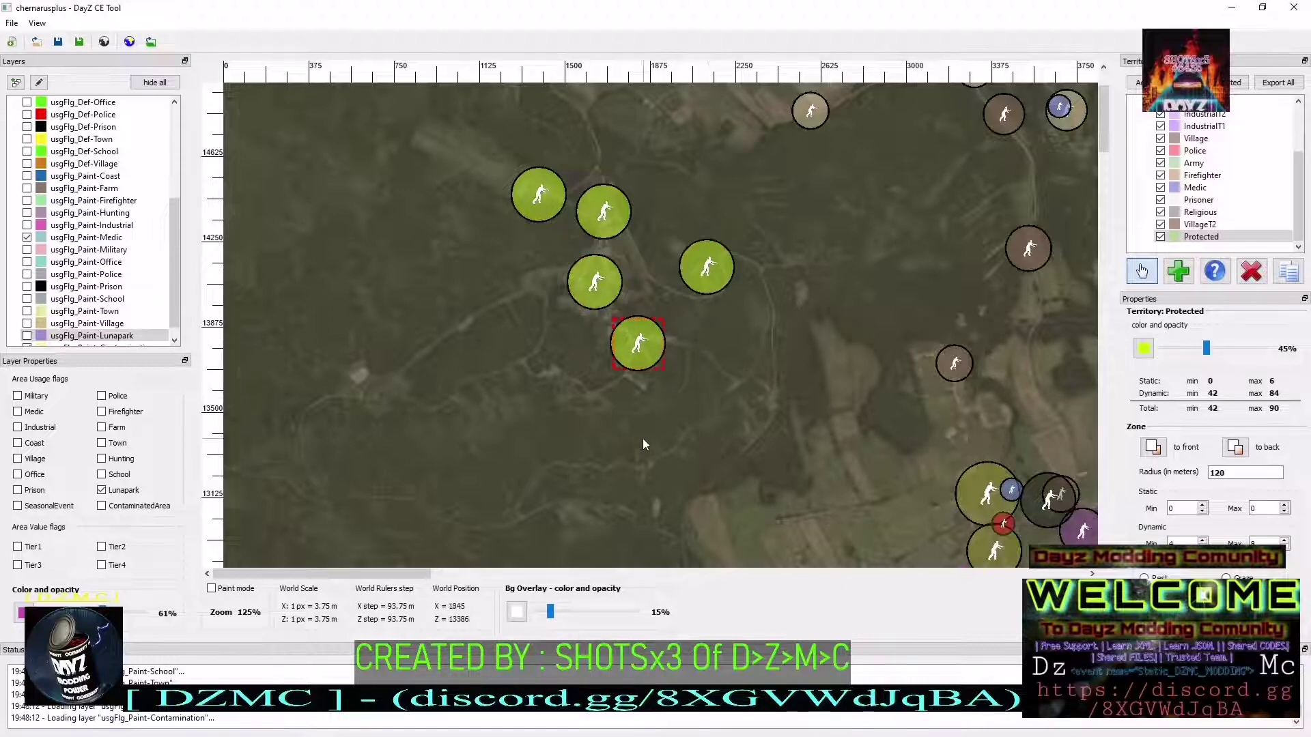
pyautogui.click(626, 433)
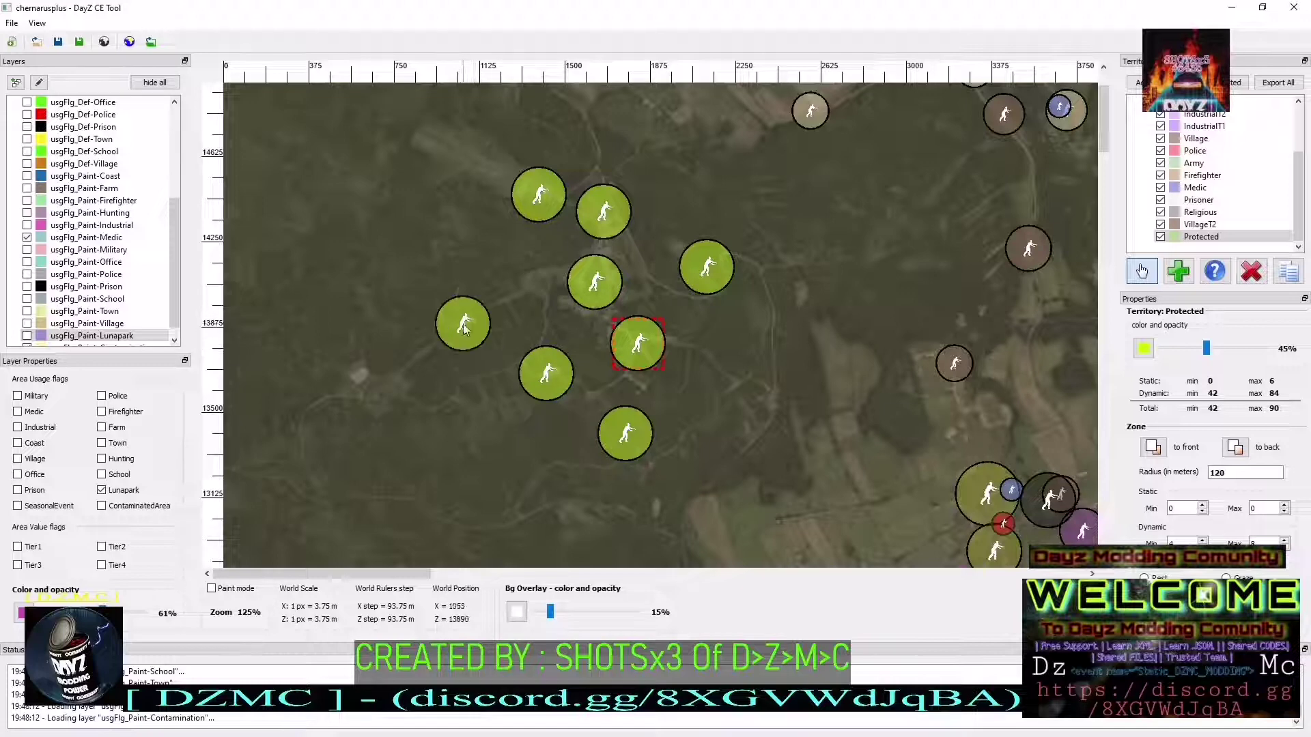
pyautogui.click(366, 381)
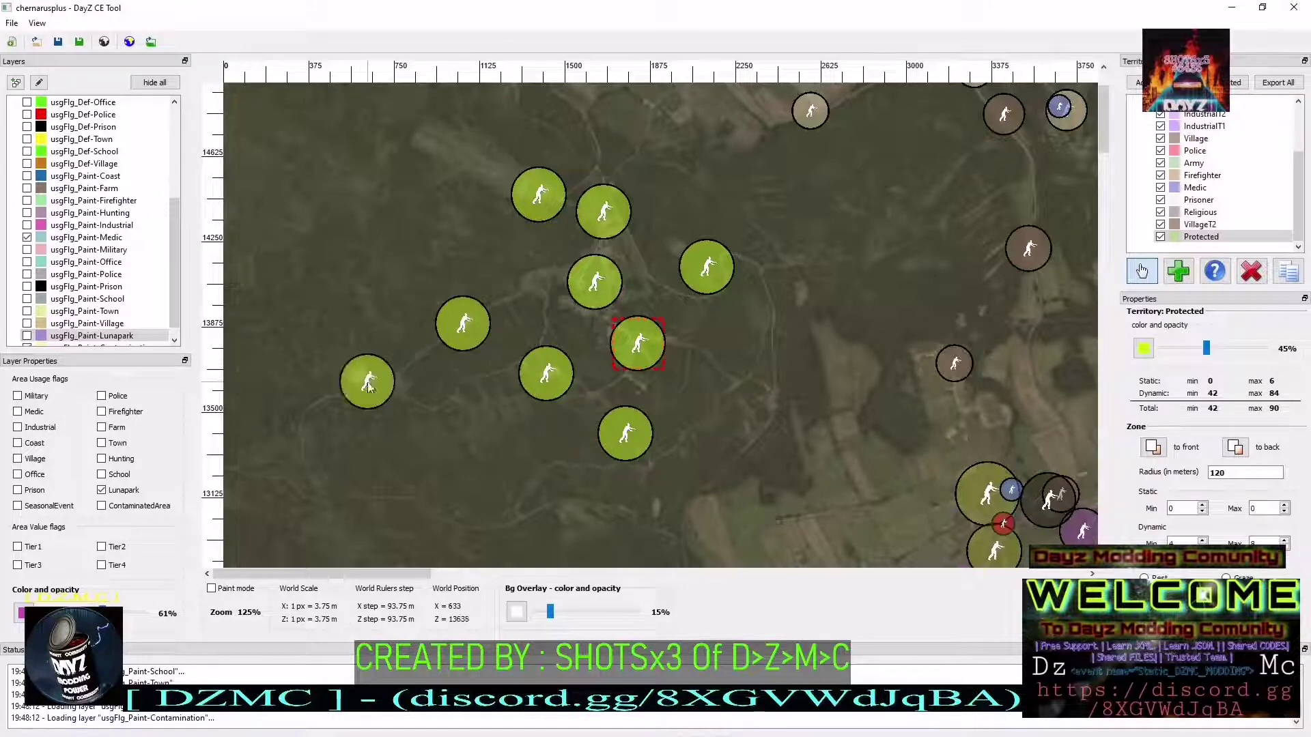
# Select the Protected zones around the village one by one and move the easternmost one slightly south-west
pyautogui.click(546, 213)
pyautogui.click(586, 295)
pyautogui.click(630, 346)
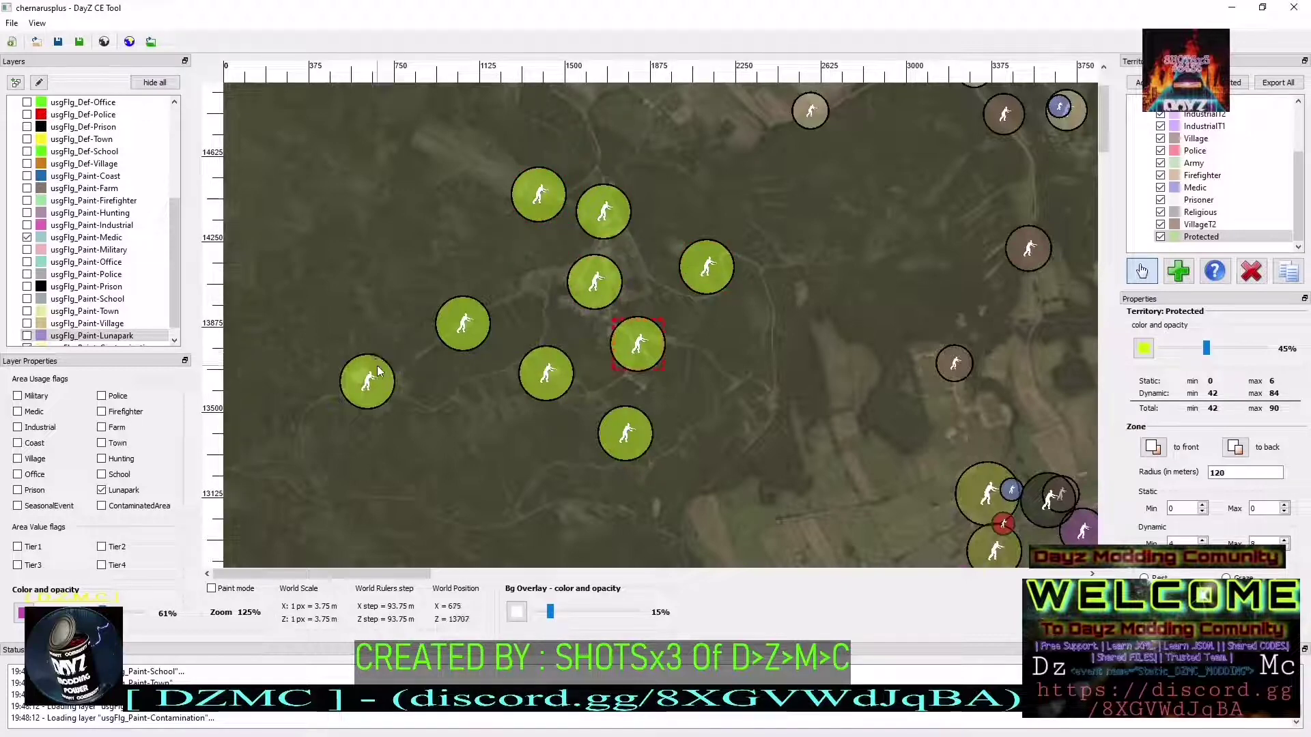
pyautogui.click(380, 391)
pyautogui.click(467, 333)
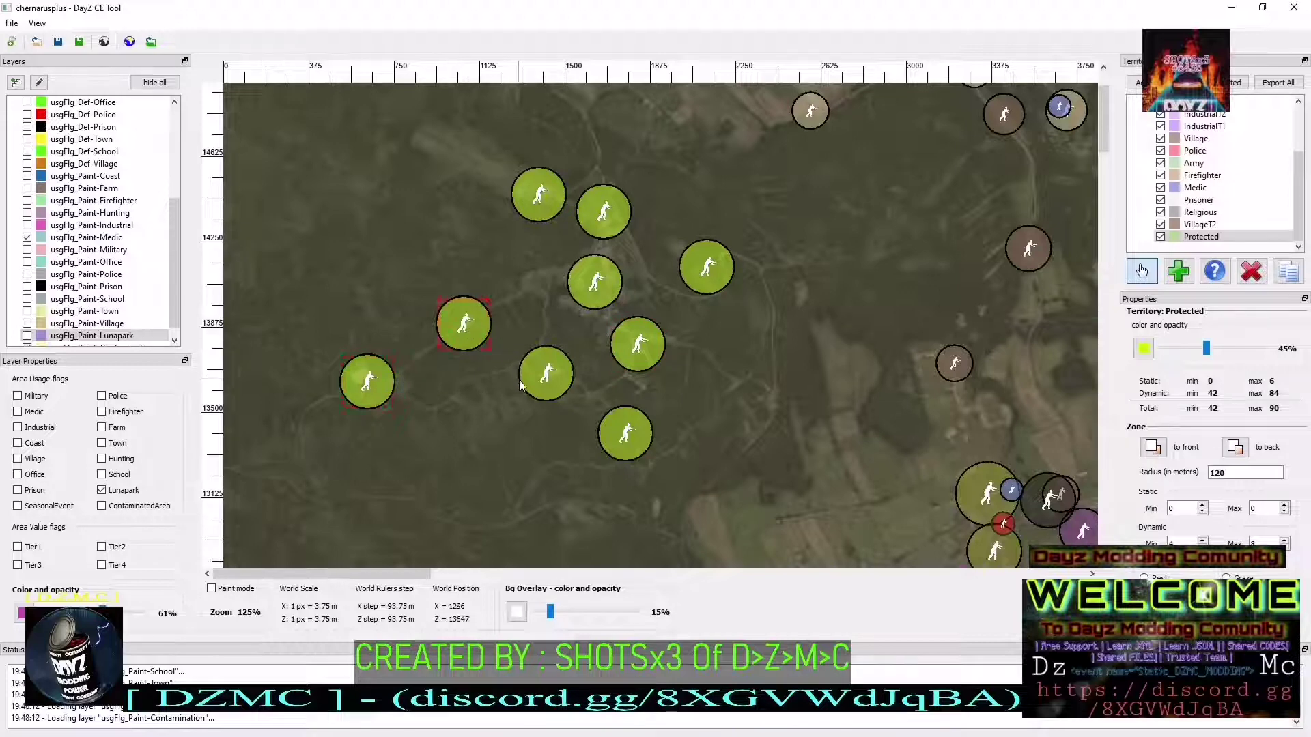
pyautogui.click(538, 381)
pyautogui.click(593, 286)
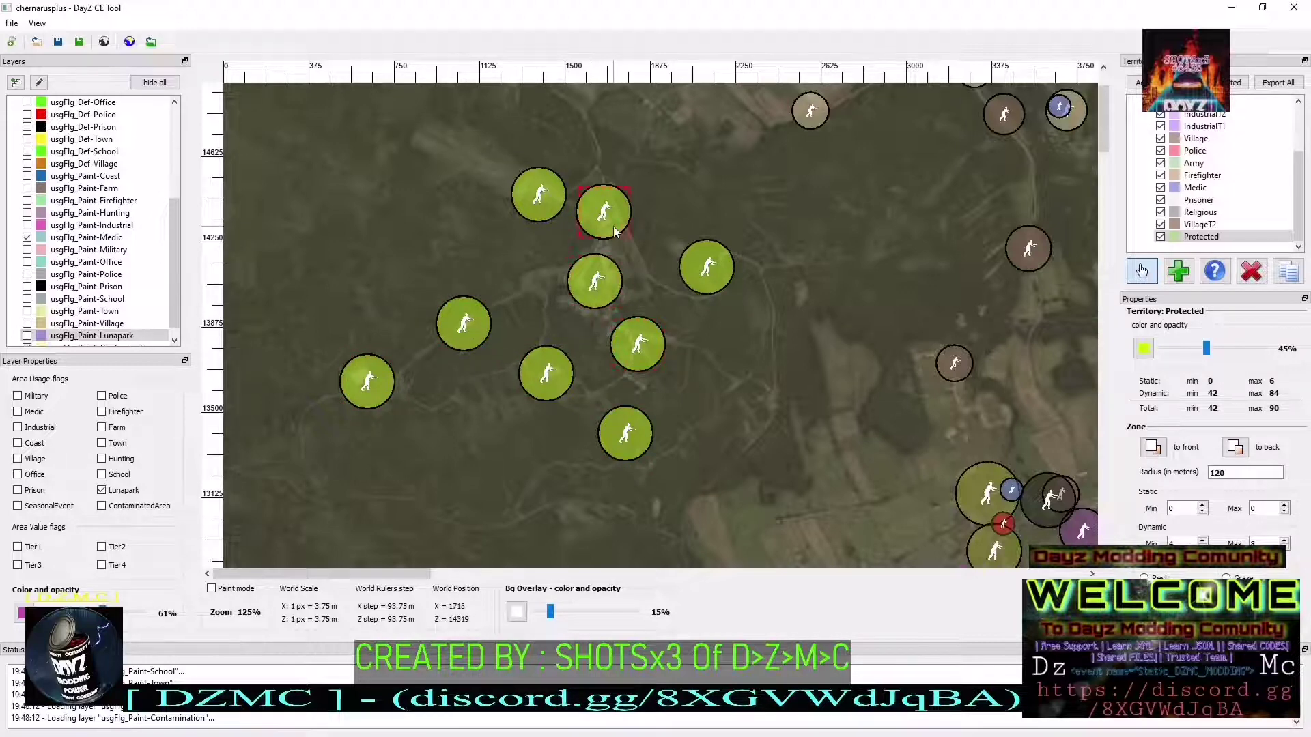
pyautogui.click(692, 256)
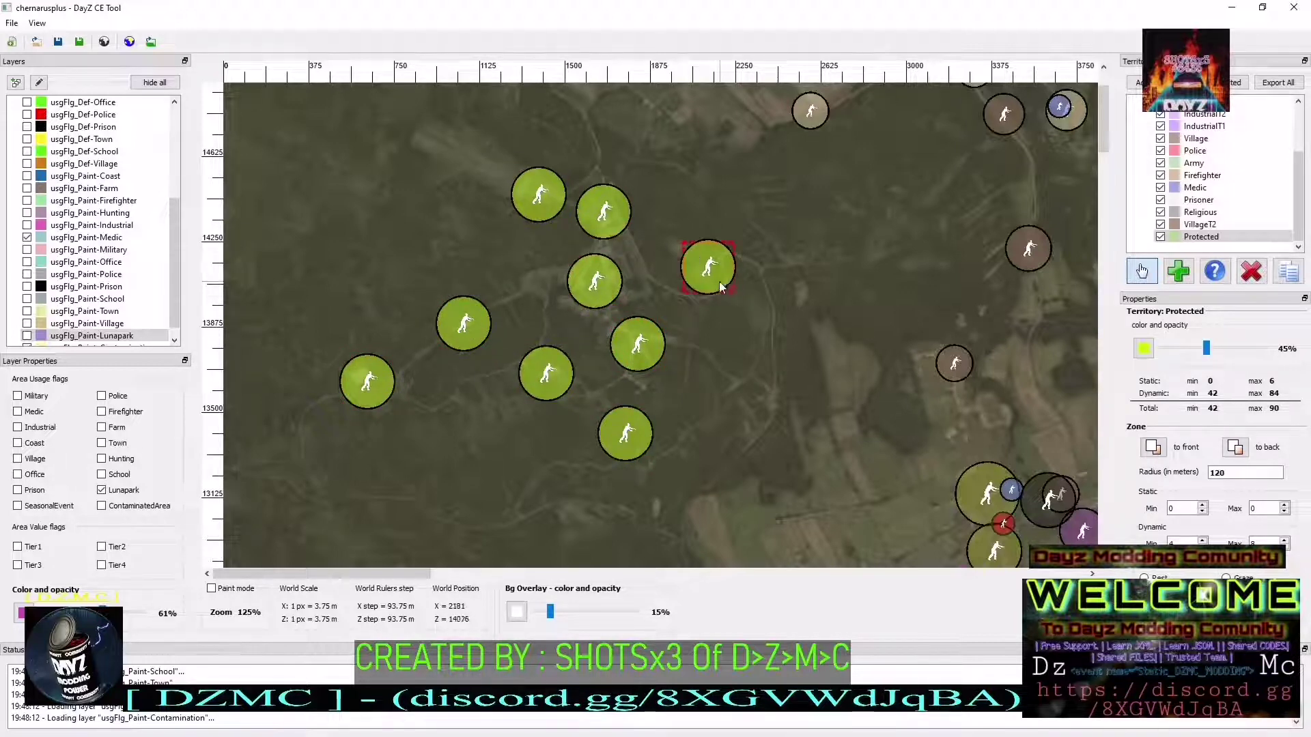
pyautogui.moveTo(721, 286); pyautogui.dragTo(715, 291)
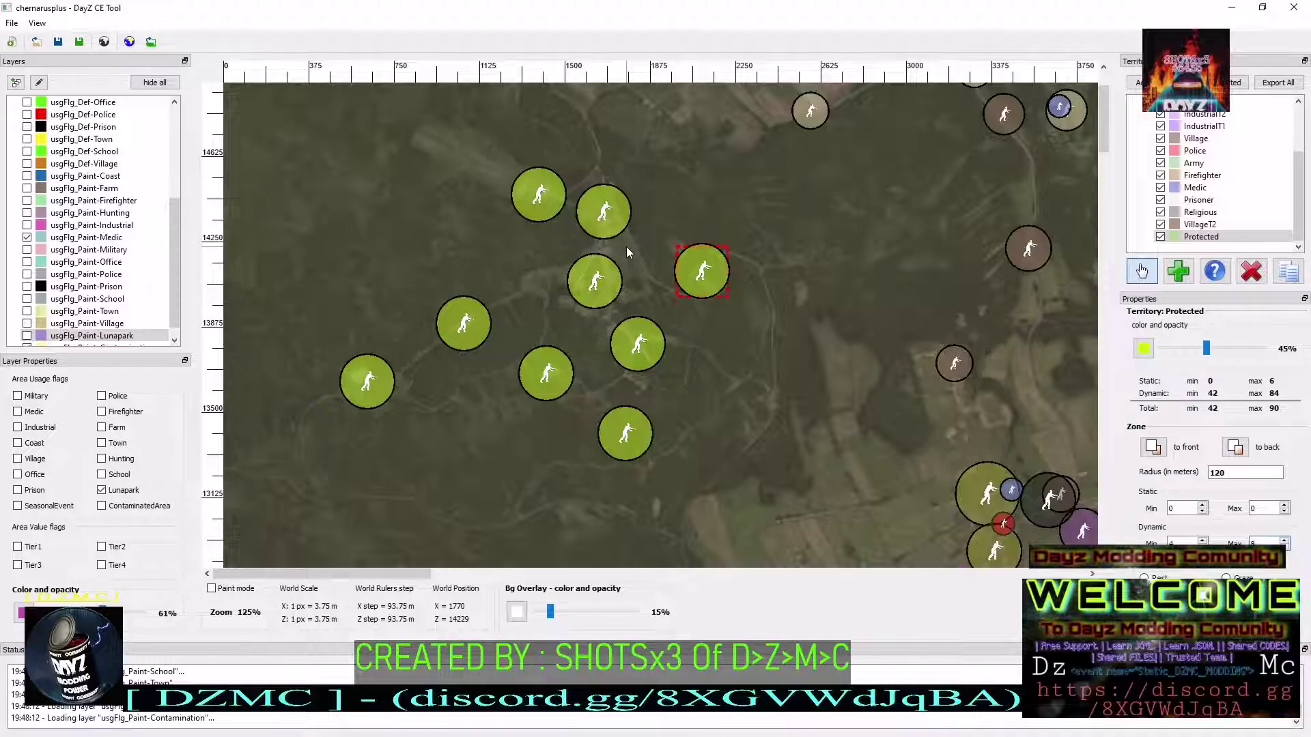
# Choose the Army territory, copy its zone north-east of the Protected cluster, and place the copy just south-east of the cluster
pyautogui.scroll(-2, 626, 252)
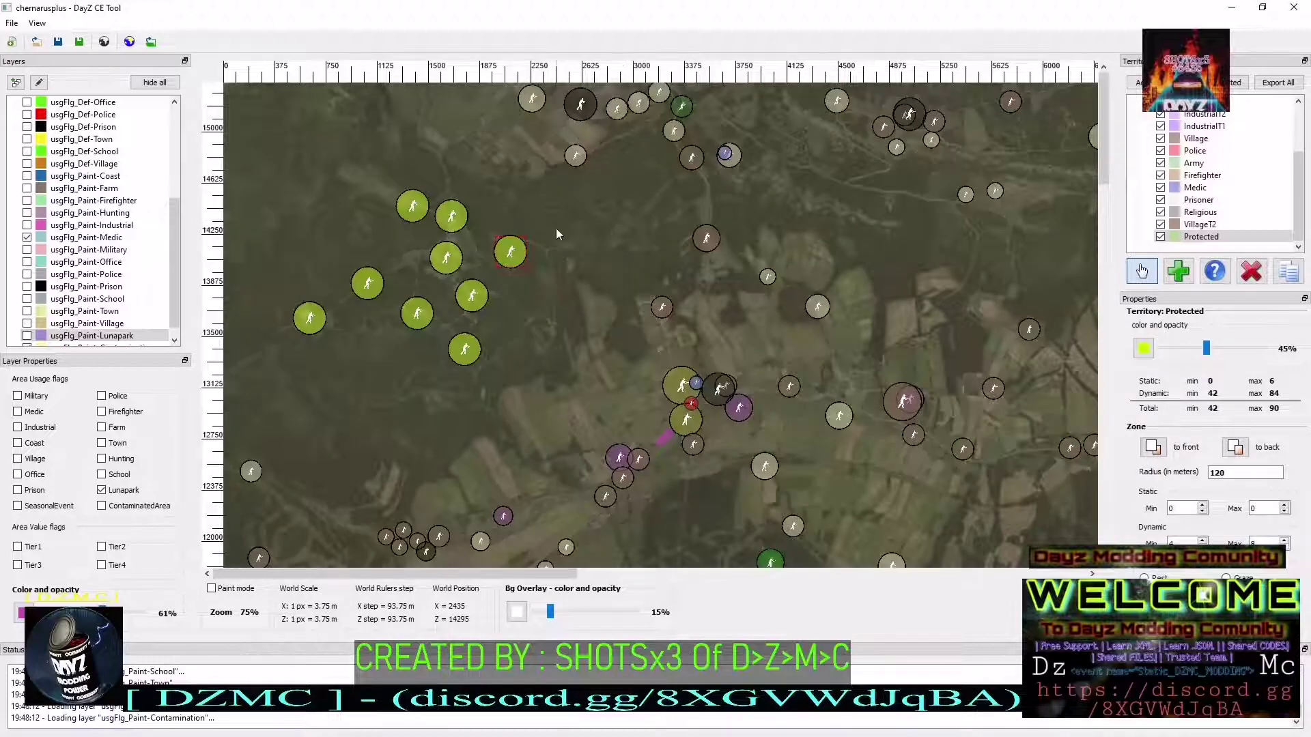
pyautogui.scroll(-2, 555, 228)
pyautogui.scroll(2, 539, 199)
pyautogui.click(542, 247)
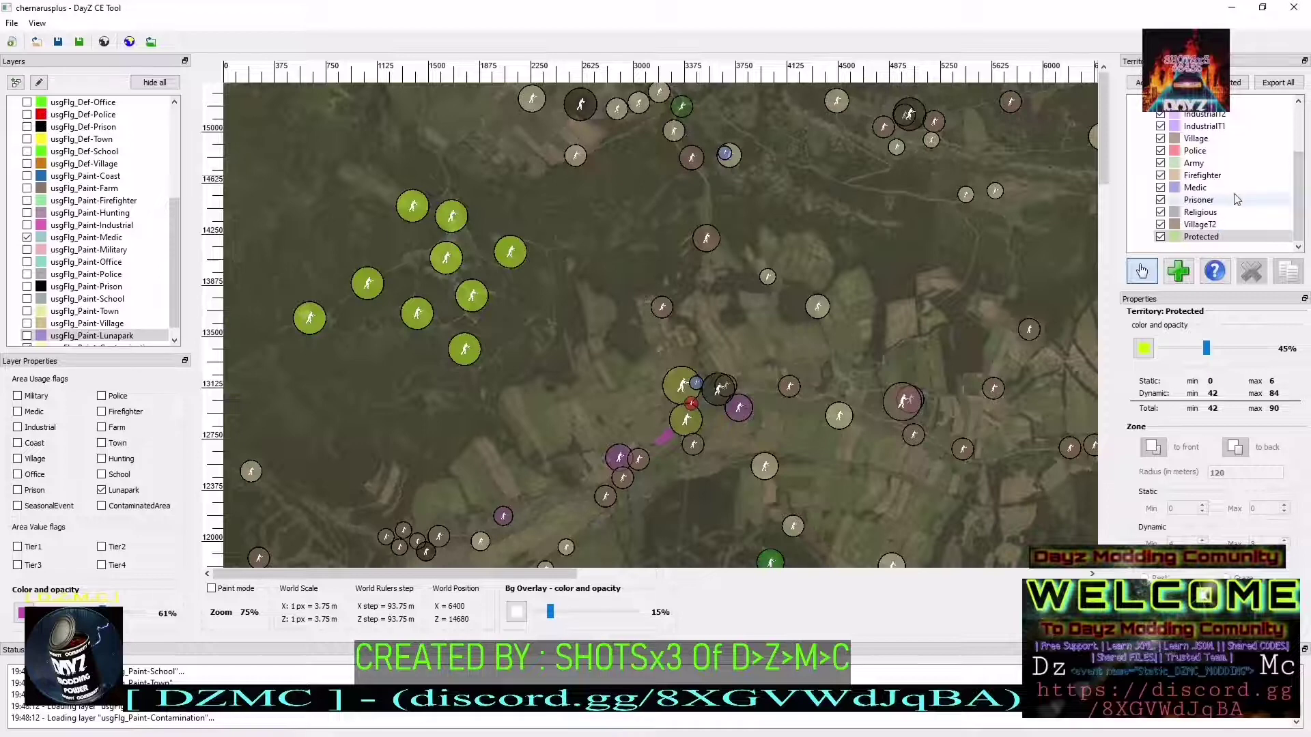
pyautogui.click(1203, 164)
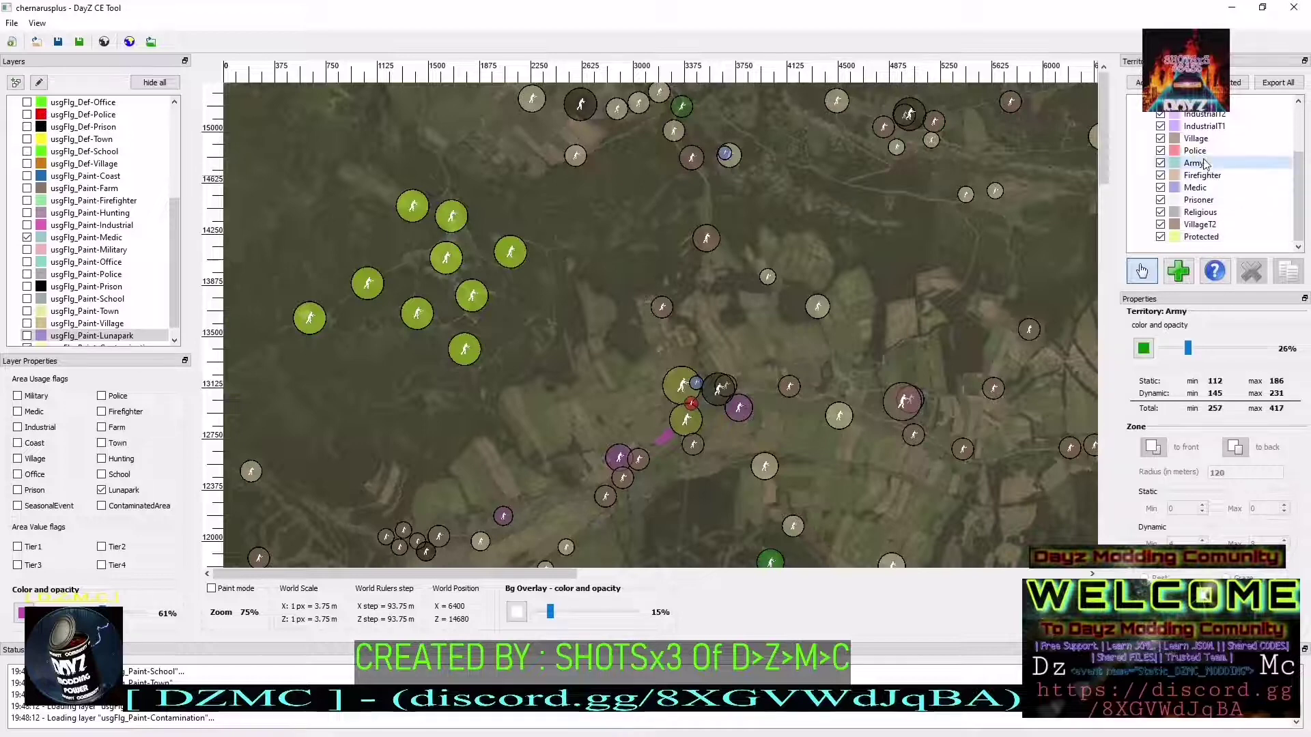
pyautogui.click(686, 109)
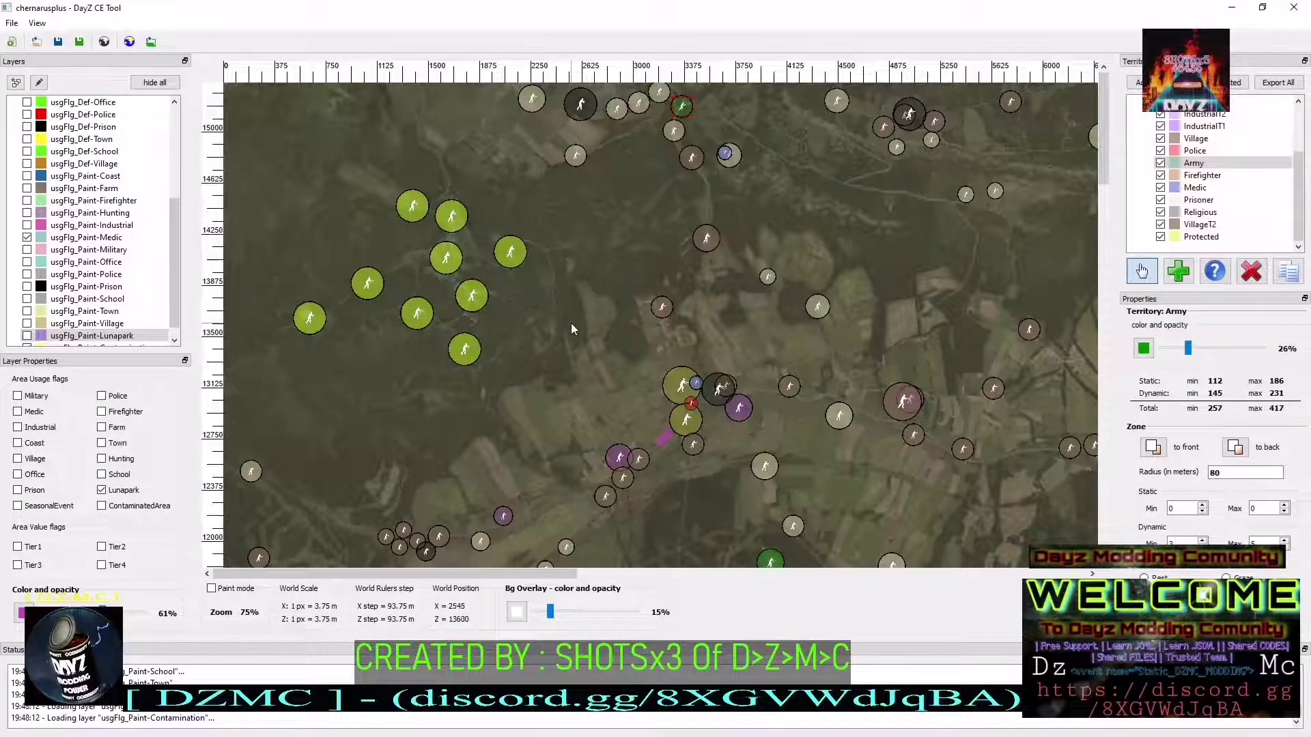
pyautogui.scroll(1, 571, 322)
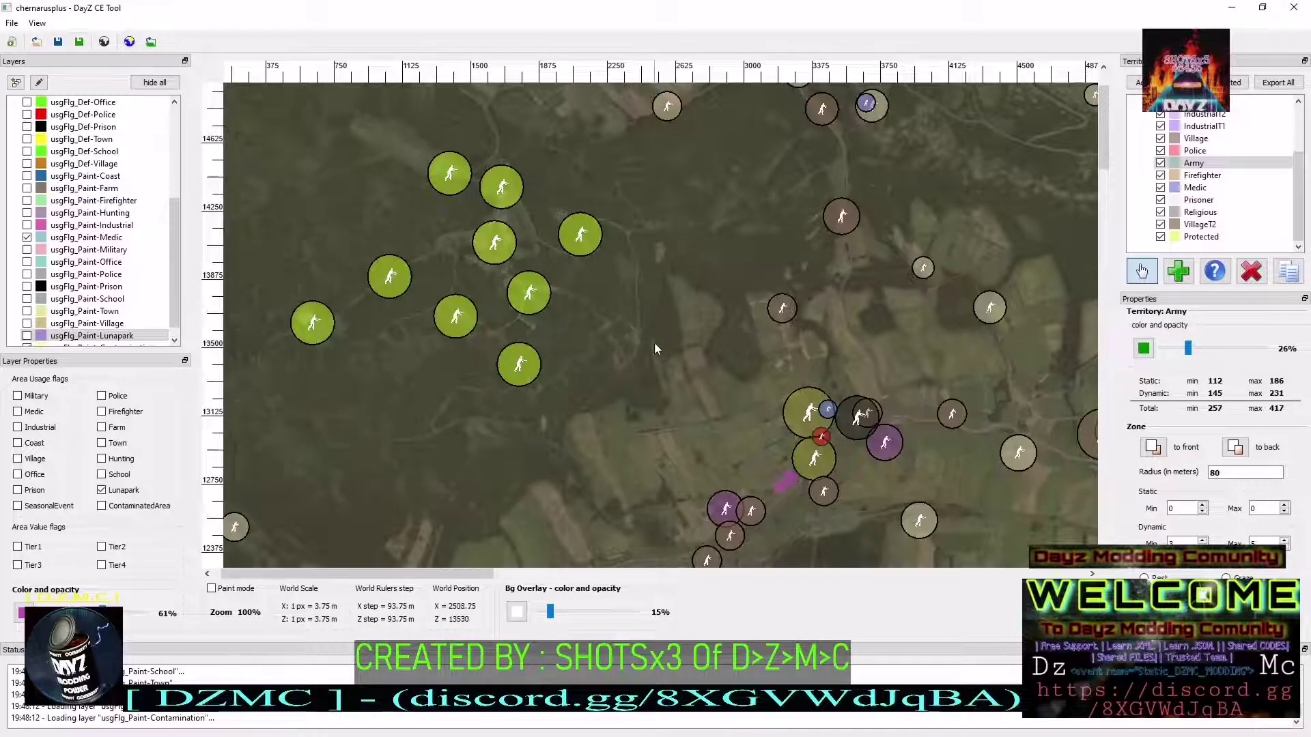
pyautogui.click(575, 421)
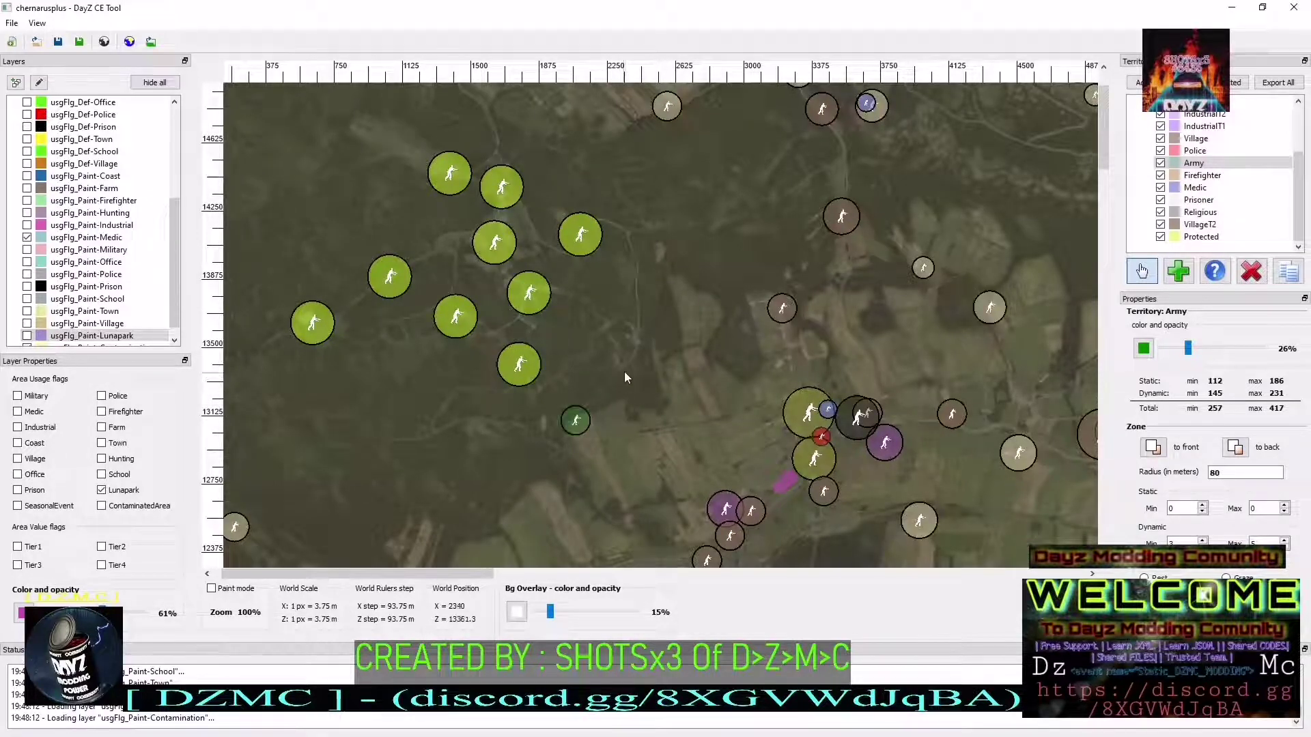
# Place five more Army zone copies around the east, south, west and north-east of the Protected cluster, then shift the north-eastern one south-east
pyautogui.click(644, 332)
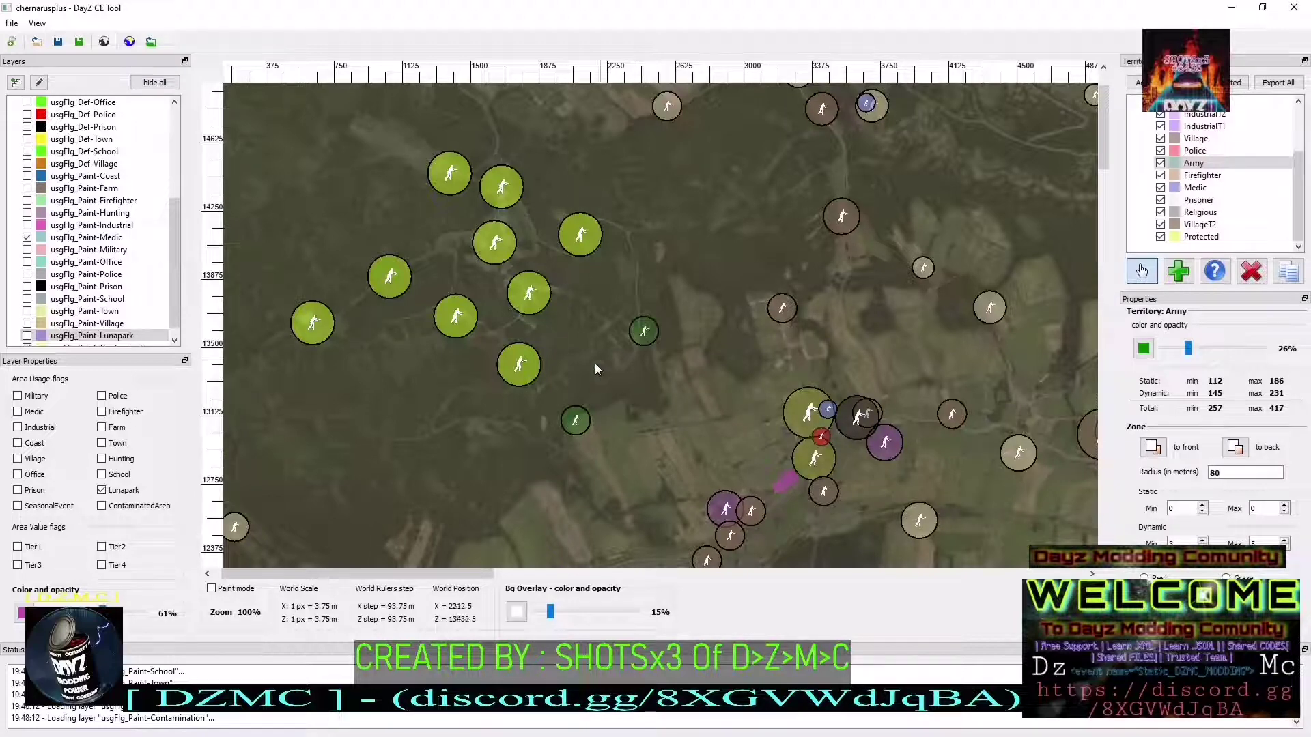
pyautogui.click(468, 427)
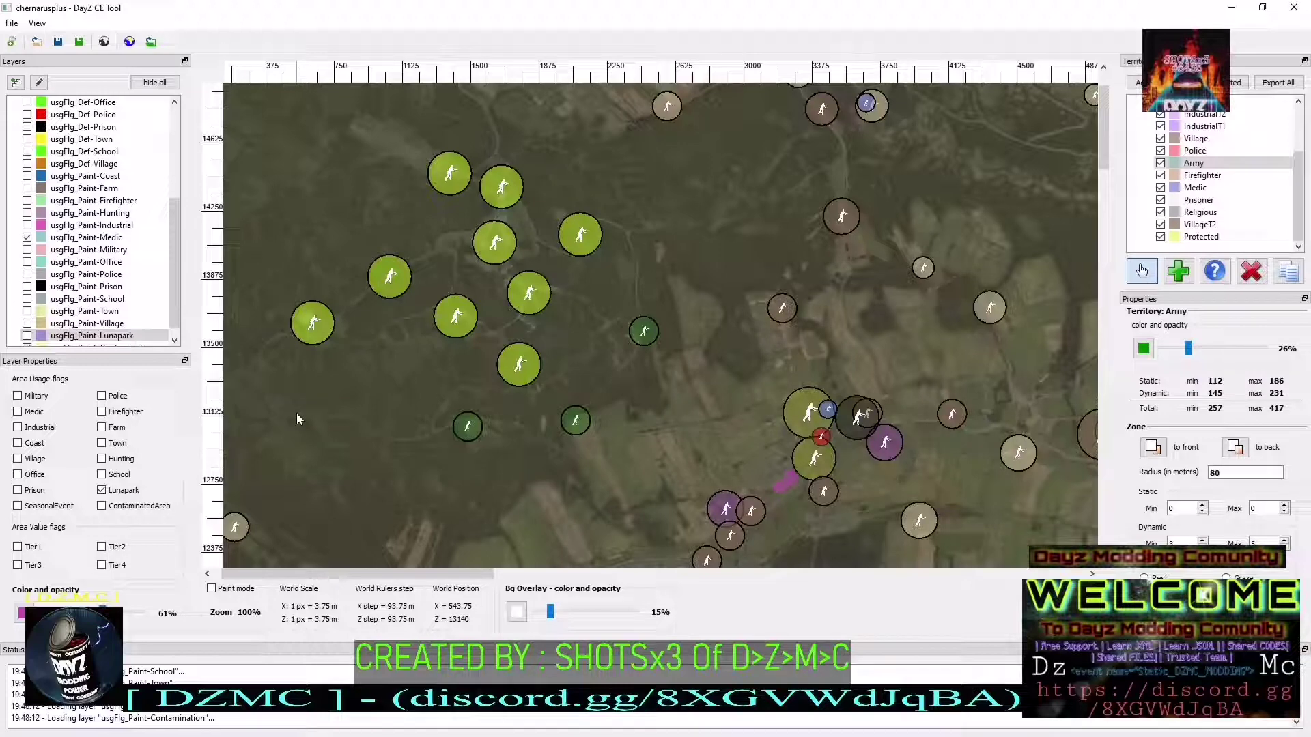
pyautogui.click(260, 362)
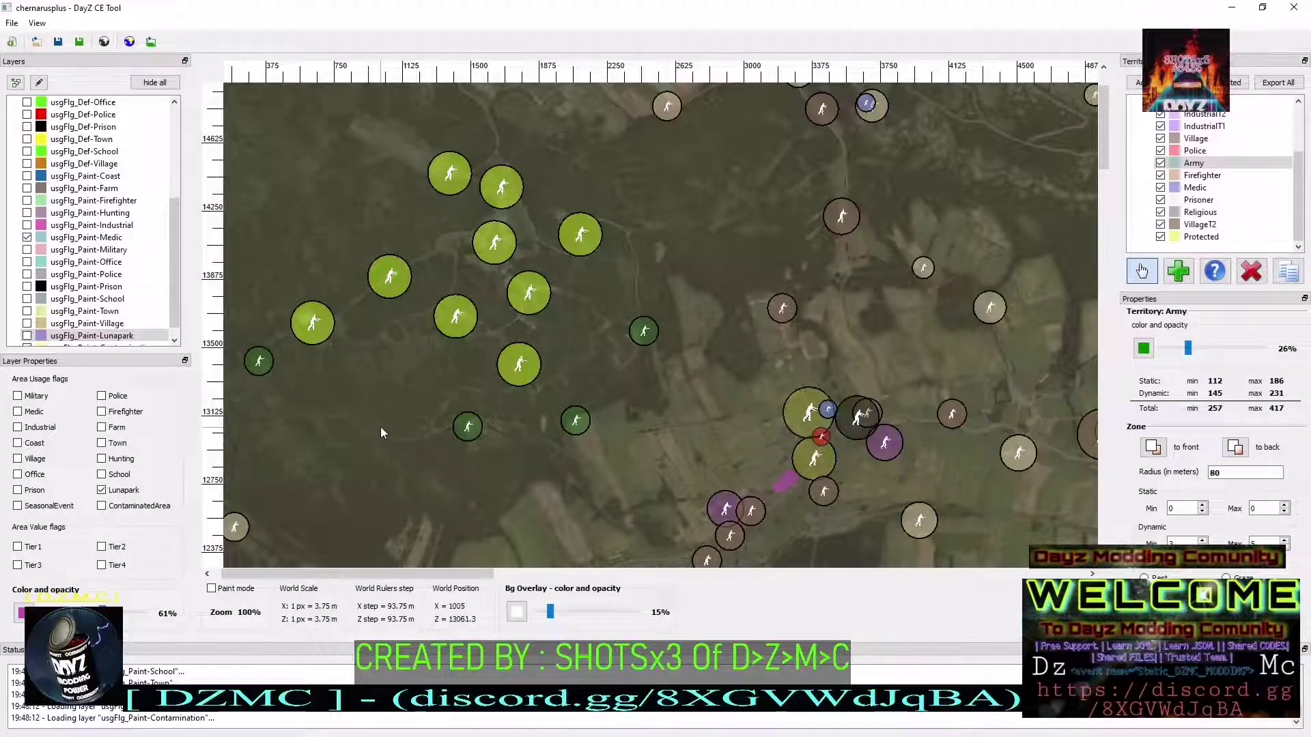
pyautogui.click(380, 406)
pyautogui.click(620, 195)
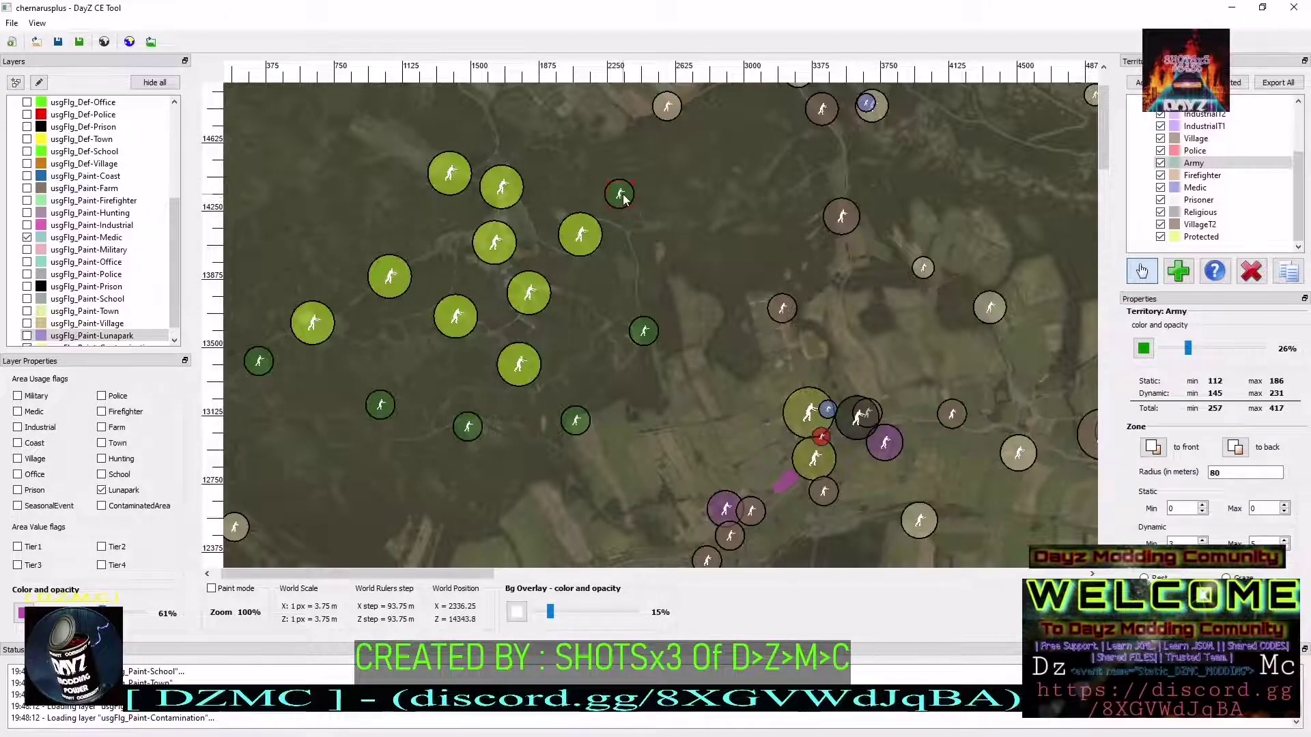
pyautogui.moveTo(622, 194); pyautogui.dragTo(659, 210)
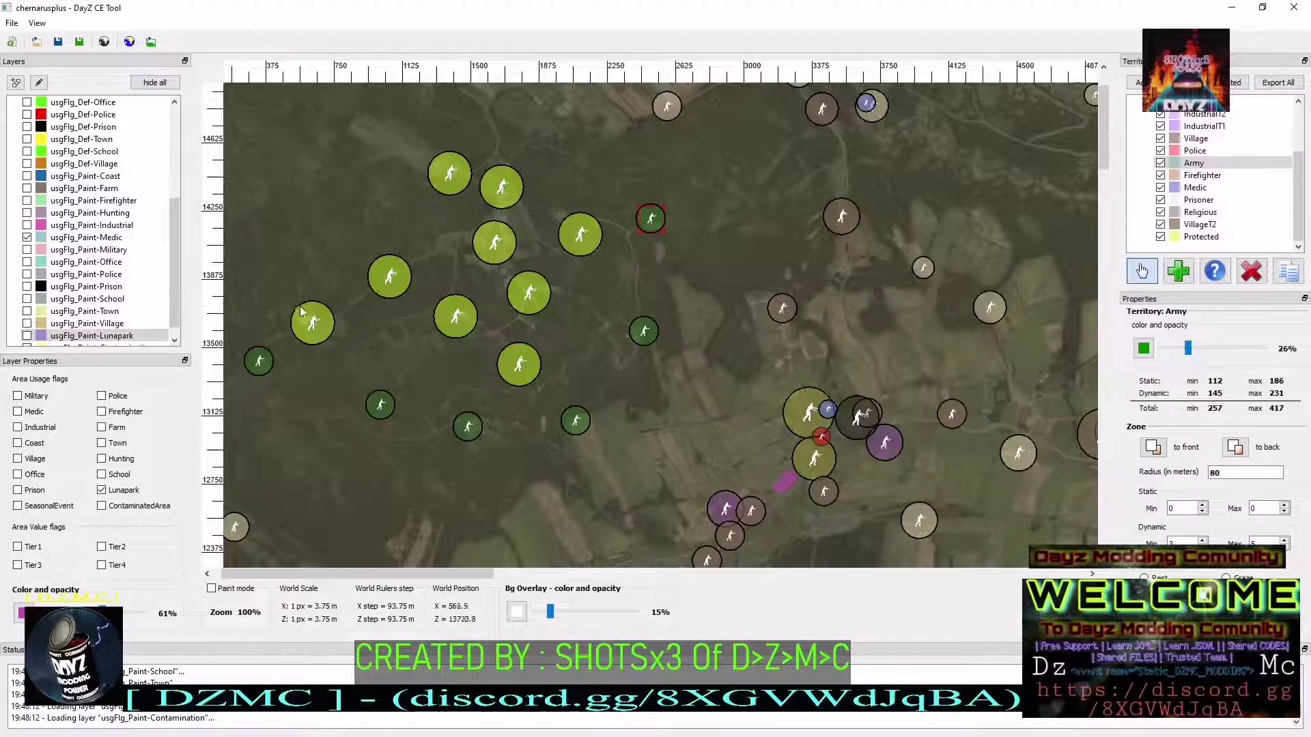
# Select zones in the Protected and Army territories around the village and move the westernmost Army zone slightly south
pyautogui.click(559, 303)
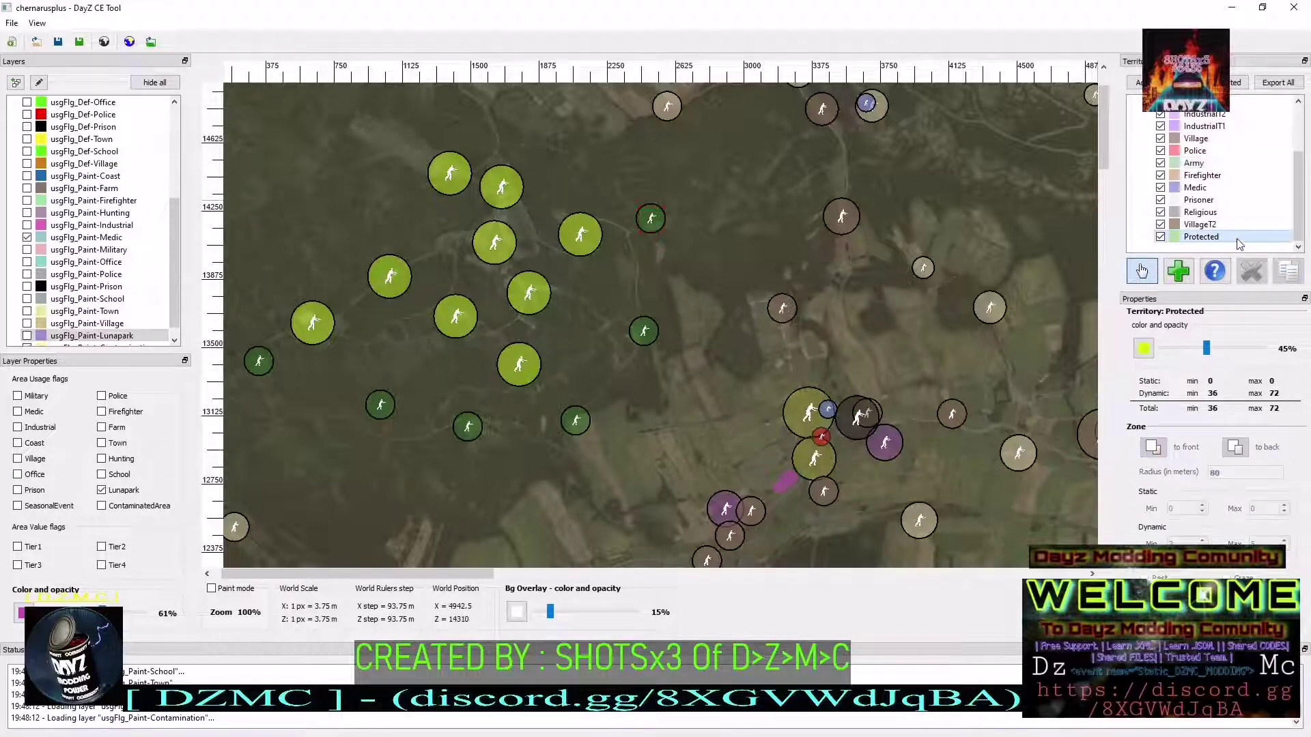
pyautogui.click(505, 244)
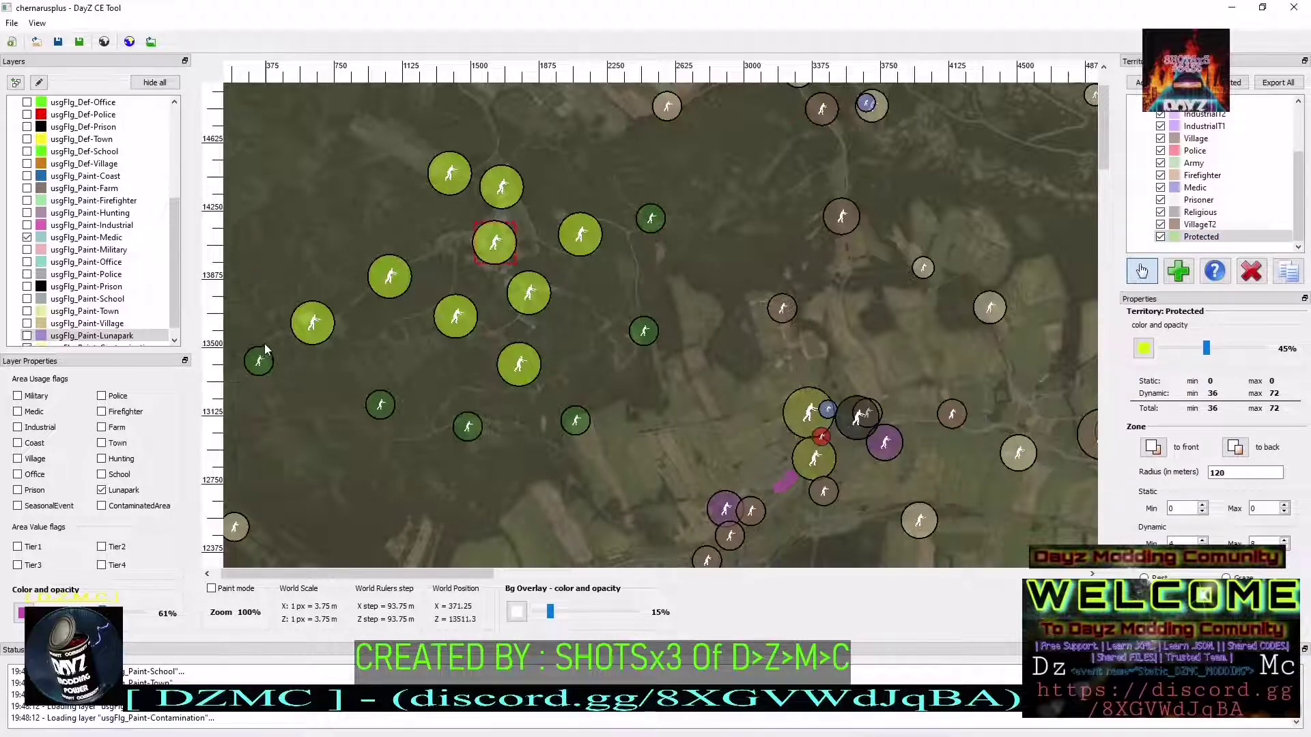
pyautogui.click(256, 374)
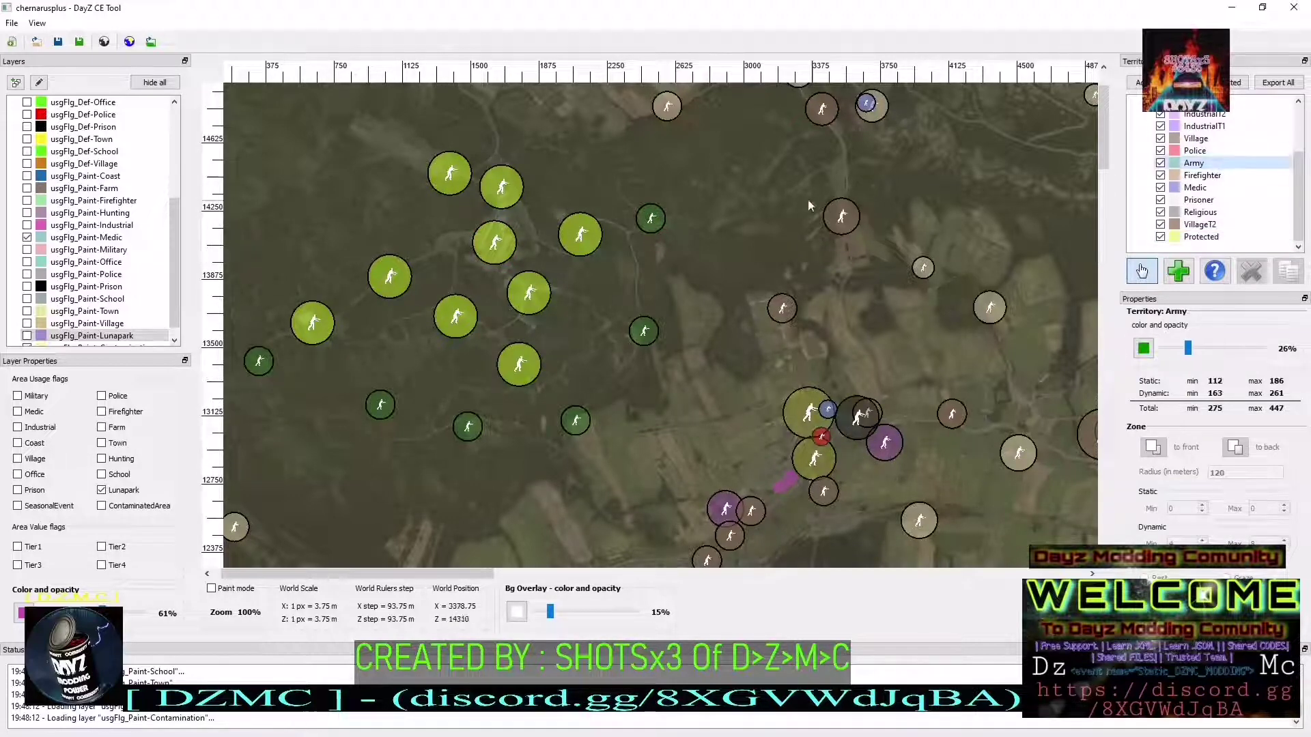
pyautogui.click(651, 221)
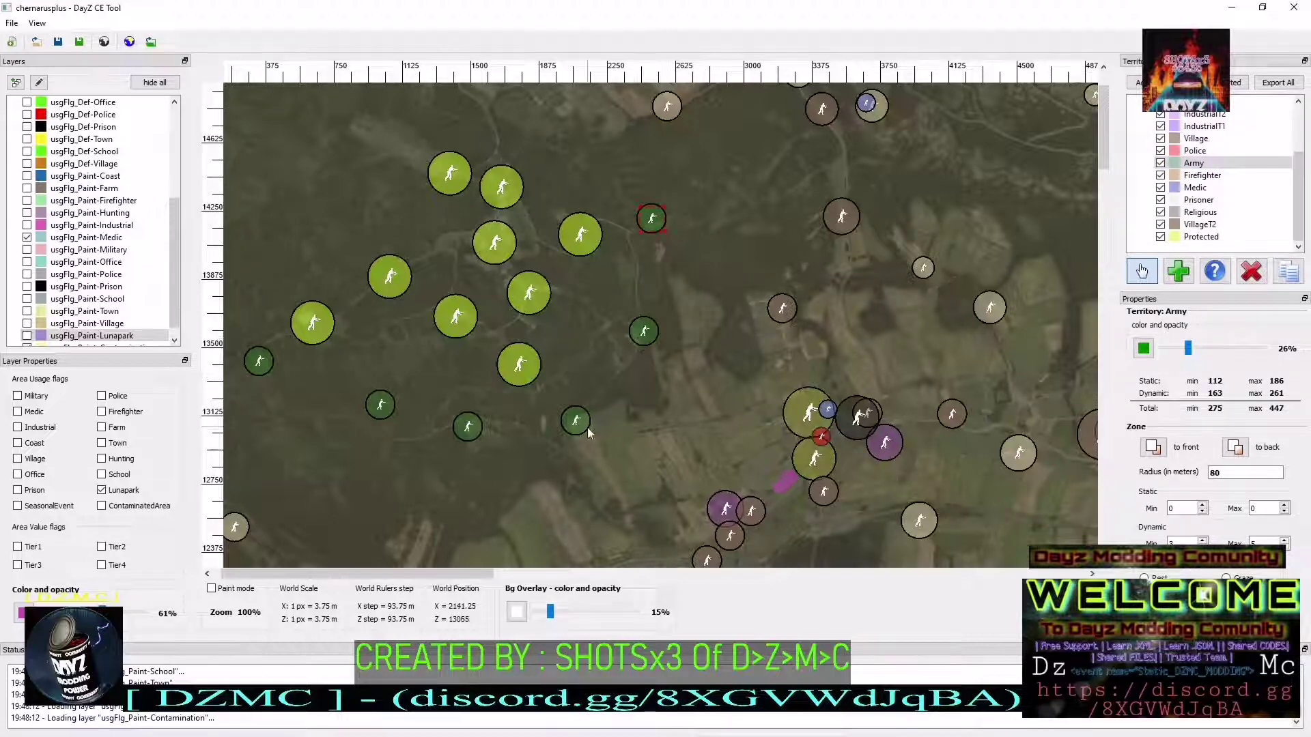
pyautogui.moveTo(261, 361); pyautogui.dragTo(256, 384)
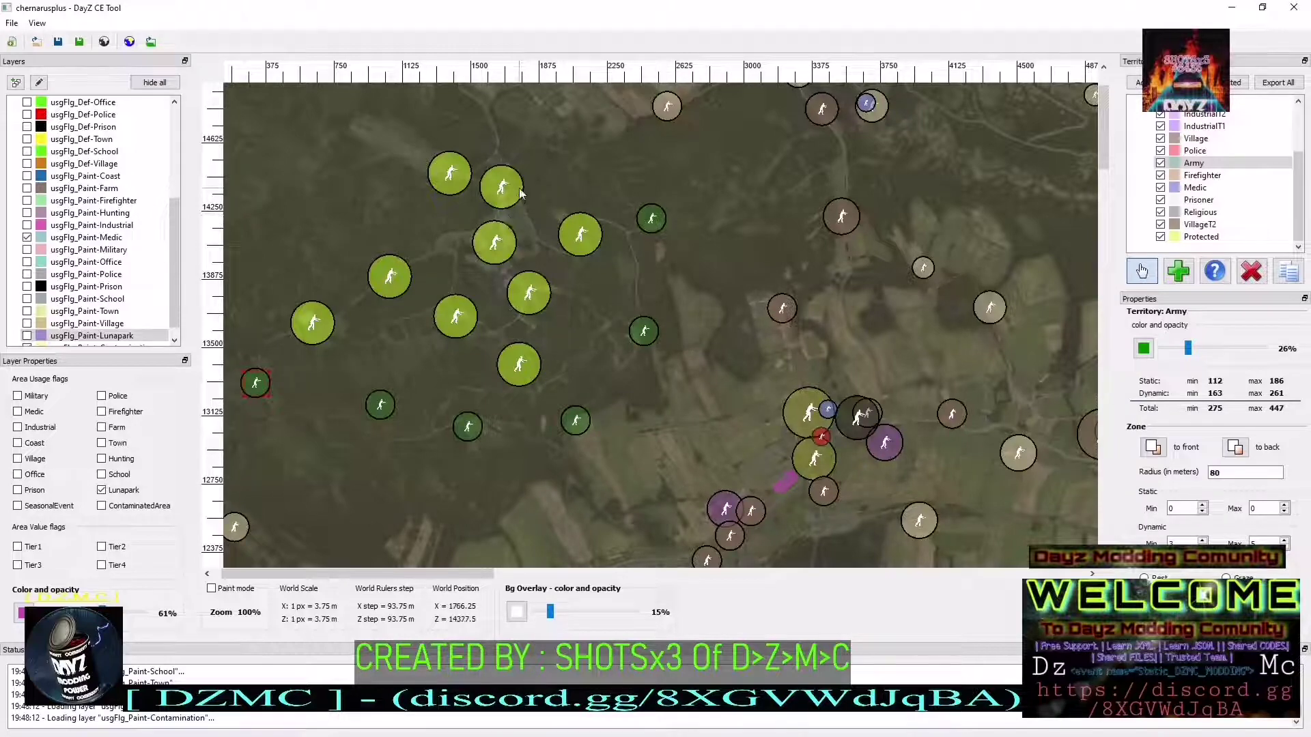
# Go to the island off the south-east coast and try to select its northernmost zone
pyautogui.scroll(-4, 714, 235)
pyautogui.scroll(-4, 716, 233)
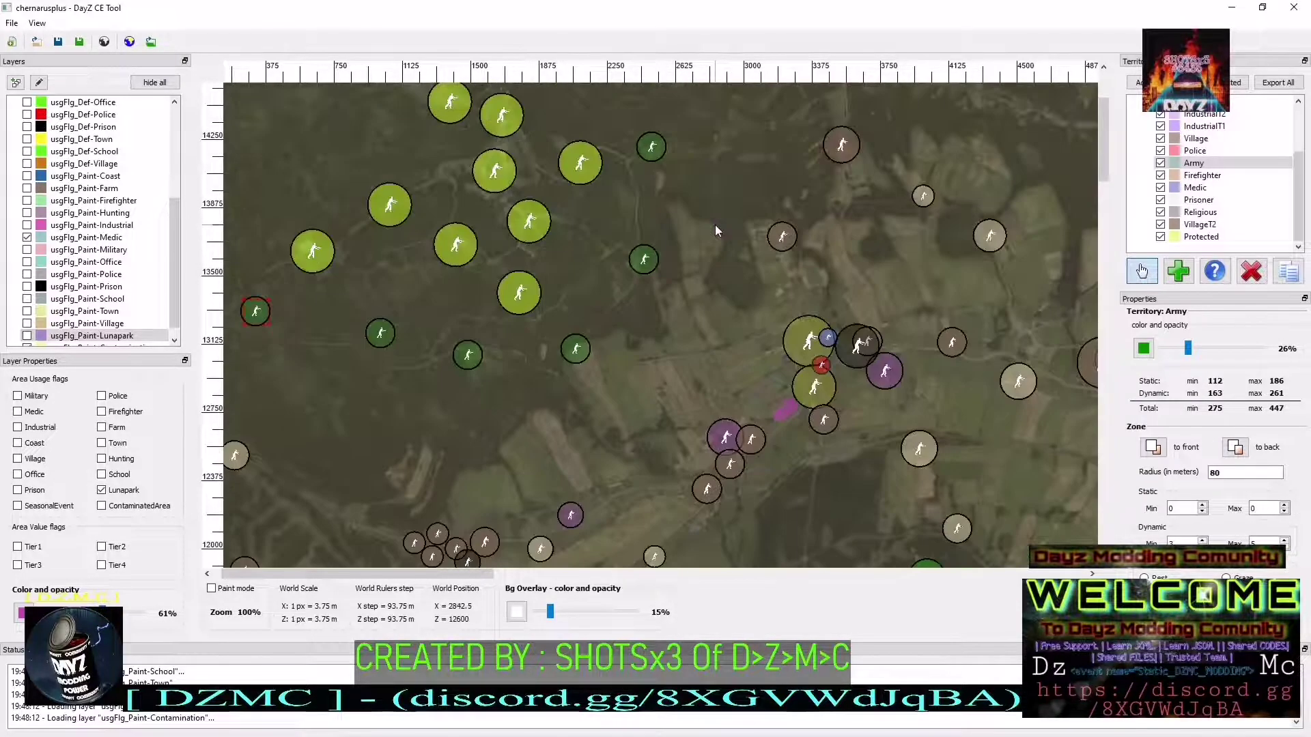
pyautogui.scroll(-2, 715, 230)
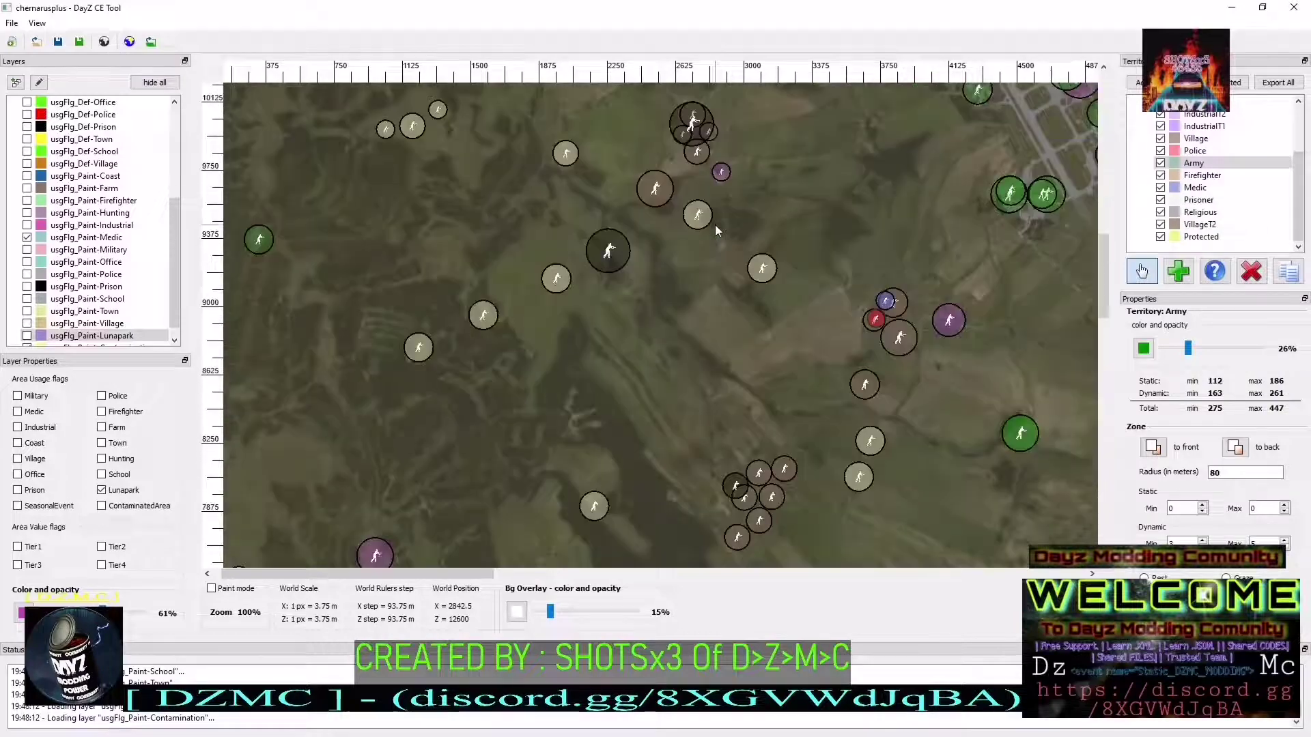
pyautogui.scroll(-11, 935, 268)
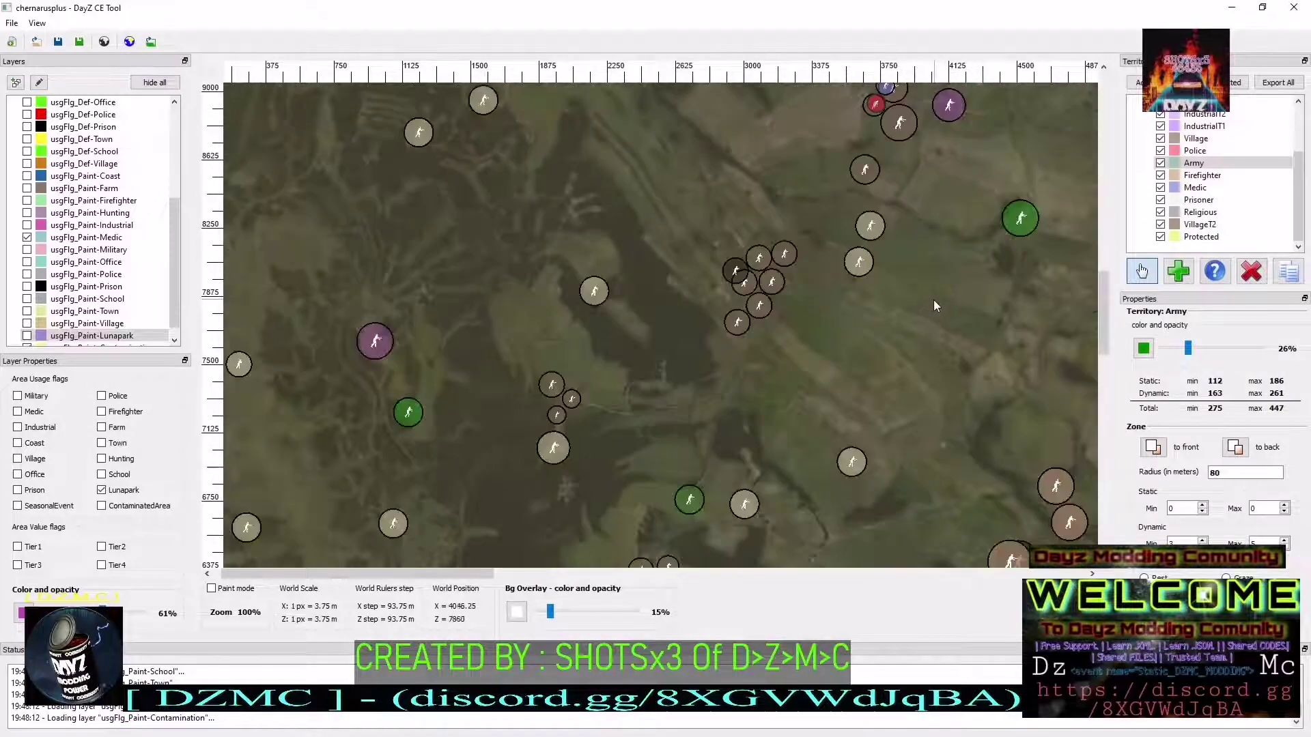
pyautogui.scroll(-2, 845, 311)
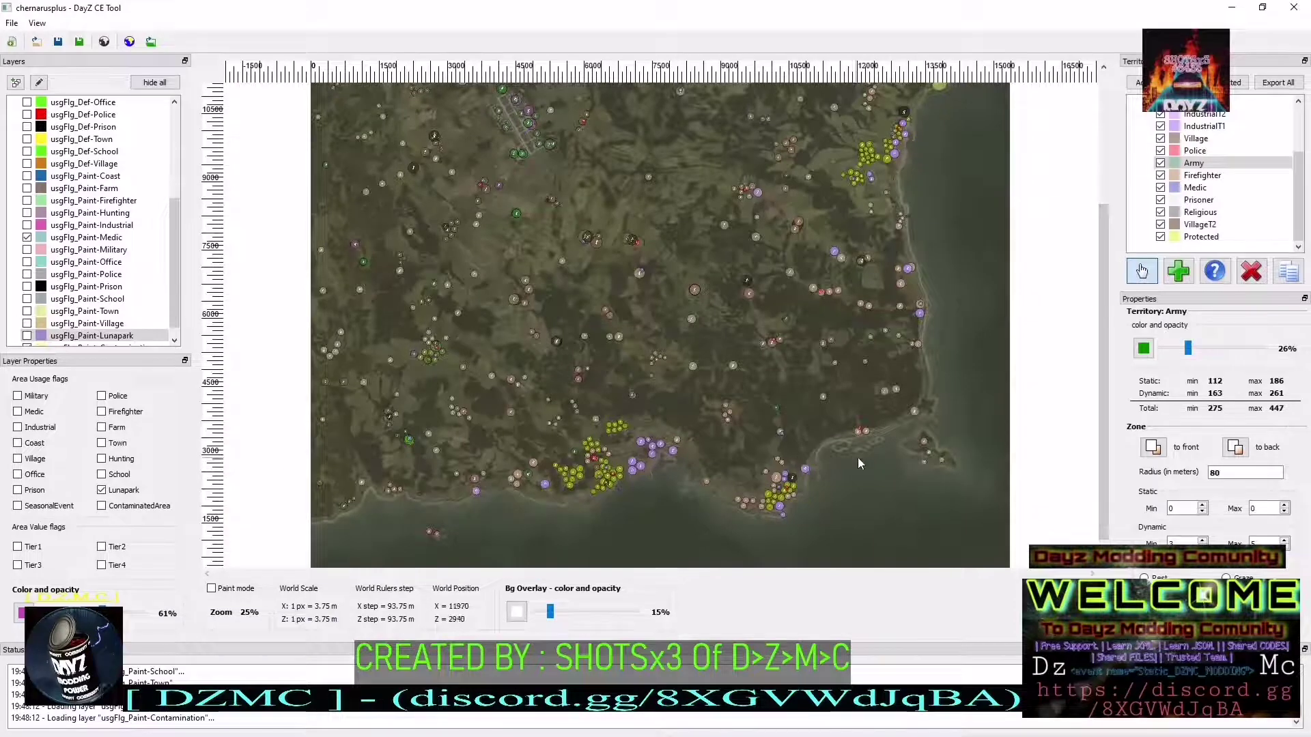
pyautogui.scroll(2, 932, 463)
pyautogui.scroll(4, 886, 256)
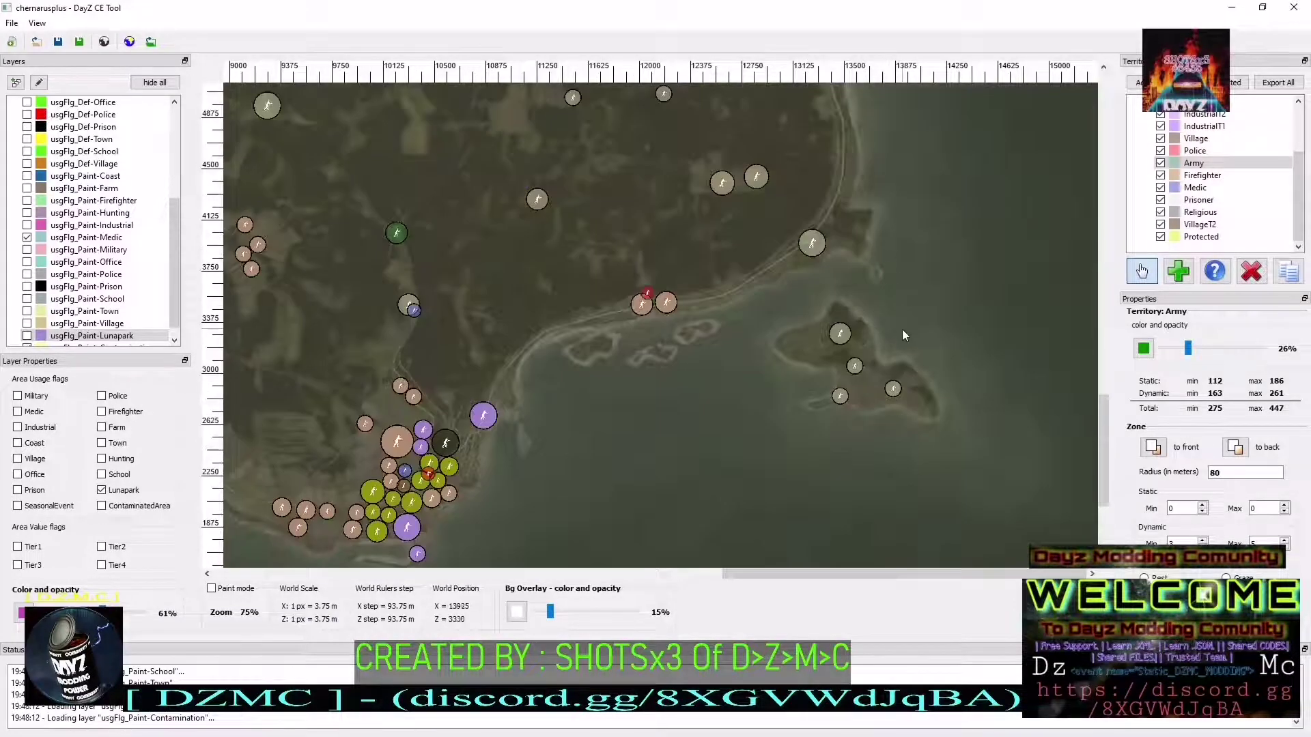
pyautogui.scroll(1, 643, 271)
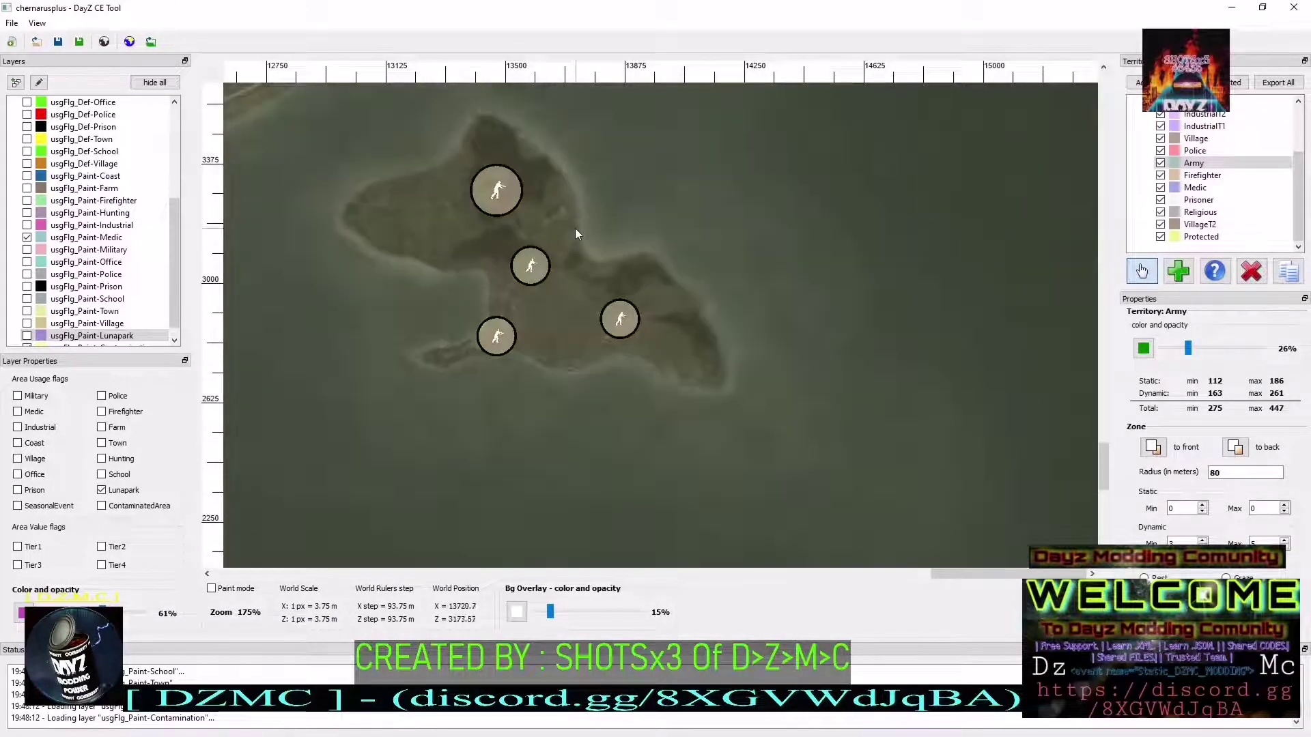
pyautogui.click(487, 184)
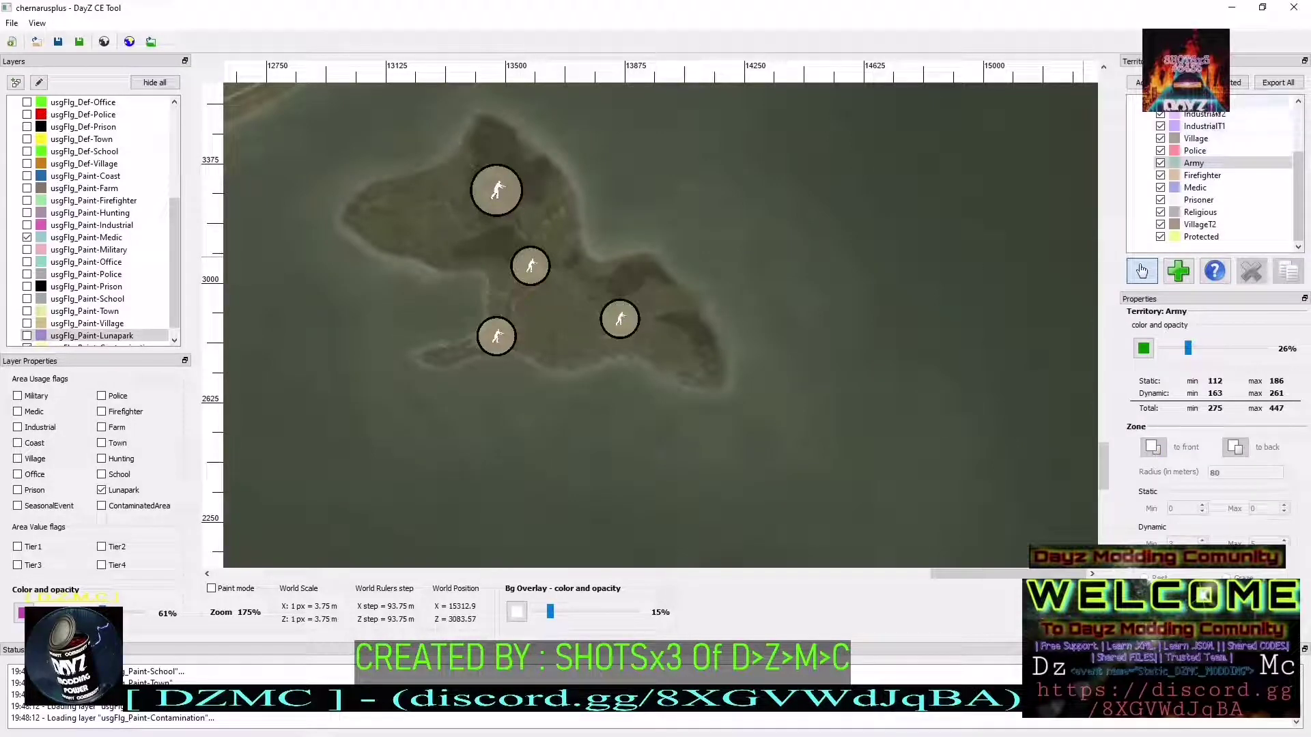
pyautogui.click(491, 191)
# Go through the territories to Solitude and select the island's northernmost zone
pyautogui.press('Down')
pyautogui.press('Down')
pyautogui.press('Down')
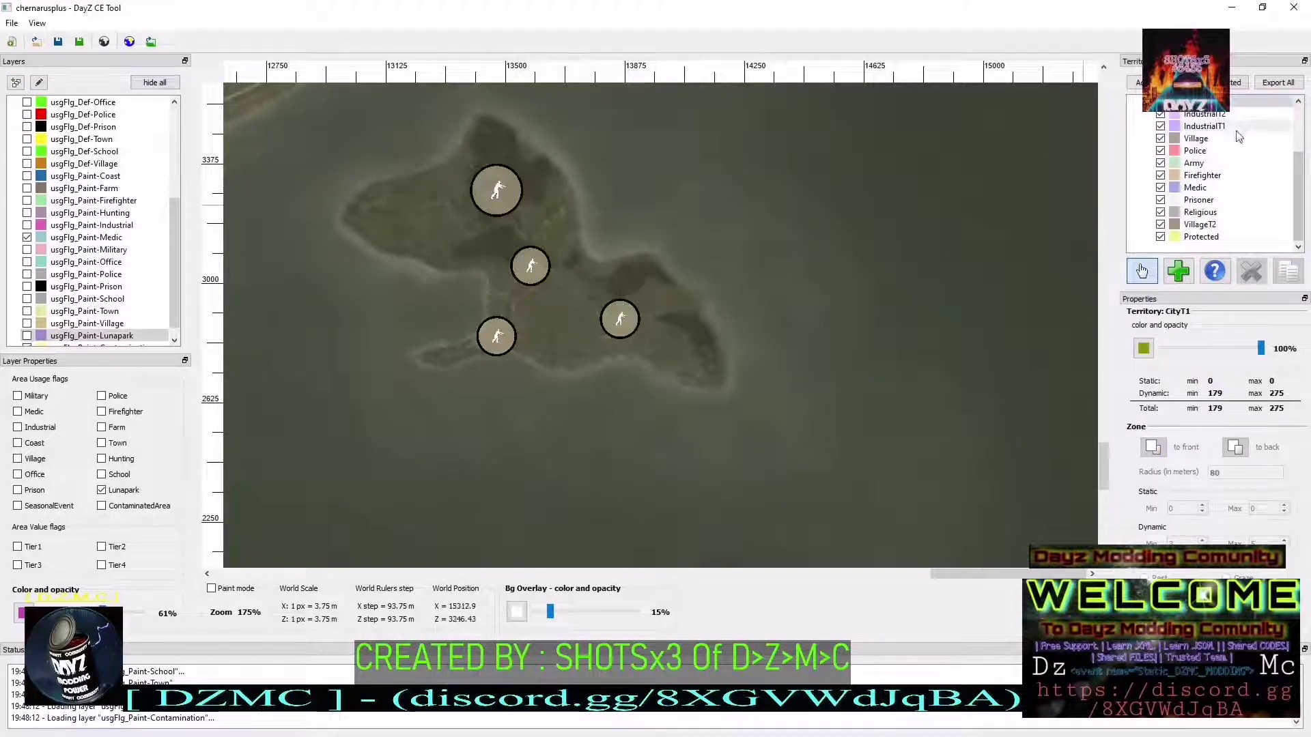
pyautogui.press('Up')
pyautogui.press('Up')
pyautogui.press('Up')
pyautogui.press('Up')
pyautogui.press('Up')
pyautogui.press('Up')
pyautogui.press('Up')
pyautogui.press('Up')
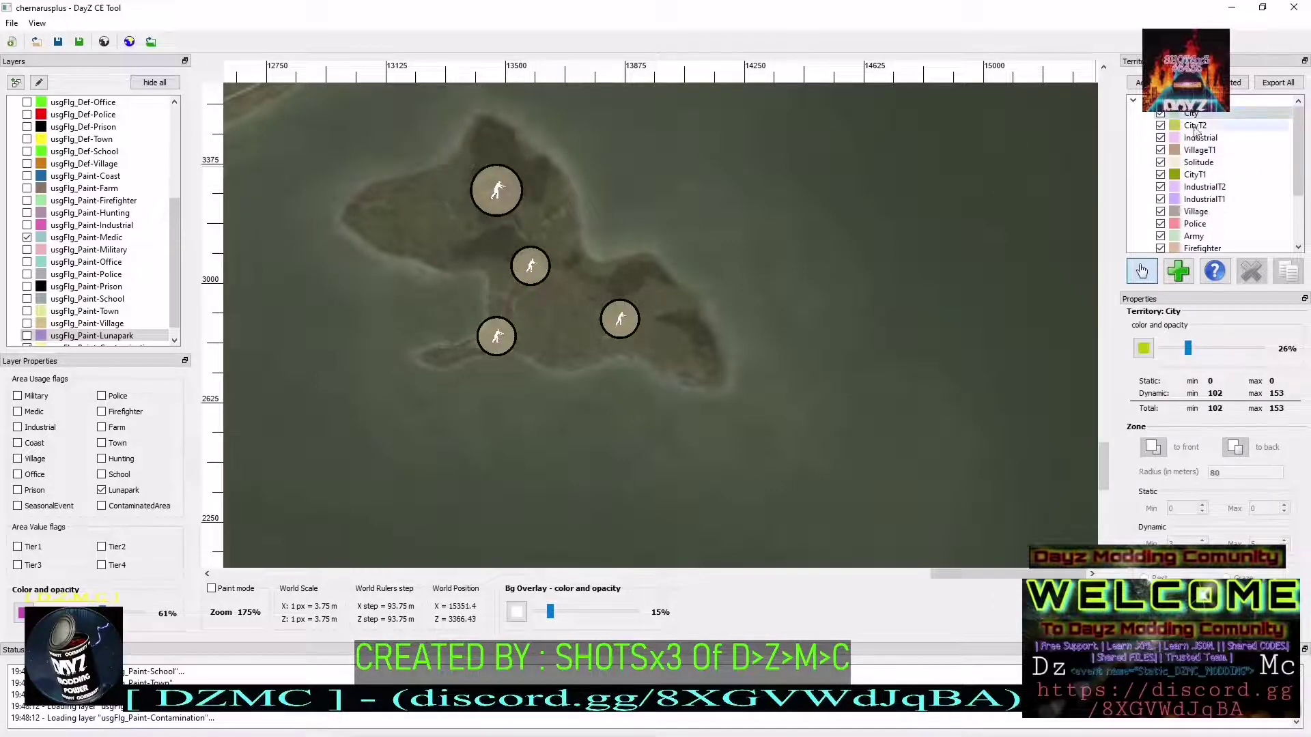
pyautogui.press('Down')
pyautogui.click(1214, 151)
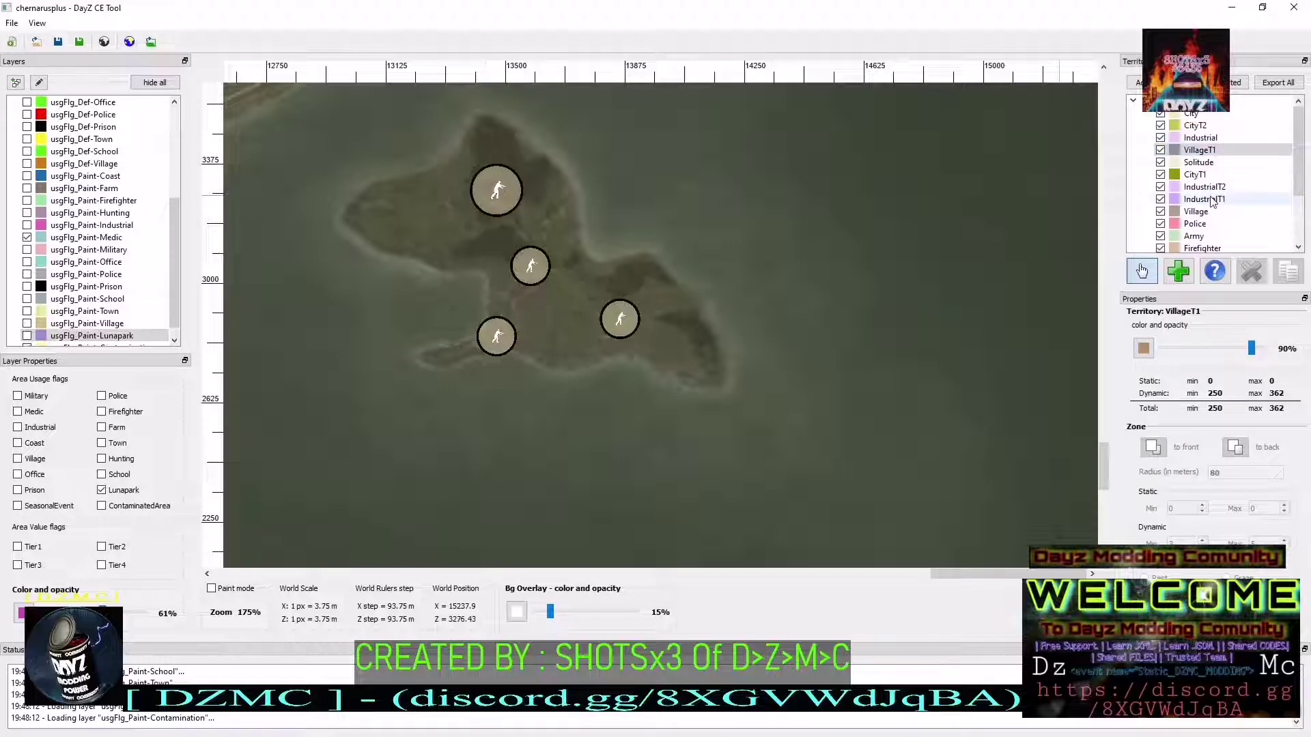
pyautogui.click(1213, 162)
pyautogui.click(507, 202)
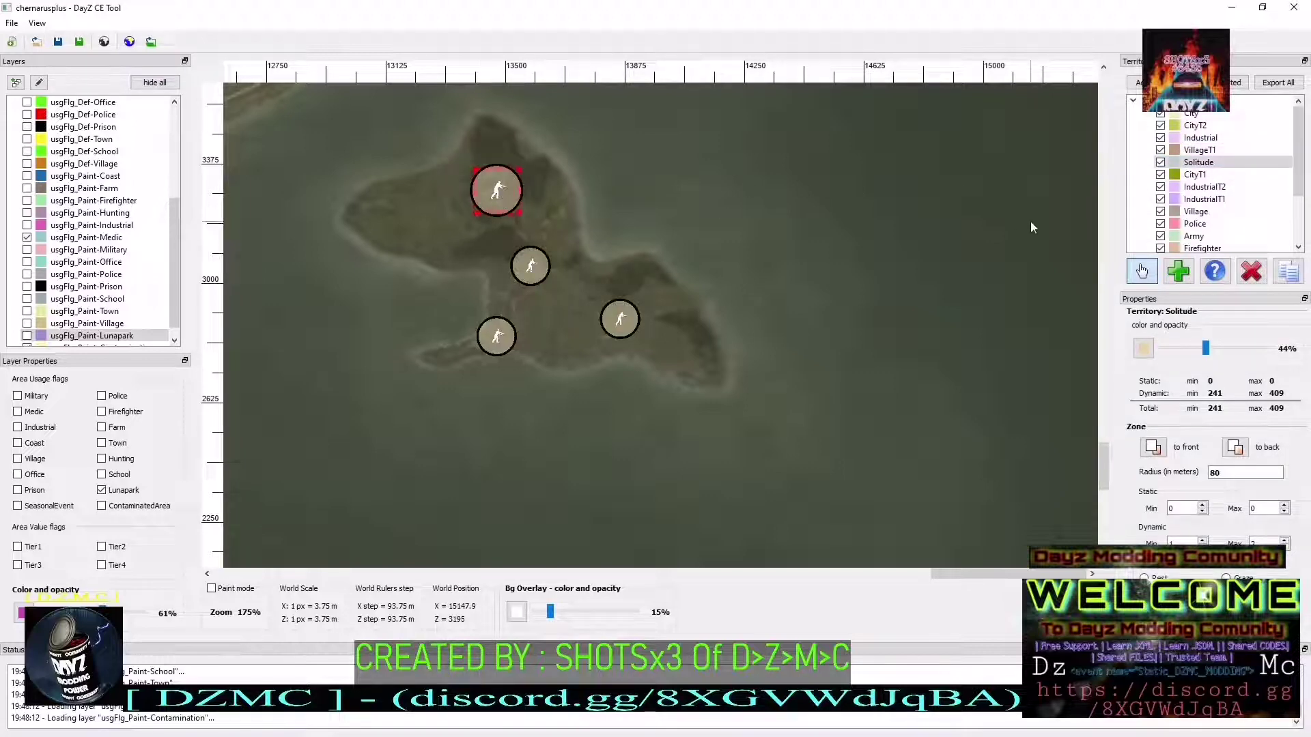
# Nudge the island's northernmost Solitude zone slightly east and set its radius to 120 meters
pyautogui.moveTo(498, 194); pyautogui.dragTo(502, 194)
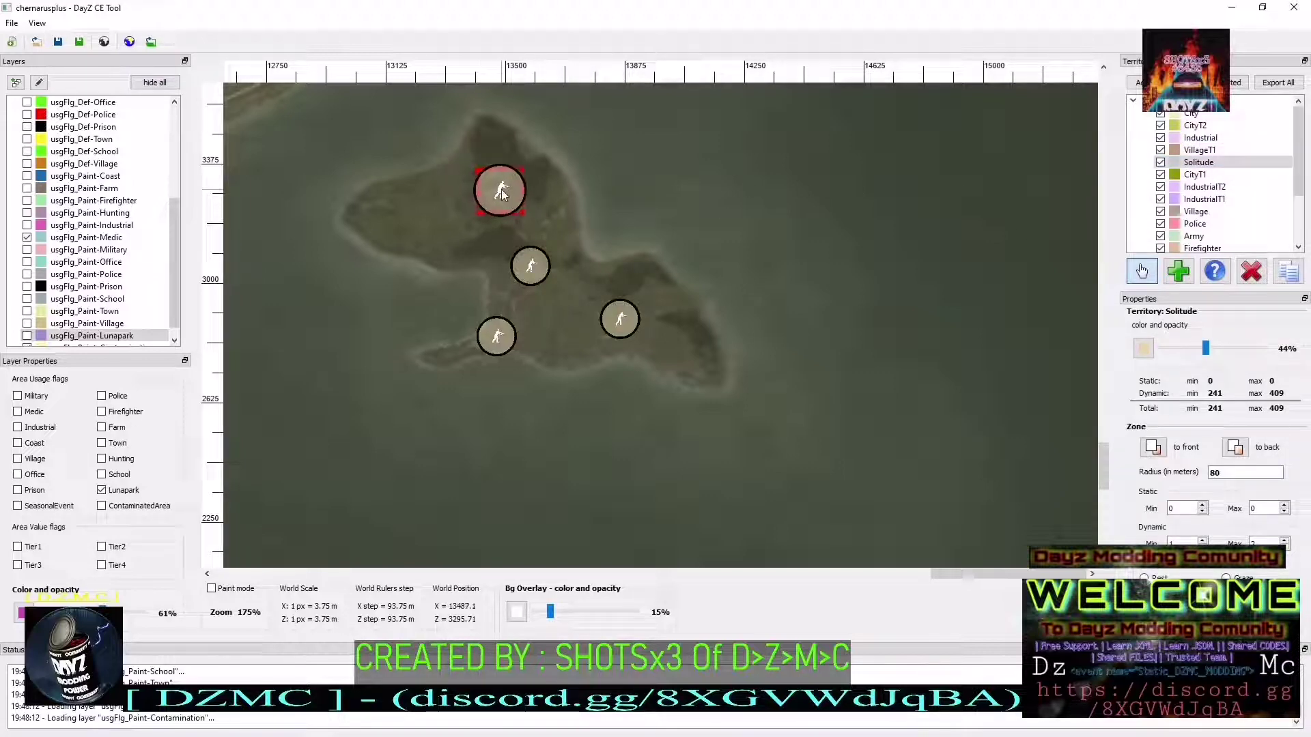
pyautogui.doubleClick(1244, 472)
pyautogui.write('123')
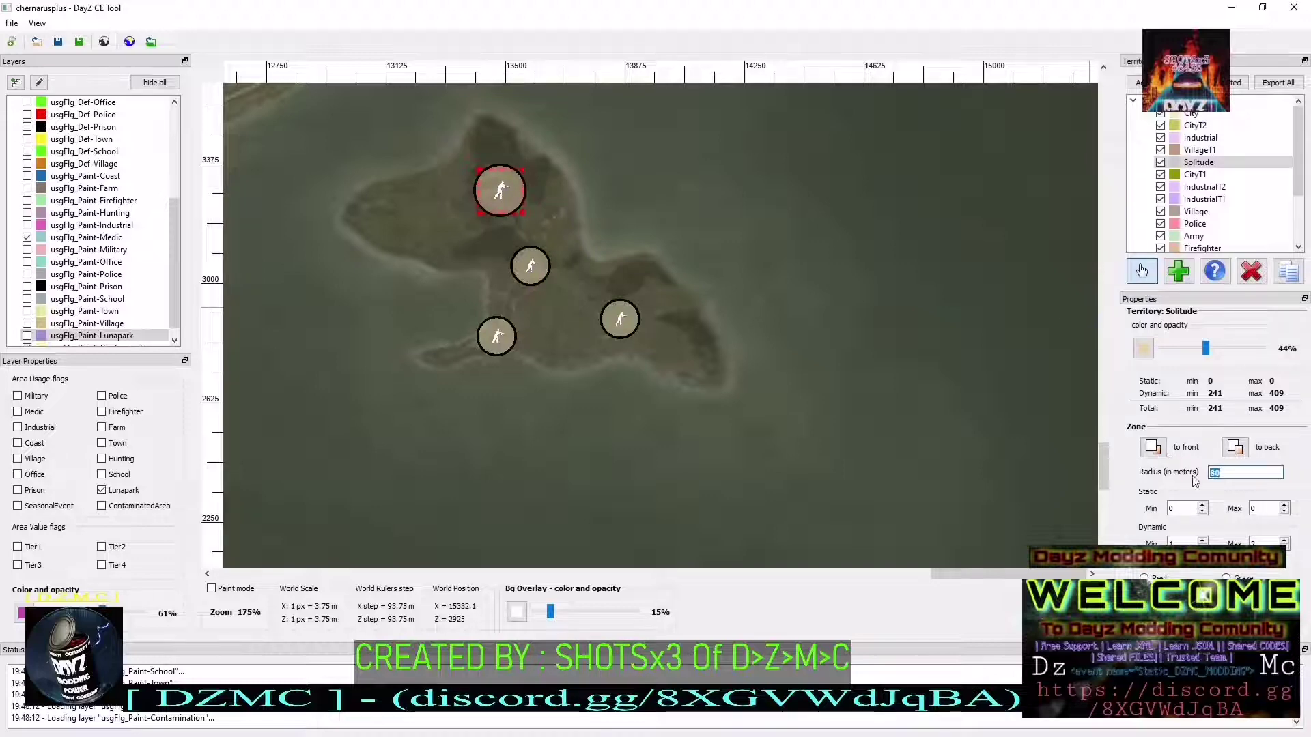
pyautogui.press('Return')
pyautogui.doubleClick(1244, 473)
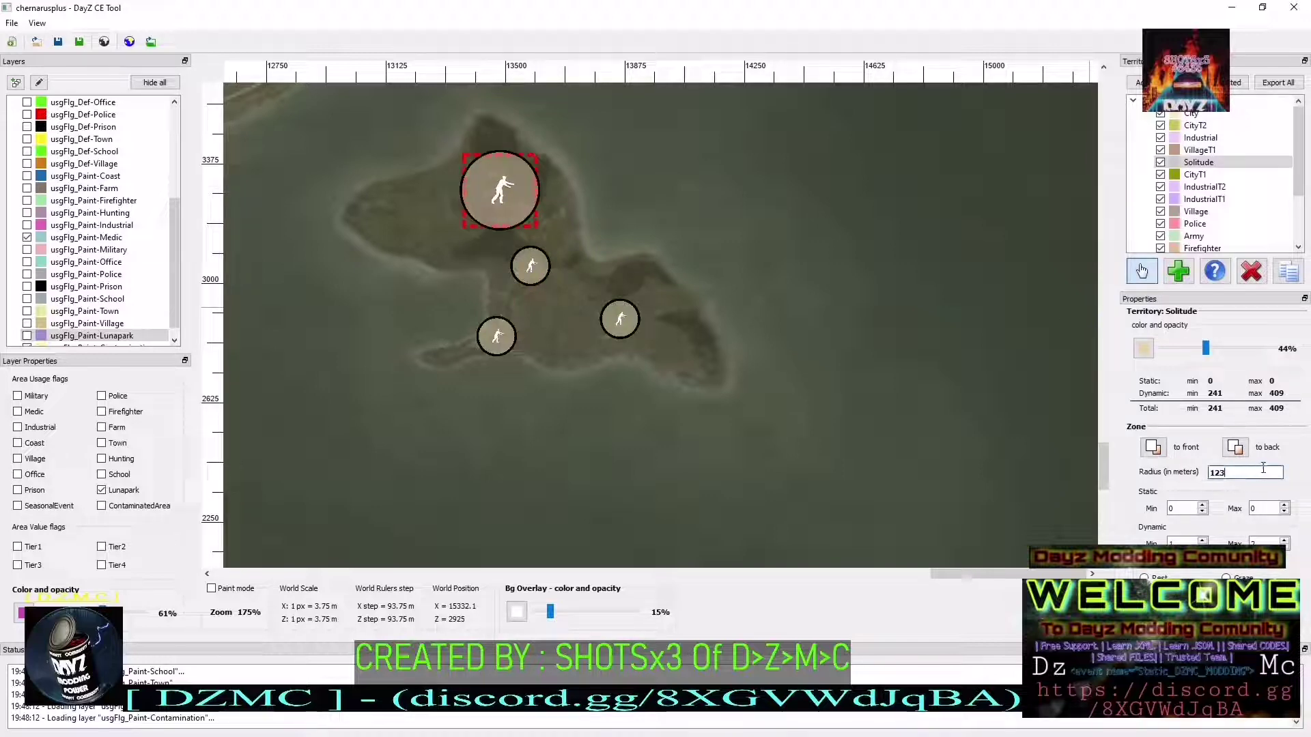
pyautogui.write('120')
pyautogui.press('Return')
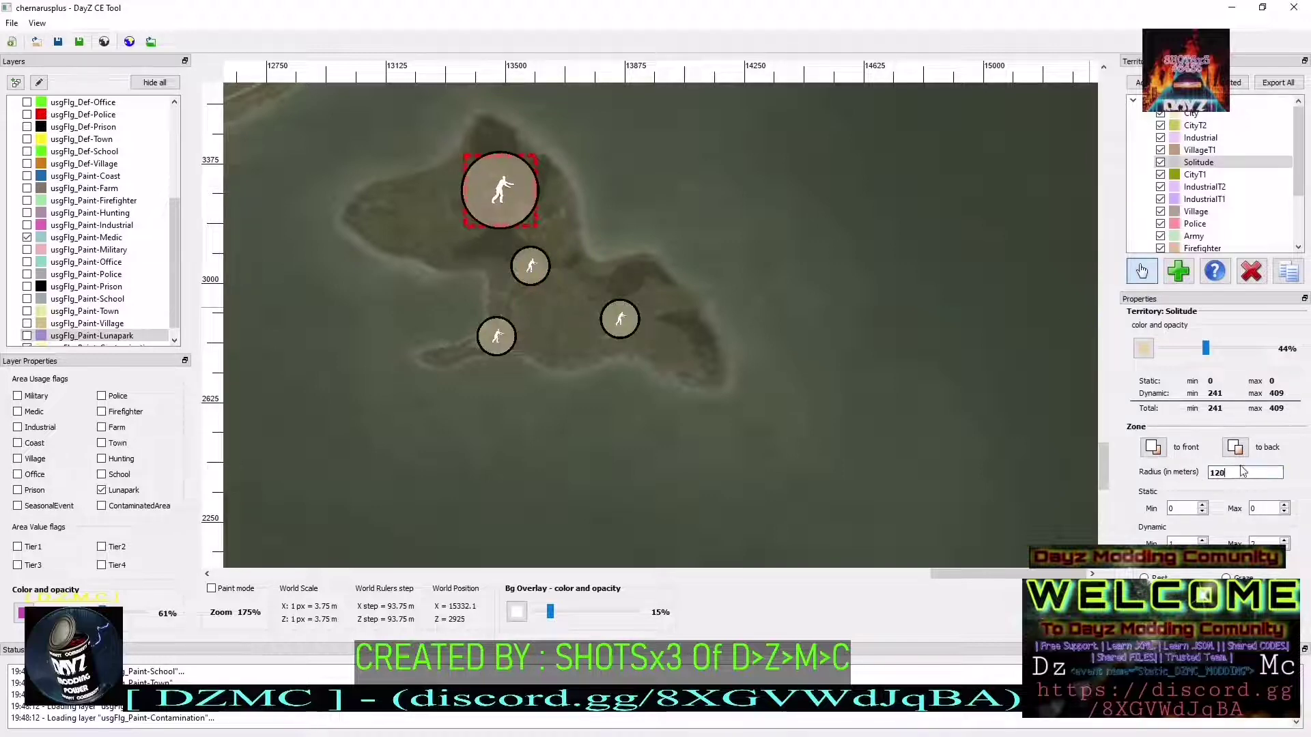
# Delete the central and eastern Solitude zones on the island
pyautogui.click(543, 270)
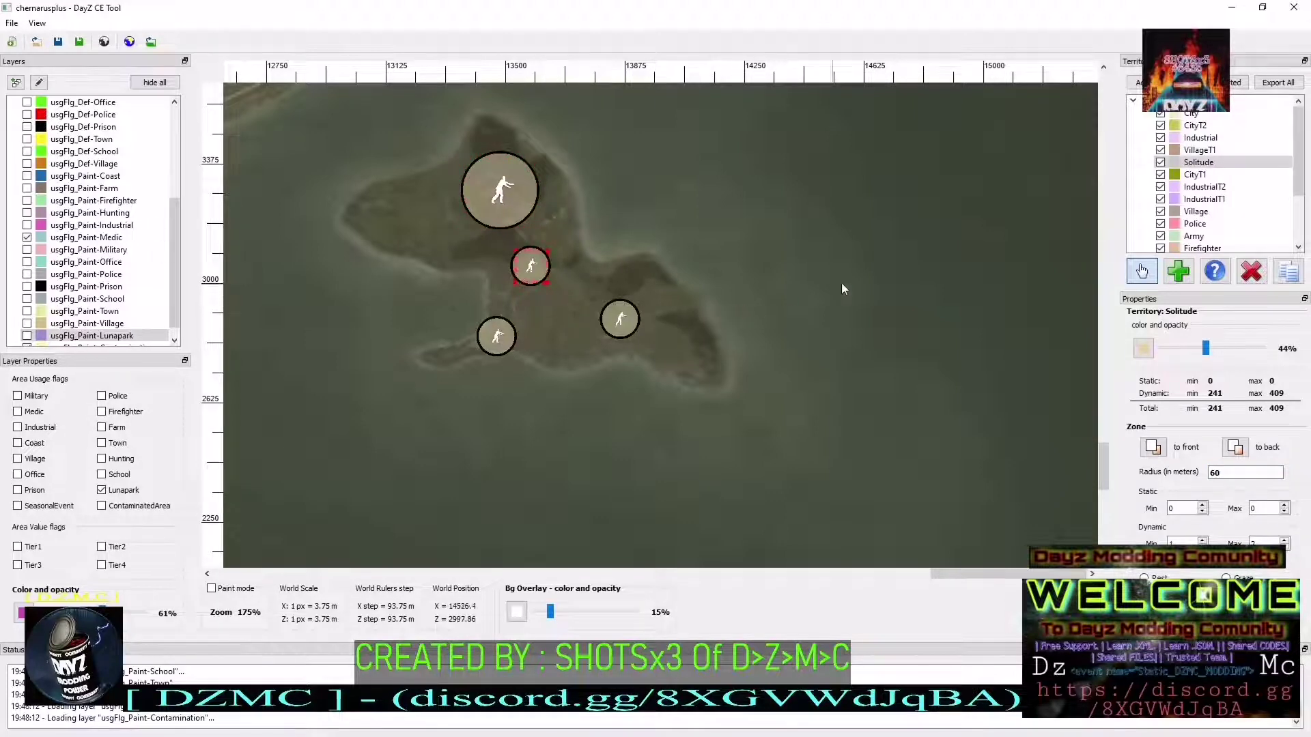
pyautogui.click(1251, 271)
pyautogui.click(632, 326)
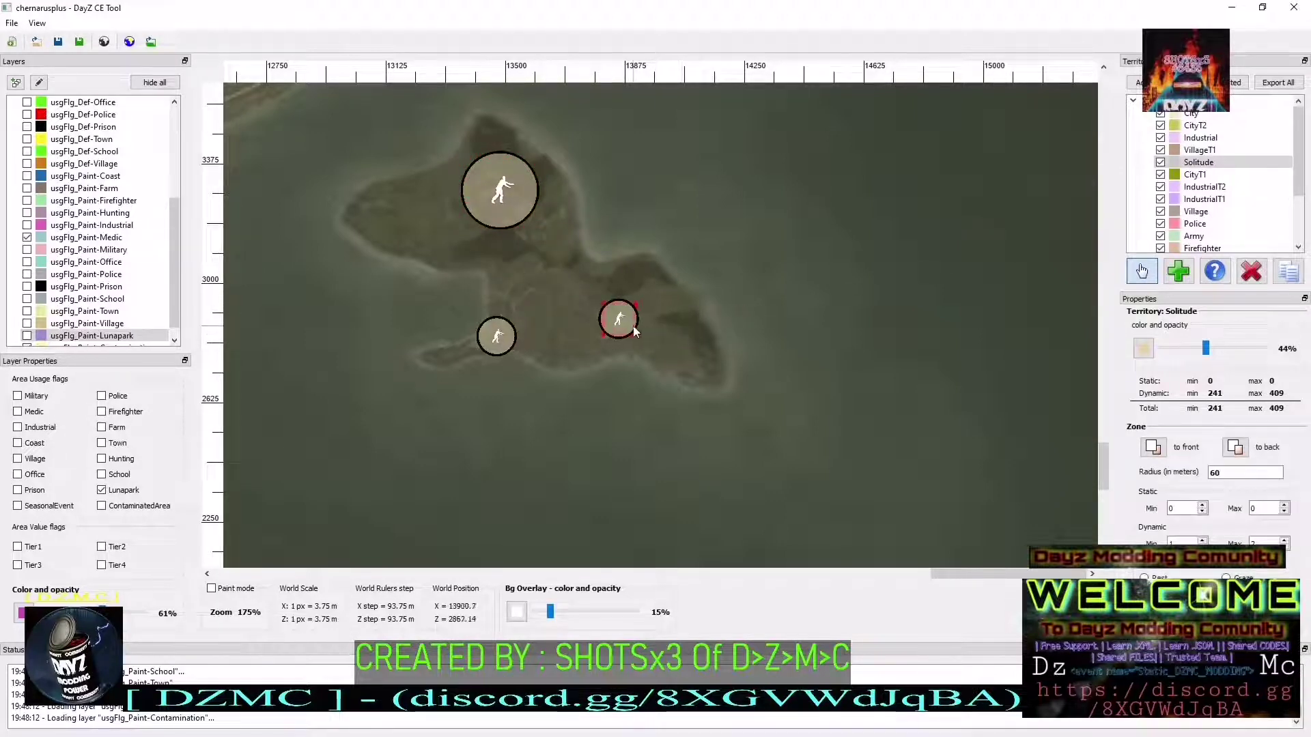
pyautogui.click(1256, 276)
# Delete the Territory 17 zone near the island's south-western tip and remove that territory
pyautogui.click(508, 332)
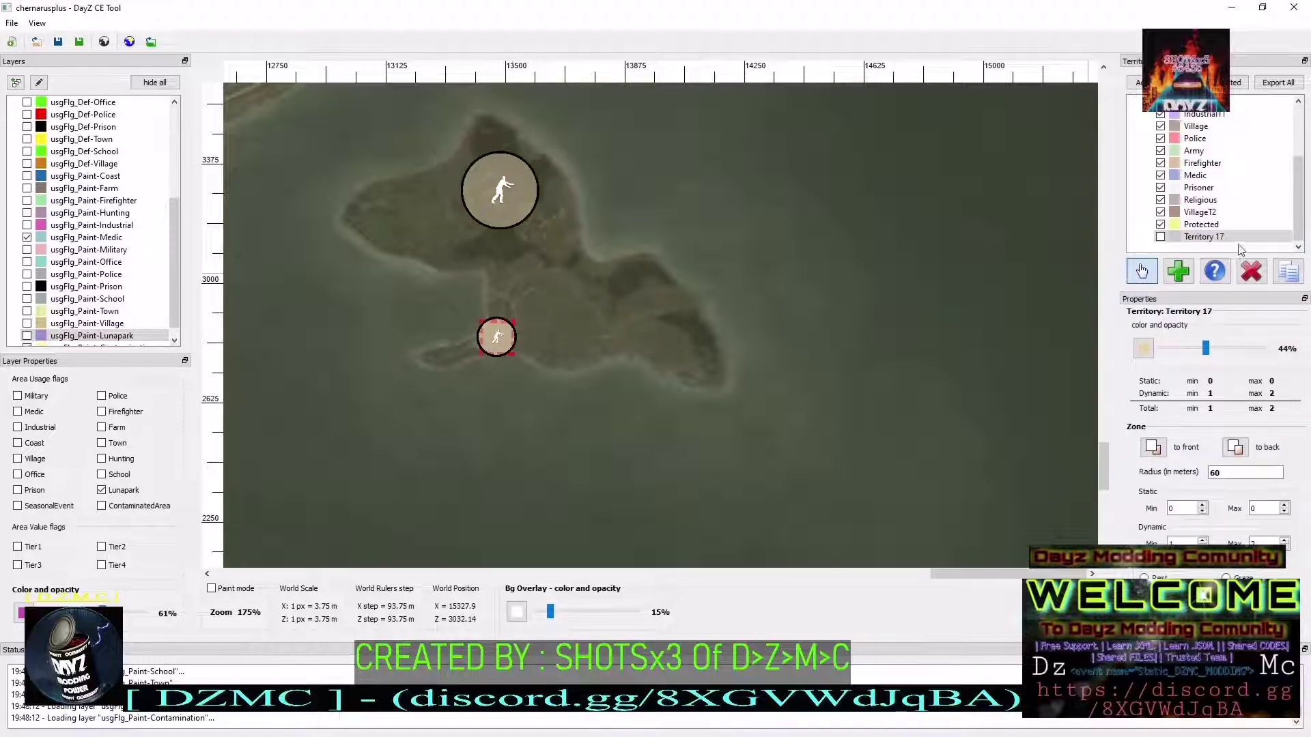
pyautogui.click(1244, 276)
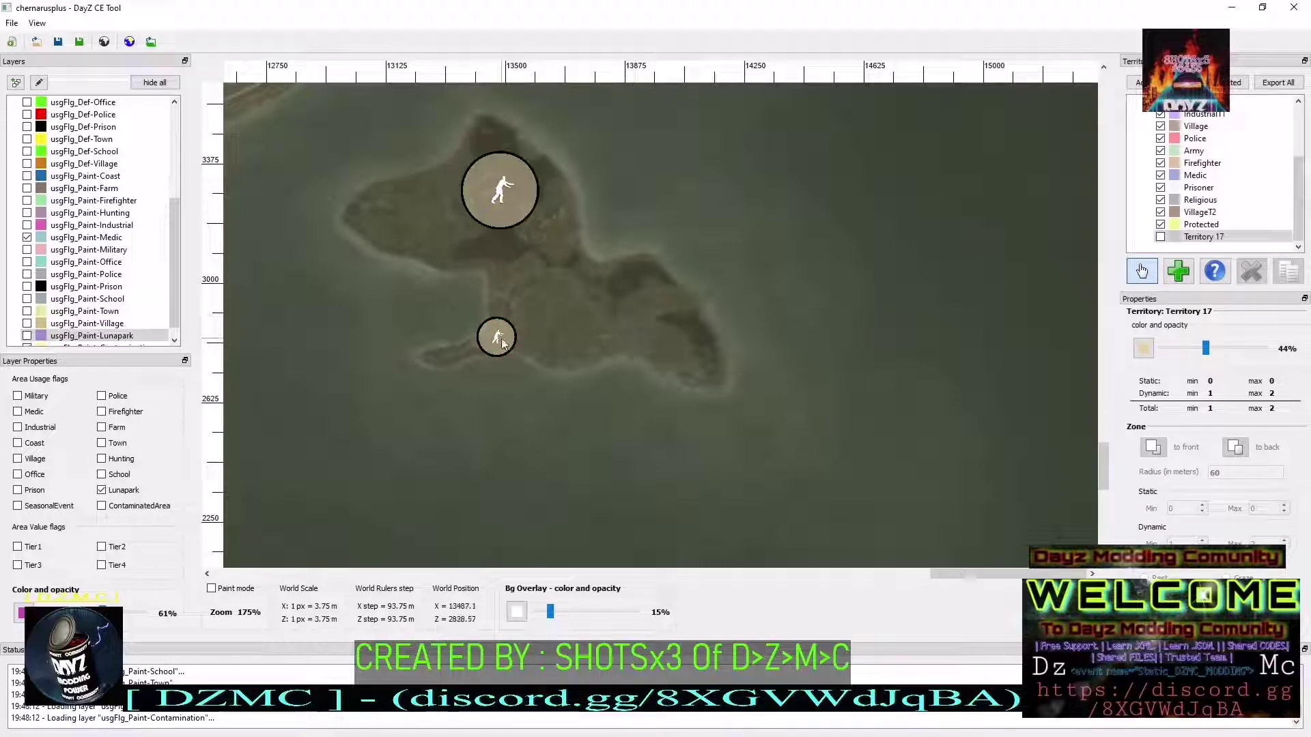
pyautogui.rightClick(1207, 238)
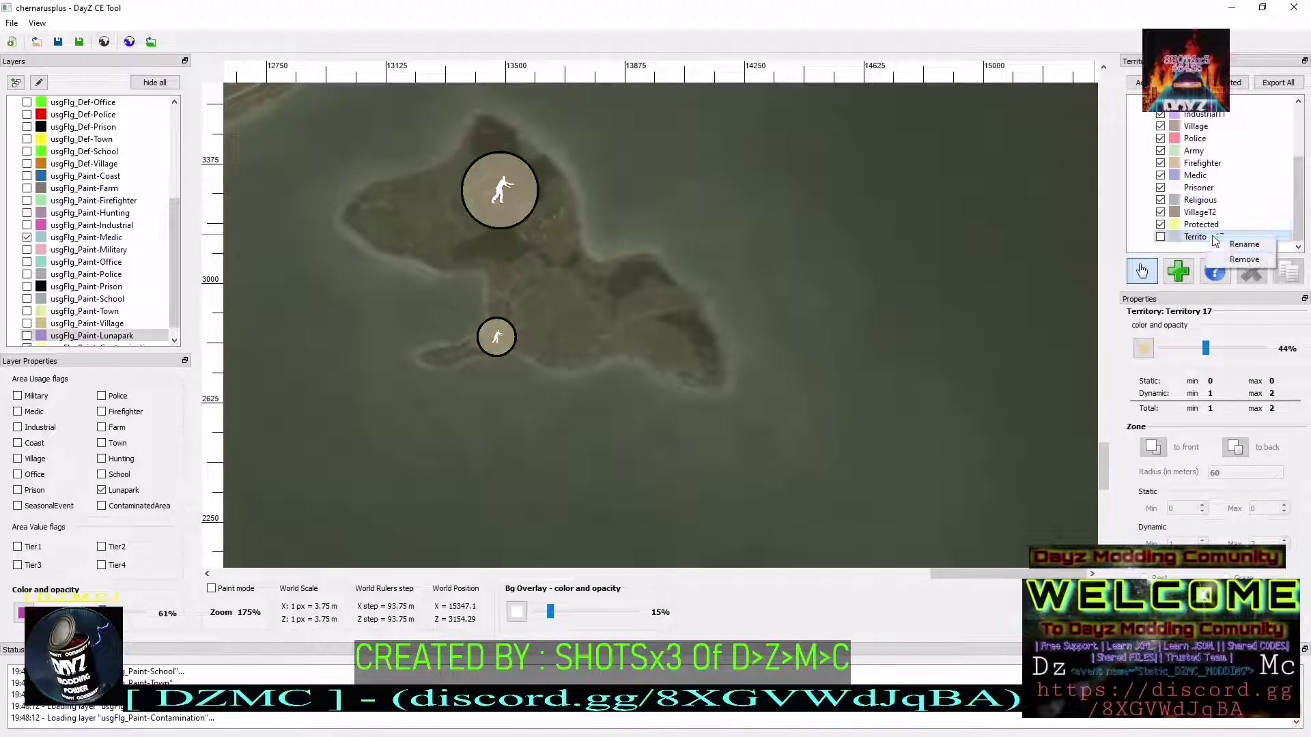
pyautogui.click(1244, 260)
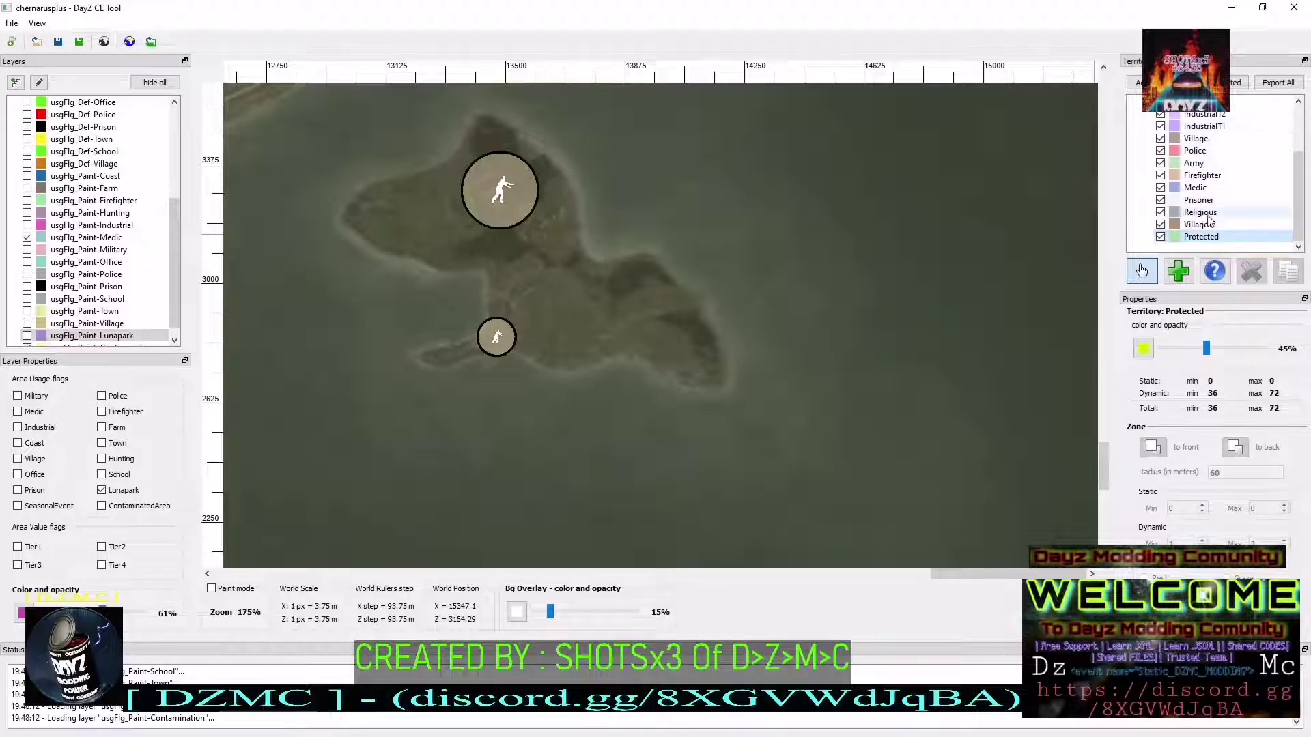
# Choose the Solitude territory and delete its zone near the island's south-western tip
pyautogui.scroll(2, 1201, 137)
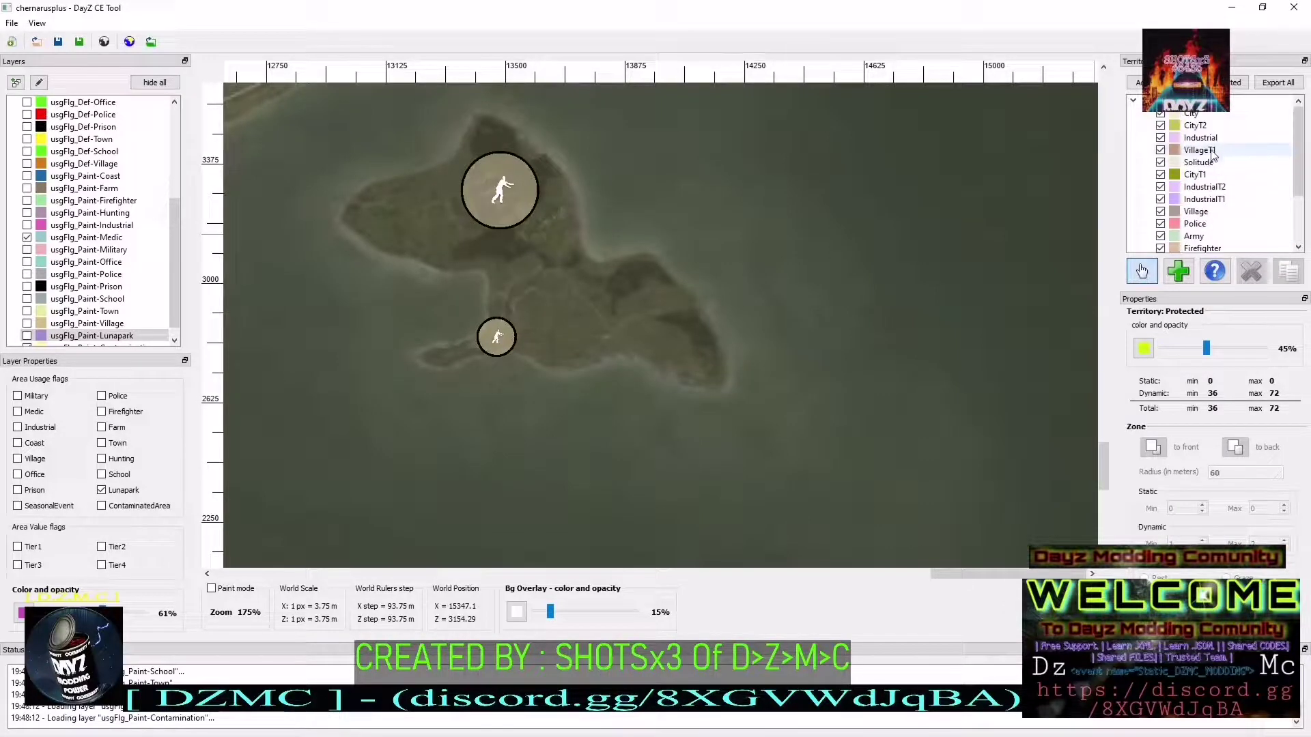
pyautogui.click(1198, 162)
pyautogui.click(498, 338)
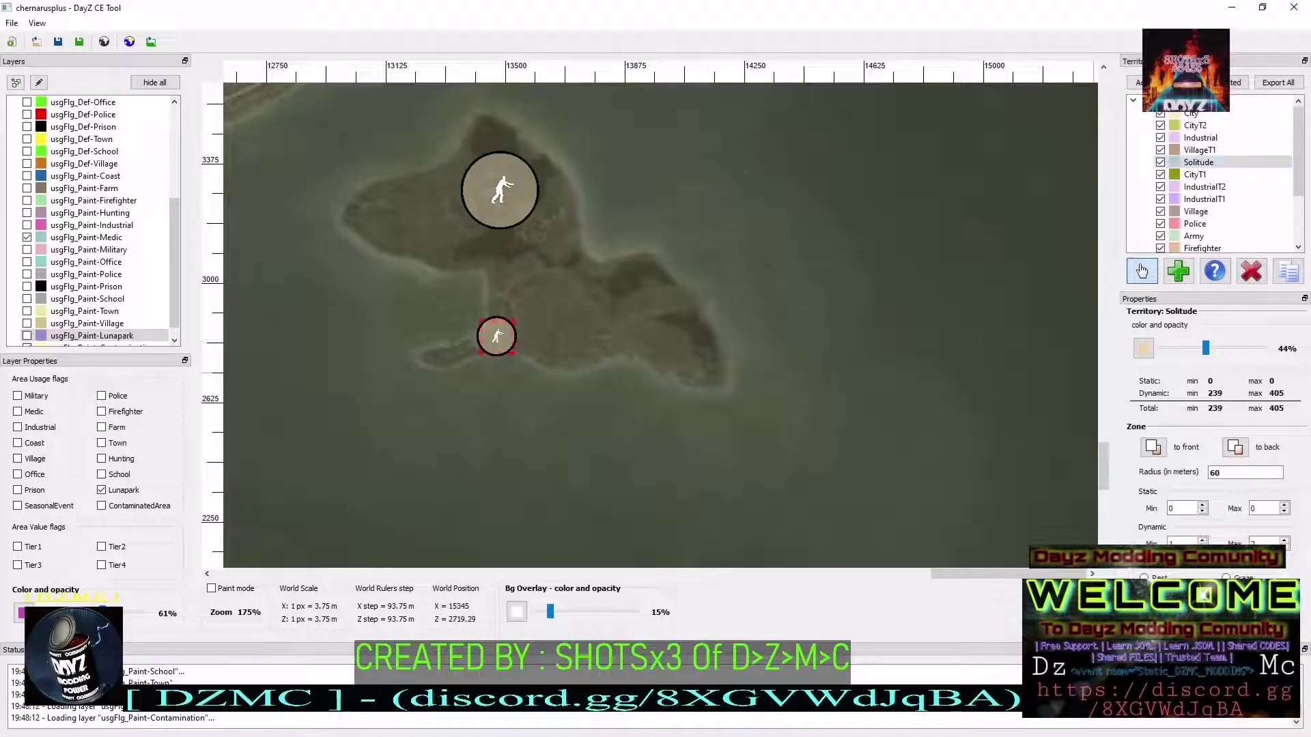
pyautogui.click(1250, 271)
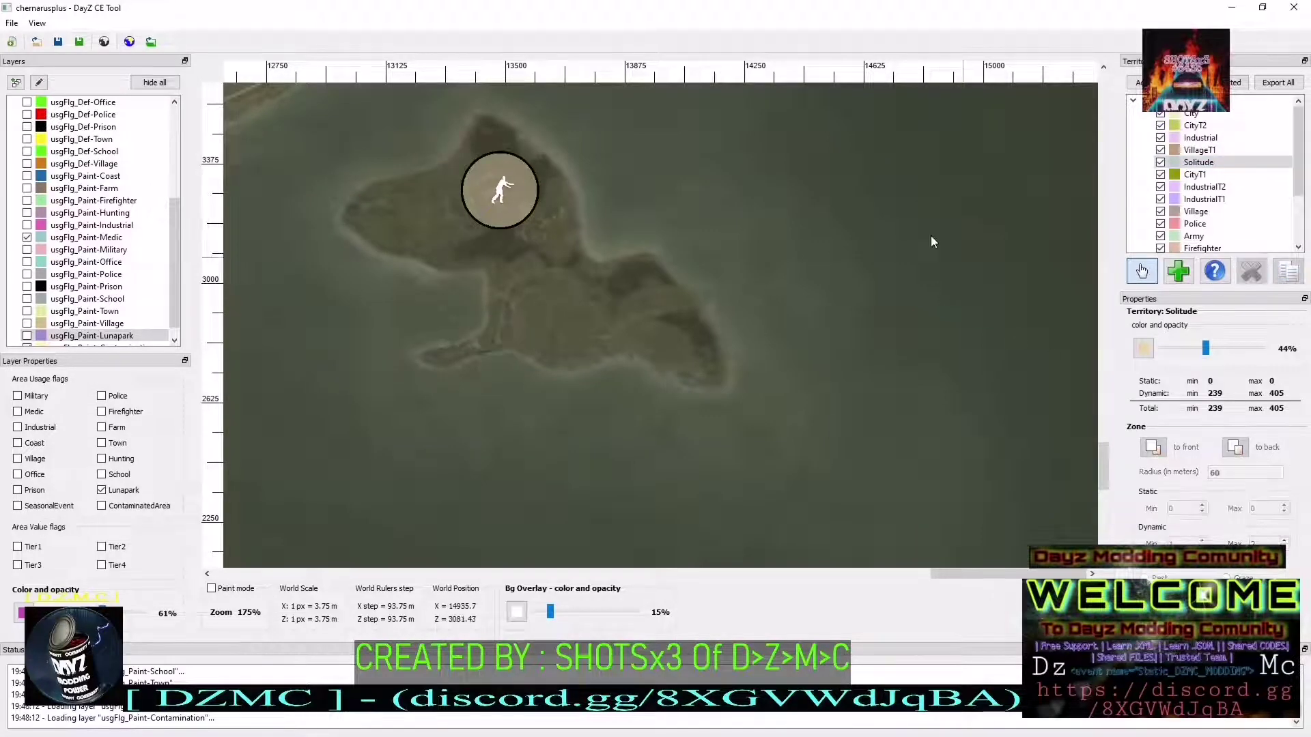
# Set the 120-meter island zone's dynamic zombie count to a minimum of 2 and a maximum of 4
pyautogui.doubleClick(1285, 541)
pyautogui.click(1203, 540)
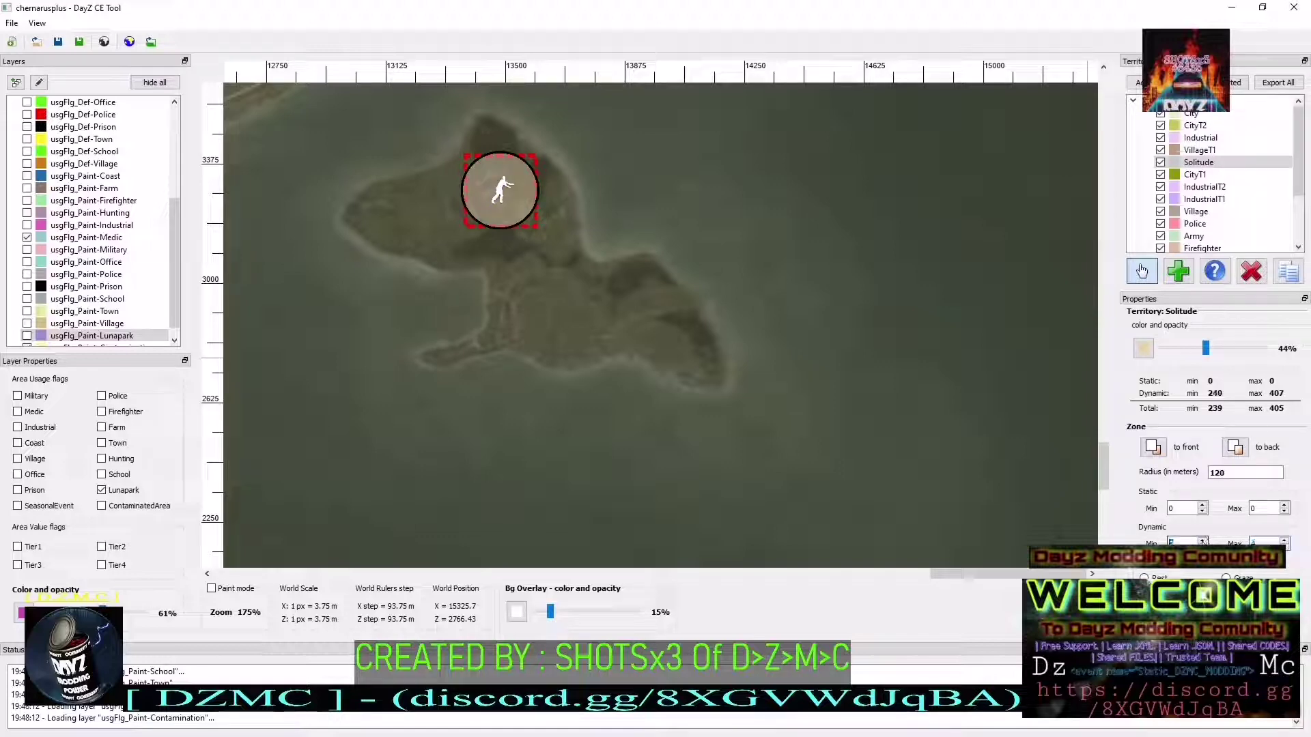
# Set the northern island zone's dynamic maximum to 55 and copy that Solitude zone to the island's south and east
pyautogui.click(1285, 539)
pyautogui.write('55')
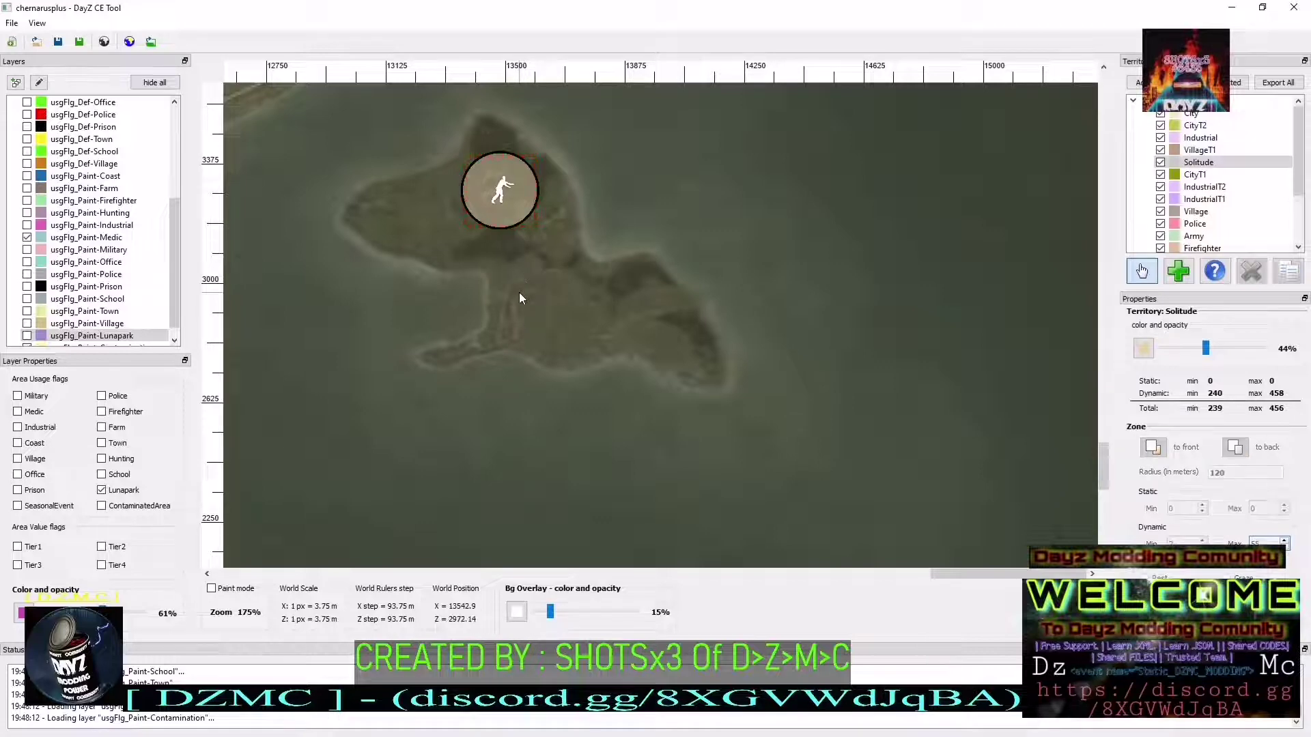
pyautogui.click(522, 334)
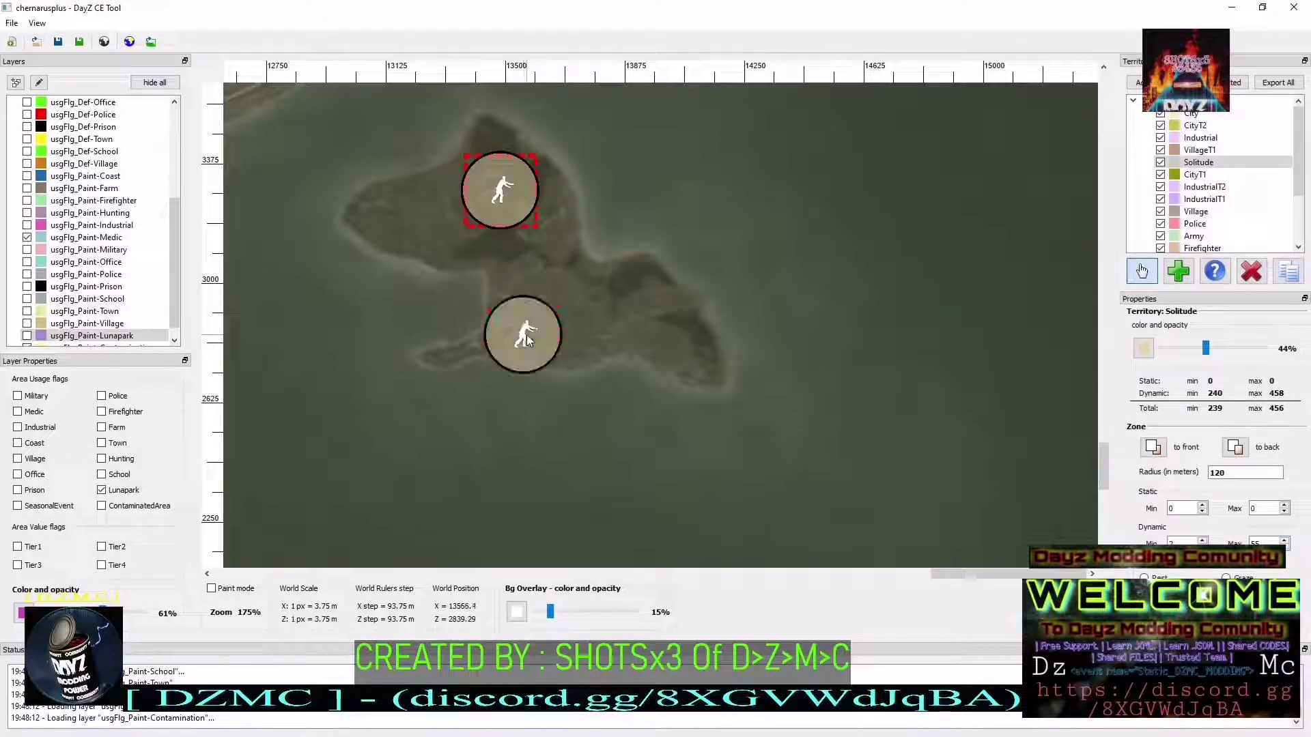
pyautogui.moveTo(515, 333); pyautogui.dragTo(512, 322)
pyautogui.click(650, 319)
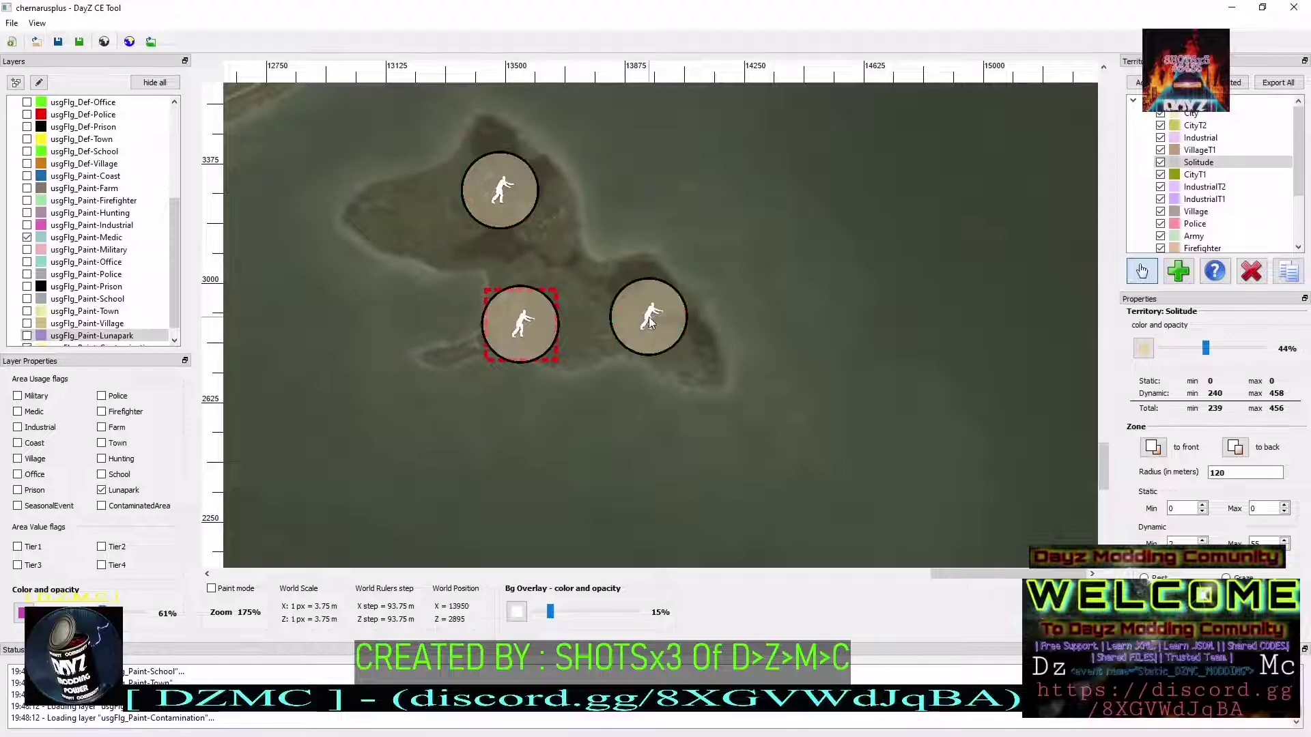
pyautogui.click(984, 193)
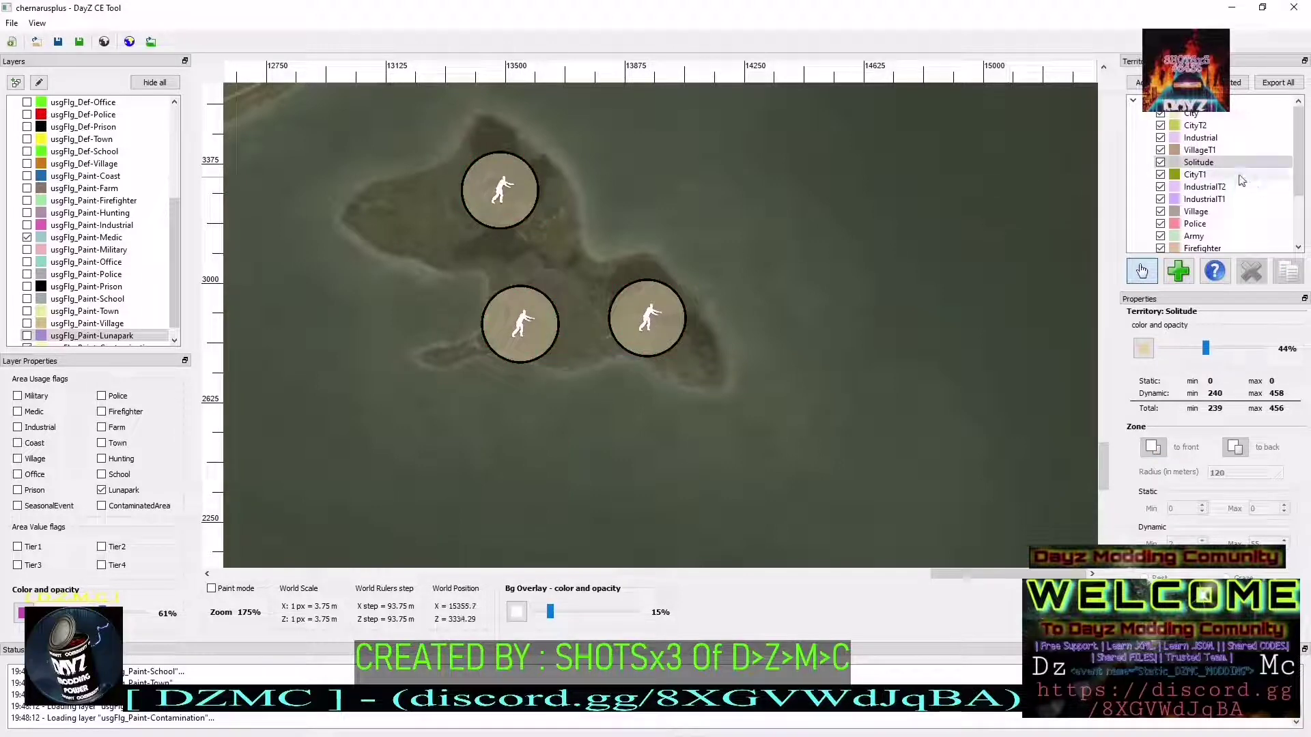
# Choose the Police territory and copy its 50-meter mainland coast zone to the island's west, centre, south-western tip and eastern end
pyautogui.click(1207, 225)
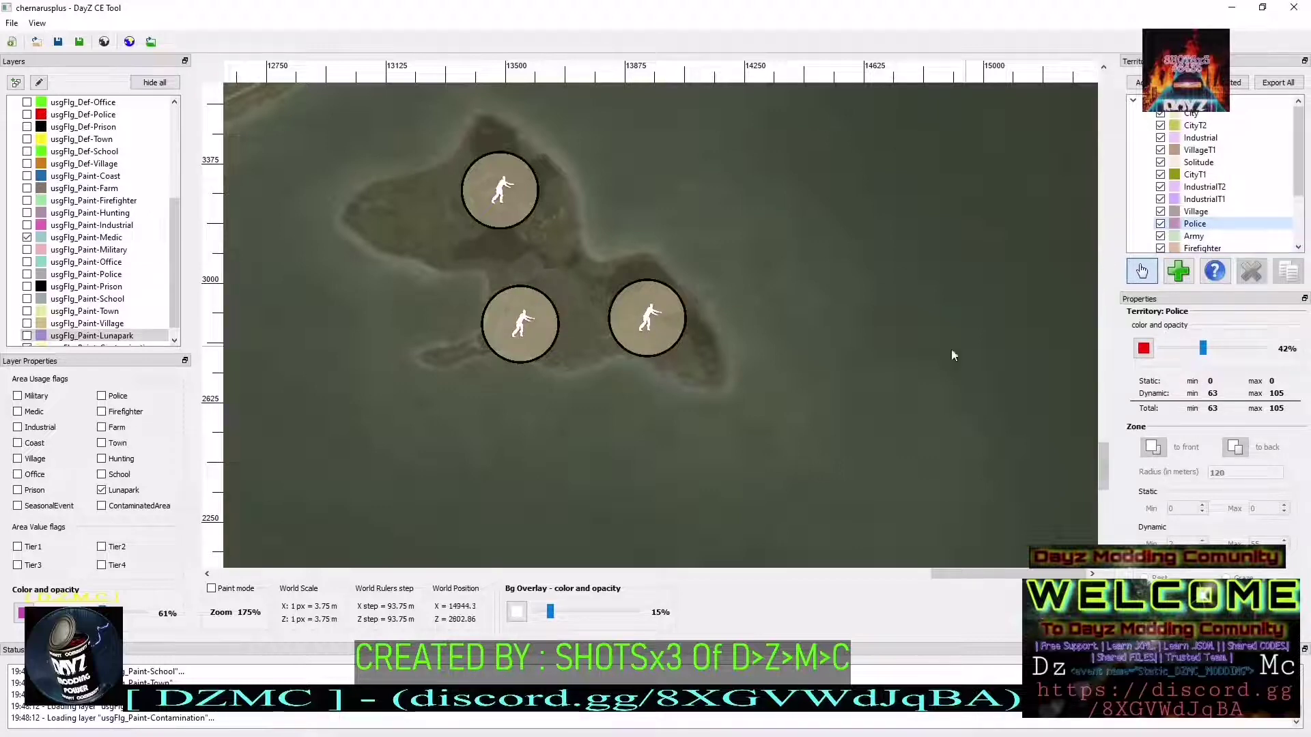
pyautogui.scroll(-5, 601, 305)
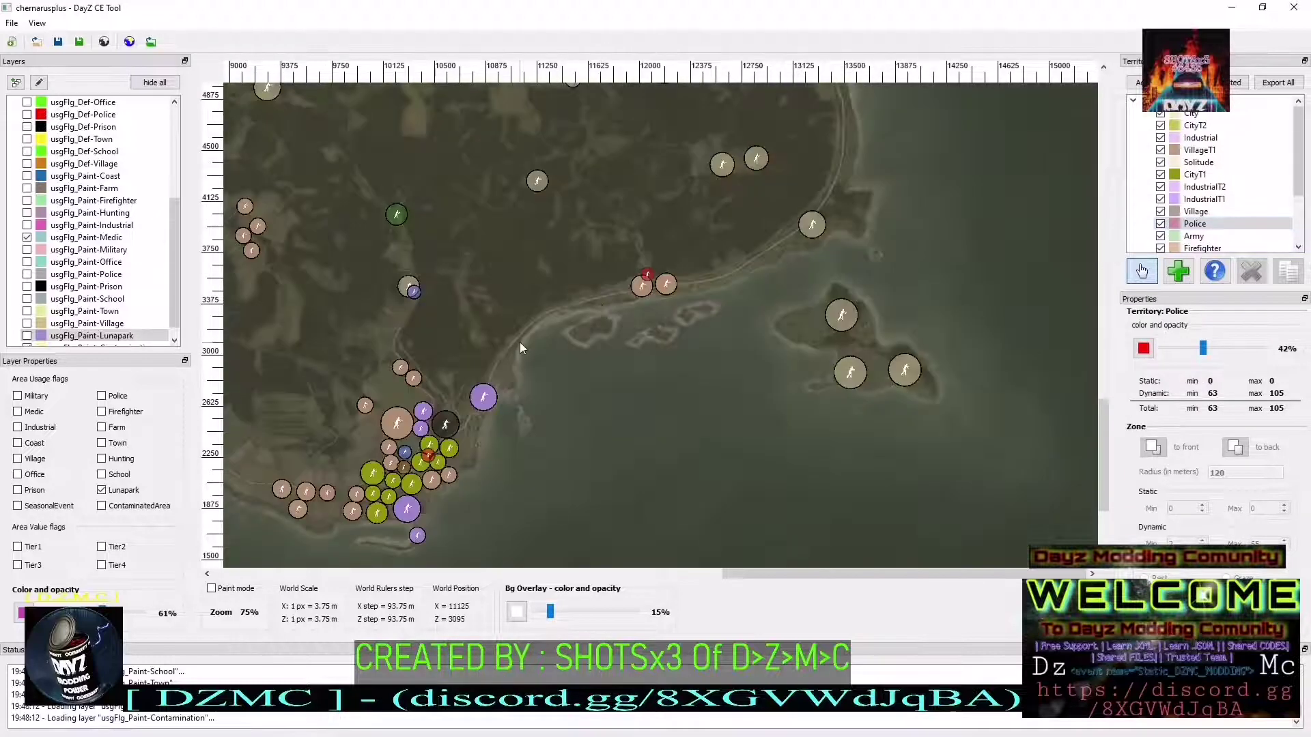
pyautogui.scroll(2, 727, 273)
pyautogui.scroll(-2, 716, 285)
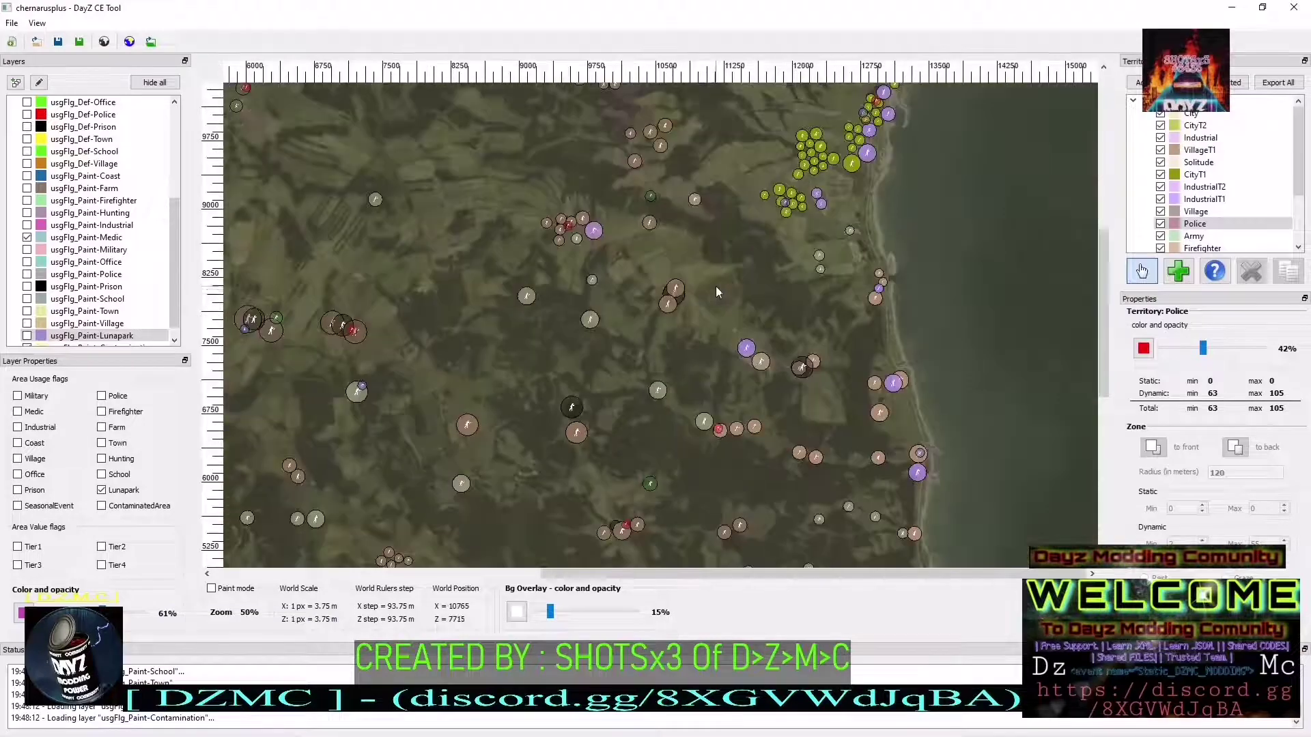
pyautogui.scroll(3, 710, 513)
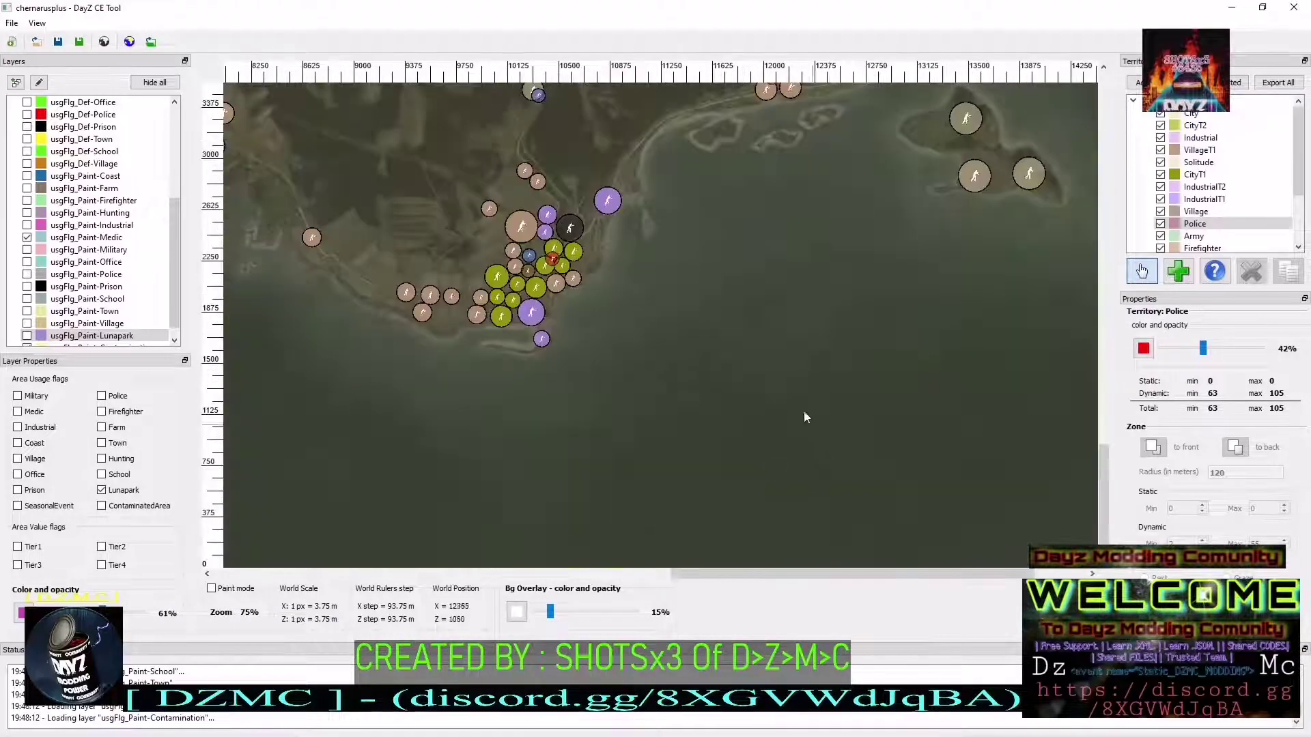
pyautogui.scroll(2, 577, 287)
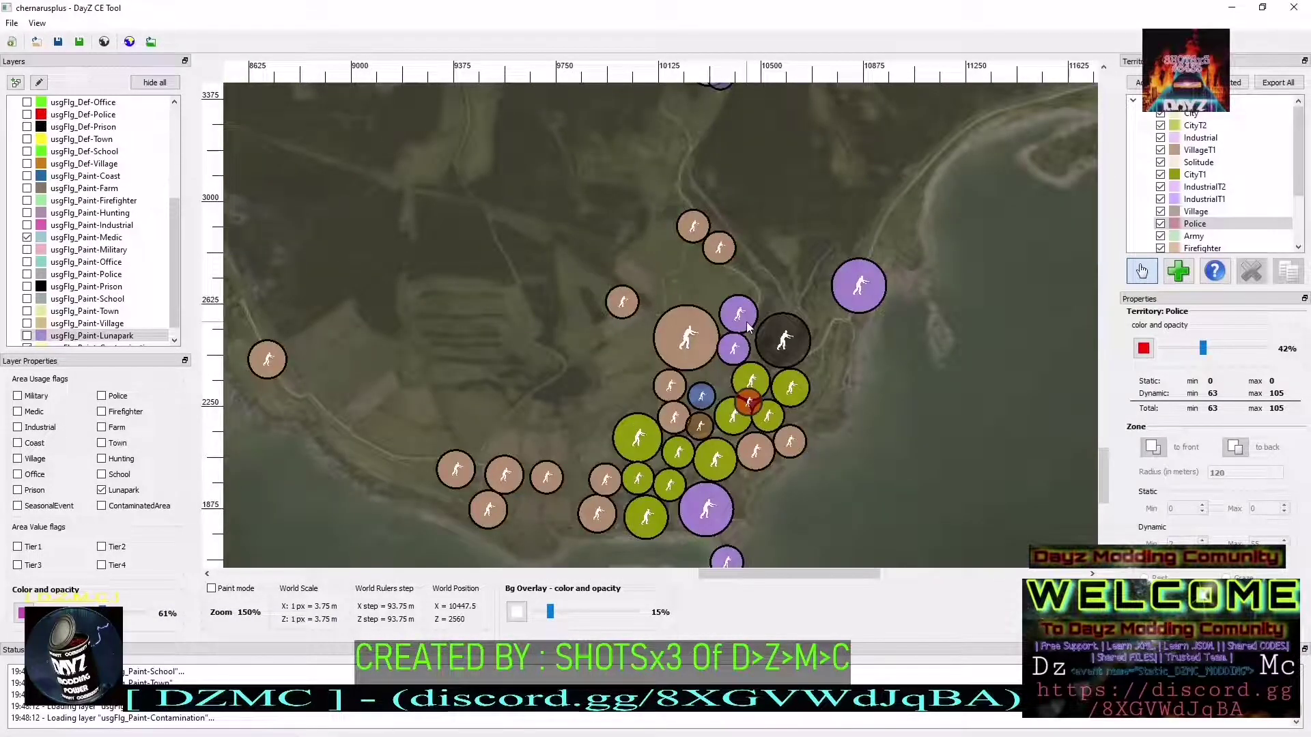
pyautogui.moveTo(747, 363); pyautogui.dragTo(747, 292)
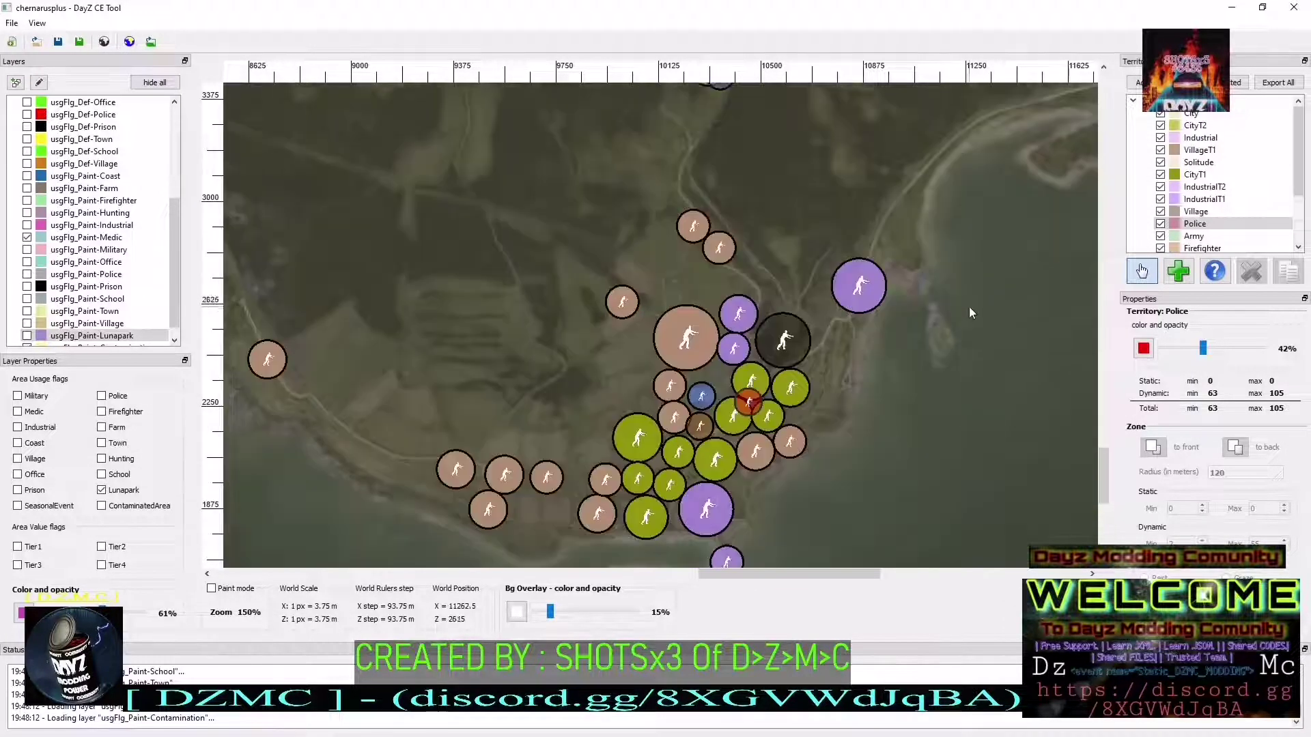
pyautogui.moveTo(780, 581); pyautogui.dragTo(882, 553)
pyautogui.scroll(3, 839, 417)
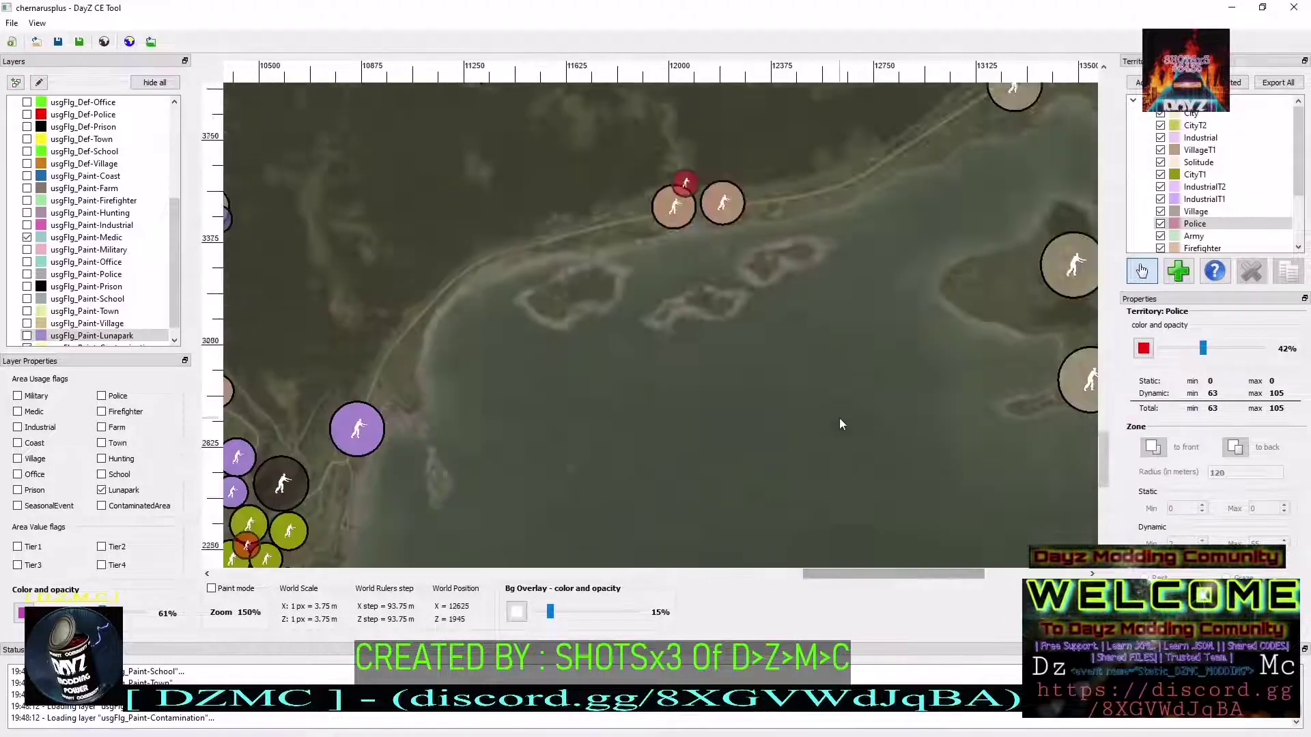
pyautogui.click(682, 258)
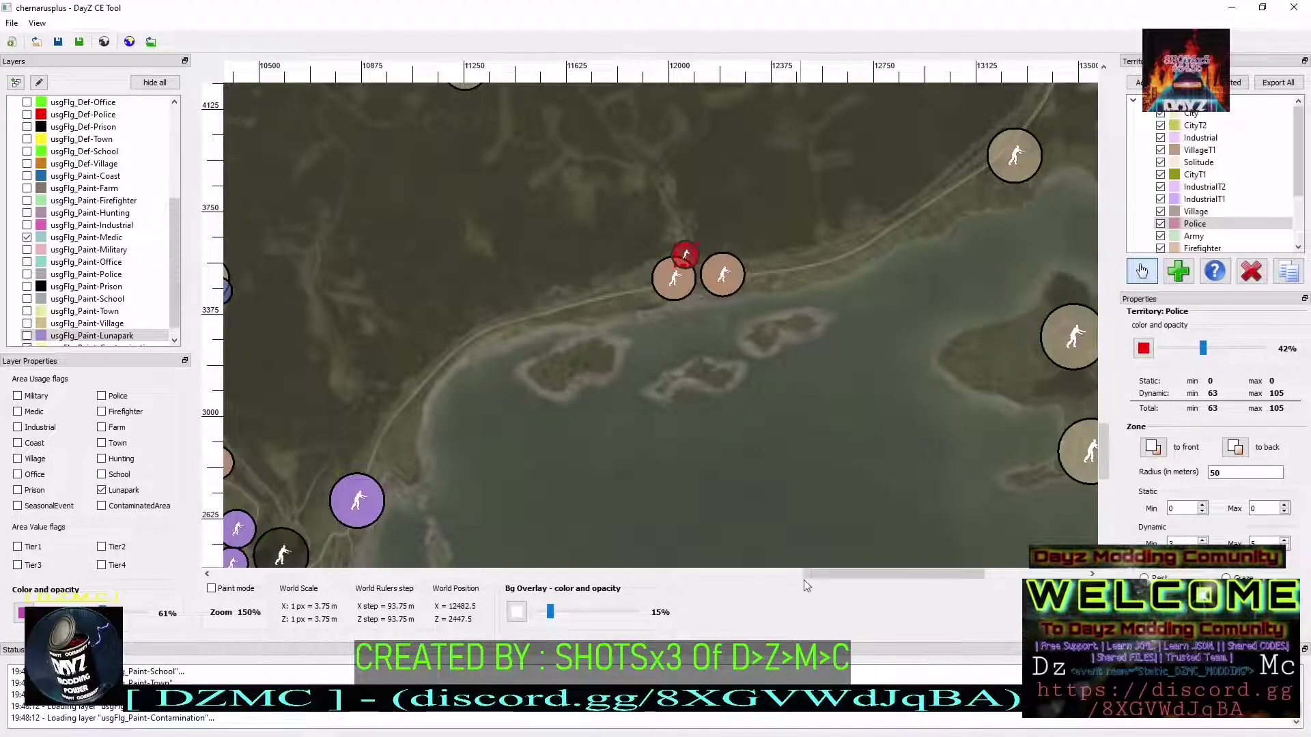
pyautogui.moveTo(807, 574); pyautogui.dragTo(884, 575)
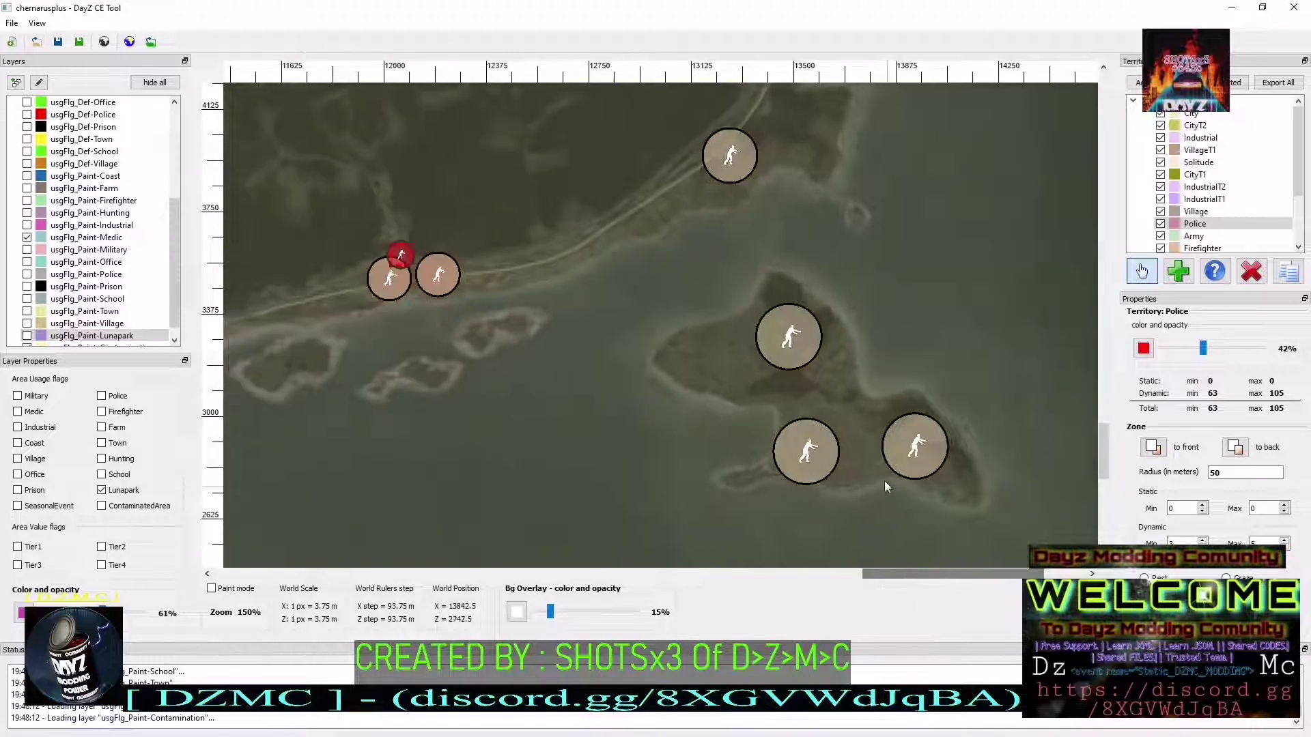
pyautogui.click(709, 352)
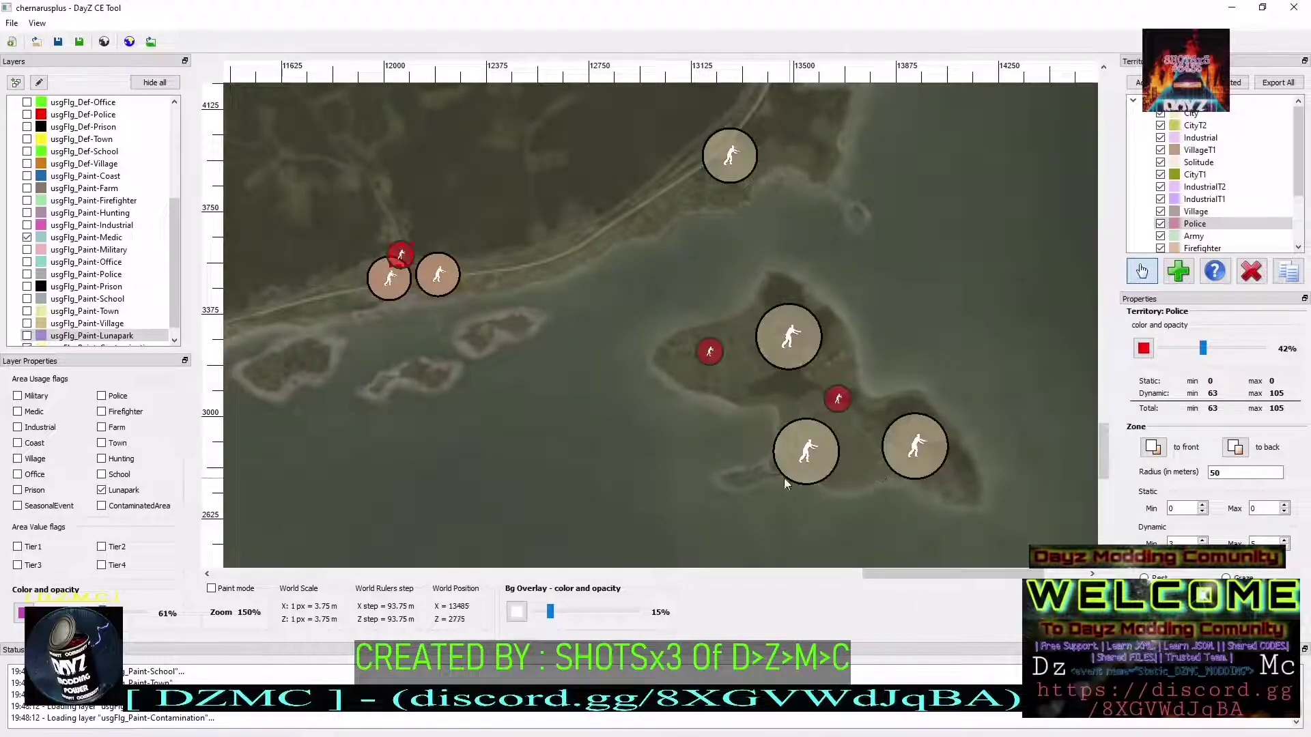
pyautogui.click(740, 477)
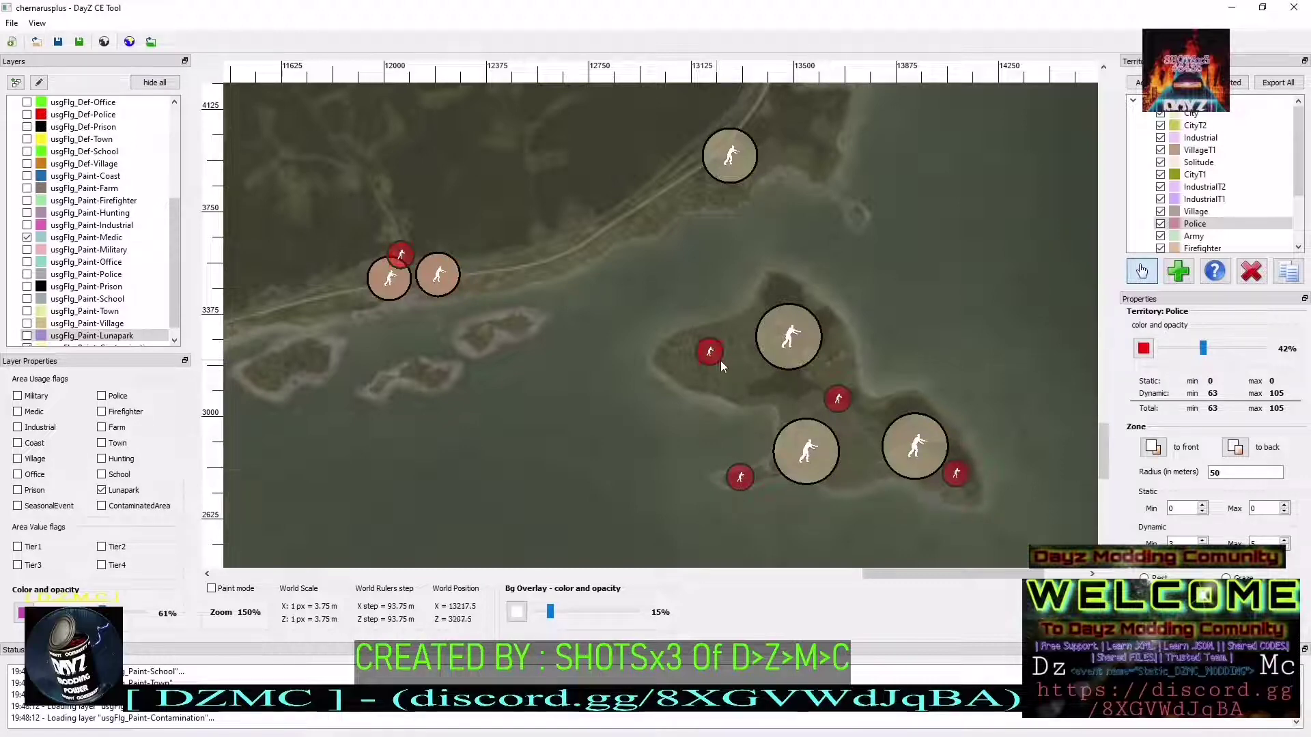
# Set the radius of the Police zone on the western part of the island to 80 meters
pyautogui.press('BackSpace')
pyautogui.press('BackSpace')
pyautogui.write('8')
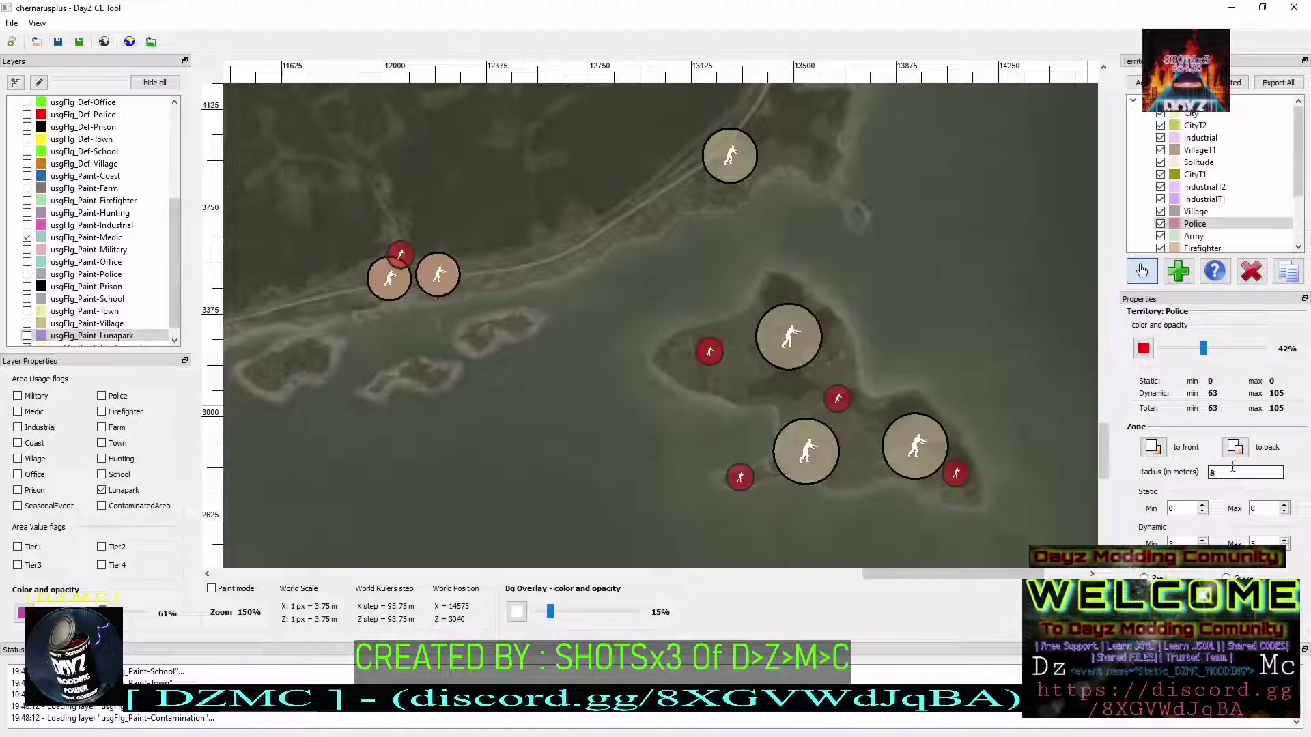
pyautogui.write('0')
# Delete the 50-meter Police zones at the island's centre, eastern end and south-western tip
pyautogui.click(836, 399)
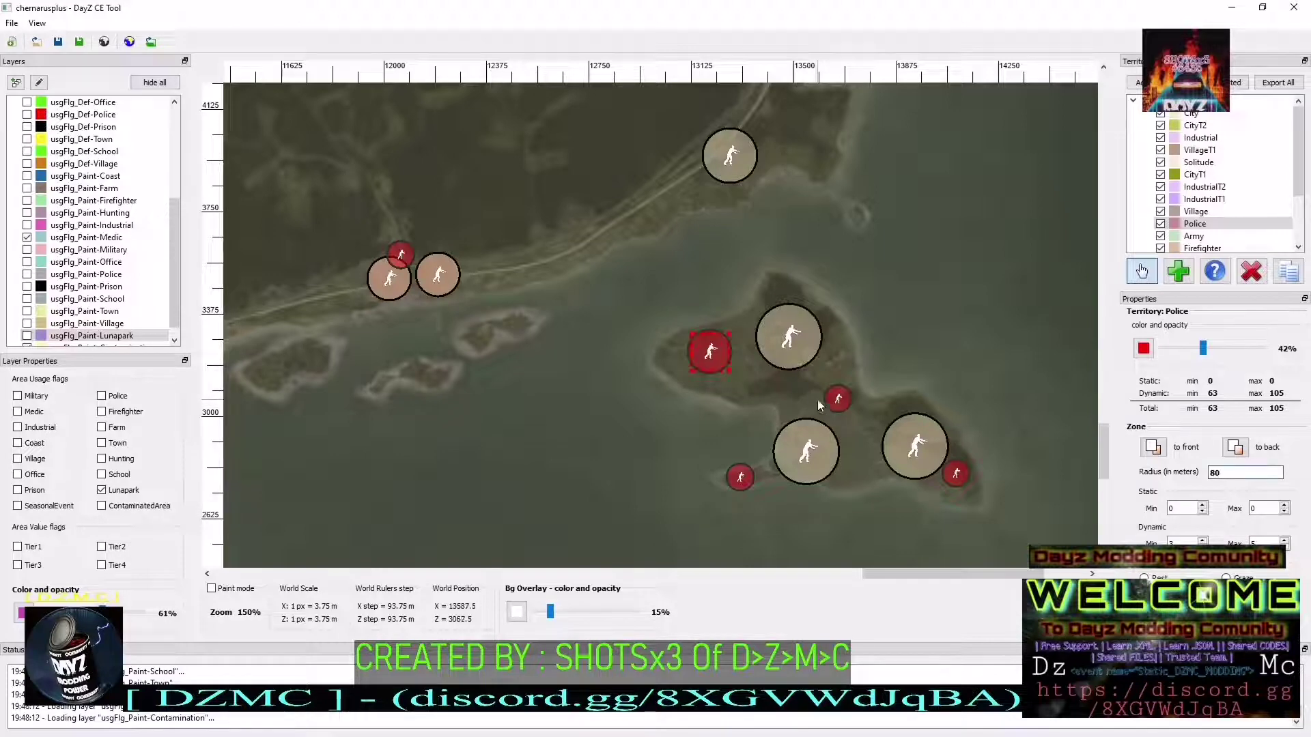
pyautogui.click(1257, 279)
pyautogui.click(957, 473)
pyautogui.click(1247, 276)
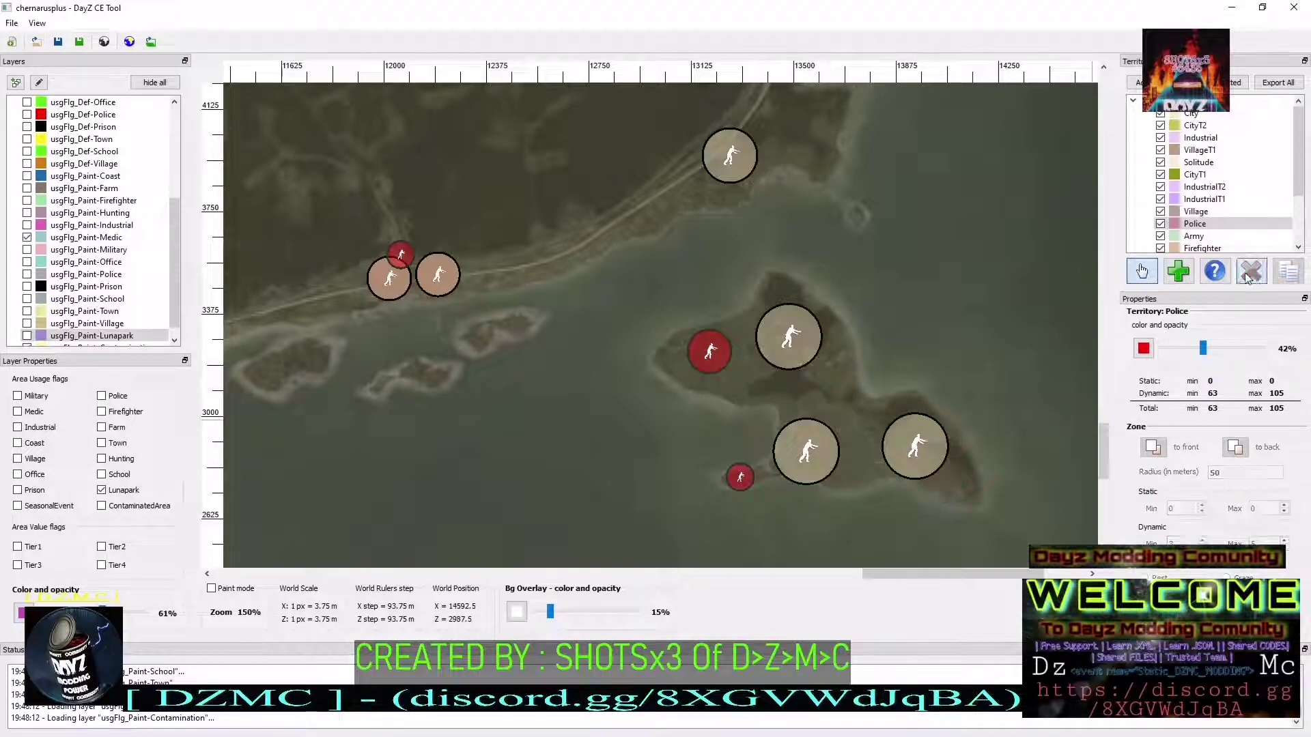
pyautogui.click(740, 476)
pyautogui.click(1249, 273)
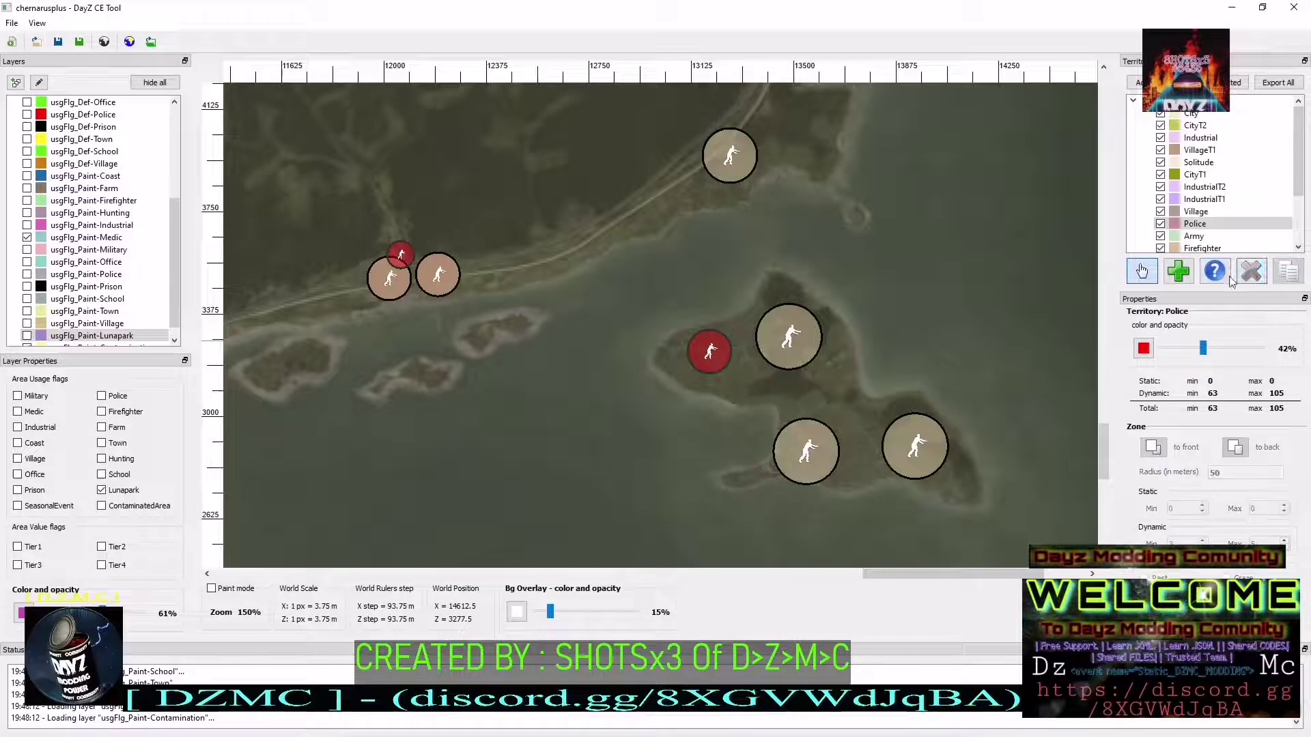
# Copy the 80-meter Police zone to the island's centre and its south-western tip
pyautogui.click(716, 359)
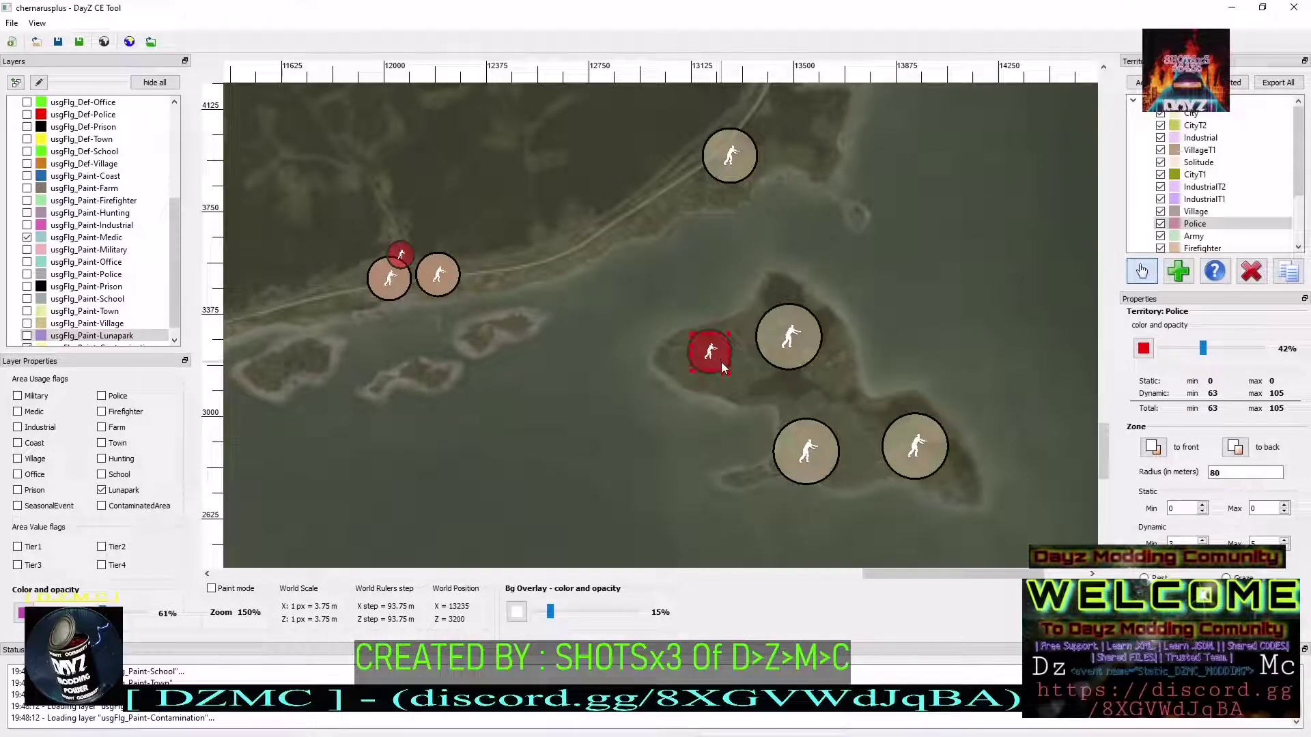
pyautogui.click(848, 410)
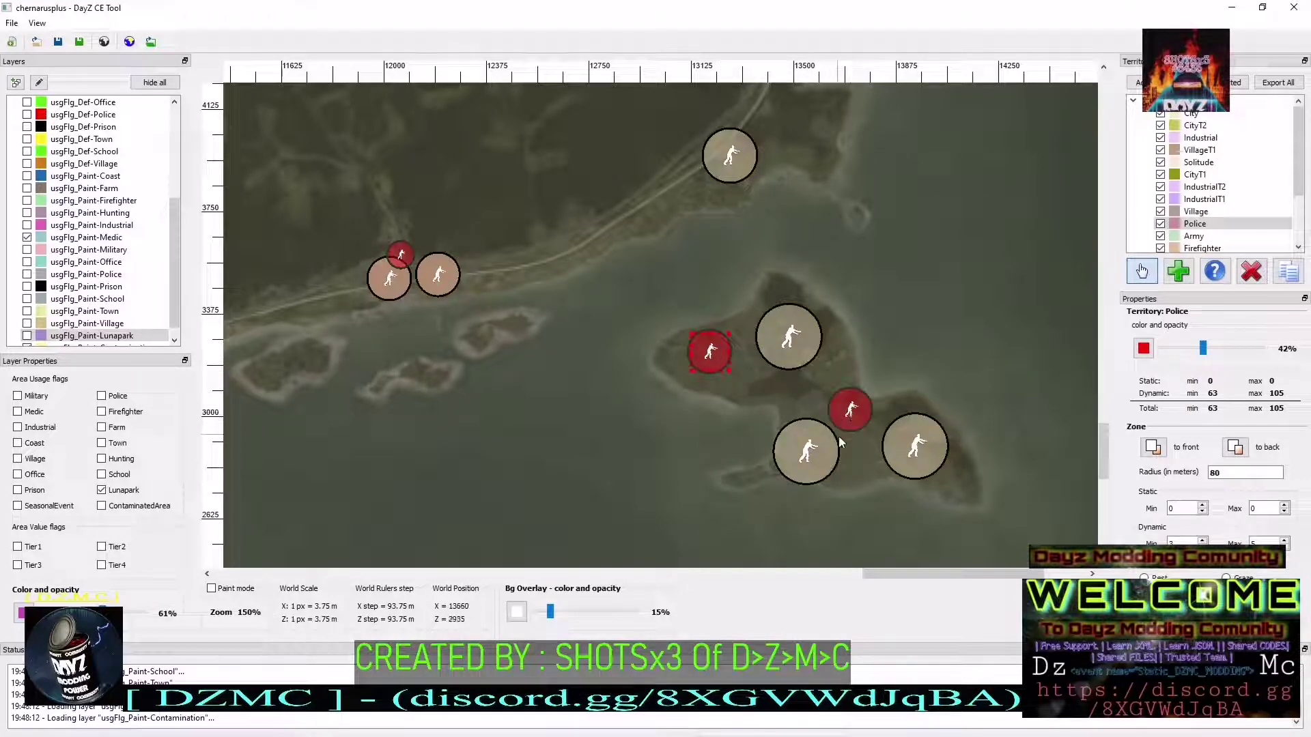
pyautogui.click(747, 474)
# Replace the Police zone at the south-western tip with a 50-meter one and fill the island's west with an 80-meter copy
pyautogui.click(1231, 472)
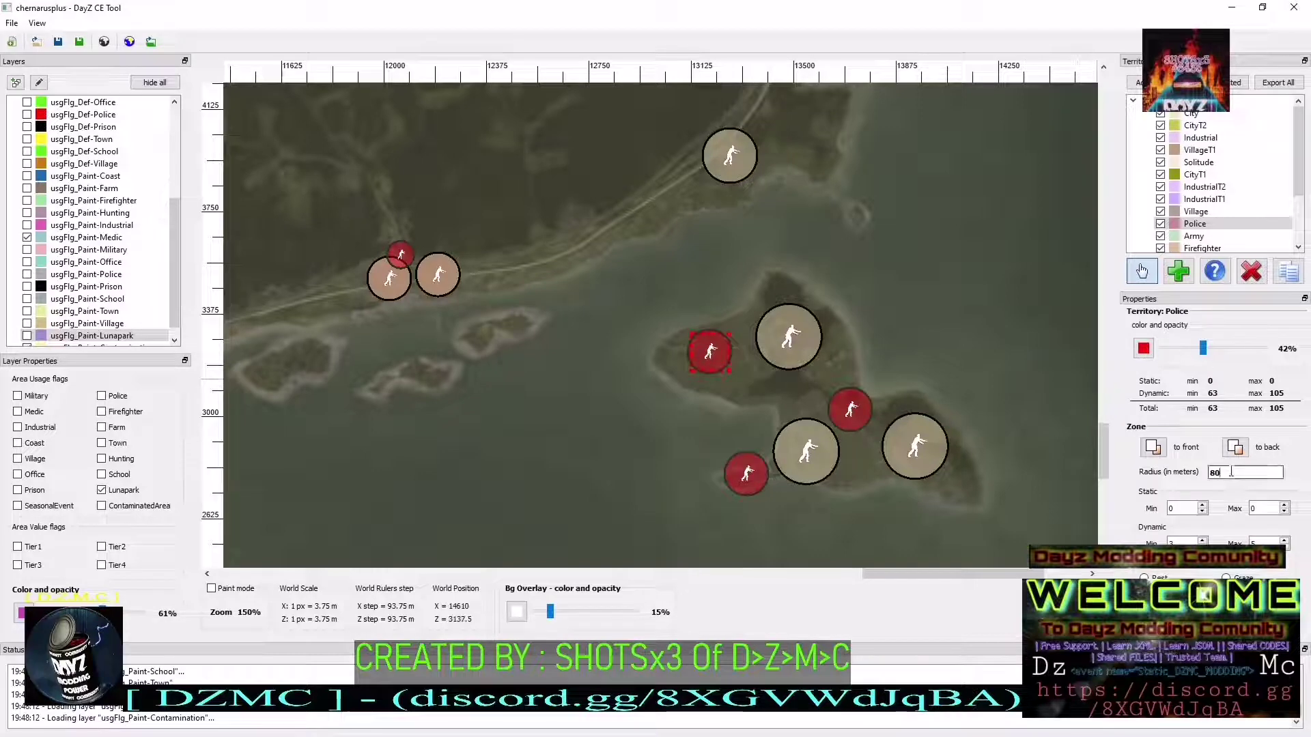
pyautogui.press('BackSpace')
pyautogui.write('0')
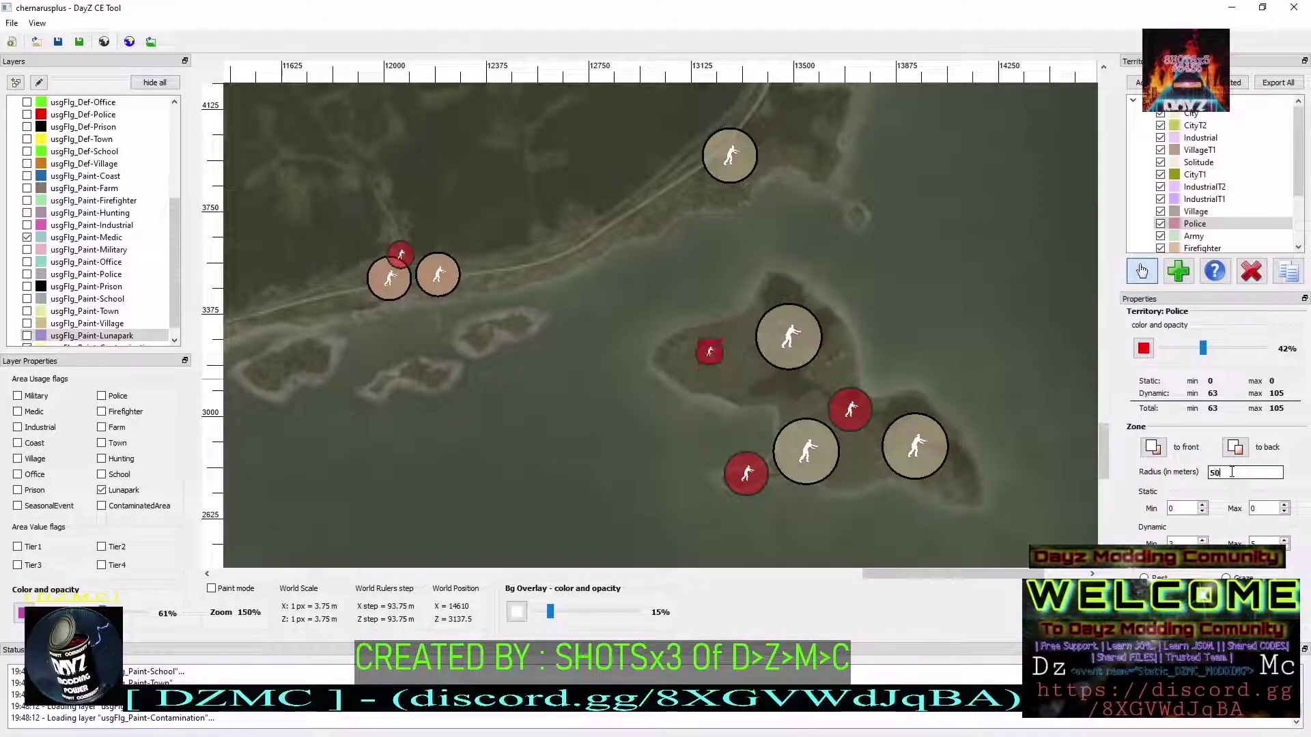
pyautogui.moveTo(752, 475)
pyautogui.mouseDown()
pyautogui.moveTo(732, 366)
pyautogui.moveTo(728, 436)
pyautogui.moveTo(746, 477)
pyautogui.mouseUp()
pyautogui.click(705, 355)
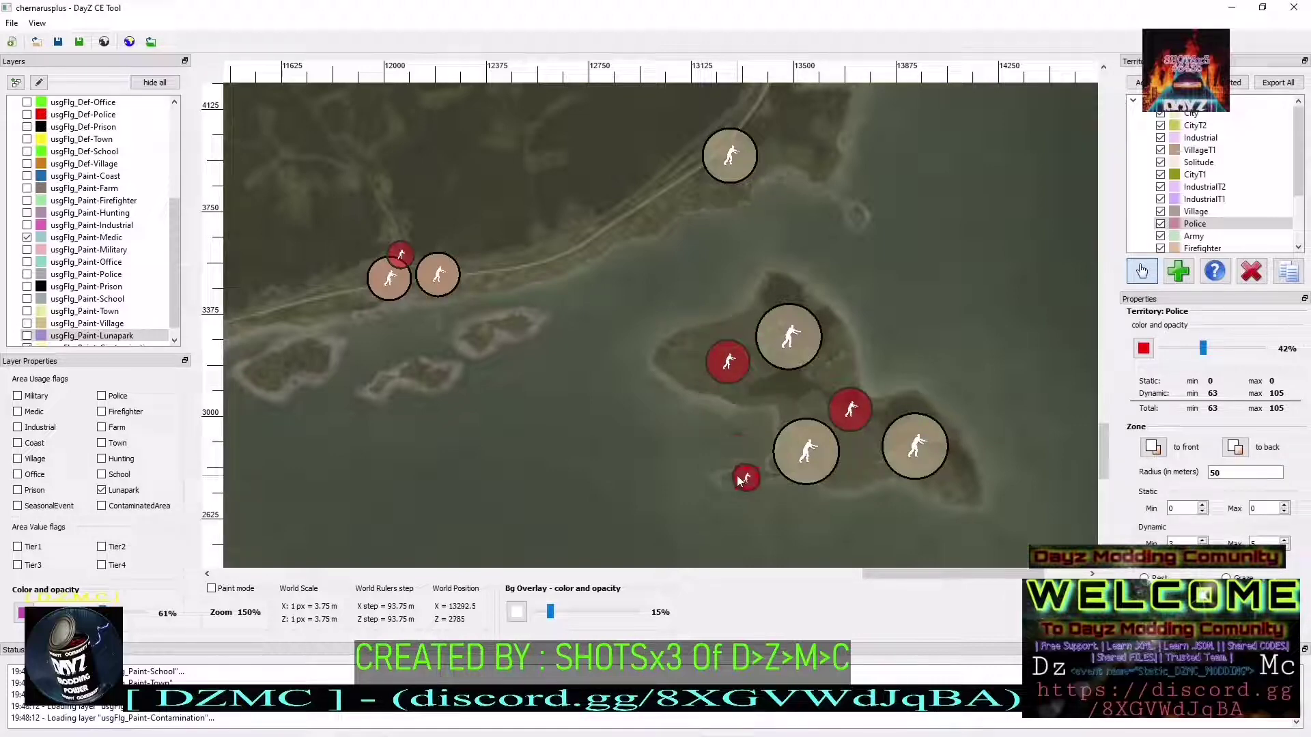
pyautogui.moveTo(729, 361); pyautogui.dragTo(713, 358)
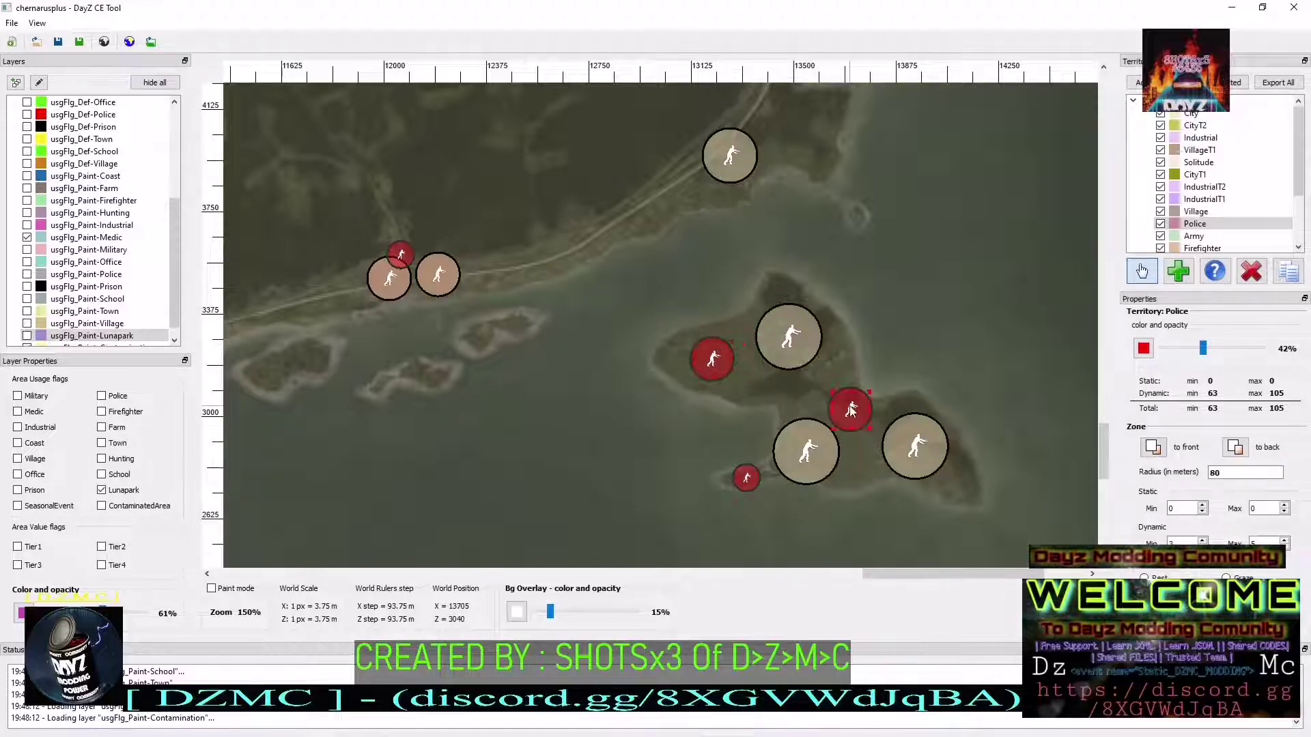
# Save and export the whole project as chernarusplusedited.xml, and move the ChernarusPlus folder window clear of the map
pyautogui.scroll(-3, 511, 275)
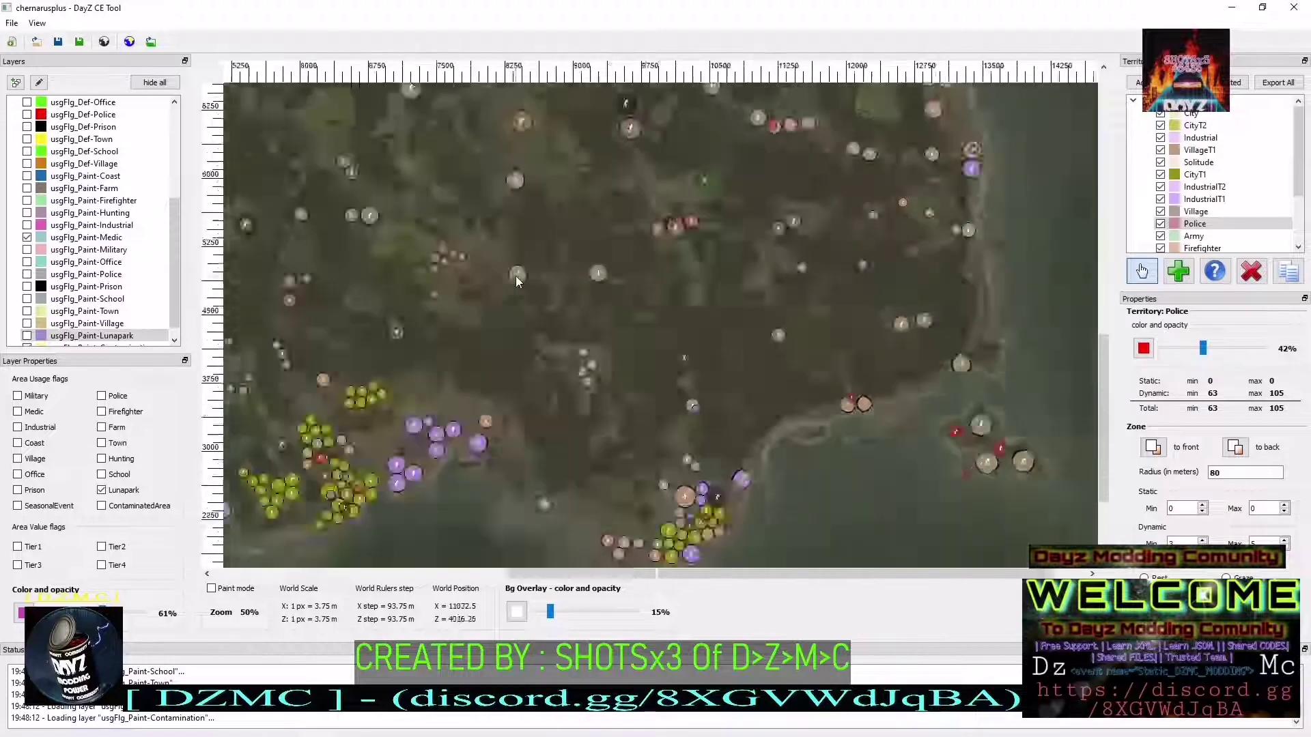
pyautogui.scroll(-2, 515, 276)
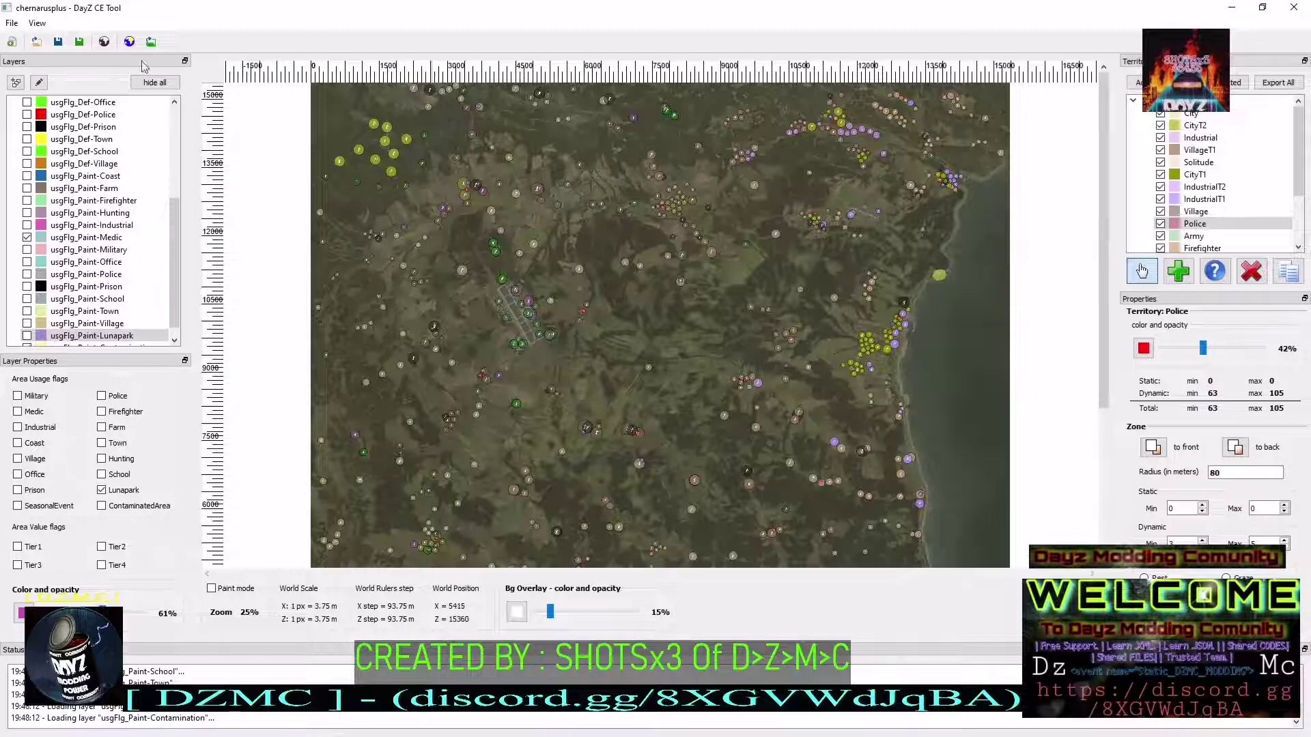
pyautogui.click(12, 24)
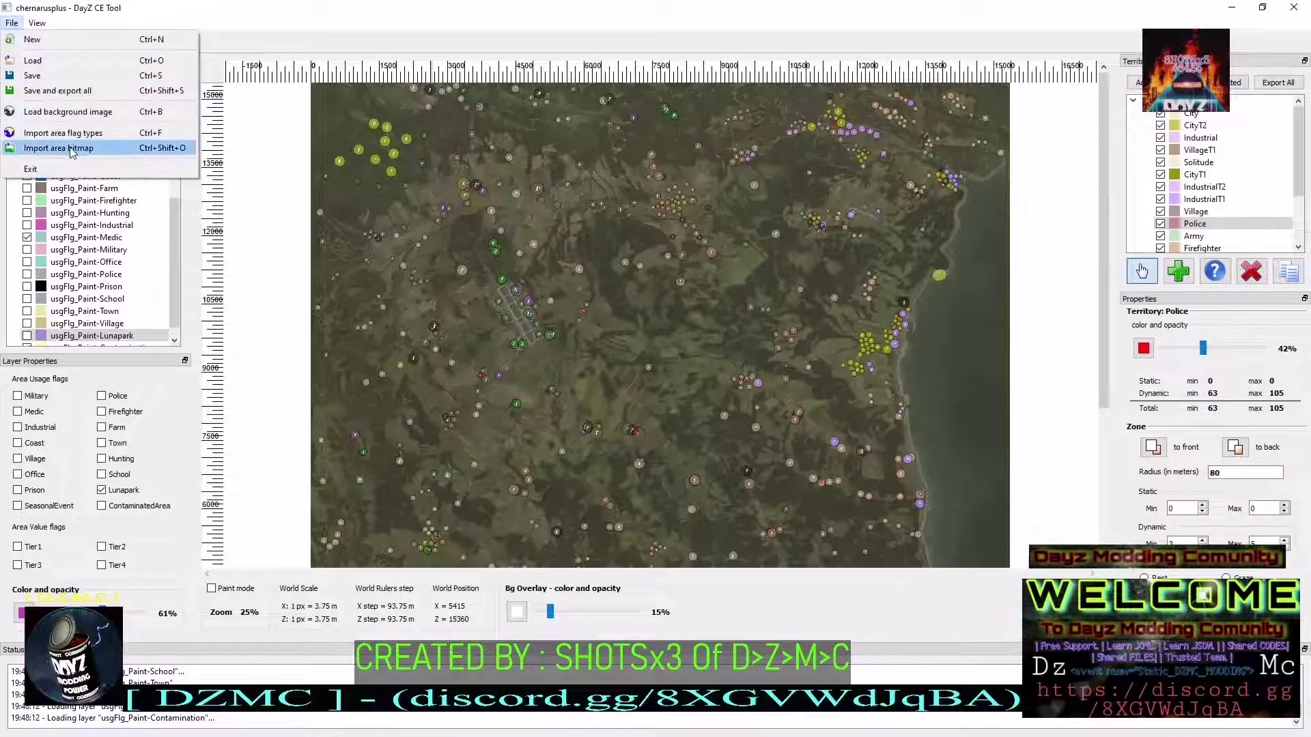
pyautogui.click(76, 90)
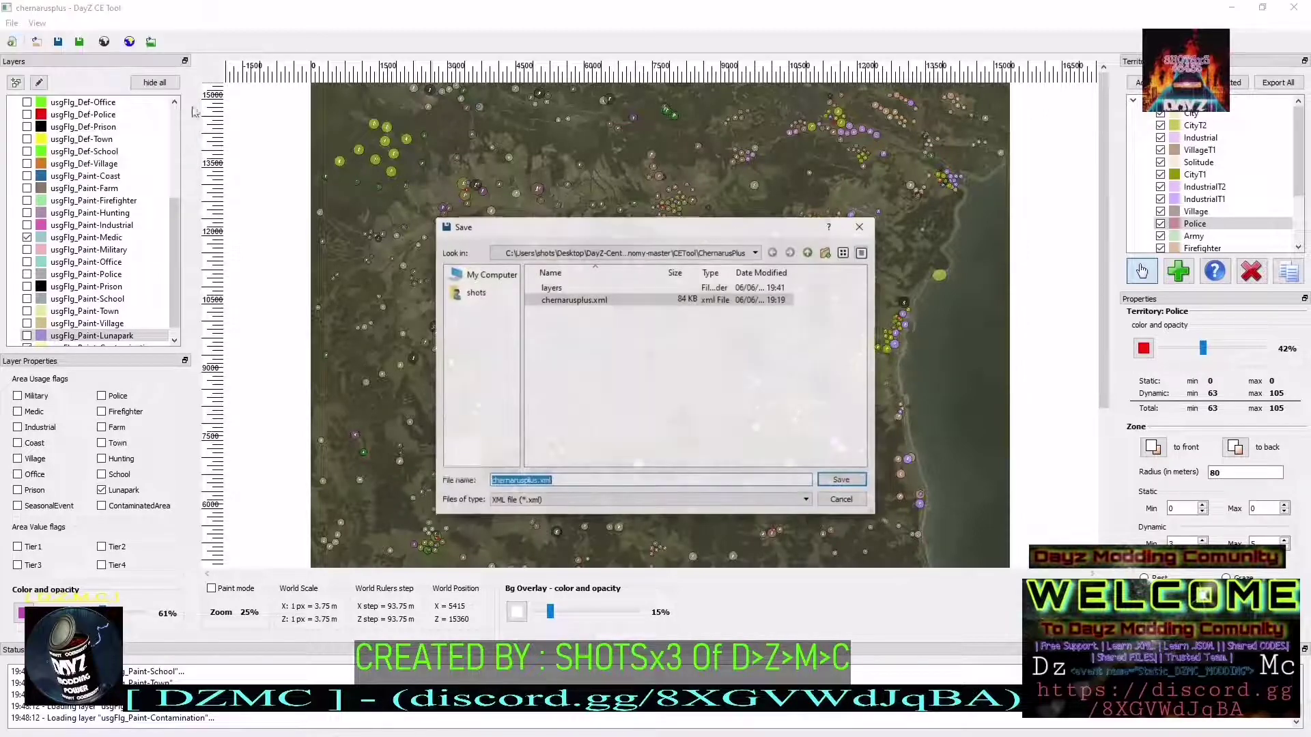
pyautogui.click(542, 481)
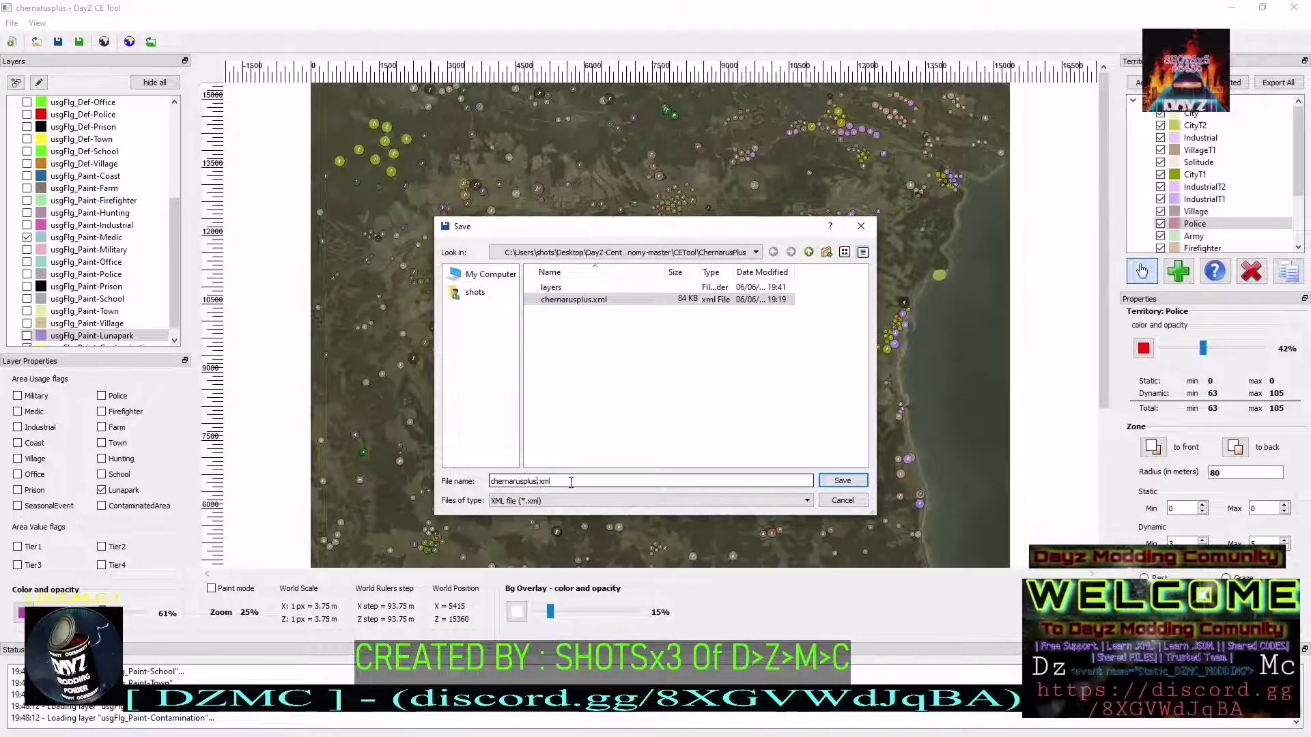
pyautogui.write('ed')
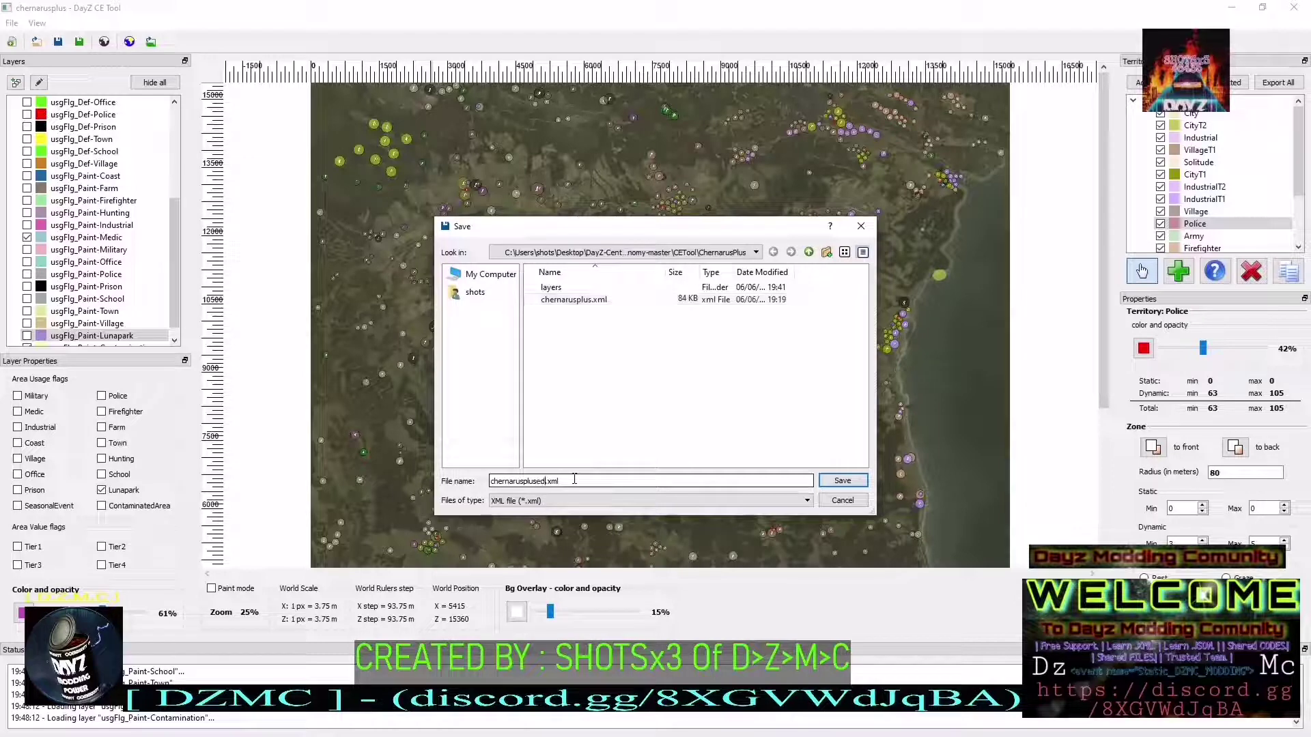
pyautogui.write('ited')
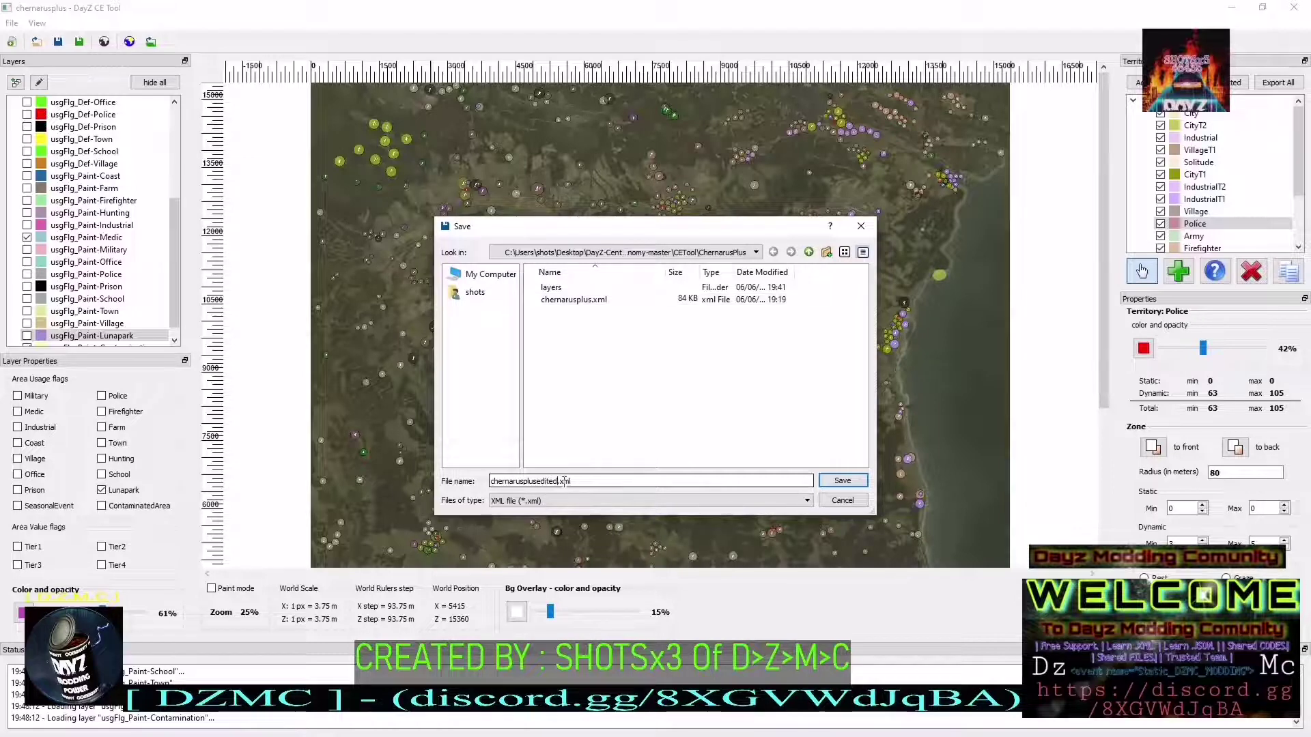
pyautogui.click(838, 483)
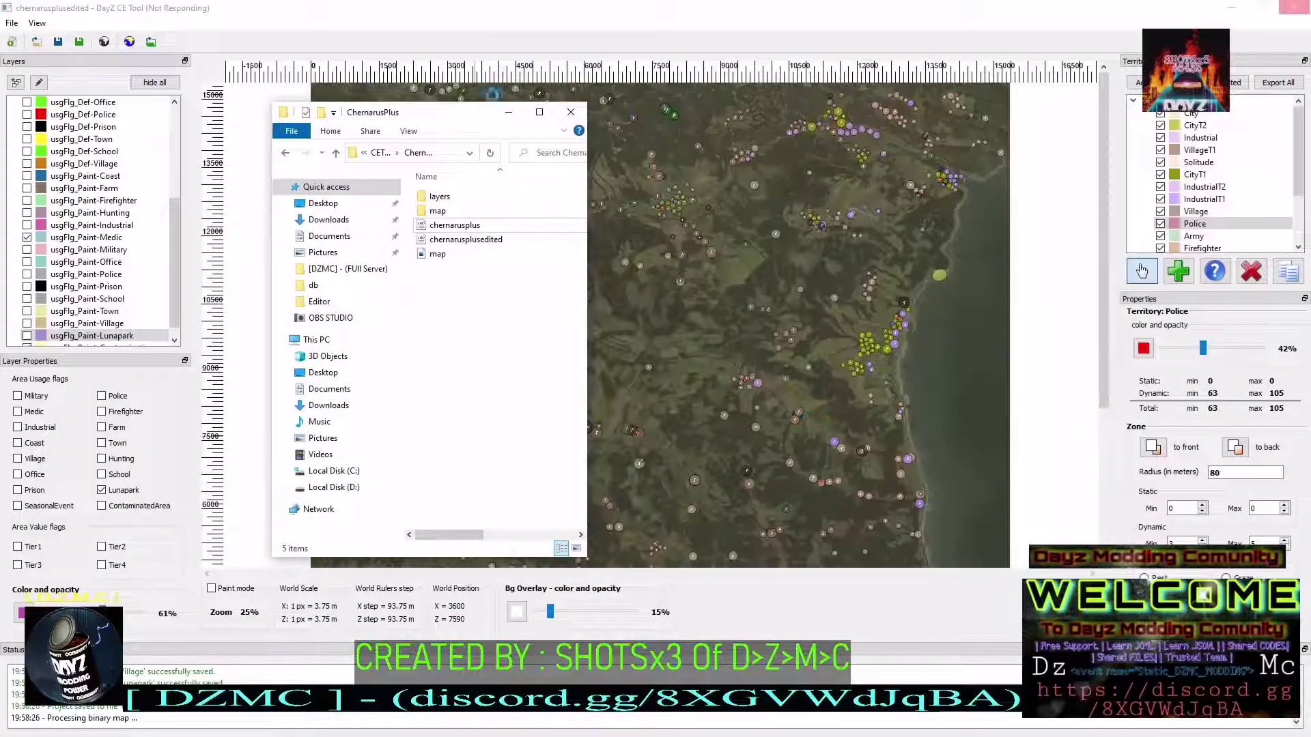
pyautogui.moveTo(423, 112); pyautogui.dragTo(1001, 96)
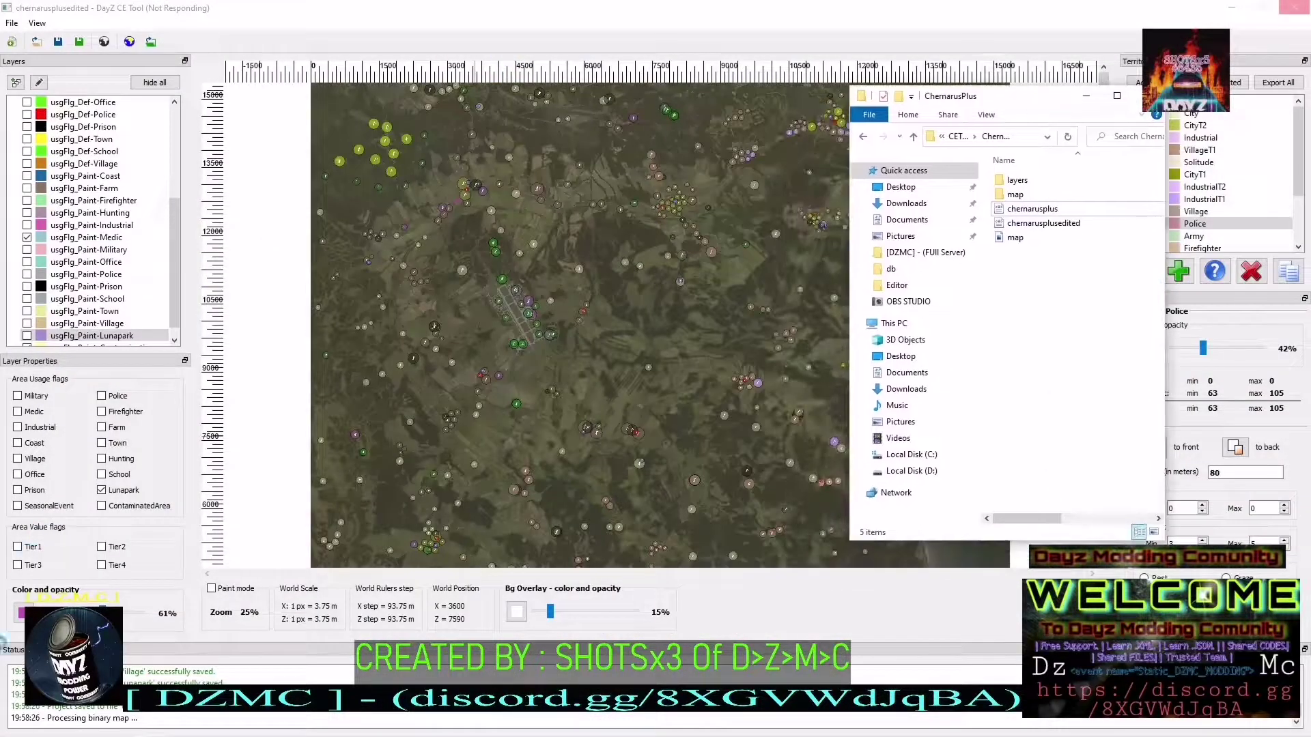
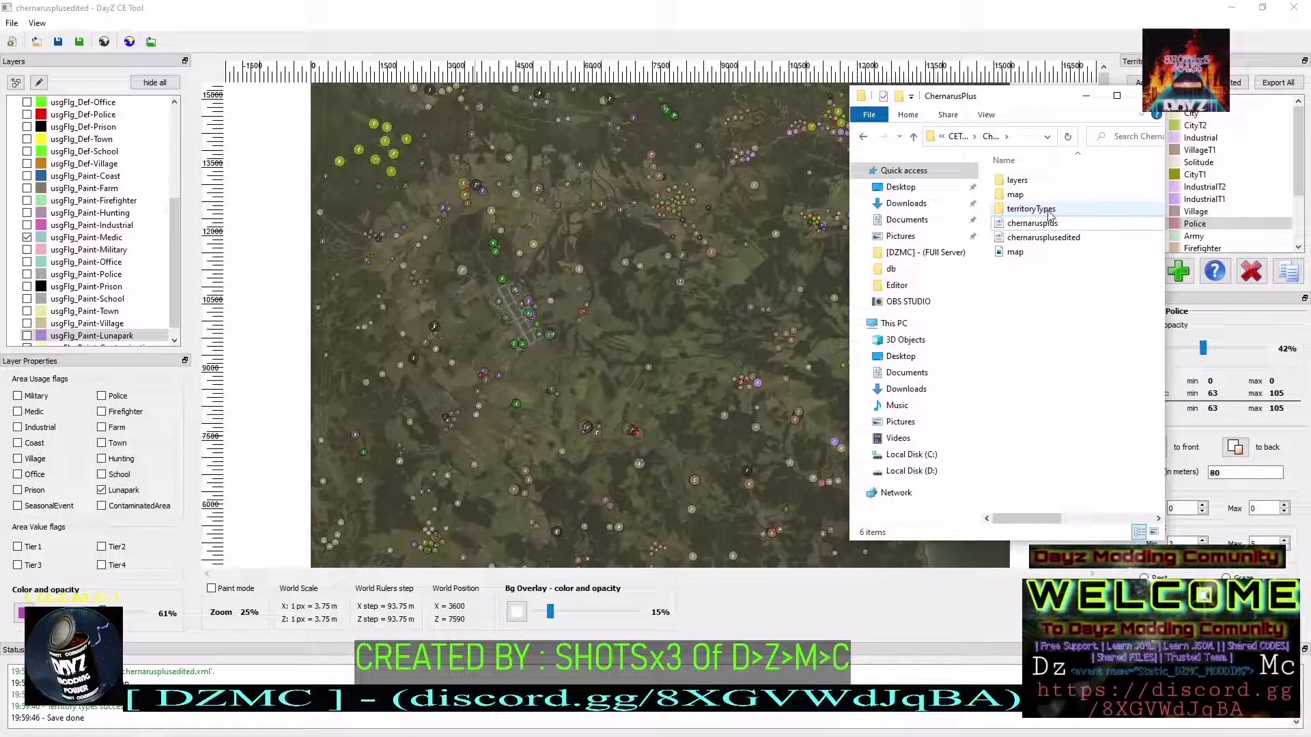
# Minimize the CE Tool, move the ChernarusPlus folder window aside, and switch to Notepad++ to close the backup chernarusplus.xml
pyautogui.click(1231, 9)
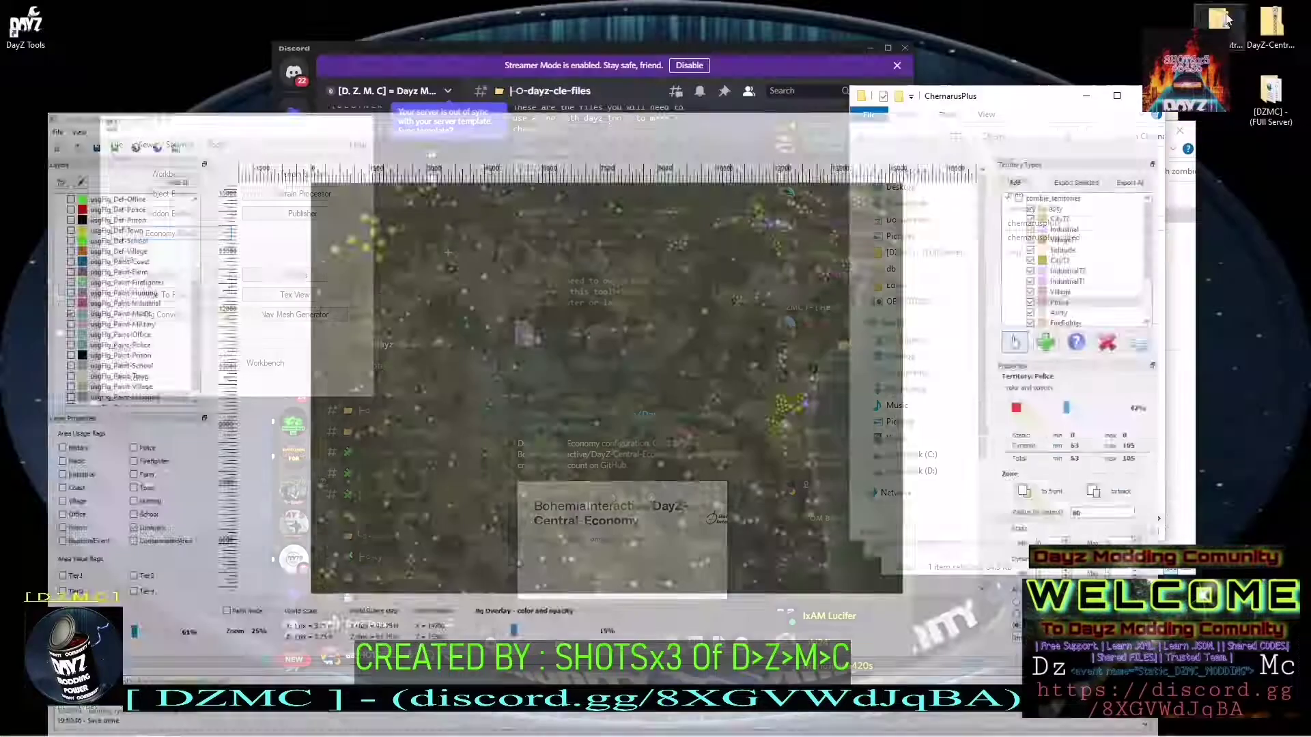
pyautogui.click(1227, 16)
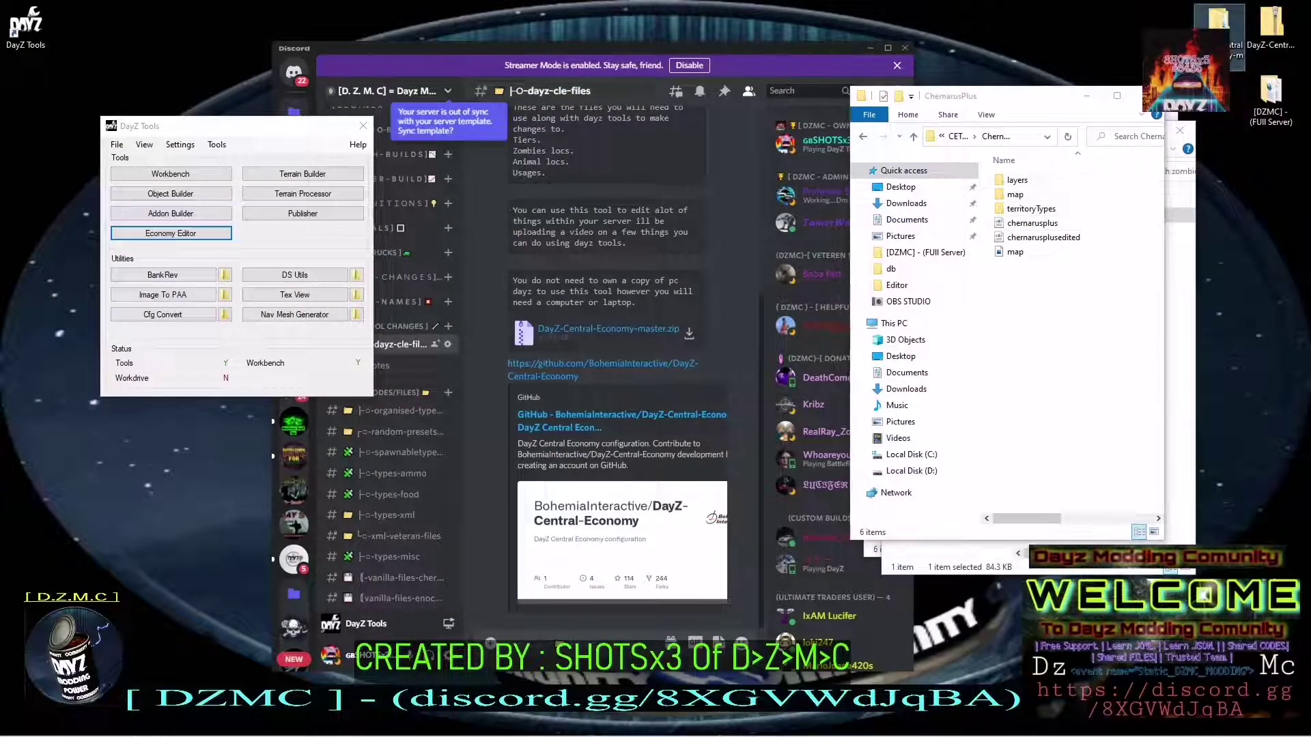
pyautogui.moveTo(1103, 100); pyautogui.dragTo(717, 99)
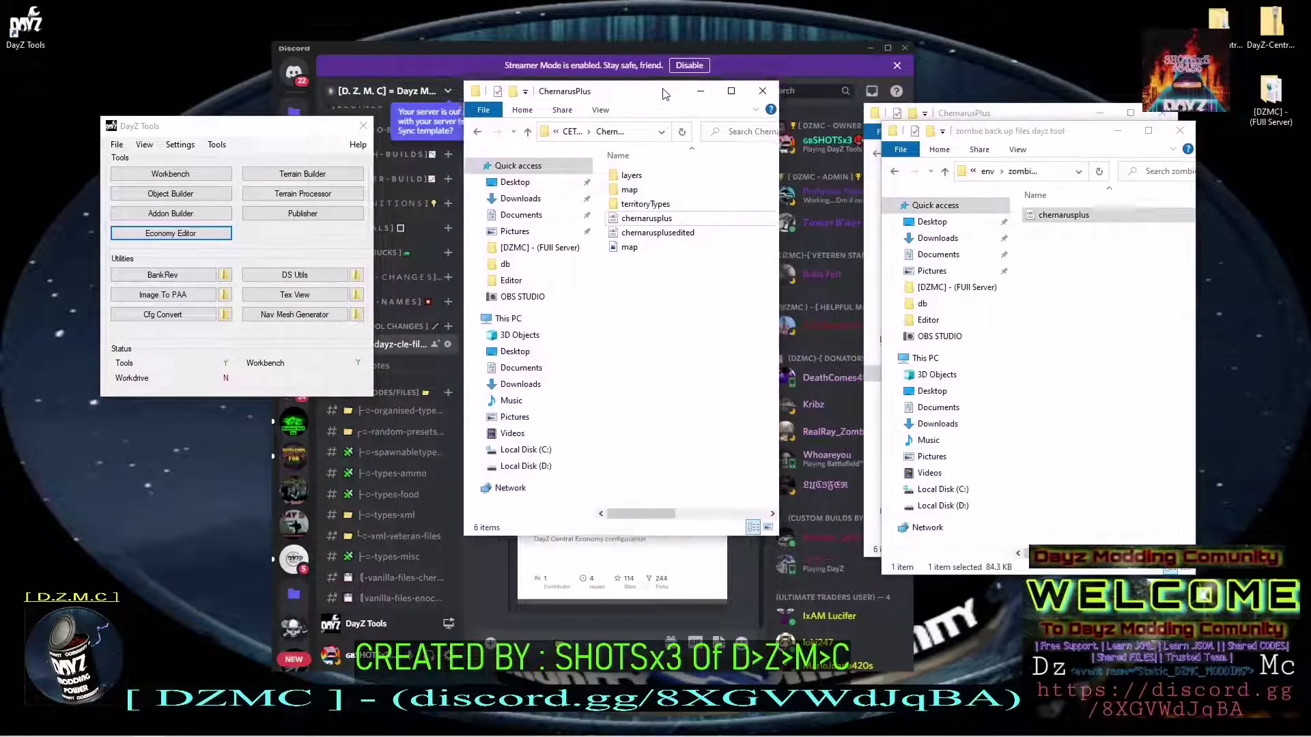
pyautogui.moveTo(283, 727)
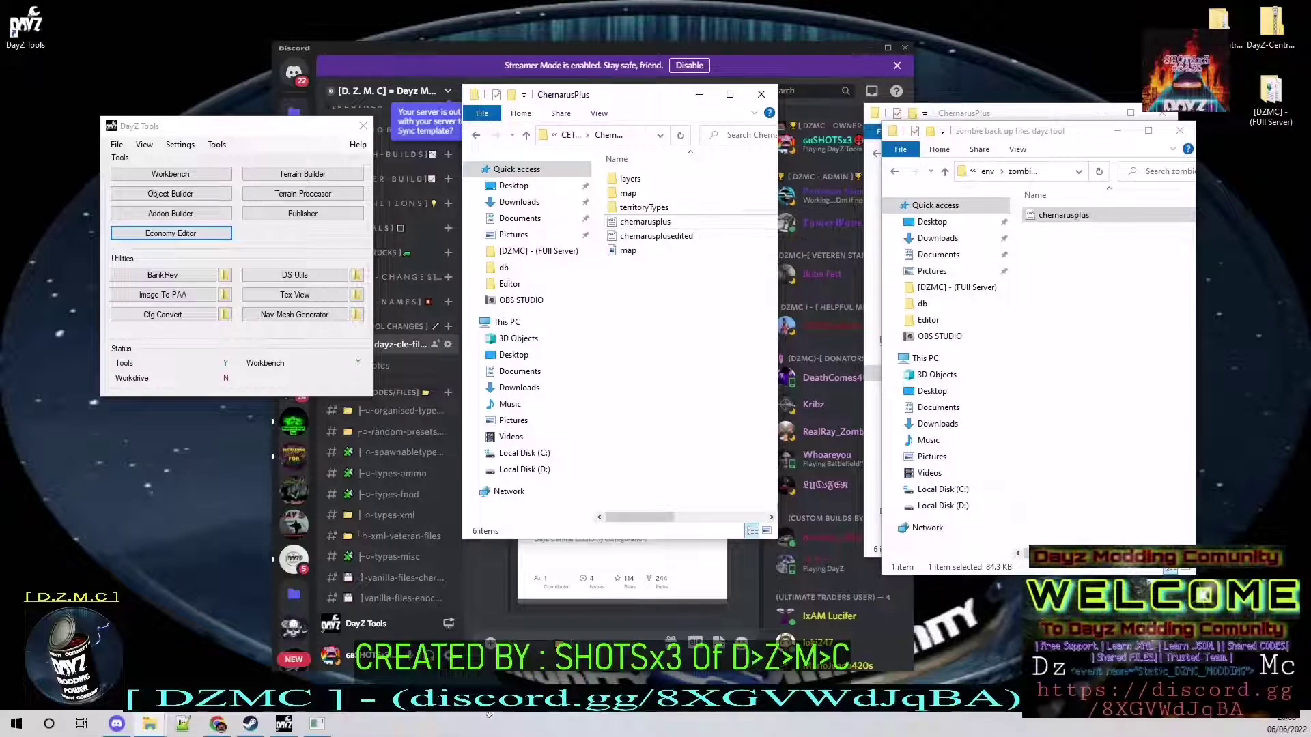
pyautogui.click(188, 725)
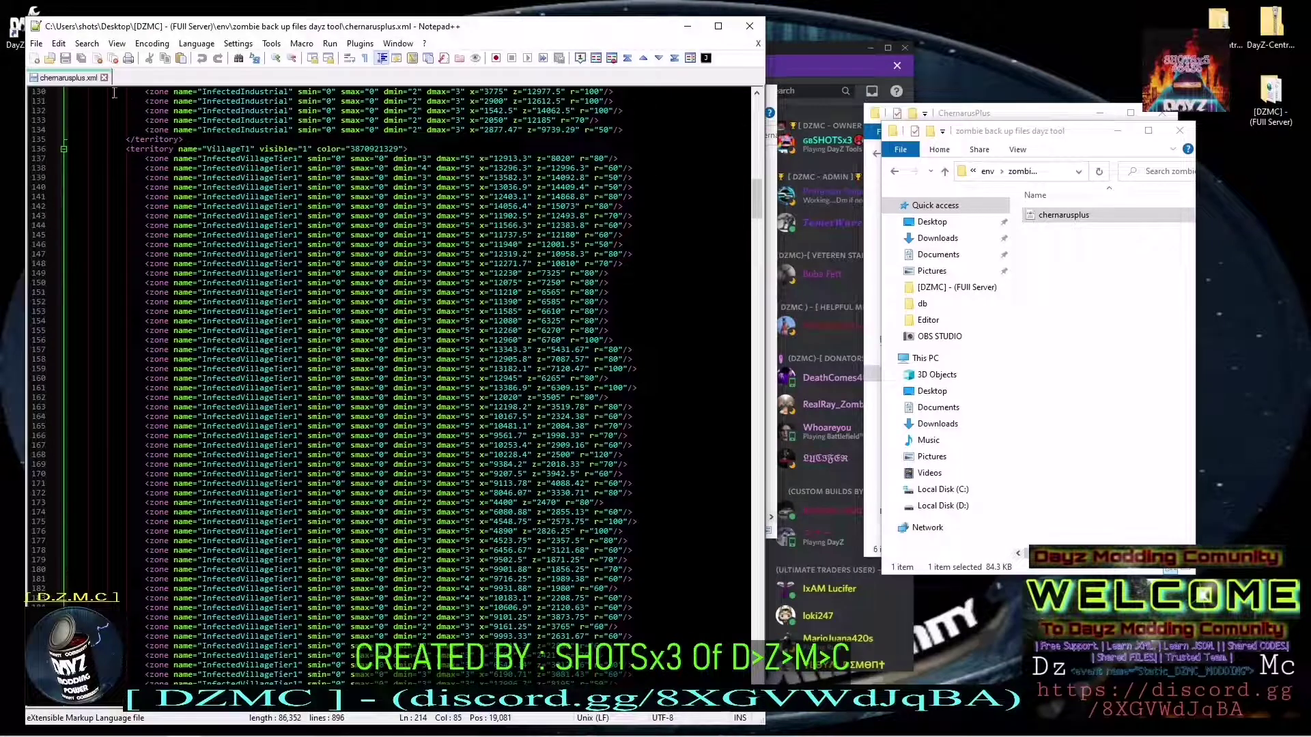
pyautogui.click(104, 77)
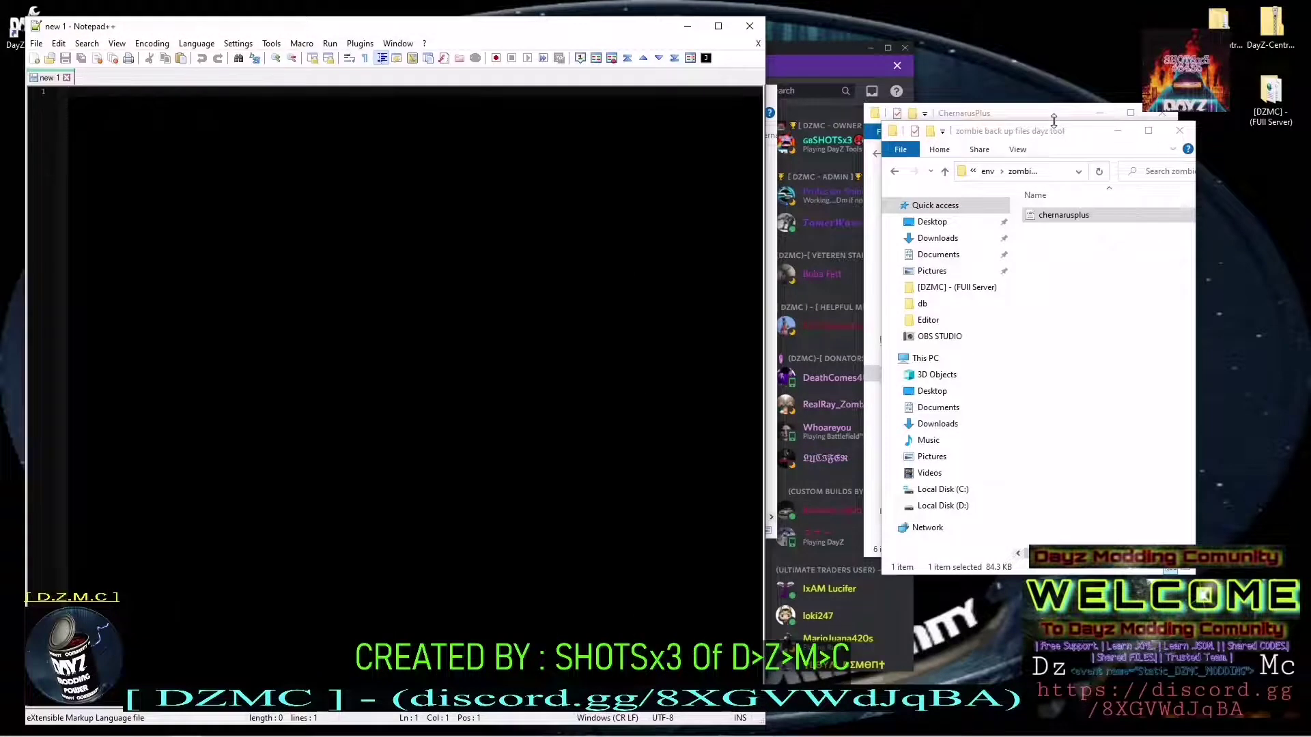
# Close the zombie backup and ChernarusPlus folder windows behind the editor, minimize Discord, and centre the Notepad++ window on the desktop
pyautogui.moveTo(1055, 131); pyautogui.dragTo(795, 157)
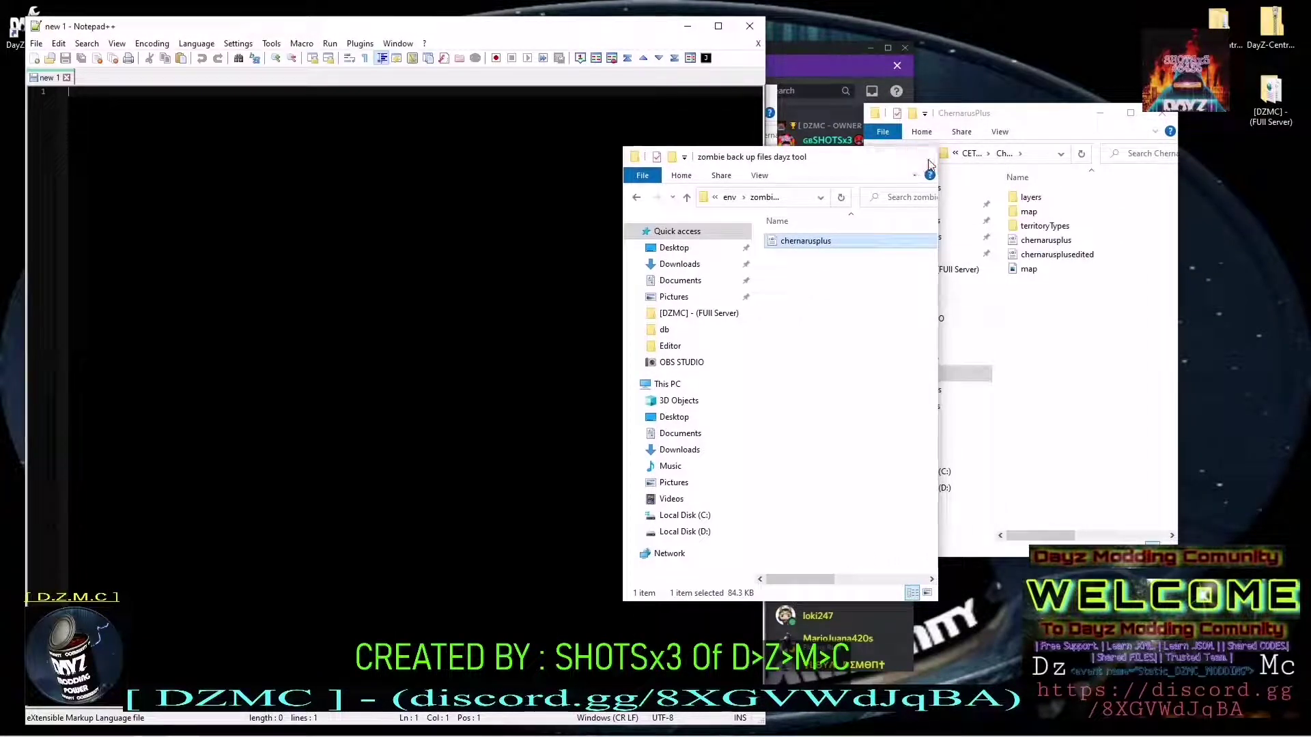
pyautogui.click(918, 160)
pyautogui.click(1163, 113)
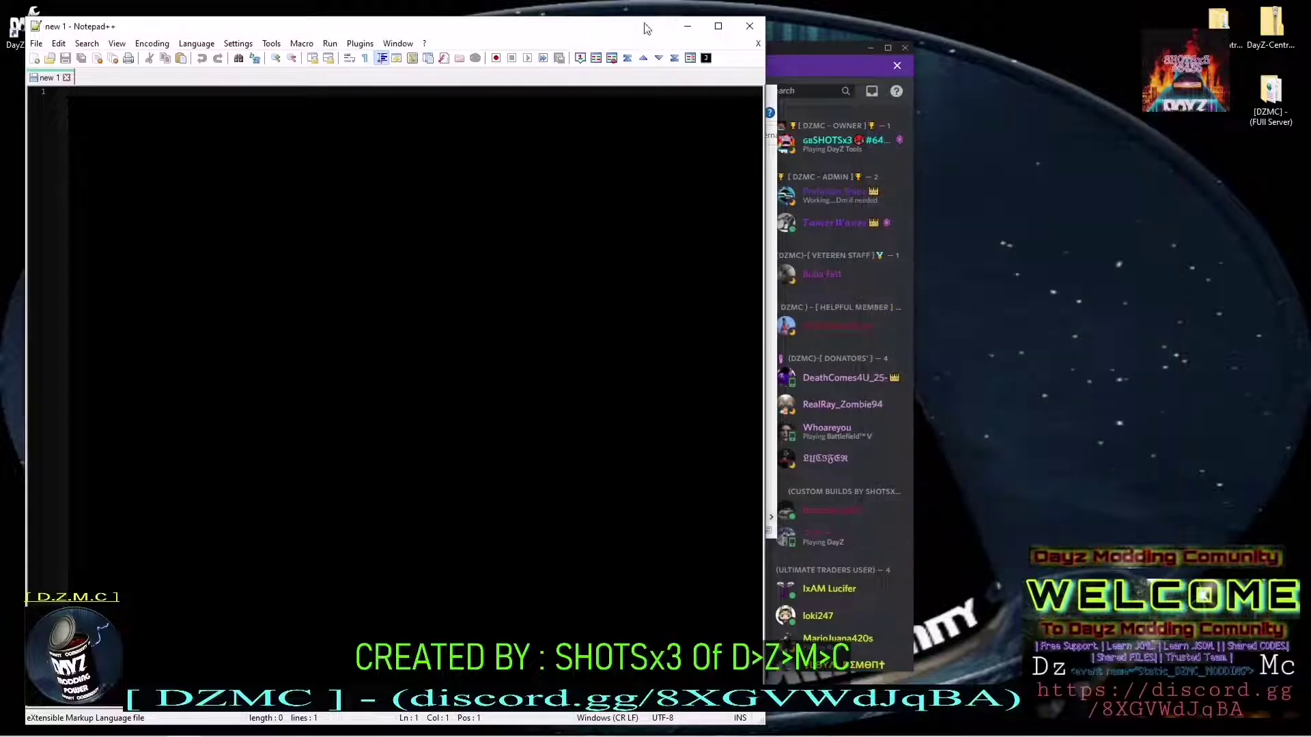
pyautogui.moveTo(614, 26); pyautogui.dragTo(577, 69)
pyautogui.click(848, 50)
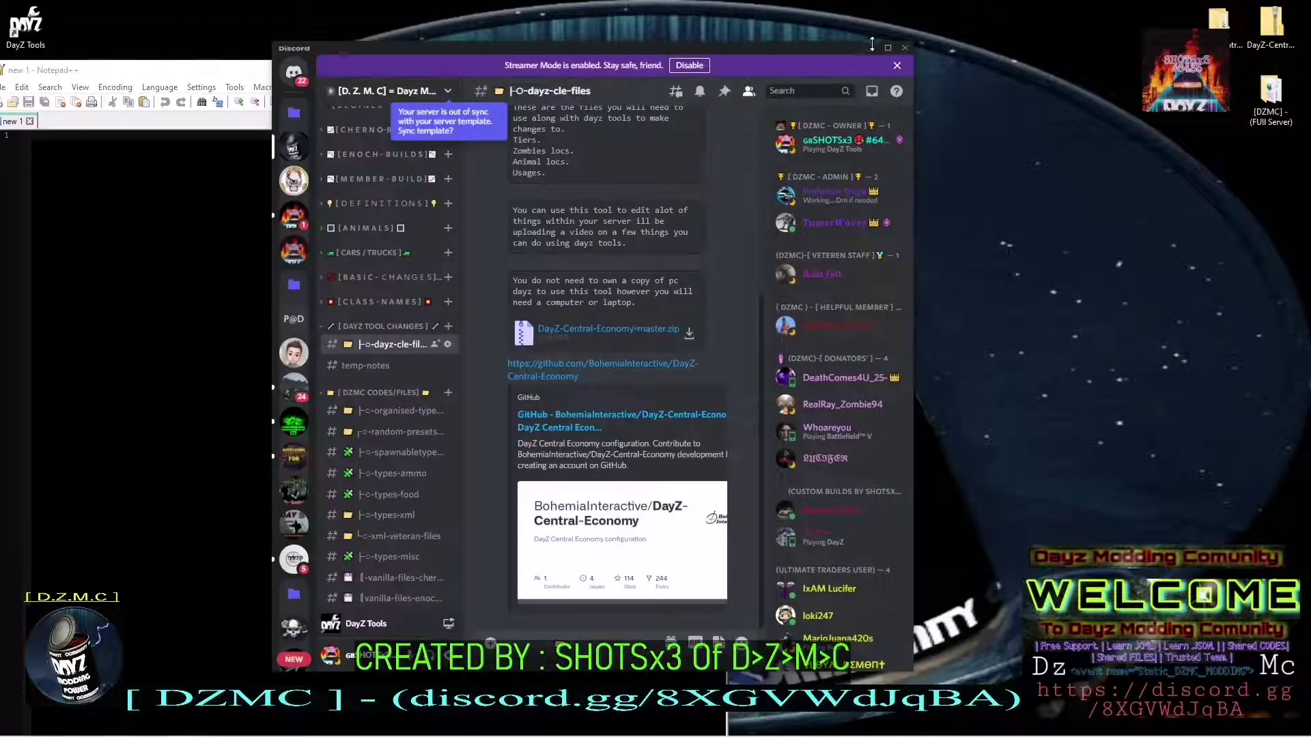
pyautogui.click(870, 47)
pyautogui.moveTo(468, 74); pyautogui.dragTo(737, 43)
# Open zombie_territories from the env folder of [DZMC] - (FUll Server) in Notepad++
pyautogui.doubleClick(1271, 92)
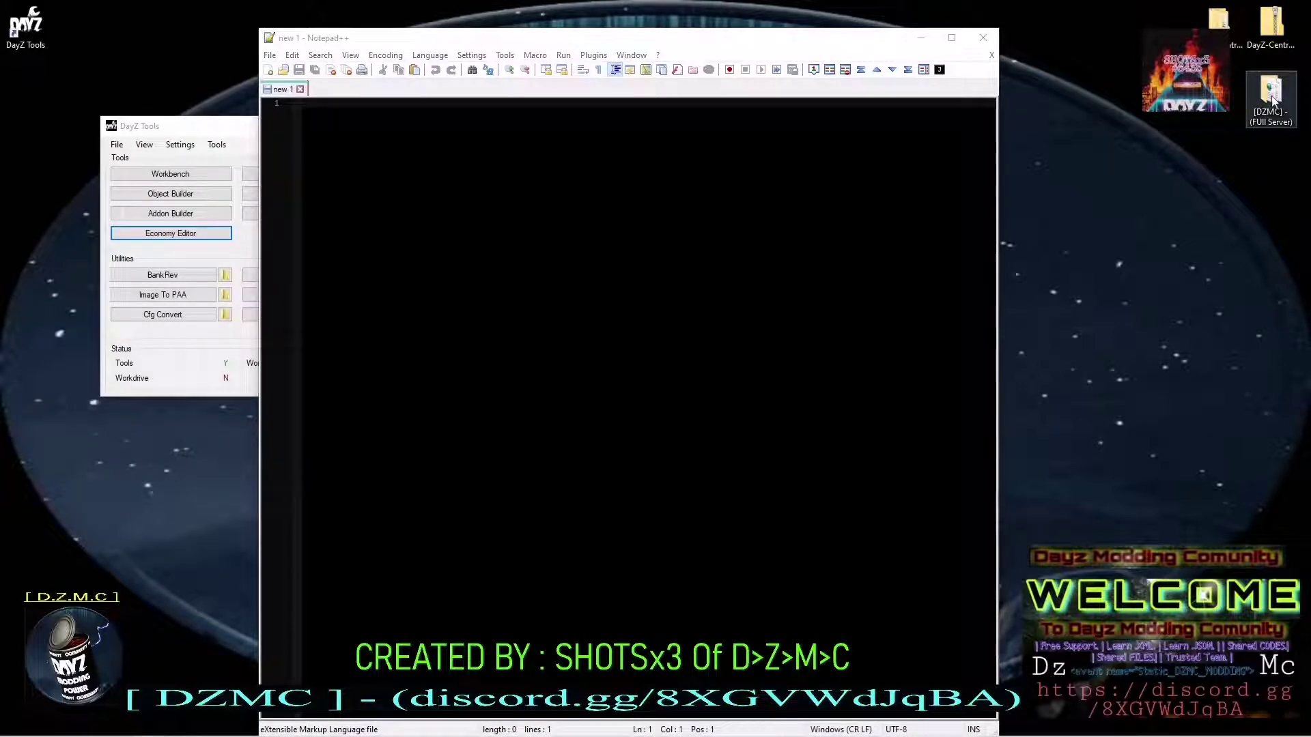
pyautogui.doubleClick(788, 284)
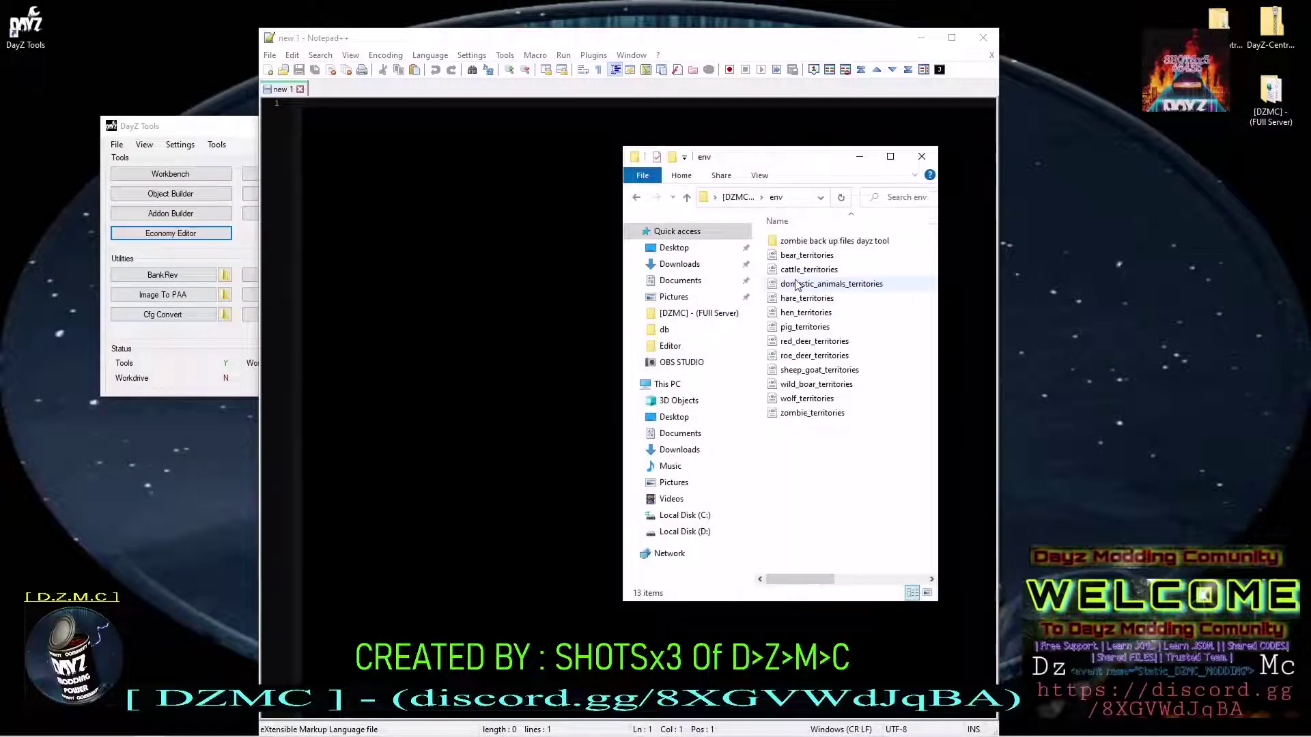
pyautogui.click(848, 415)
pyautogui.moveTo(848, 416); pyautogui.dragTo(412, 380)
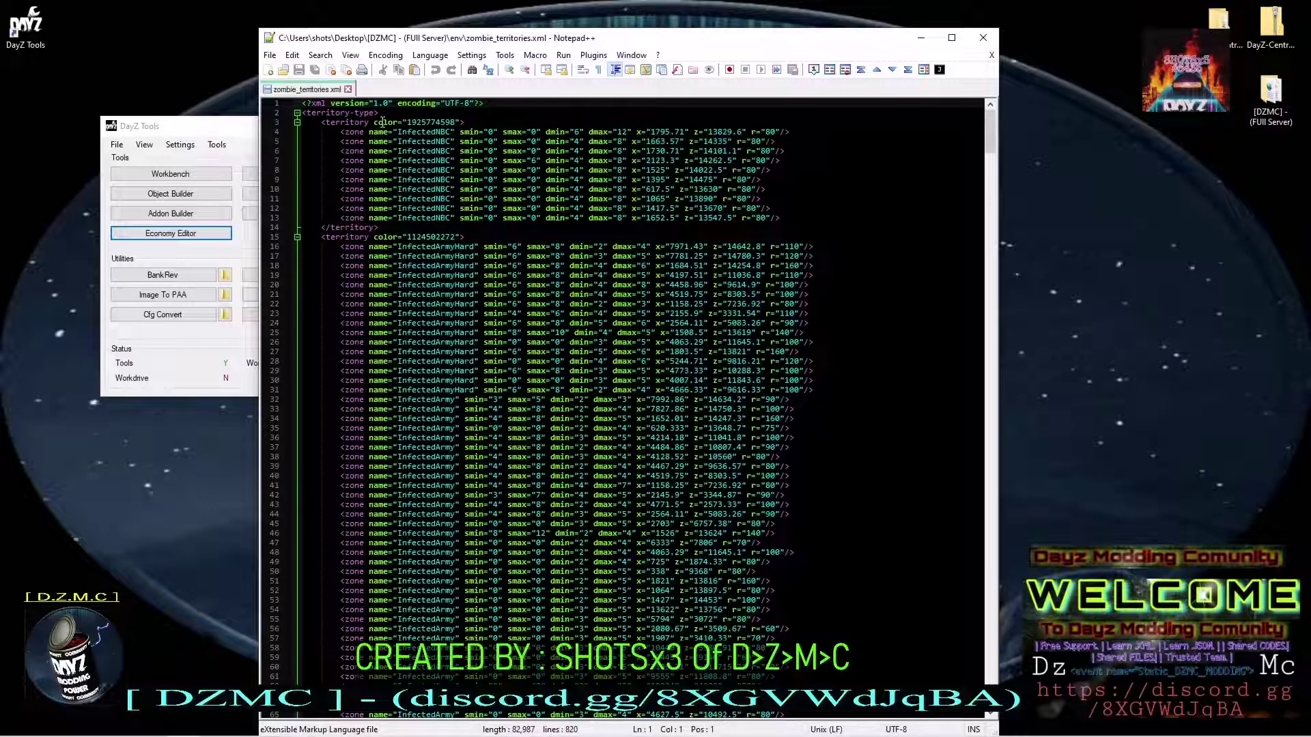
# Open the exported zombie_territories from DayZ-Central-Economy-master's CETool ChernarusPlus territoryTypes folder in Notepad++ too
pyautogui.doubleClick(1219, 24)
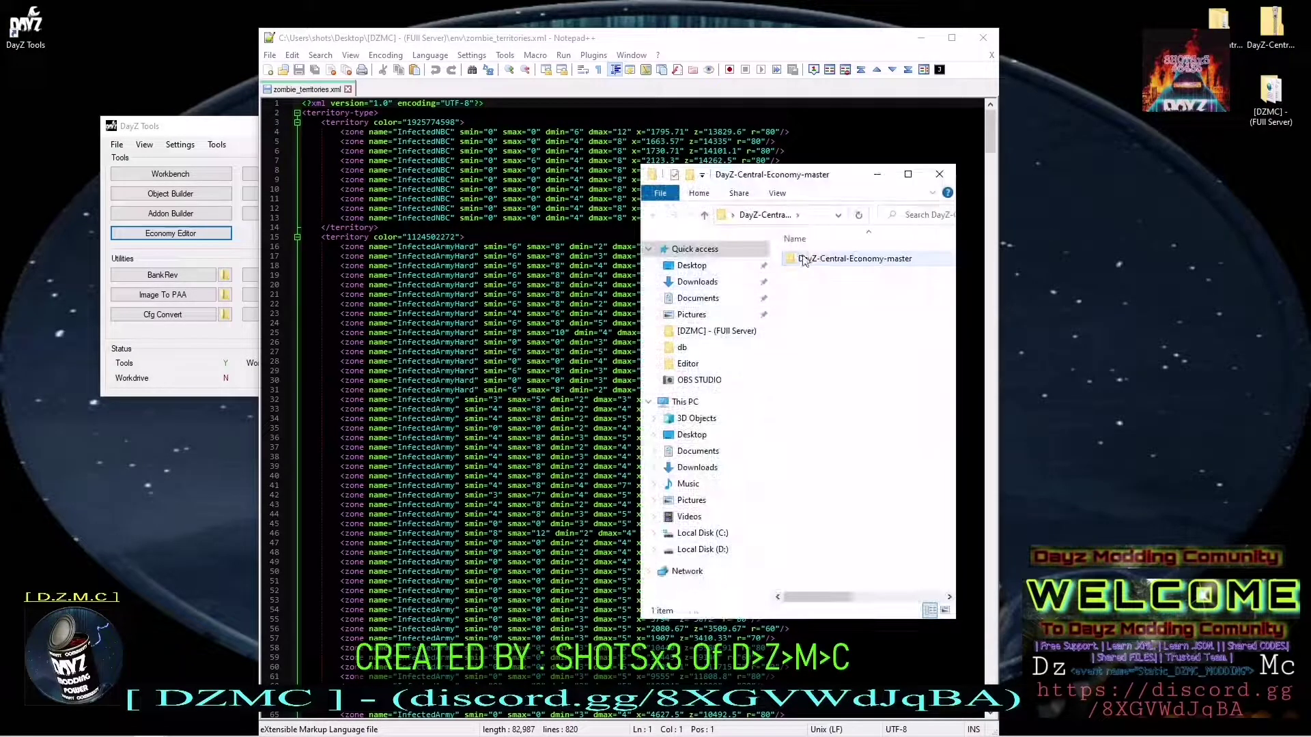
pyautogui.doubleClick(804, 259)
pyautogui.doubleClick(807, 258)
pyautogui.doubleClick(811, 260)
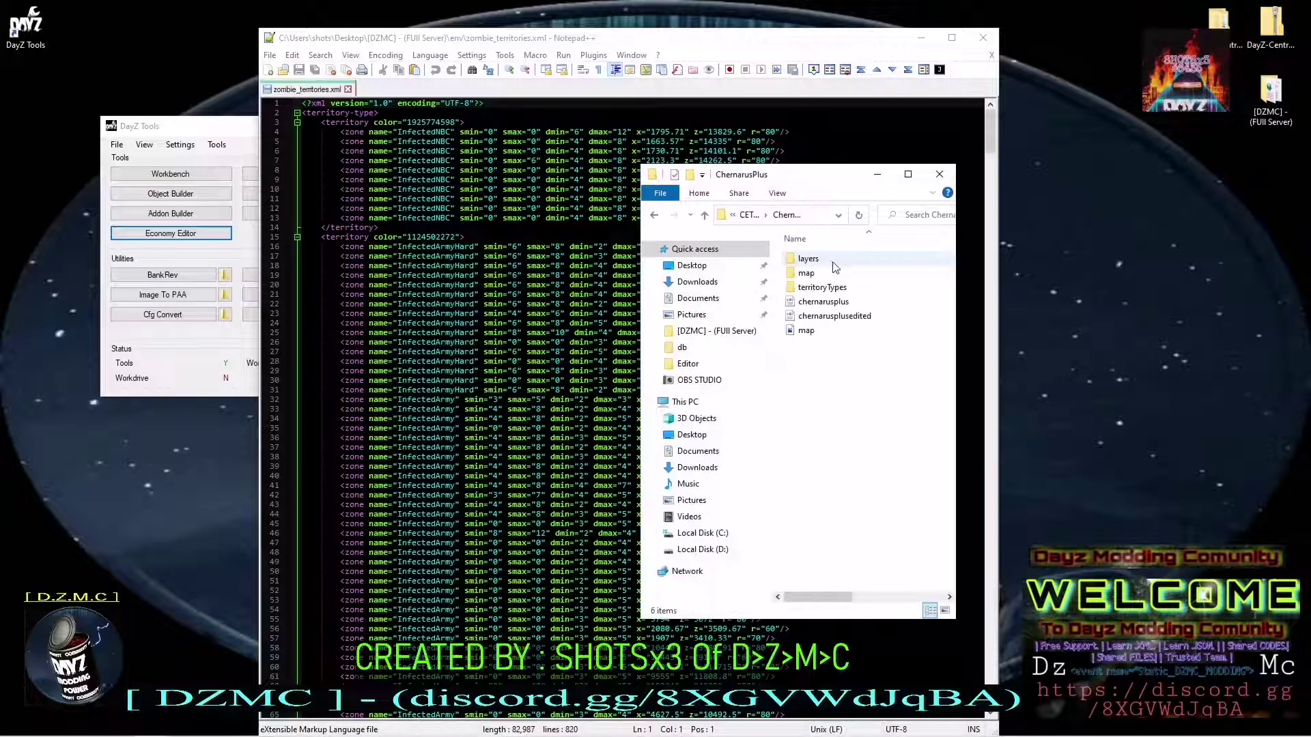
pyautogui.doubleClick(822, 288)
pyautogui.click(853, 267)
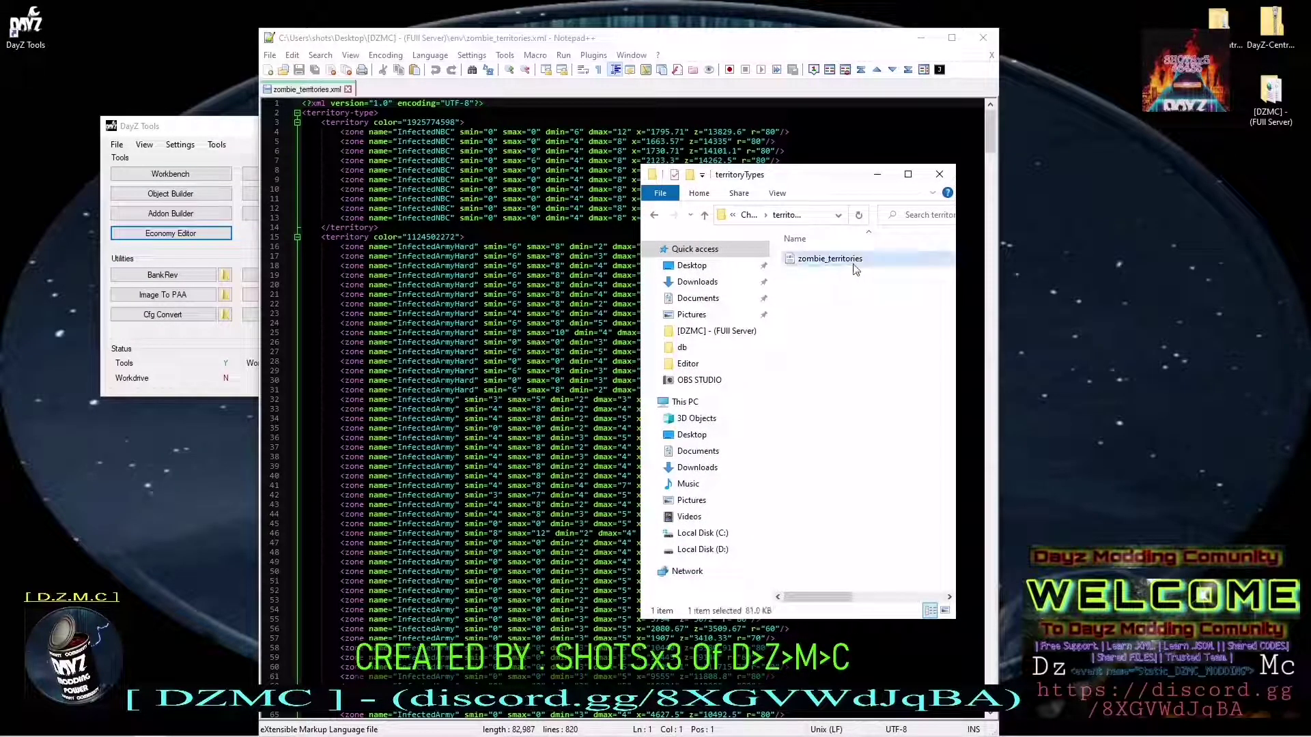
pyautogui.moveTo(854, 268); pyautogui.dragTo(365, 248)
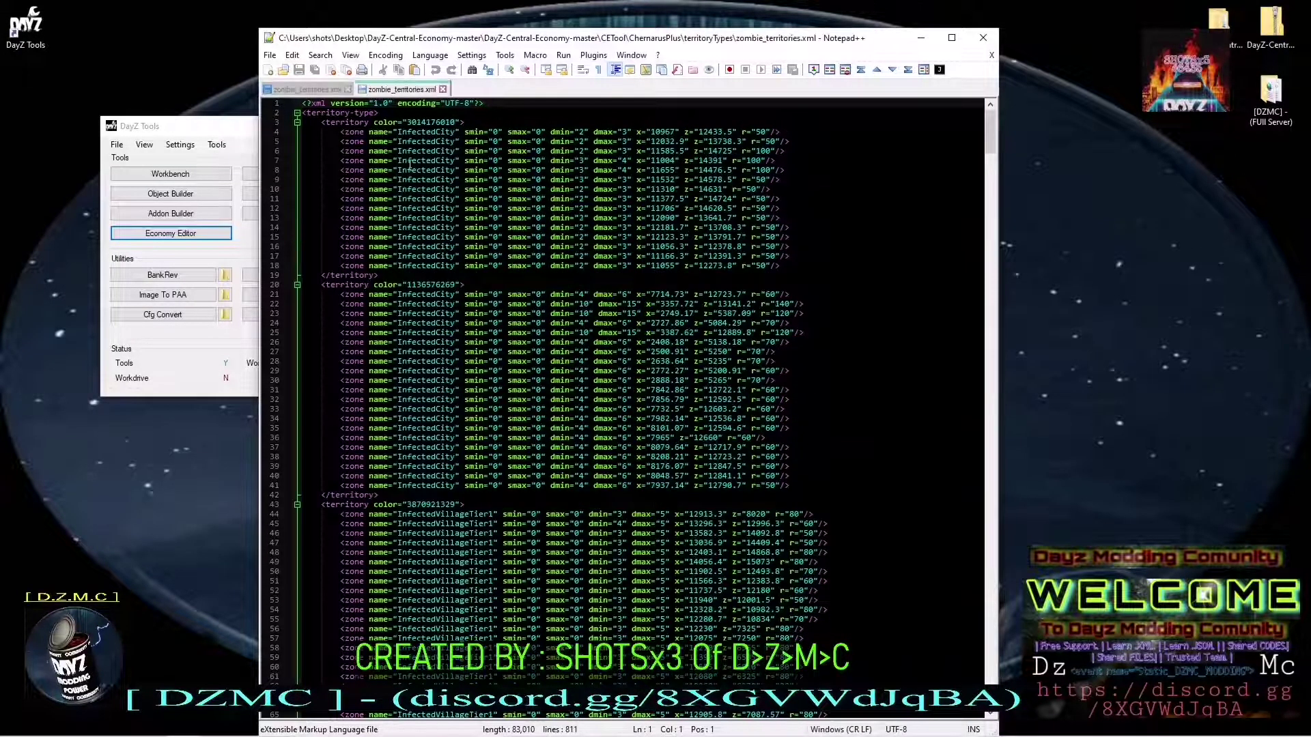
# Compare the opening territories of the server's zombie_territories.xml with those of the exported one
pyautogui.click(341, 94)
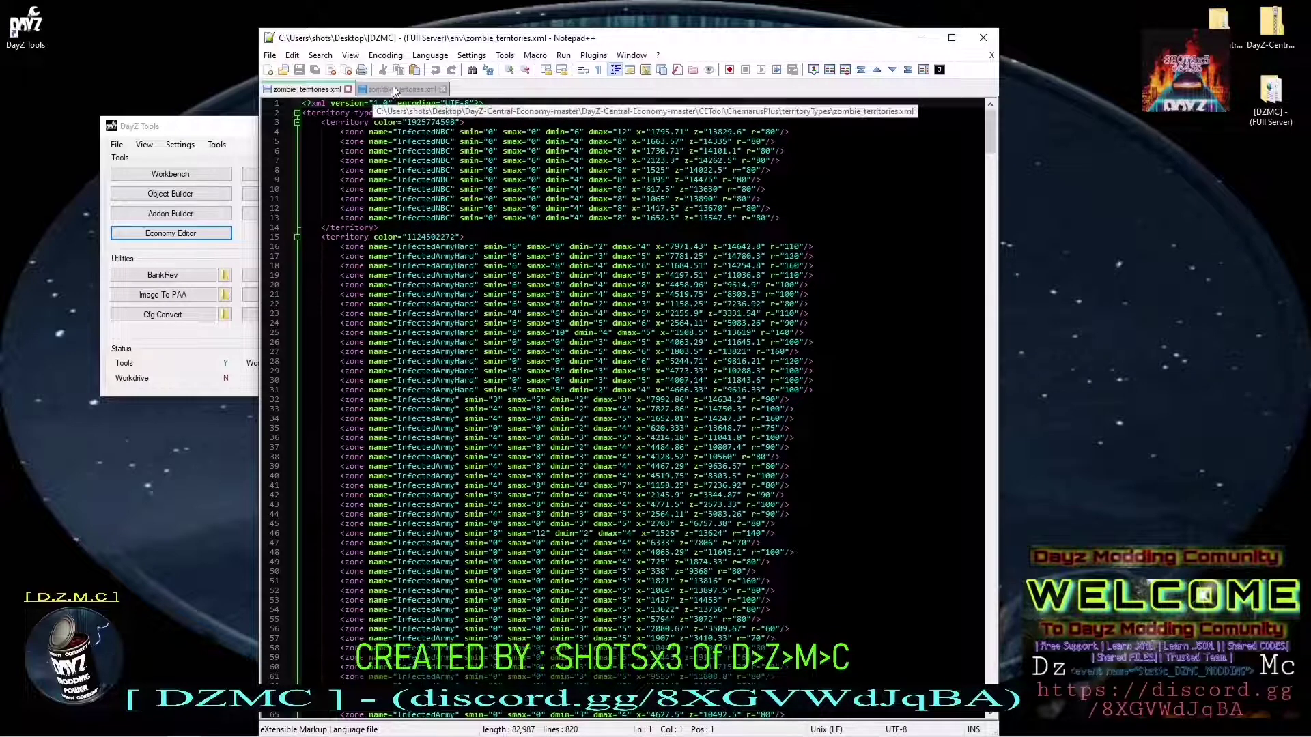
pyautogui.click(394, 93)
pyautogui.click(327, 95)
pyautogui.click(408, 94)
pyautogui.click(341, 94)
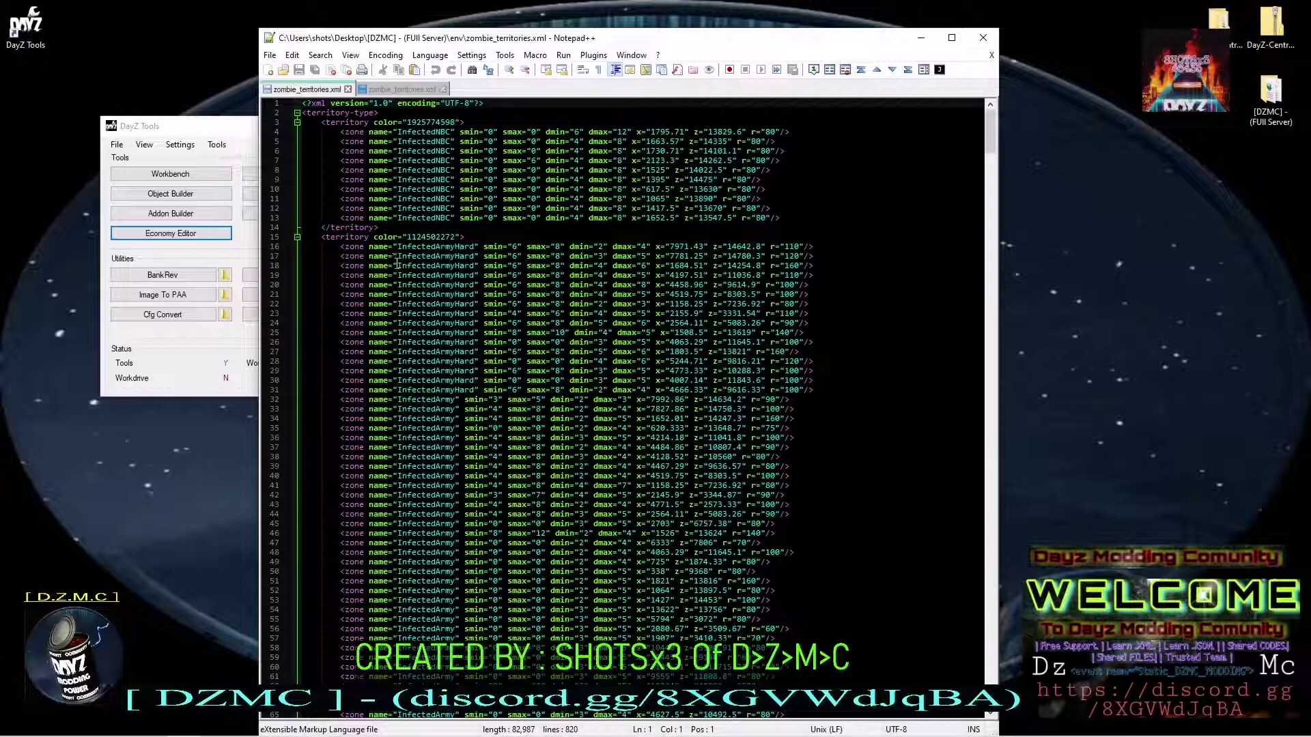
pyautogui.click(386, 91)
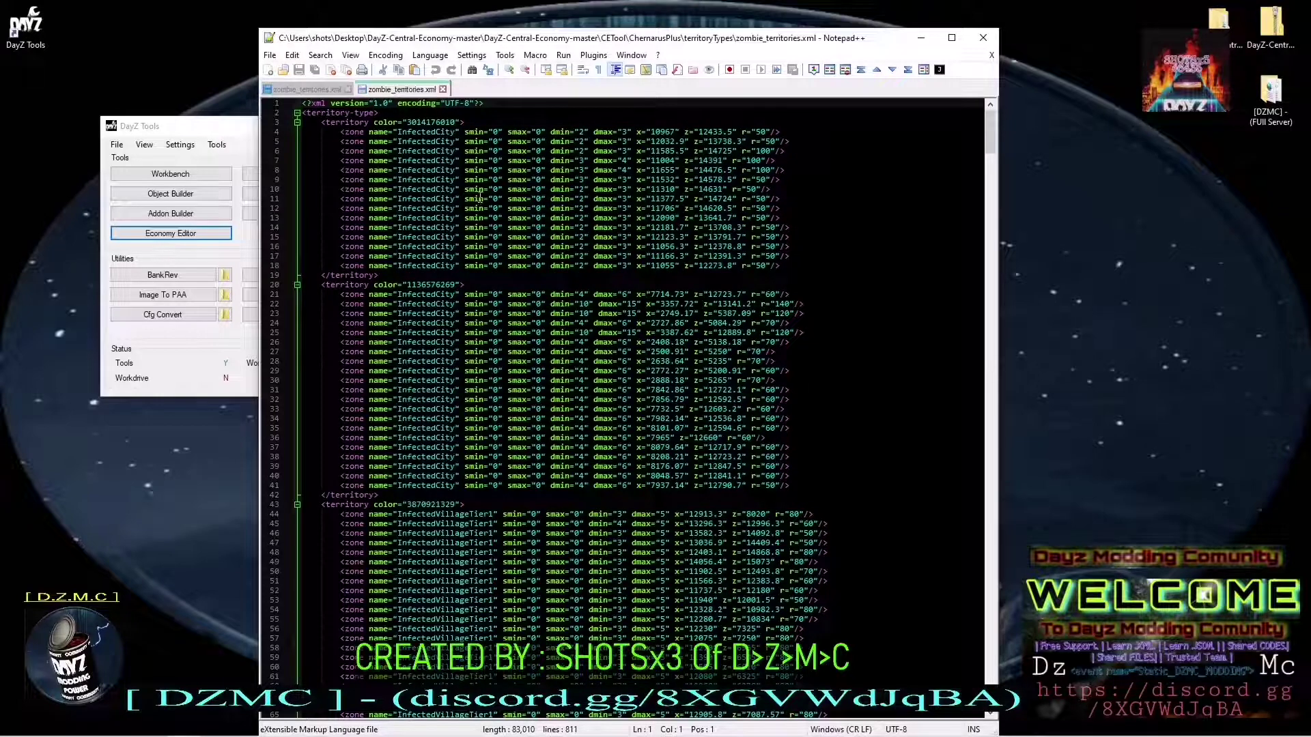
pyautogui.click(331, 90)
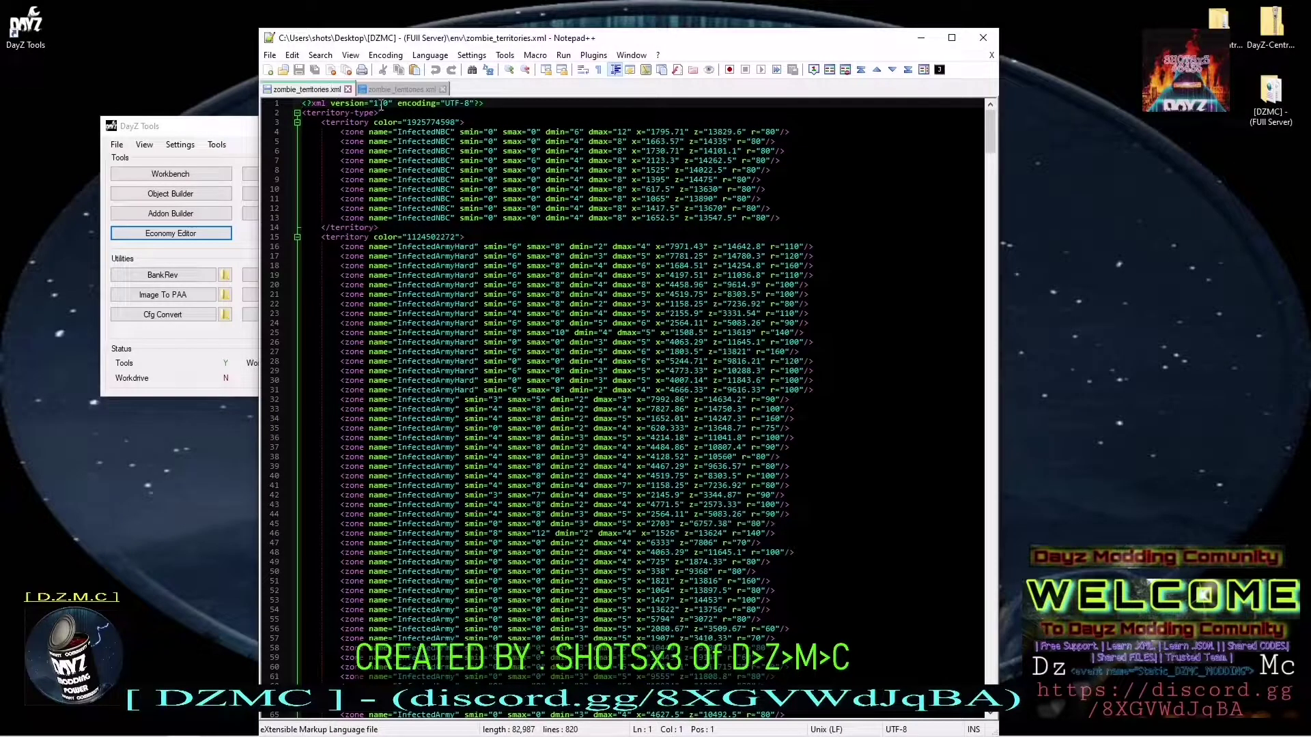
# Split the server's zombie_territories.xml into its own window and place it side by side with the exported file
pyautogui.moveTo(323, 97); pyautogui.dragTo(1147, 165)
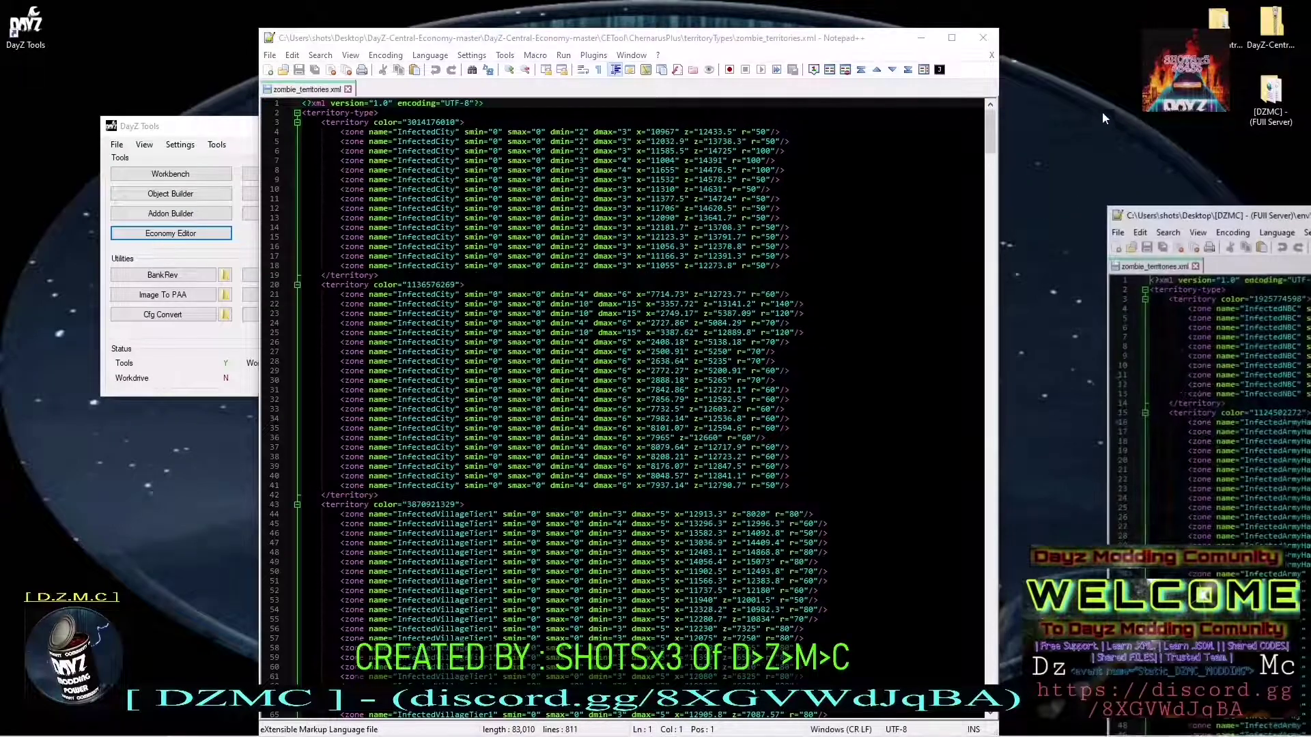
pyautogui.moveTo(1194, 206); pyautogui.dragTo(1310, 205)
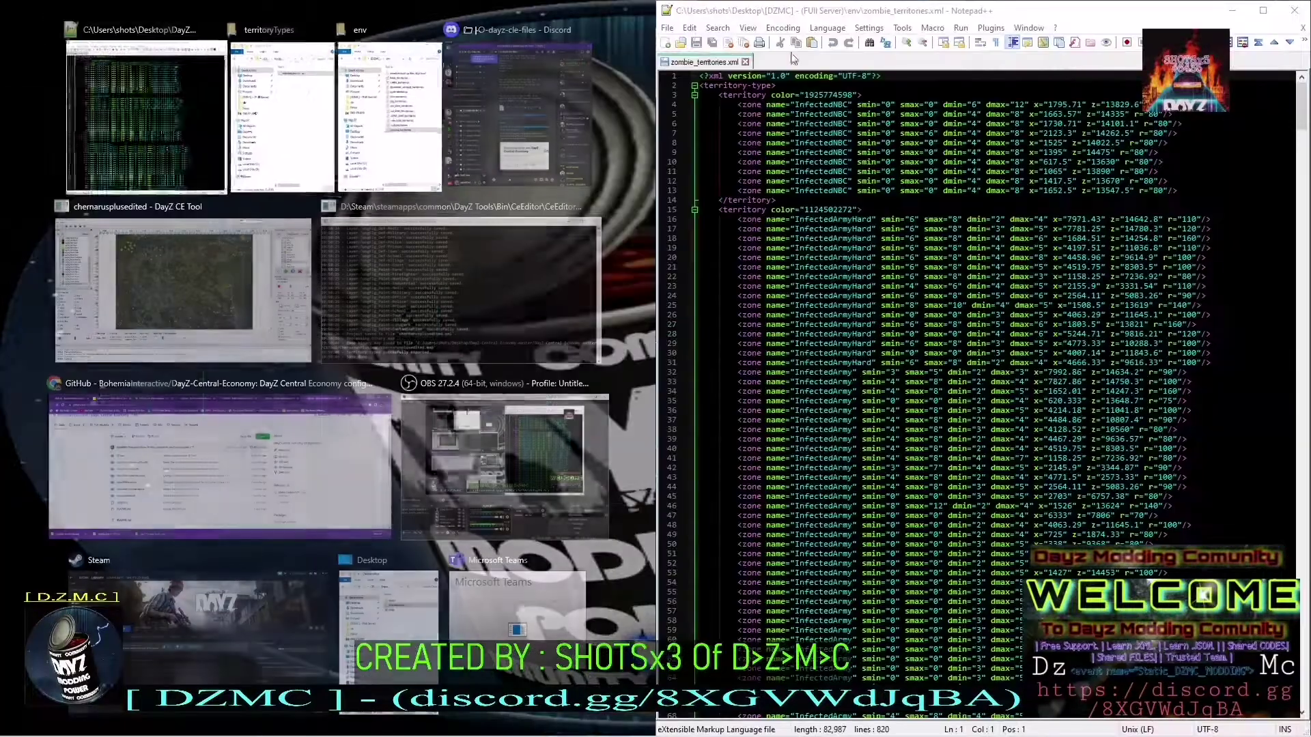
pyautogui.click(137, 105)
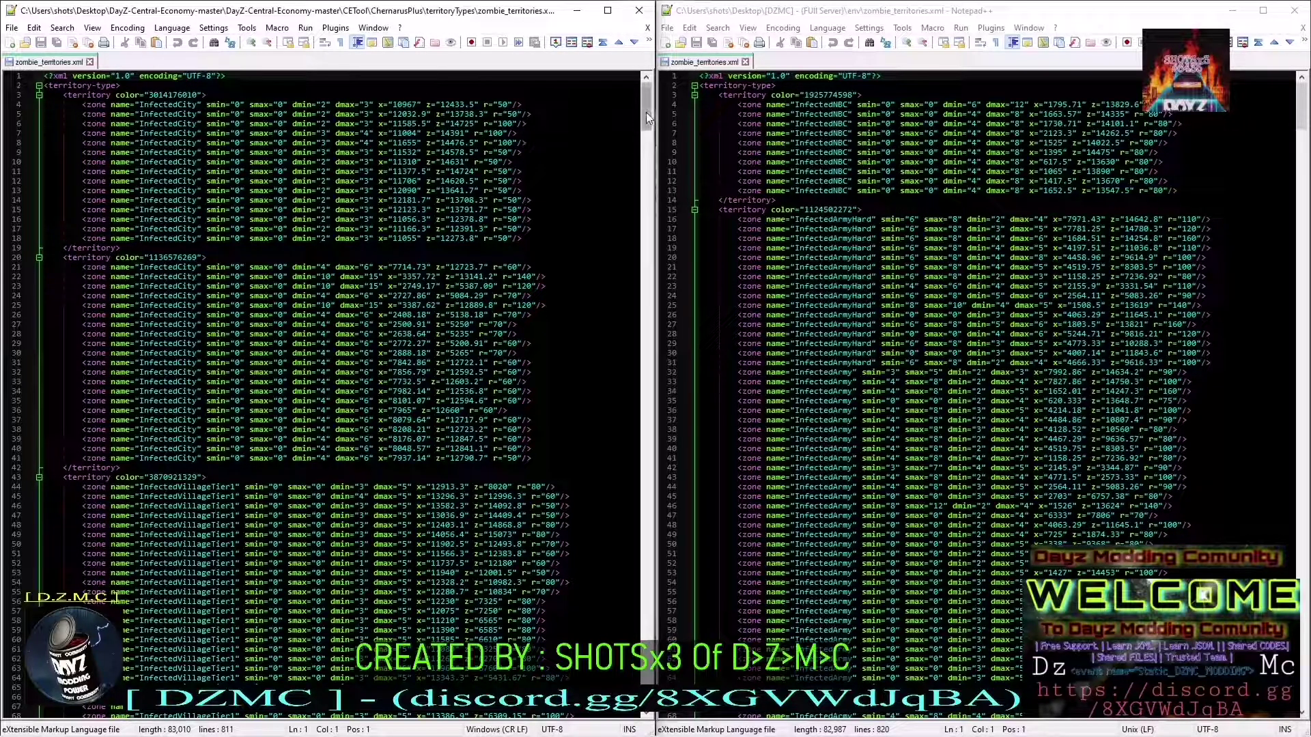
# Compare the InfectedNBC zones at the end of the exported file with those at the start of the server file
pyautogui.moveTo(645, 112); pyautogui.dragTo(671, 622)
pyautogui.scroll(5, 422, 278)
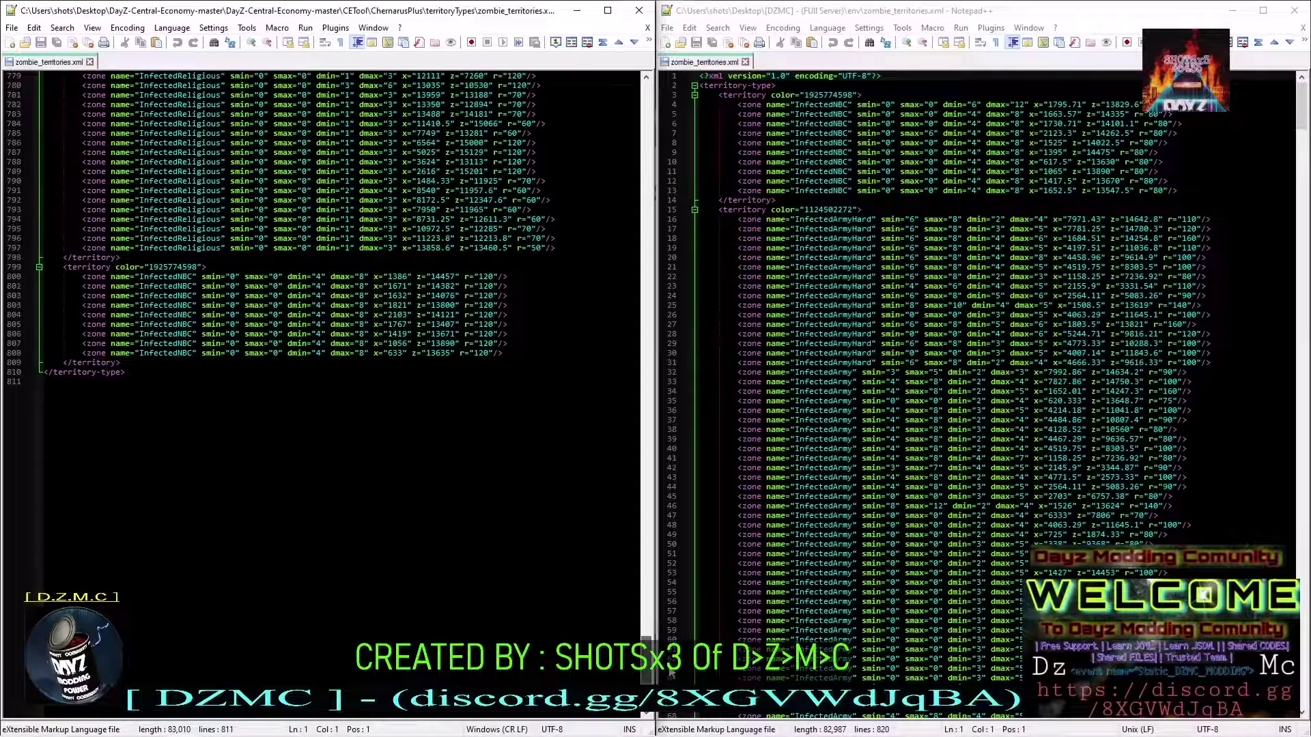
pyautogui.scroll(-1, 422, 279)
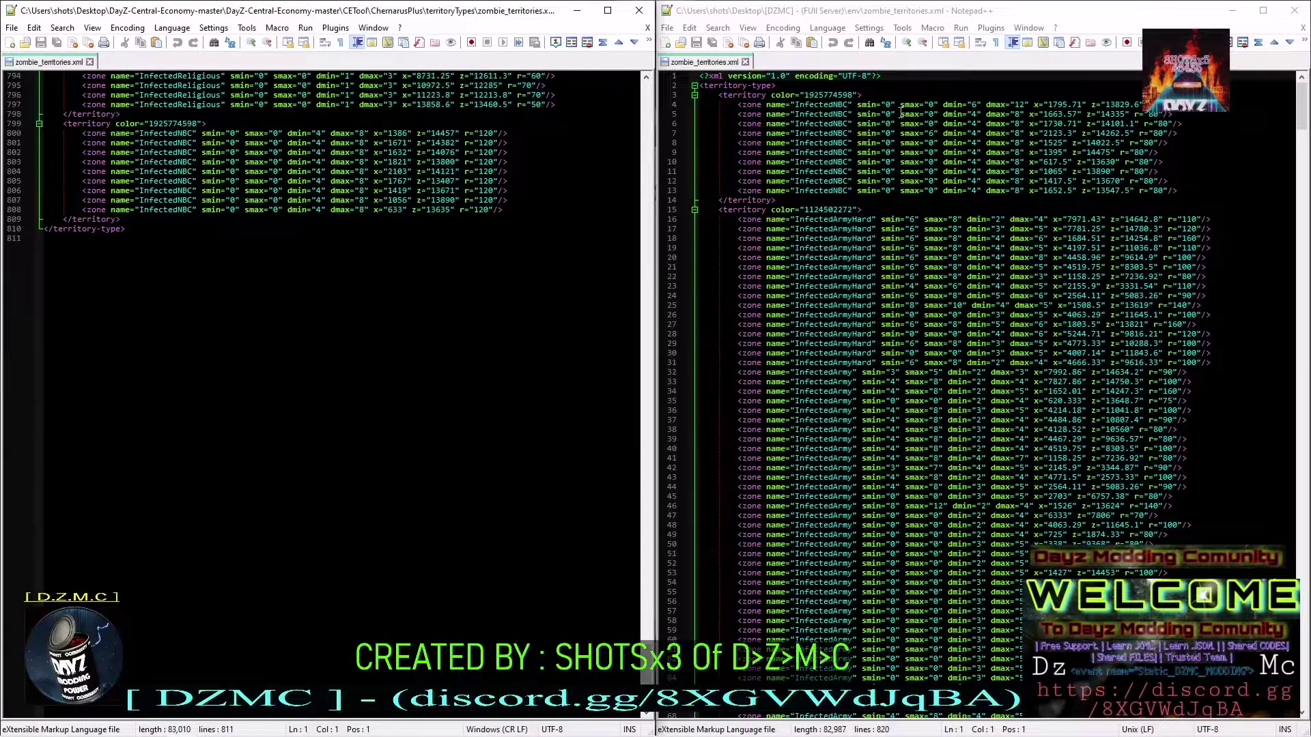
pyautogui.scroll(5, 924, 122)
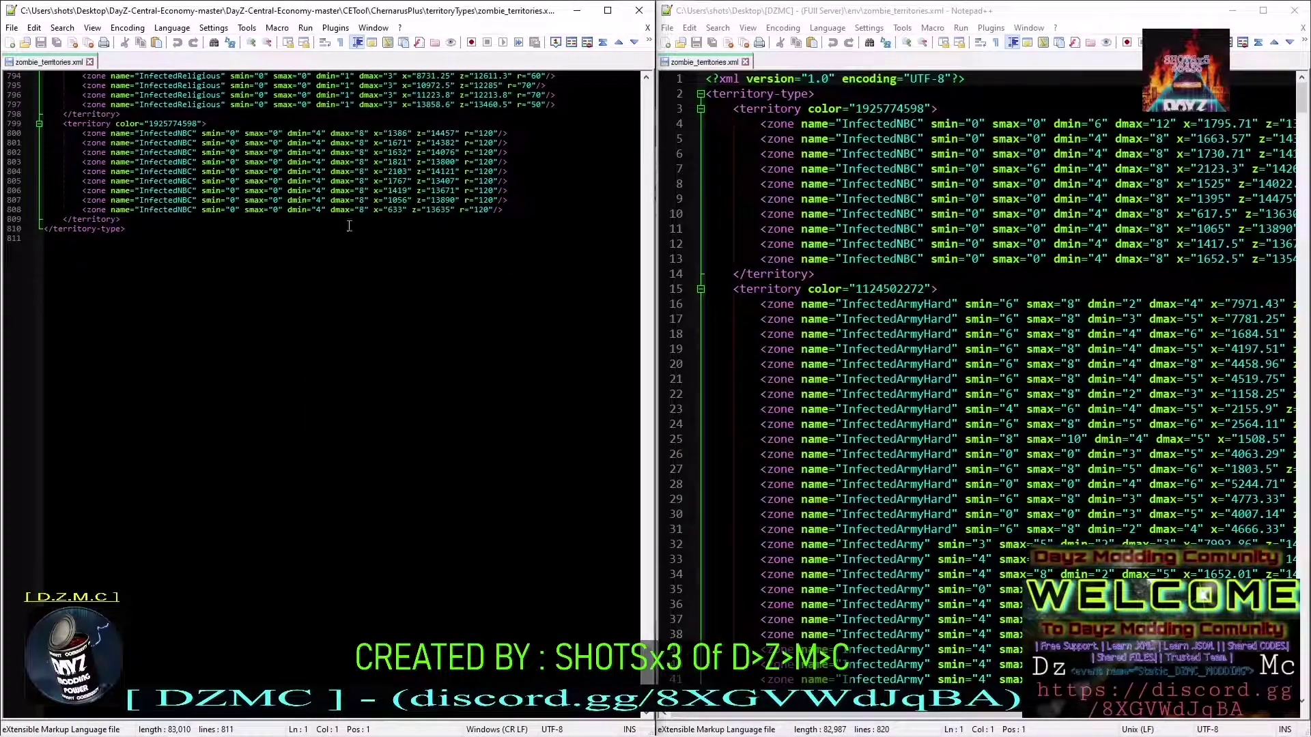
pyautogui.scroll(5, 307, 201)
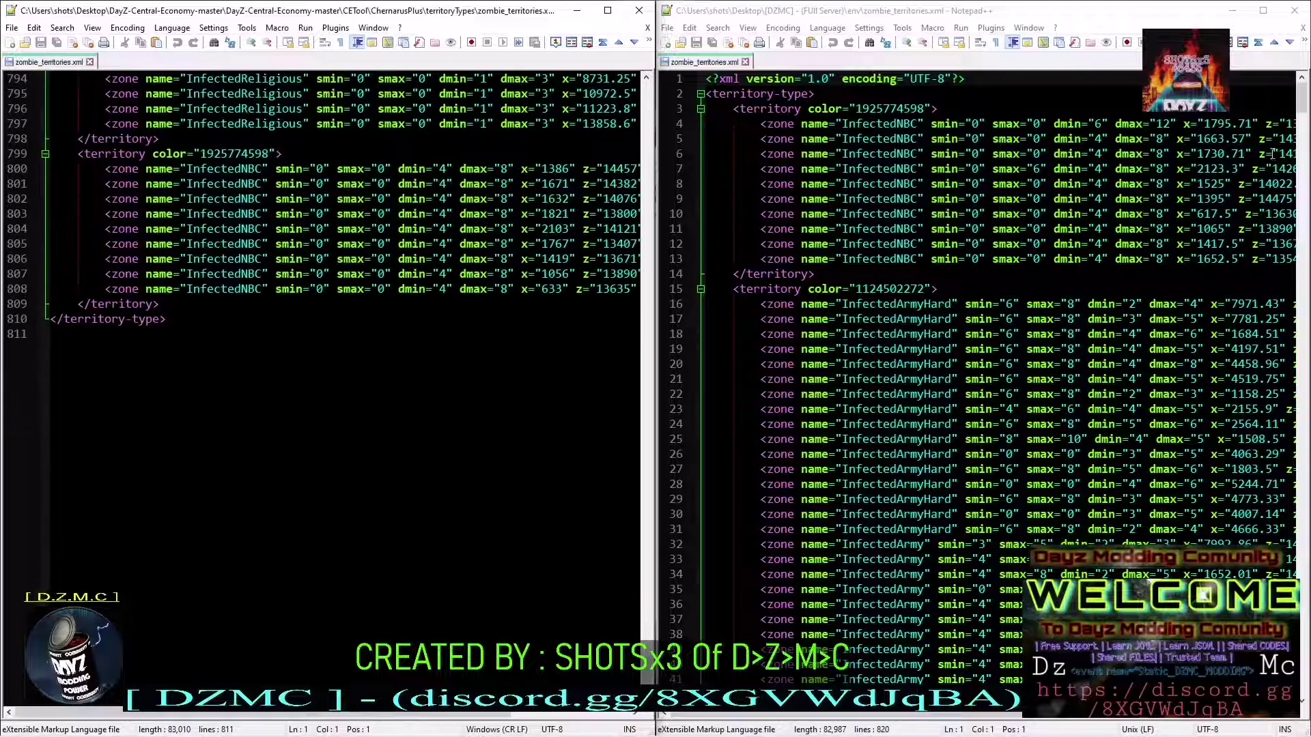
pyautogui.hscroll(4, 997, 396)
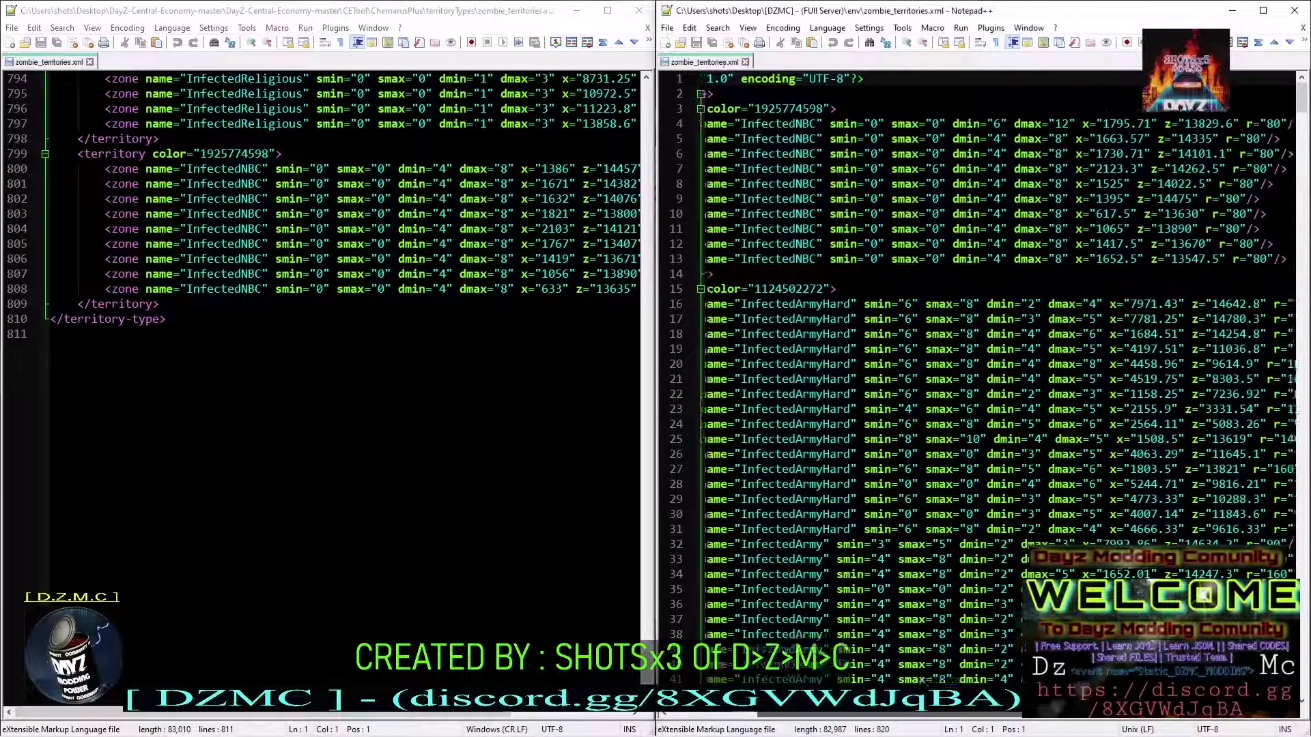
pyautogui.hscroll(3, 320, 342)
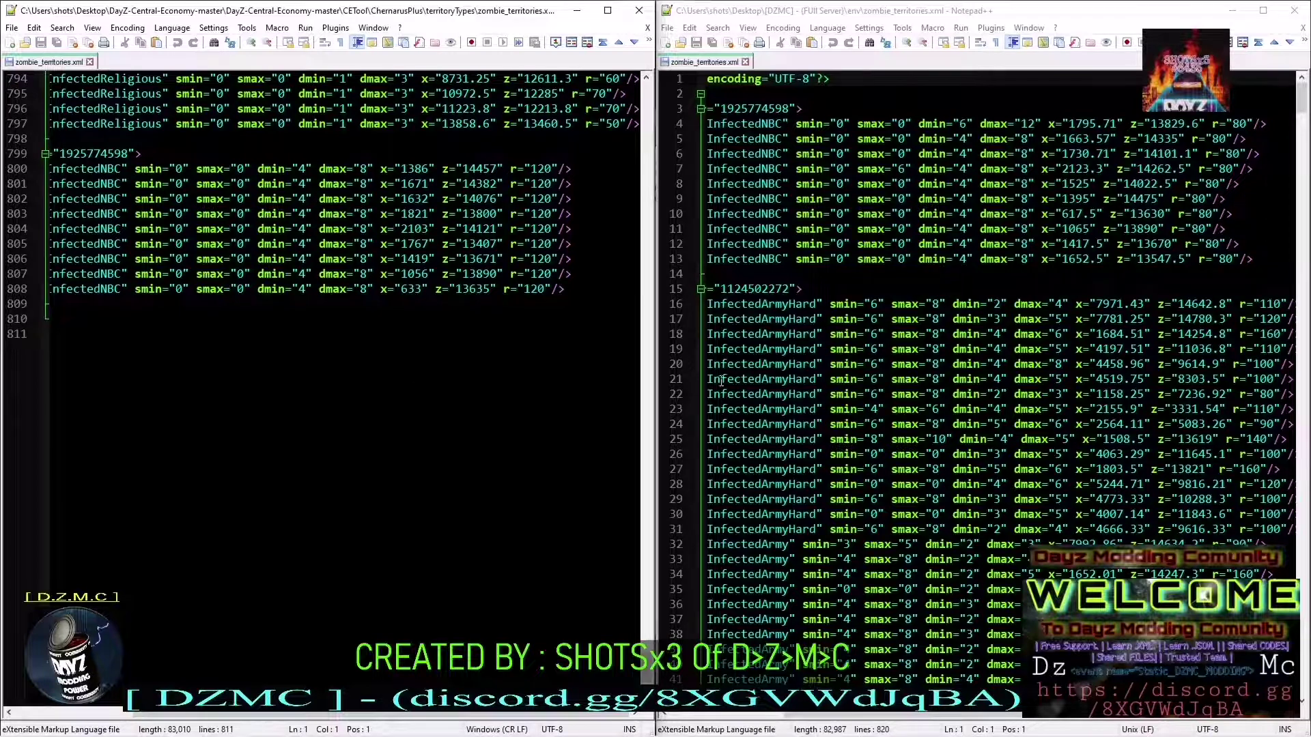
pyautogui.scroll(-11, 687, 366)
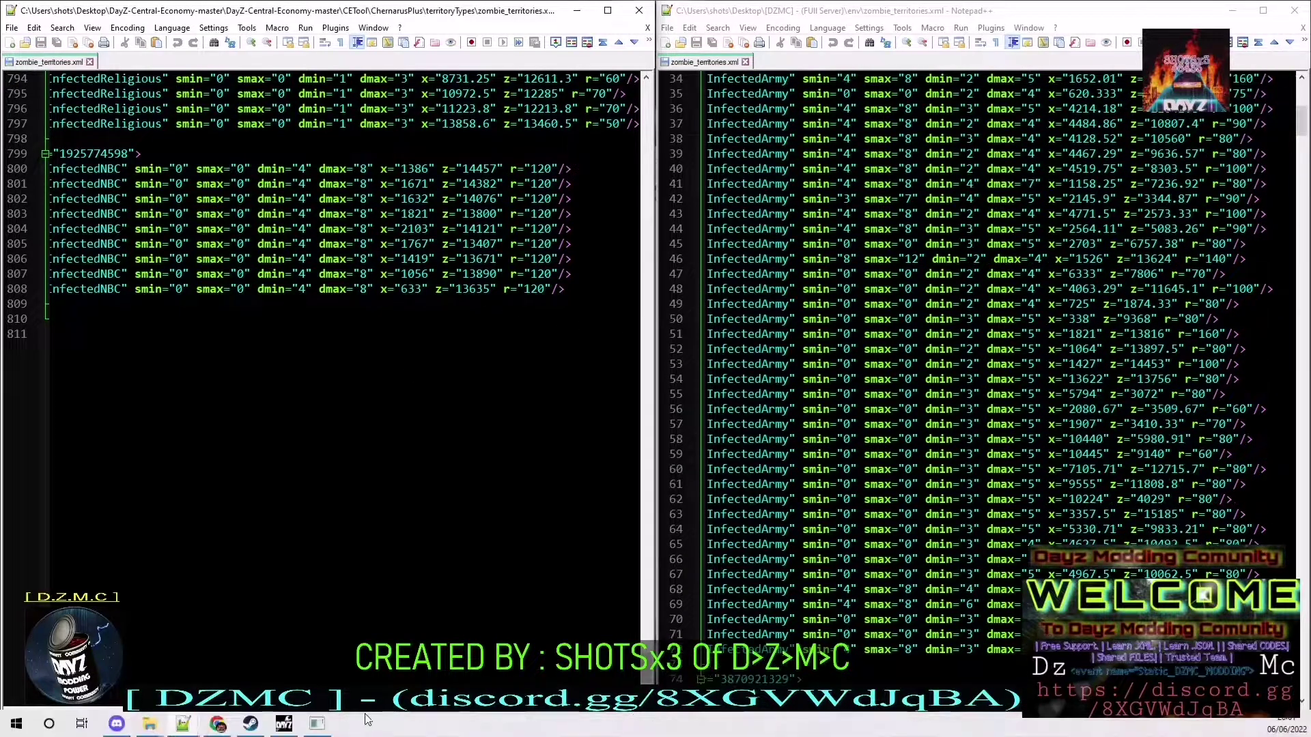
# Replace the entire contents of the server's zombie_territories.xml with the full text of the exported zombie_territories.xml
pyautogui.click(379, 408)
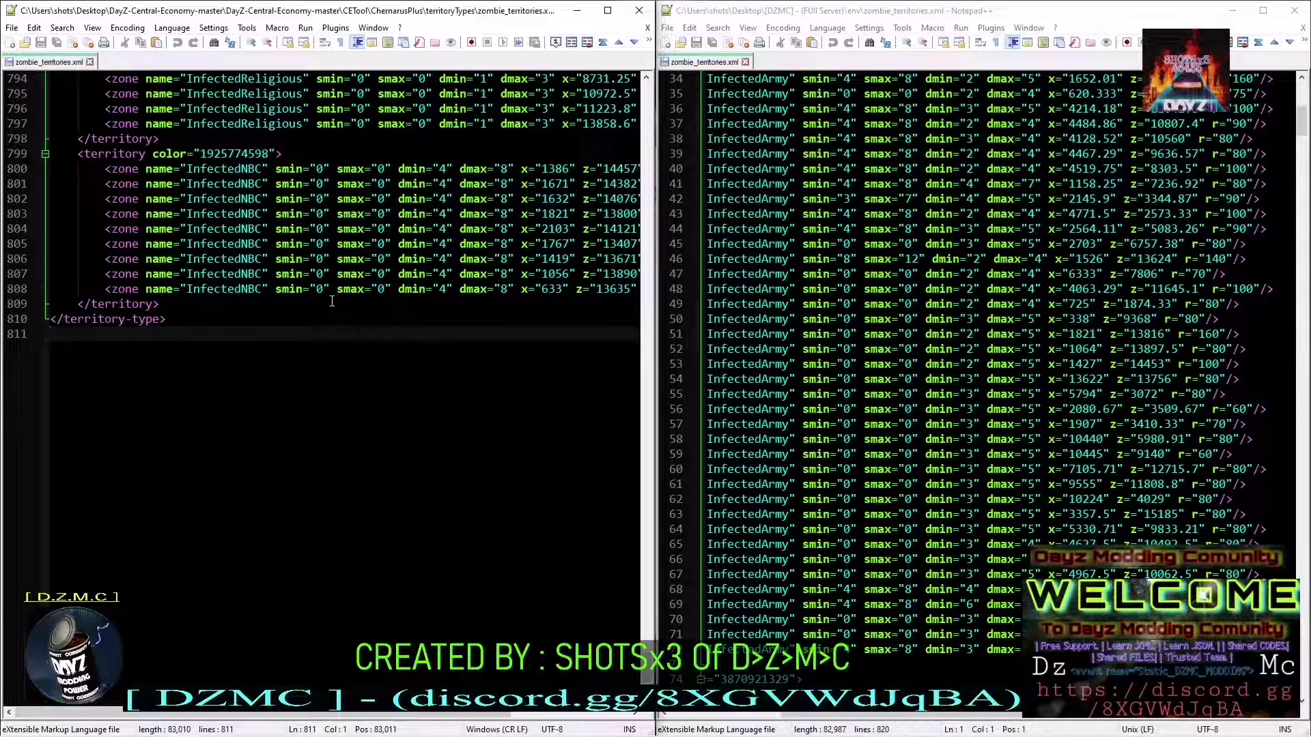
pyautogui.hotkey('ctrl', 'a')
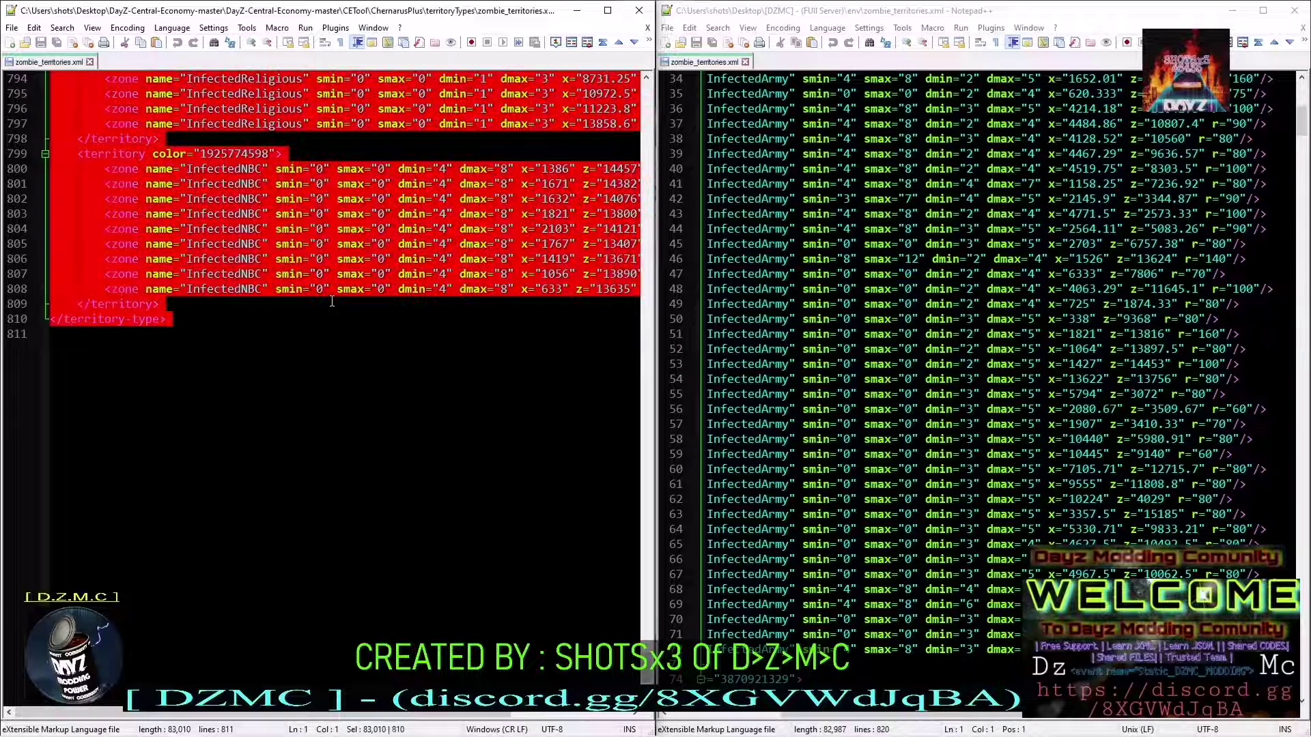
pyautogui.click(919, 425)
pyautogui.hotkey('ctrl', 'a')
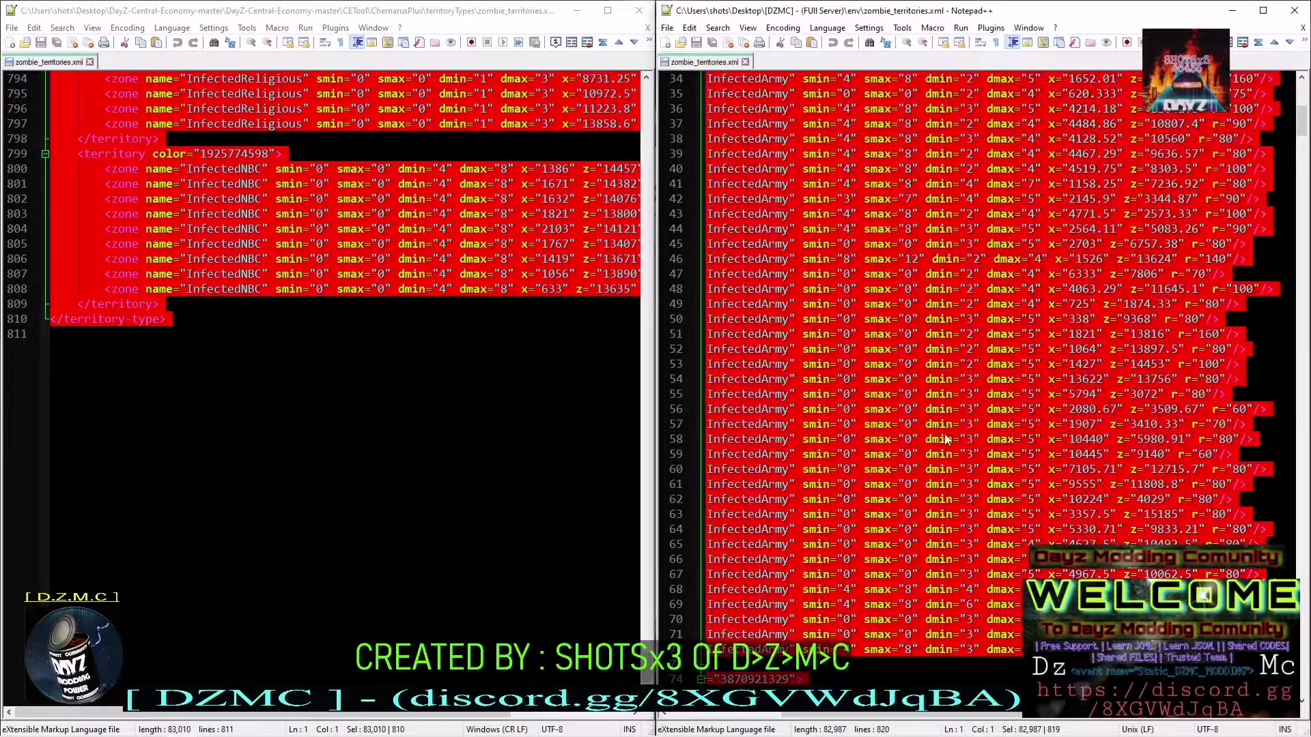
pyautogui.click(391, 236)
pyautogui.hotkey('ctrl', 'a')
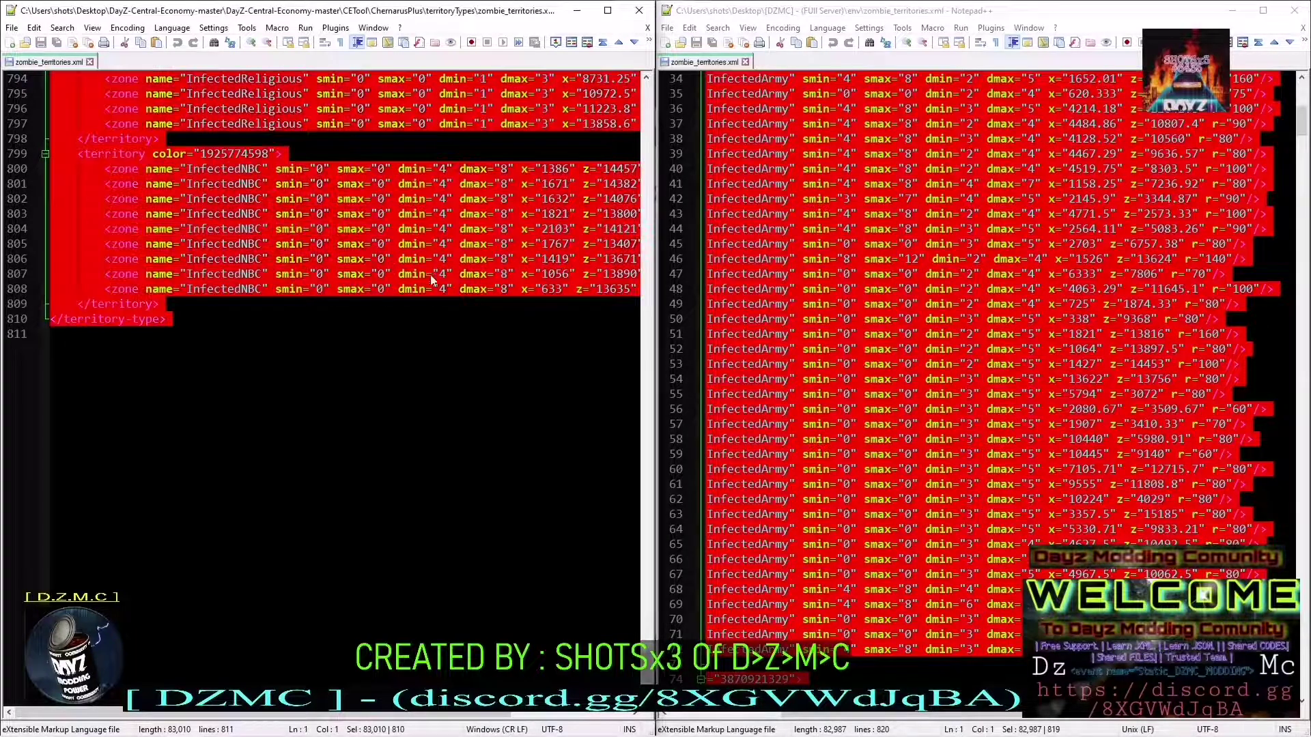
pyautogui.click(758, 396)
pyautogui.hotkey('ctrl', 'a')
pyautogui.hotkey('ctrl', 'v')
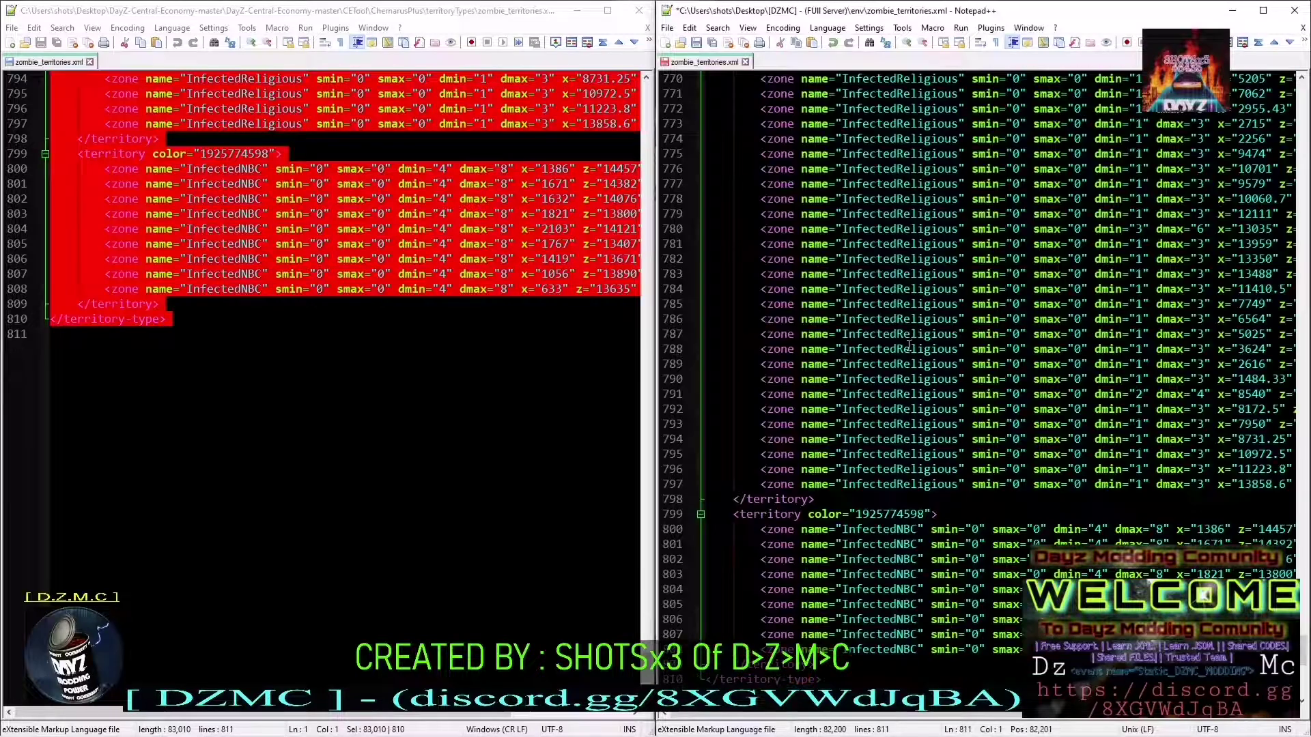
# Save the server's zombie_territories.xml while closing it, and close both Notepad++ windows
pyautogui.scroll(2, 740, 208)
pyautogui.click(745, 61)
pyautogui.click(626, 418)
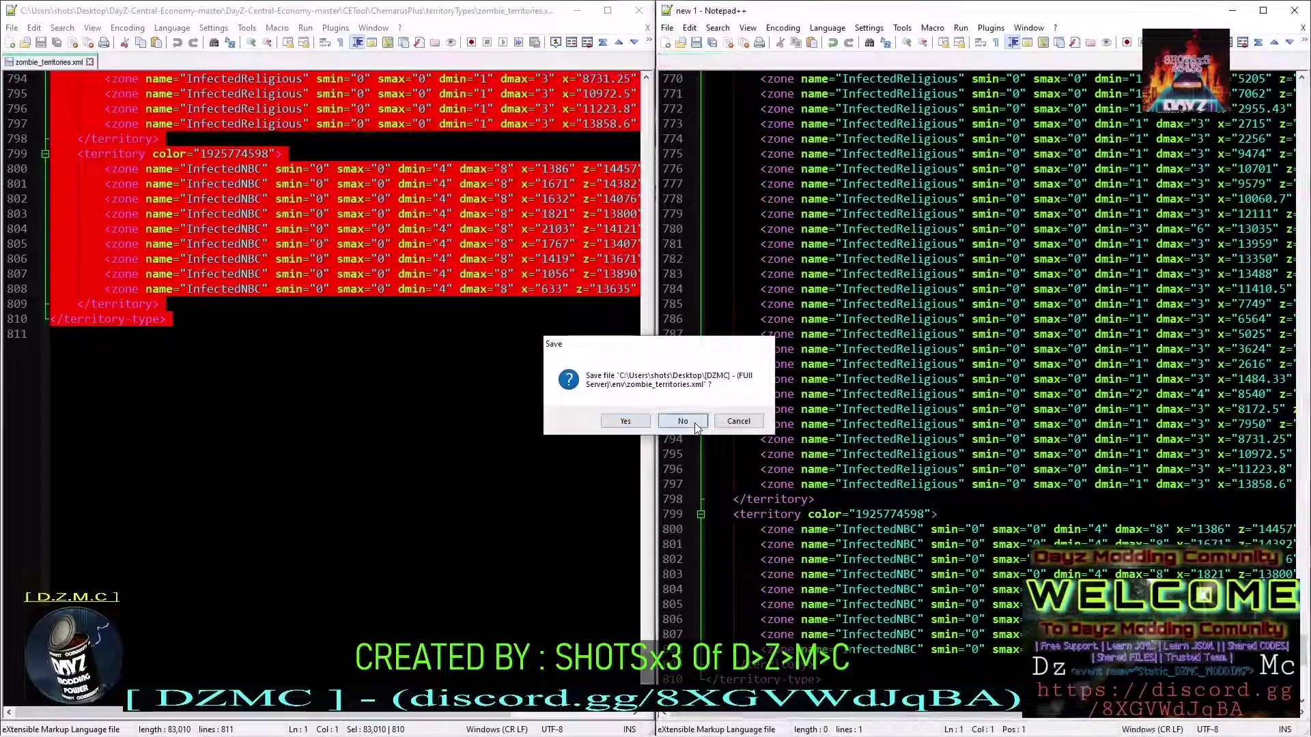
pyautogui.click(581, 9)
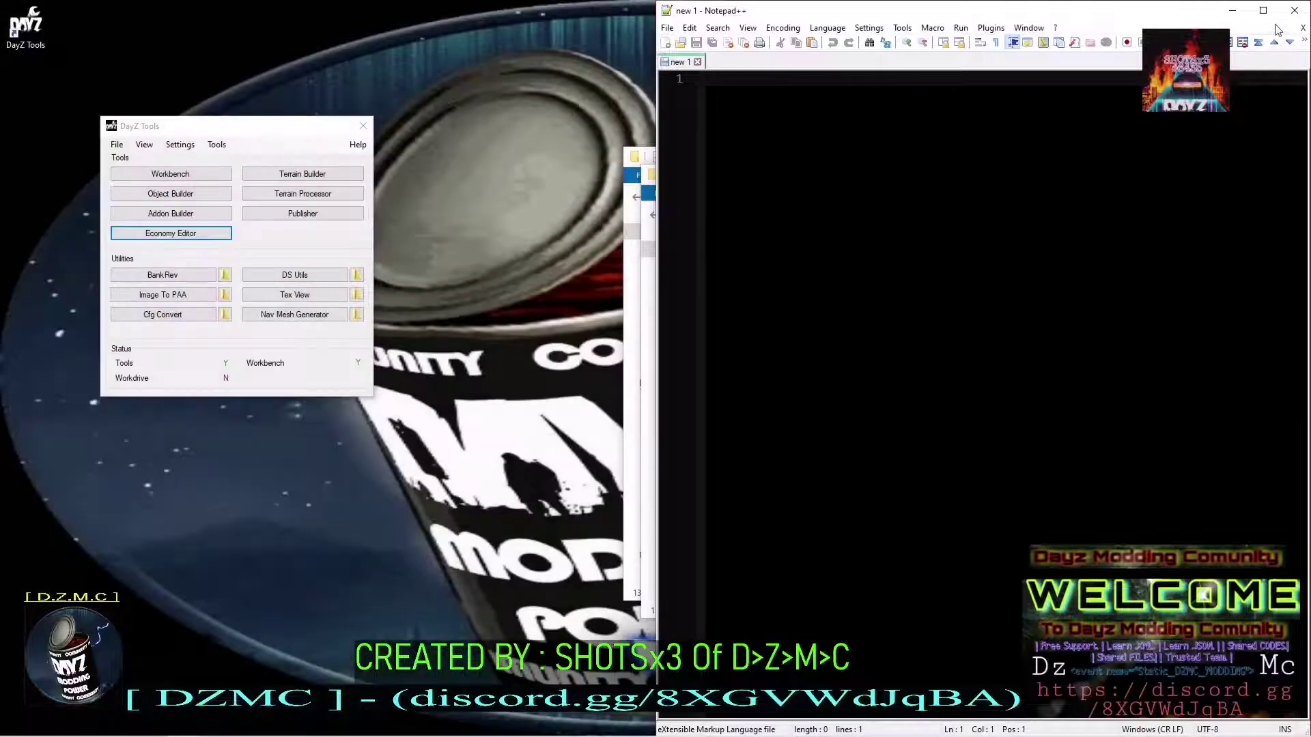
pyautogui.click(1293, 10)
# Arrange the env and territoryTypes folder windows side by side
pyautogui.moveTo(798, 161); pyautogui.dragTo(1099, 171)
pyautogui.moveTo(1179, 258); pyautogui.dragTo(819, 430)
pyautogui.click(673, 289)
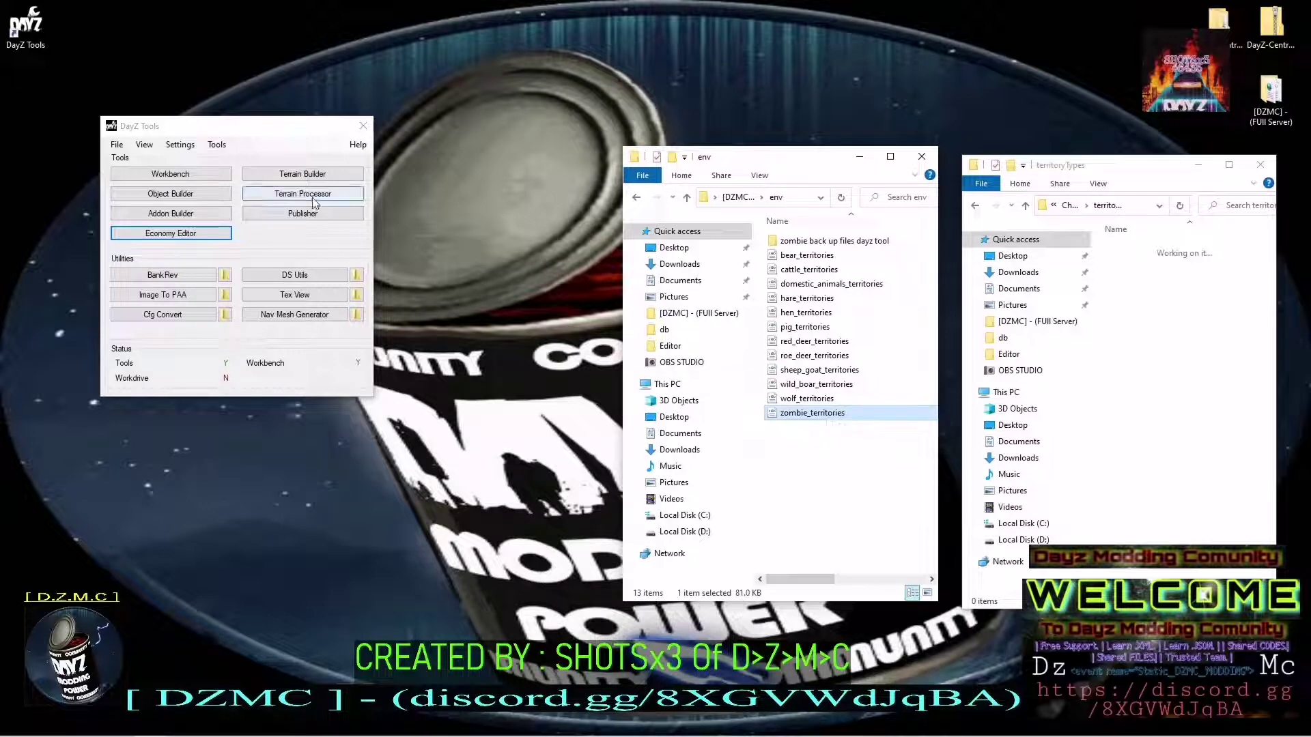
pyautogui.moveTo(812, 413); pyautogui.dragTo(1207, 273)
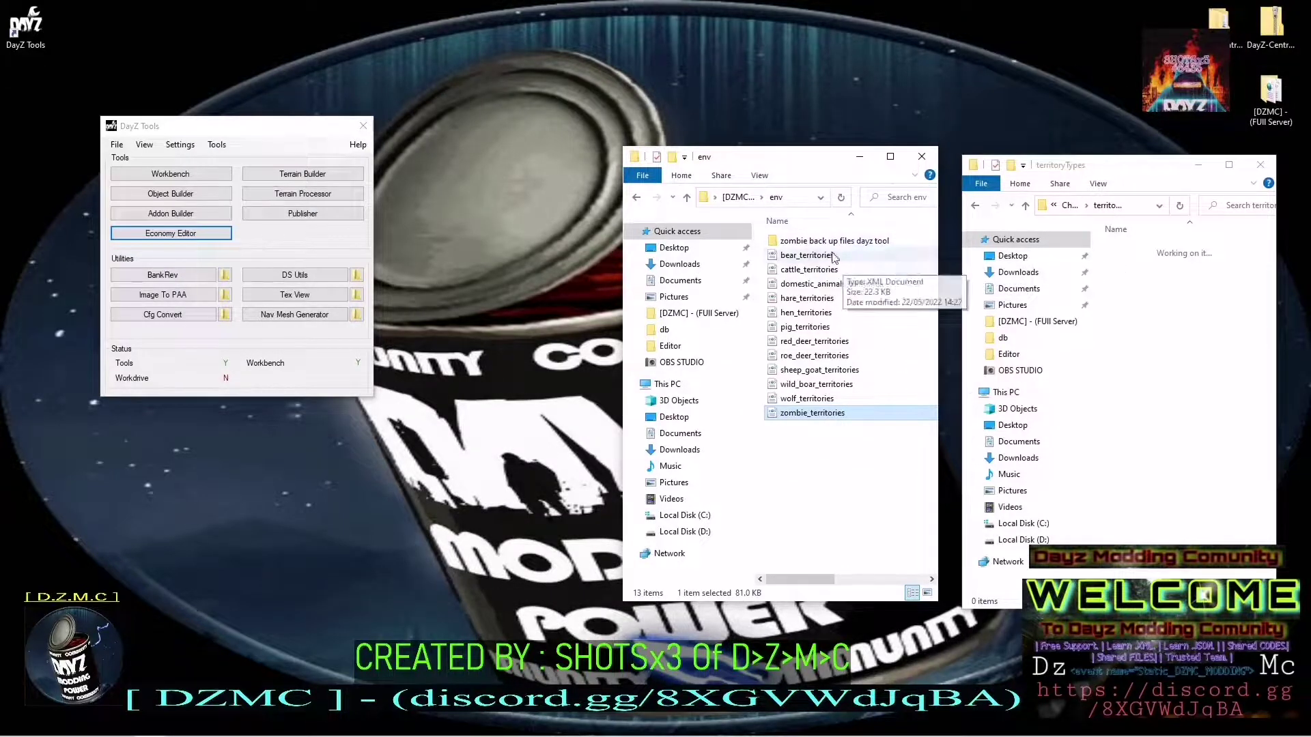
pyautogui.click(811, 398)
pyautogui.click(816, 384)
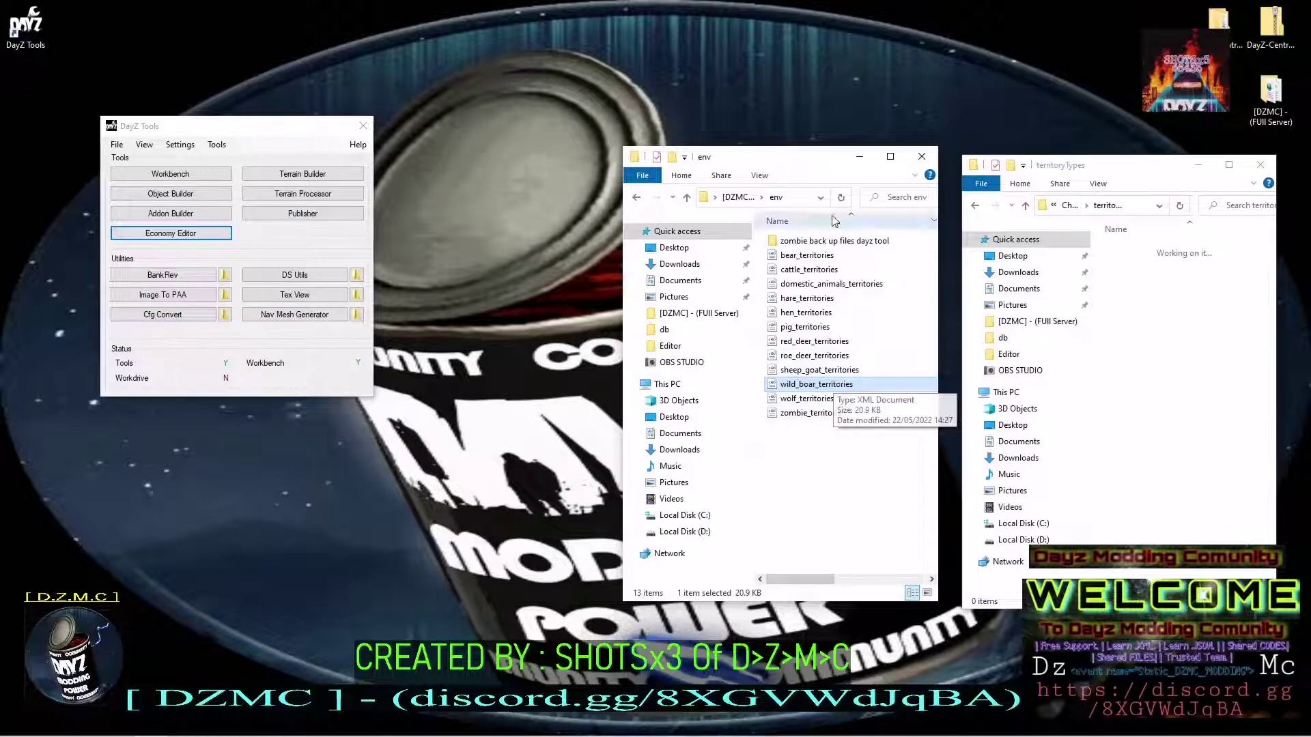
# Move chernarusplusedited from the ChernarusPlus folder into env's "zombie back up files dayz tool" folder and delete the chernarusplus file there
pyautogui.doubleClick(853, 245)
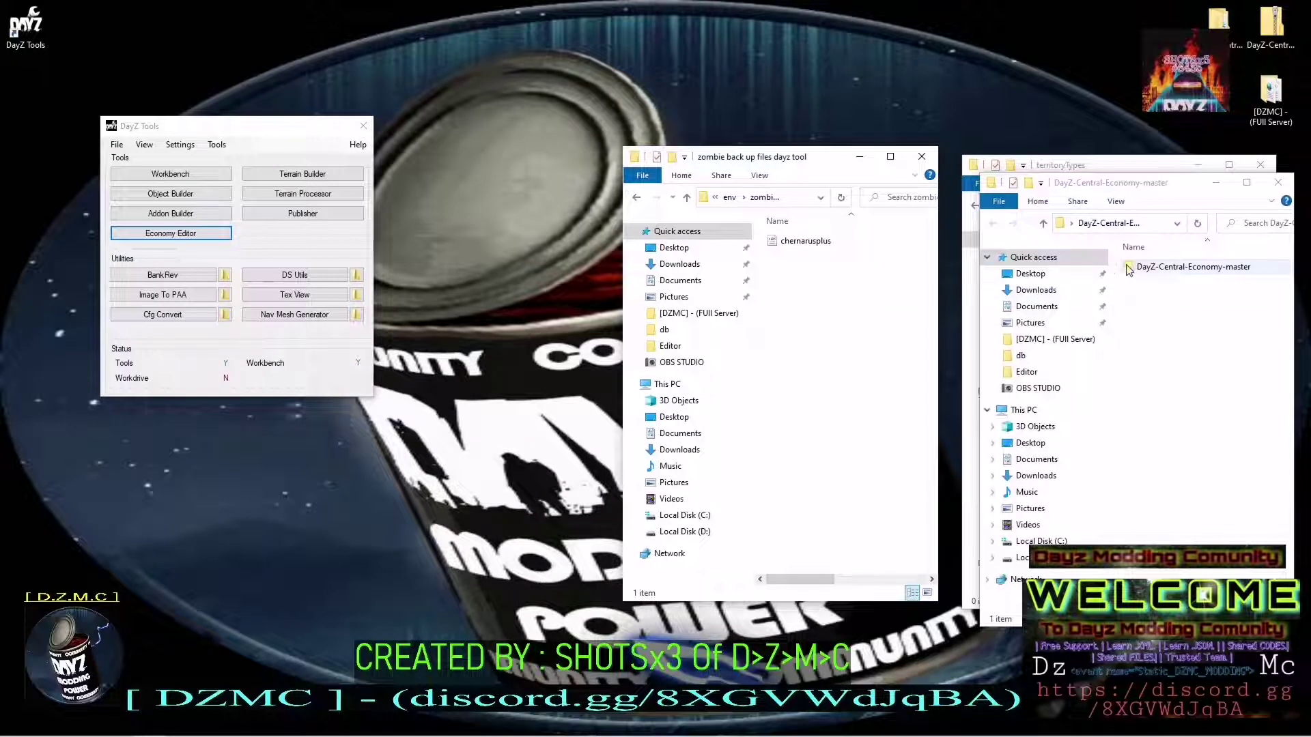
pyautogui.doubleClick(1128, 268)
pyautogui.doubleClick(1137, 269)
pyautogui.doubleClick(1155, 269)
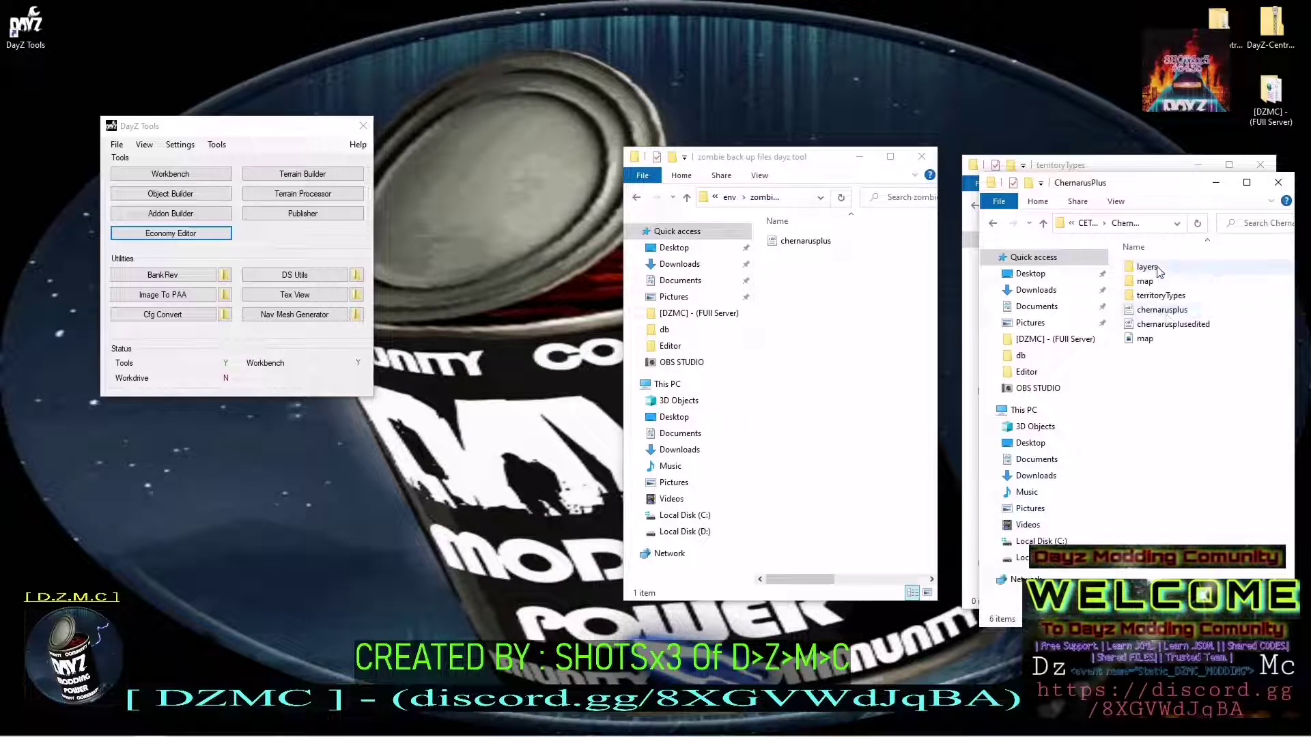
pyautogui.click(1193, 327)
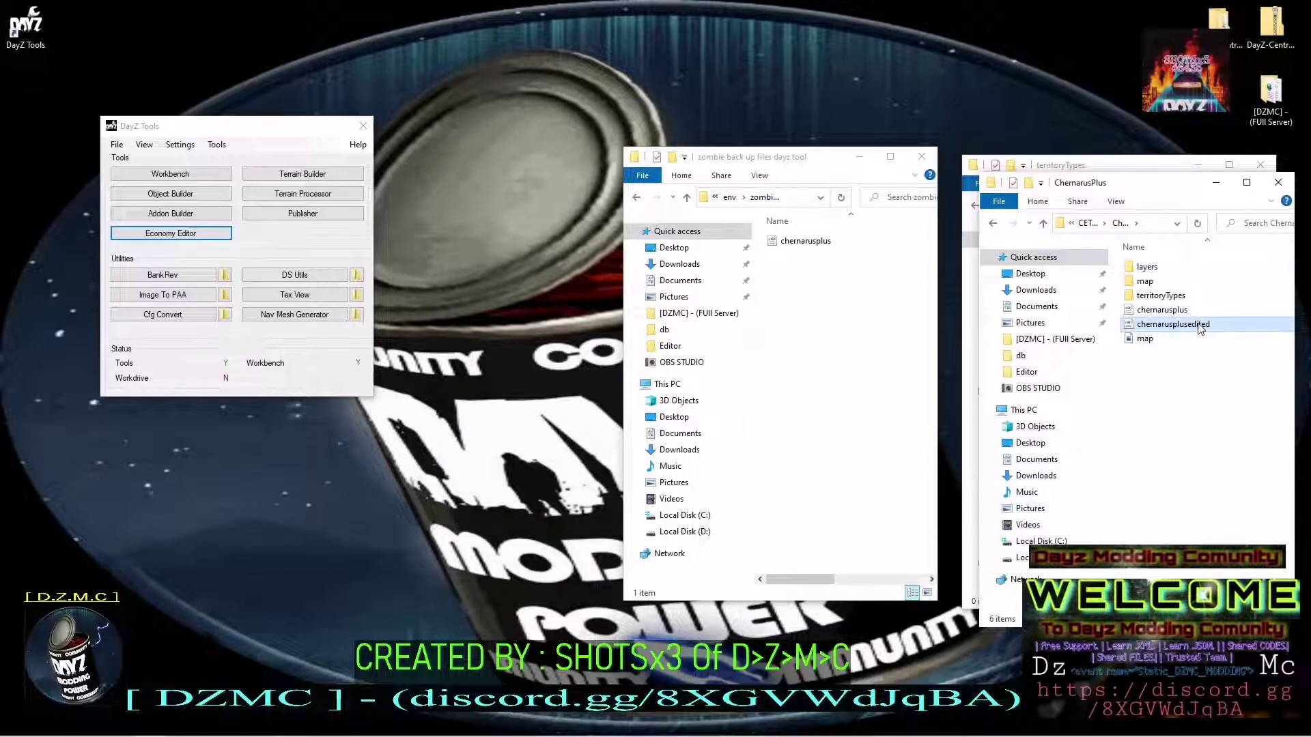
pyautogui.moveTo(1200, 329); pyautogui.dragTo(824, 291)
pyautogui.rightClick(816, 244)
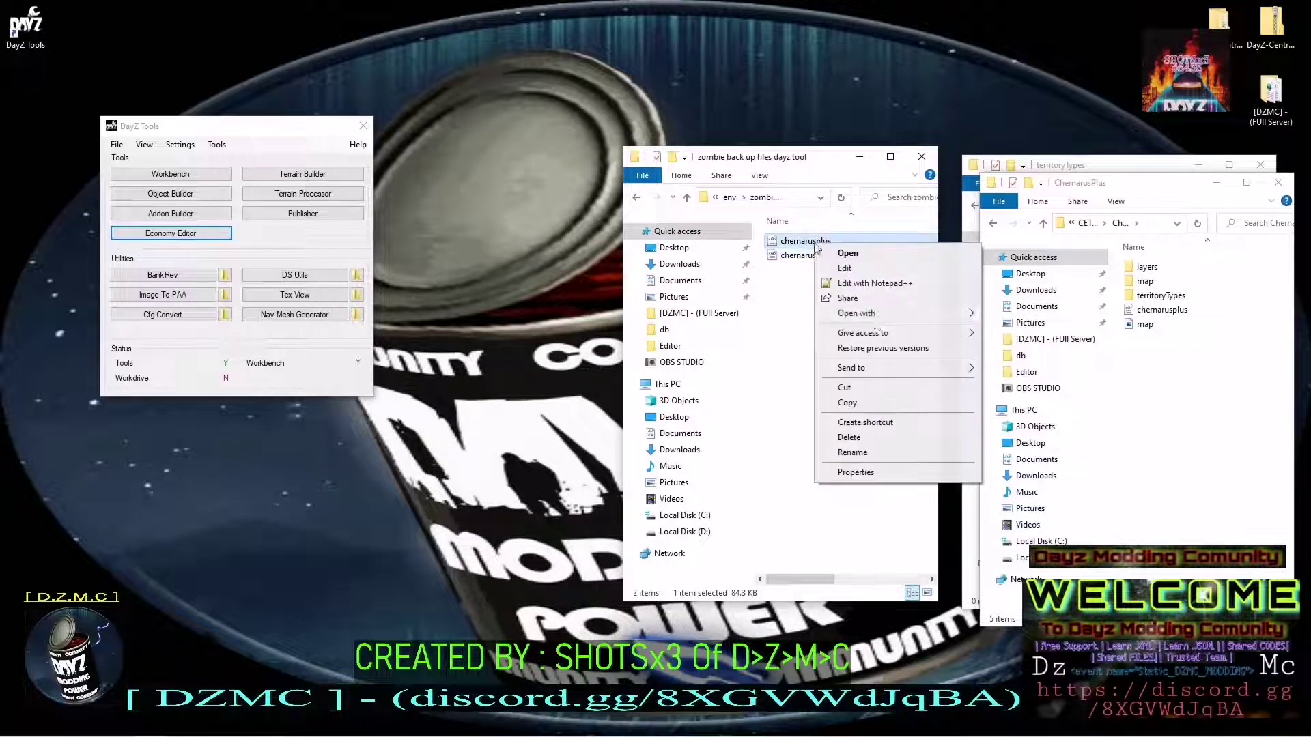
pyautogui.click(848, 437)
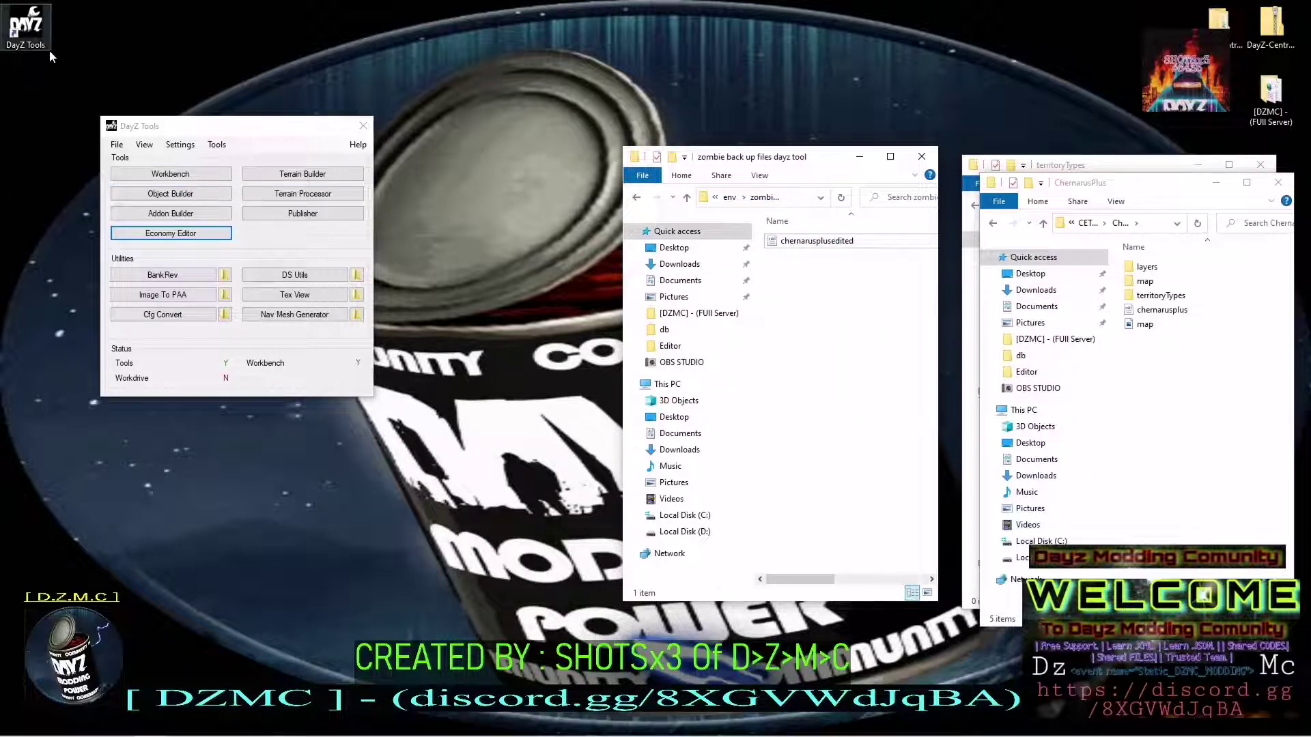
# Load chernarusplusedited.xml into the DayZ CE Tool from the server's env/zombie back up files dayz tool folder
pyautogui.click(497, 254)
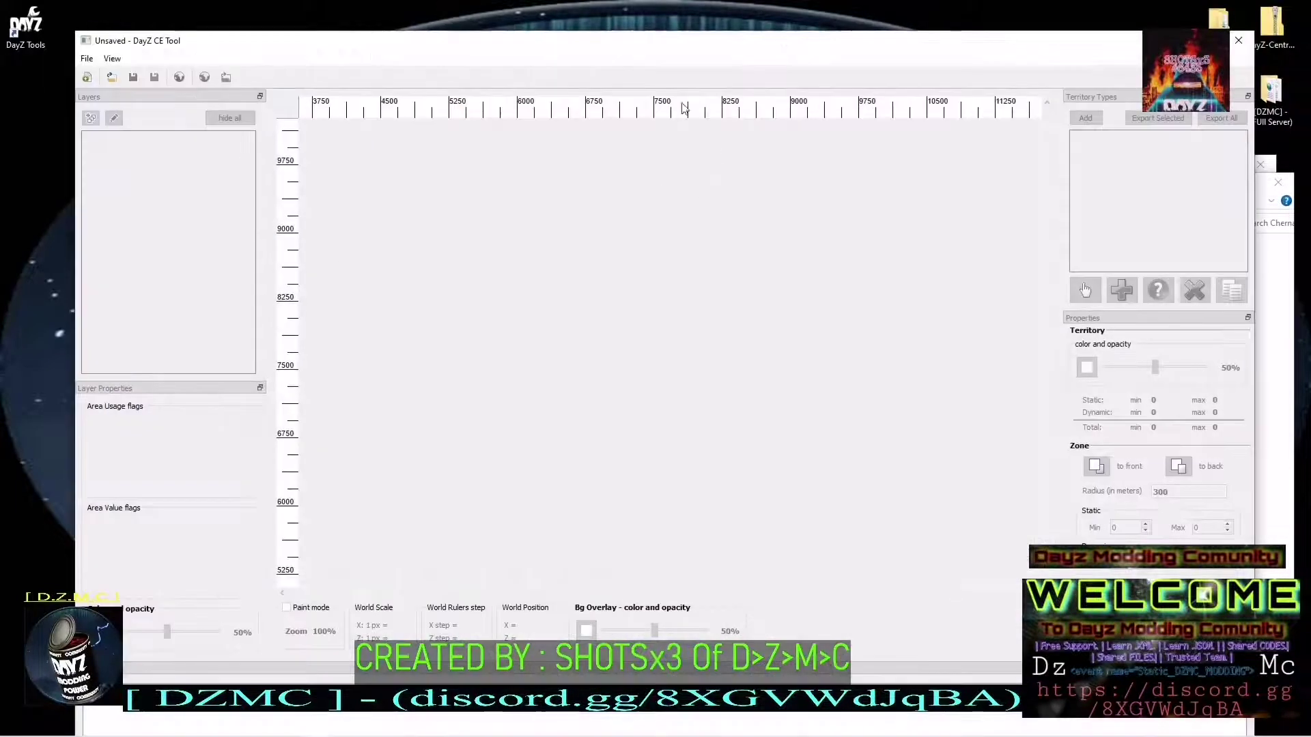
pyautogui.click(111, 78)
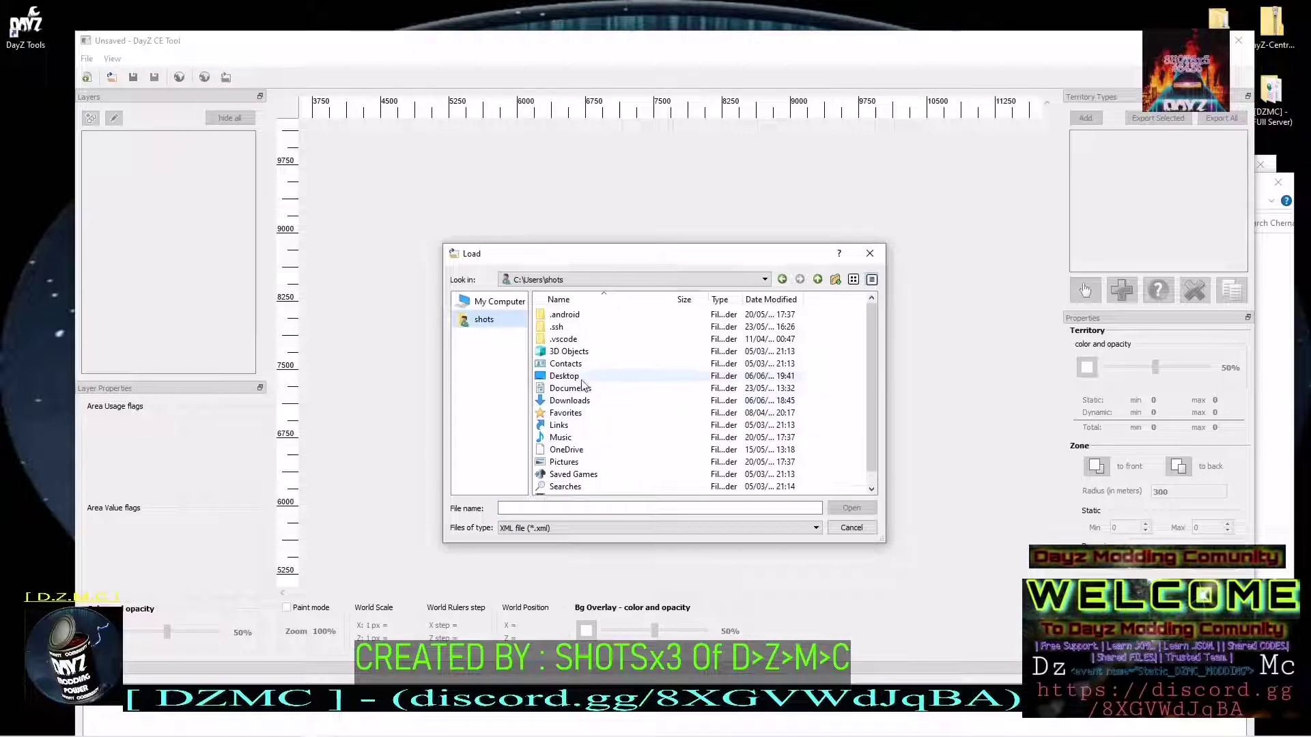
pyautogui.click(579, 376)
pyautogui.doubleClick(579, 376)
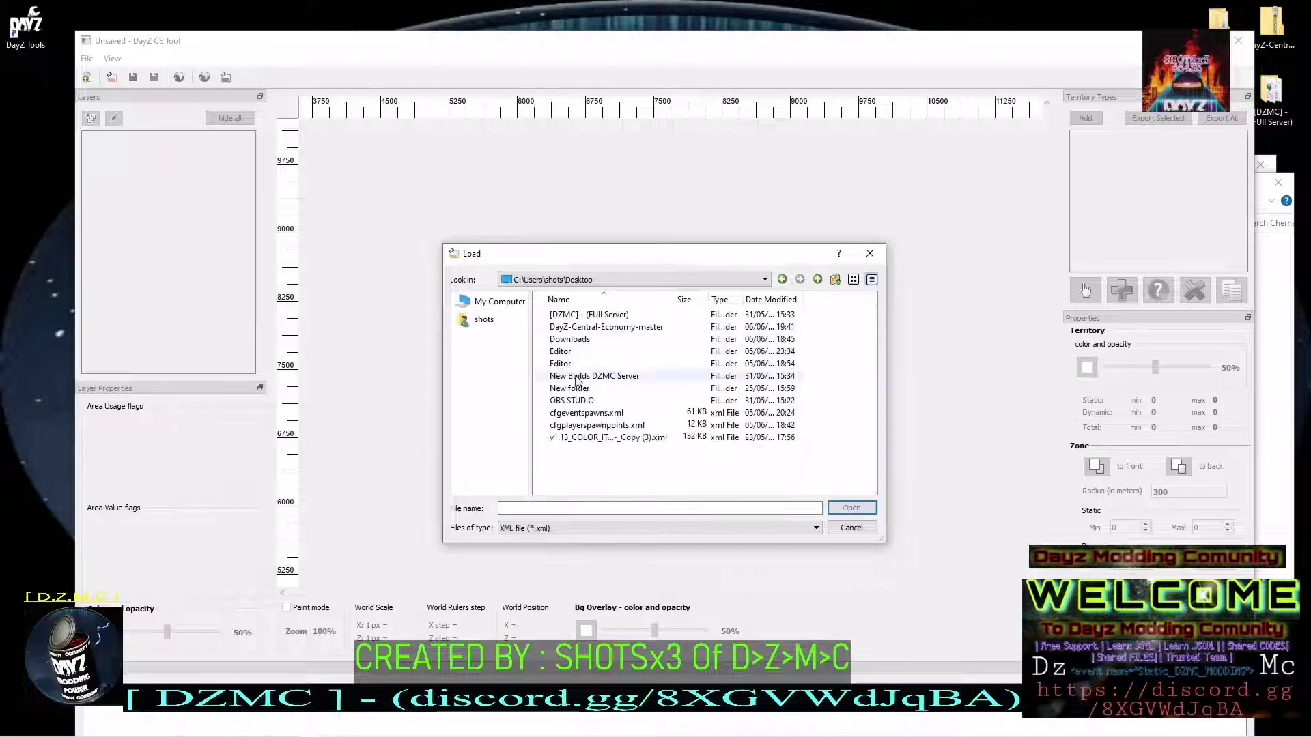
pyautogui.doubleClick(590, 380)
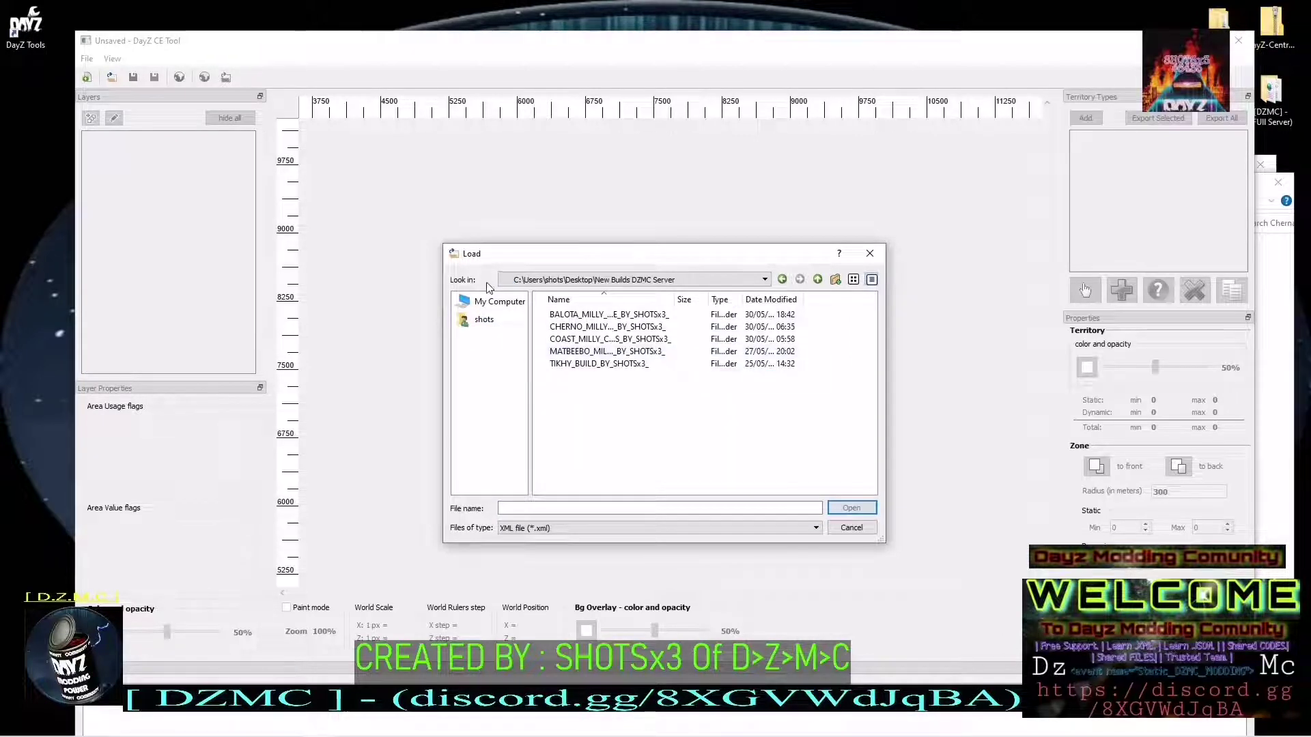
pyautogui.click(782, 279)
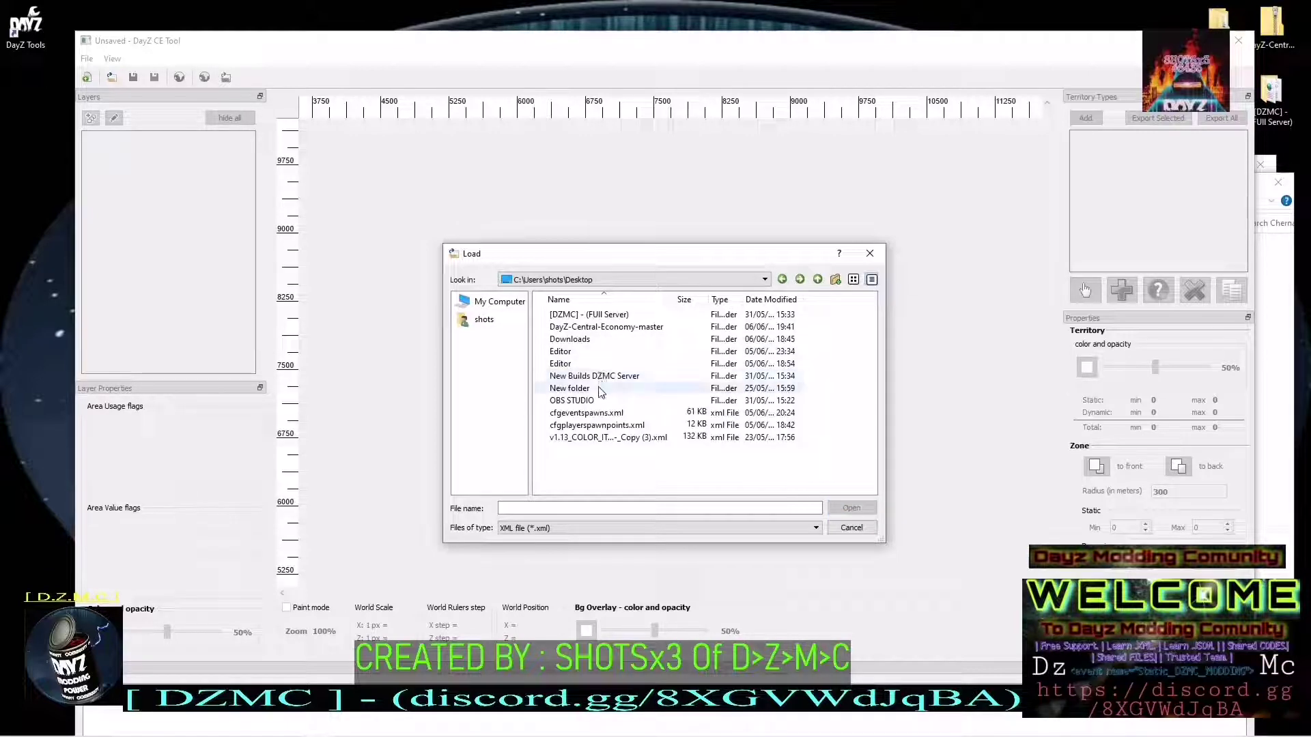
pyautogui.doubleClick(588, 315)
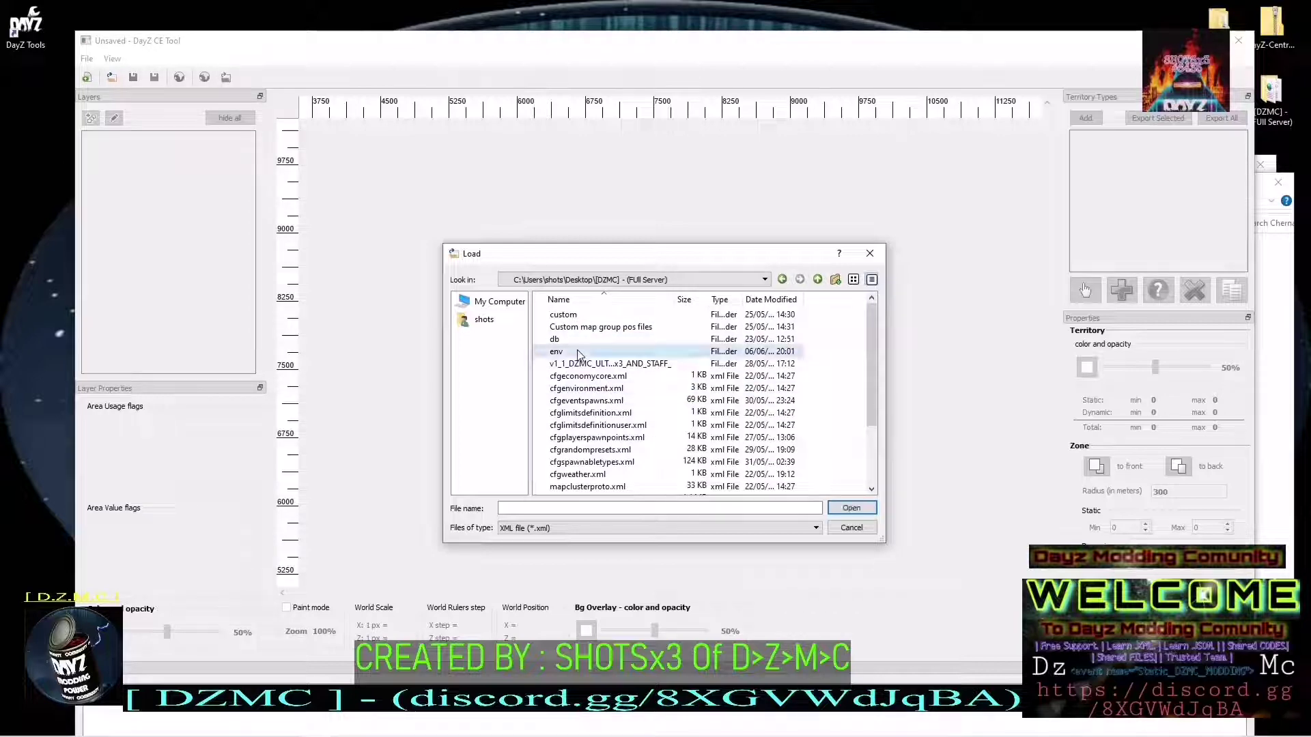
pyautogui.doubleClick(582, 350)
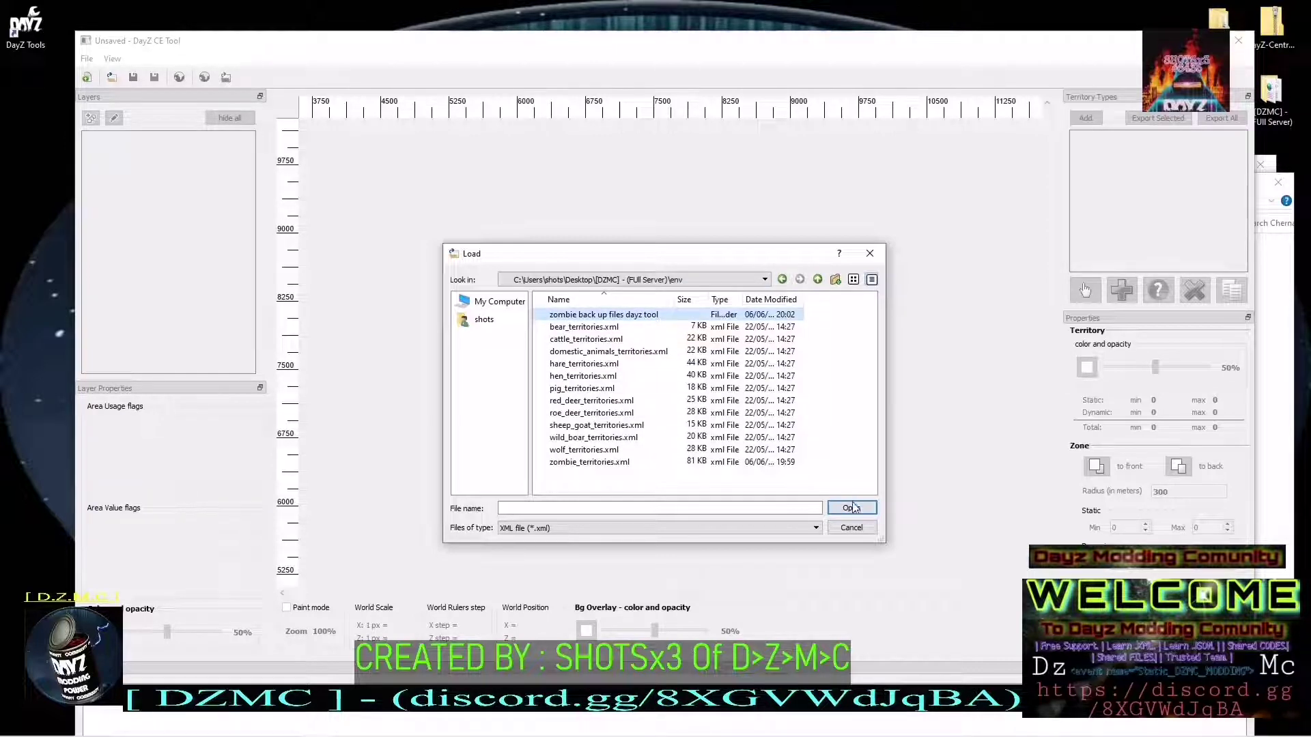
pyautogui.click(851, 507)
pyautogui.click(618, 315)
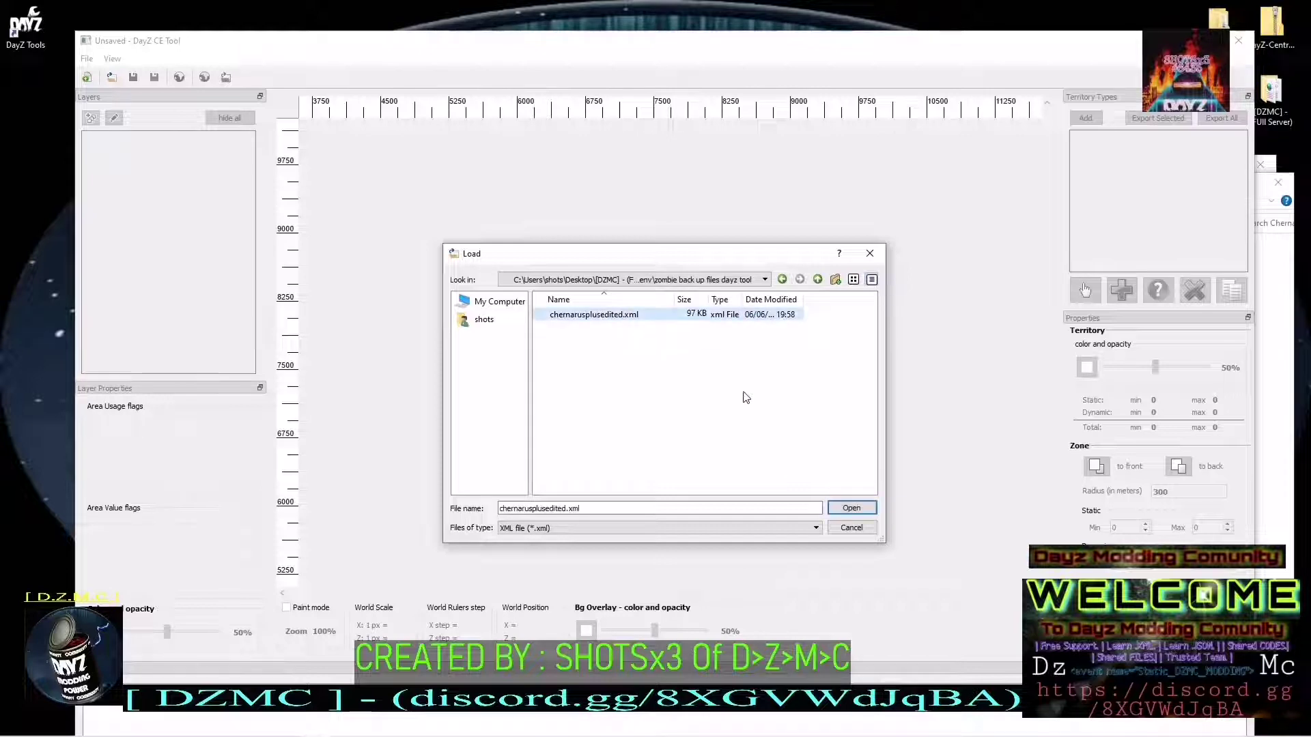
pyautogui.click(850, 508)
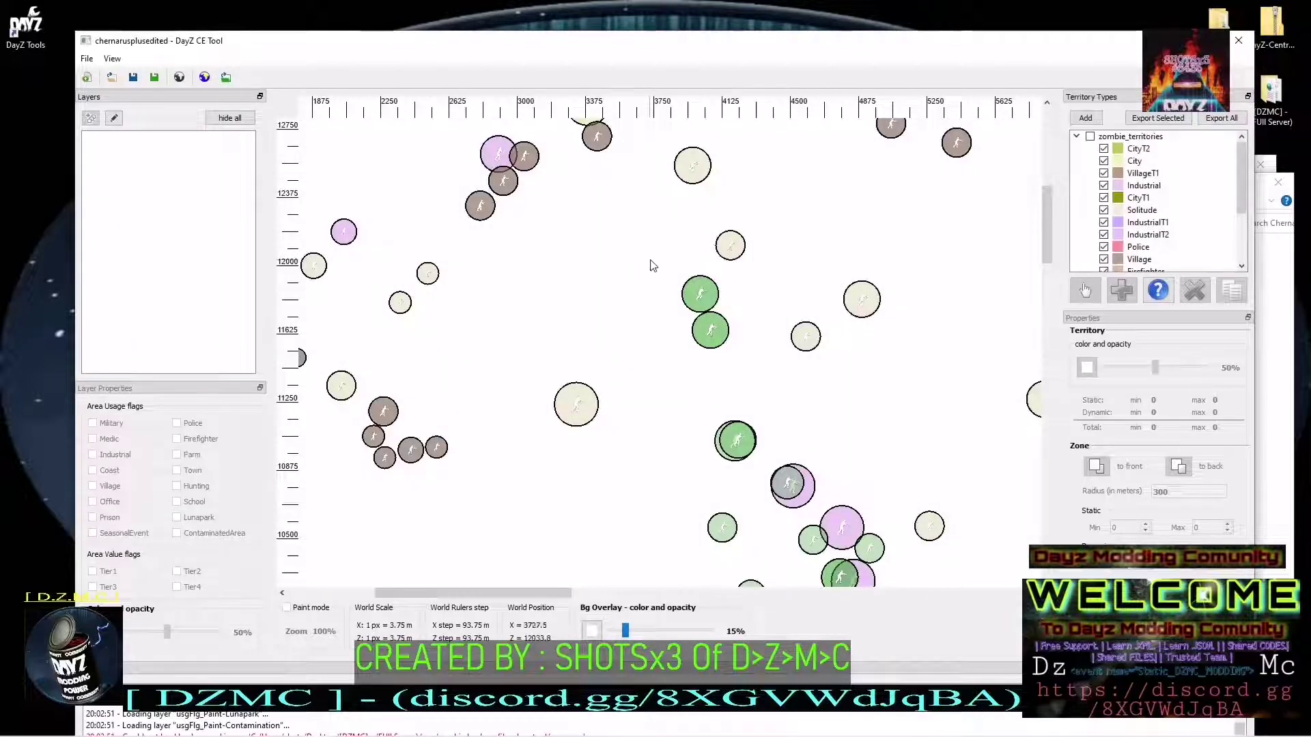
pyautogui.scroll(5, 663, 264)
pyautogui.scroll(-2, 667, 264)
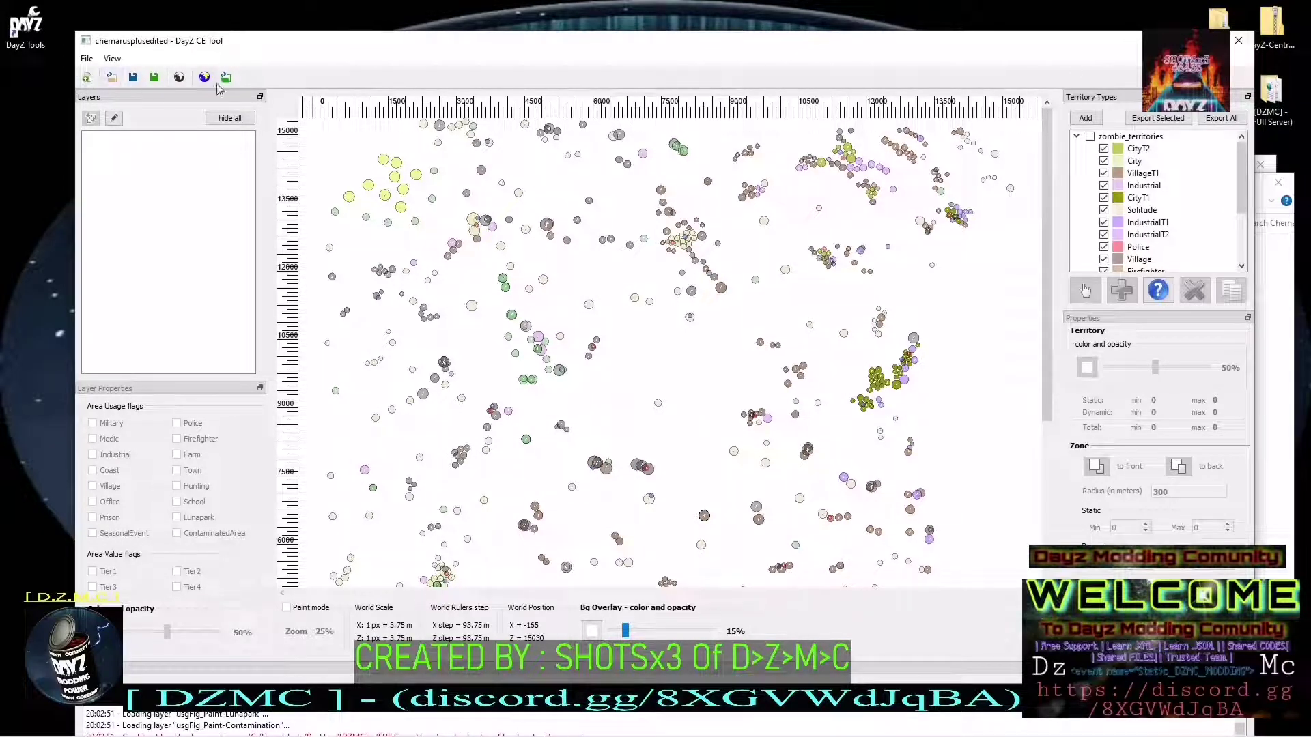
pyautogui.click(92, 60)
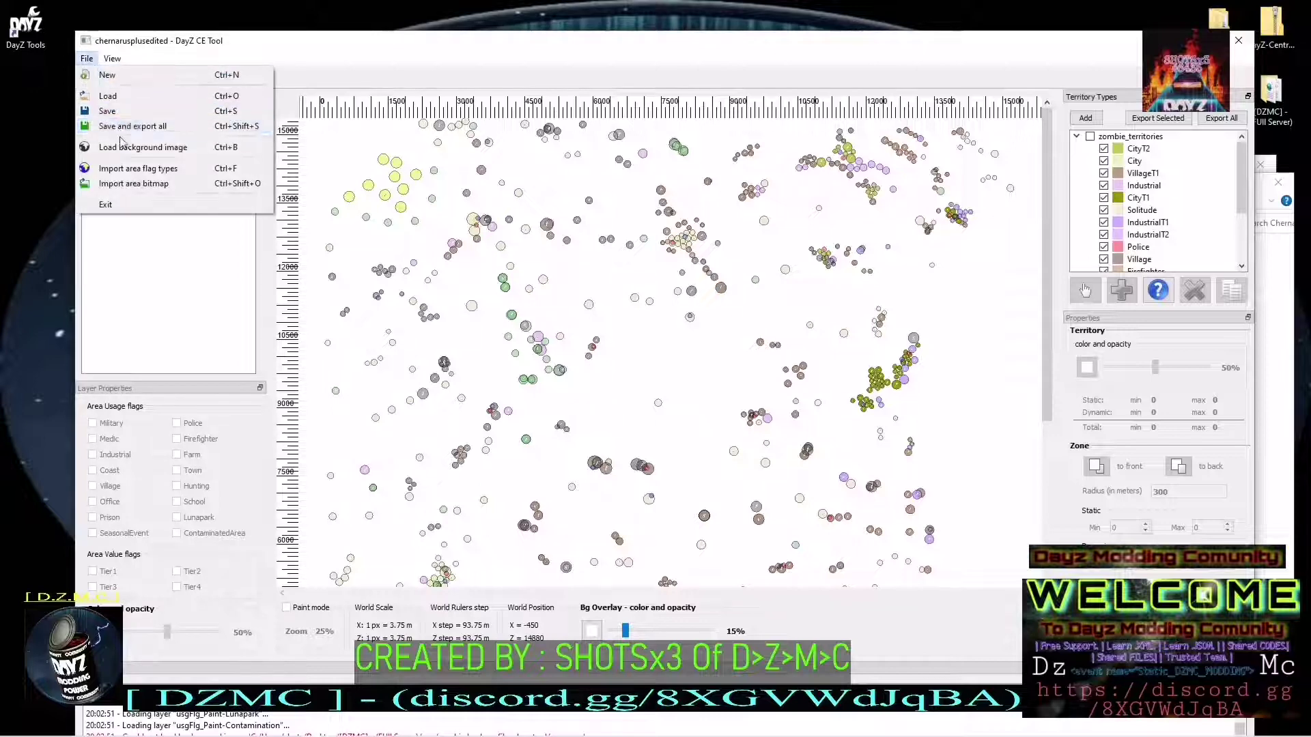
pyautogui.click(161, 189)
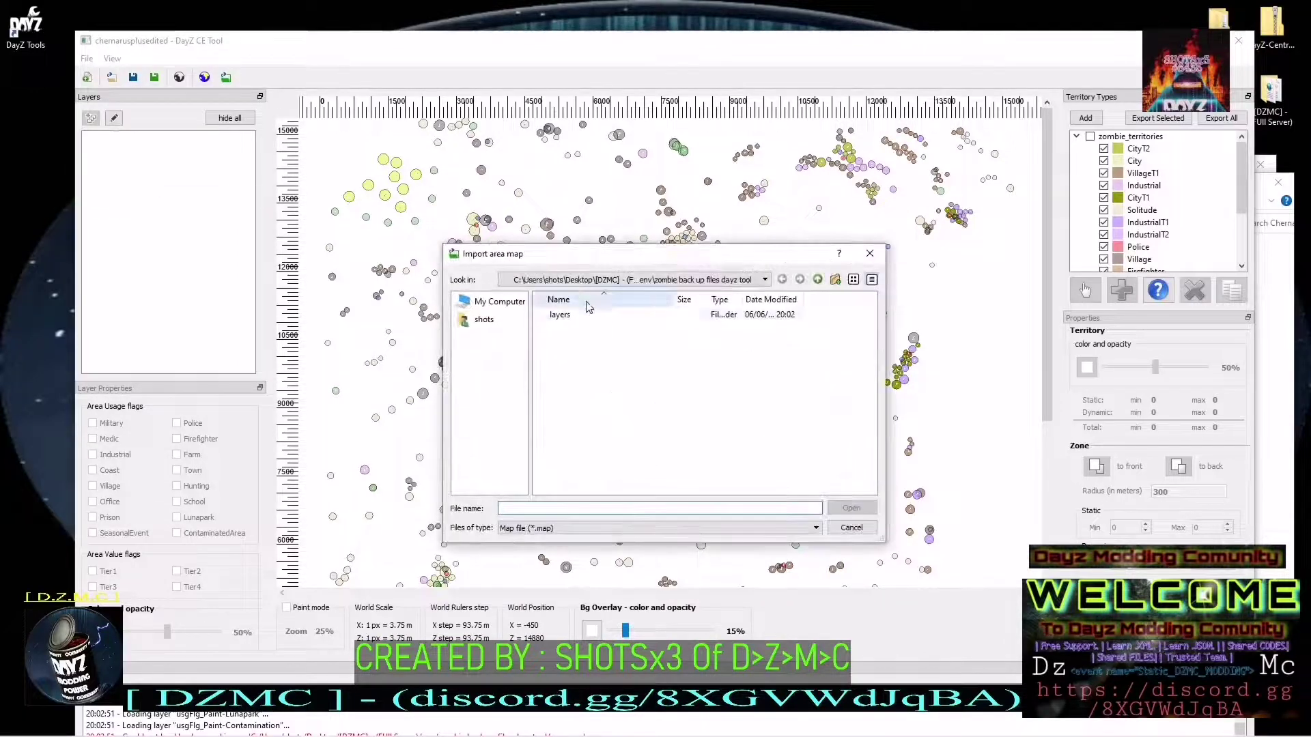
pyautogui.click(484, 320)
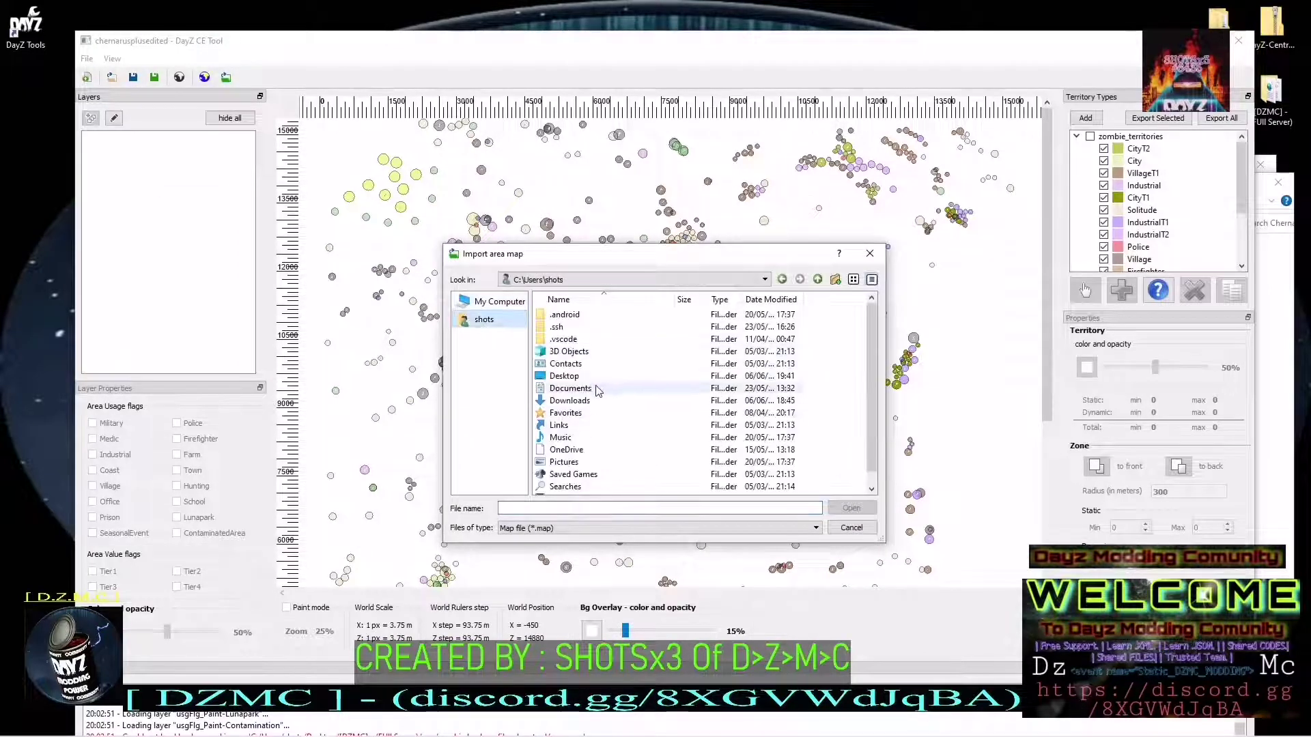
pyautogui.click(870, 254)
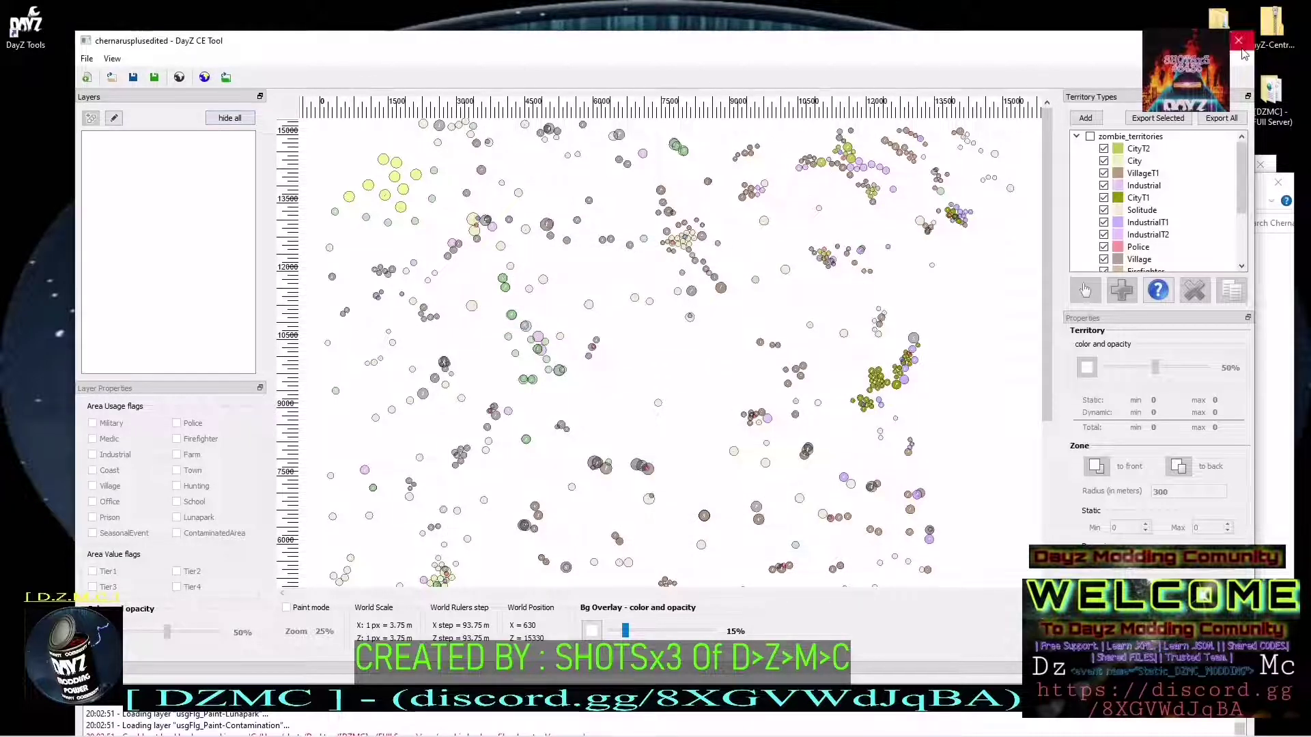
# Close the ChernarusPlus and territoryTypes folder windows and exit the CE Tool
pyautogui.moveTo(1100, 46); pyautogui.dragTo(861, 42)
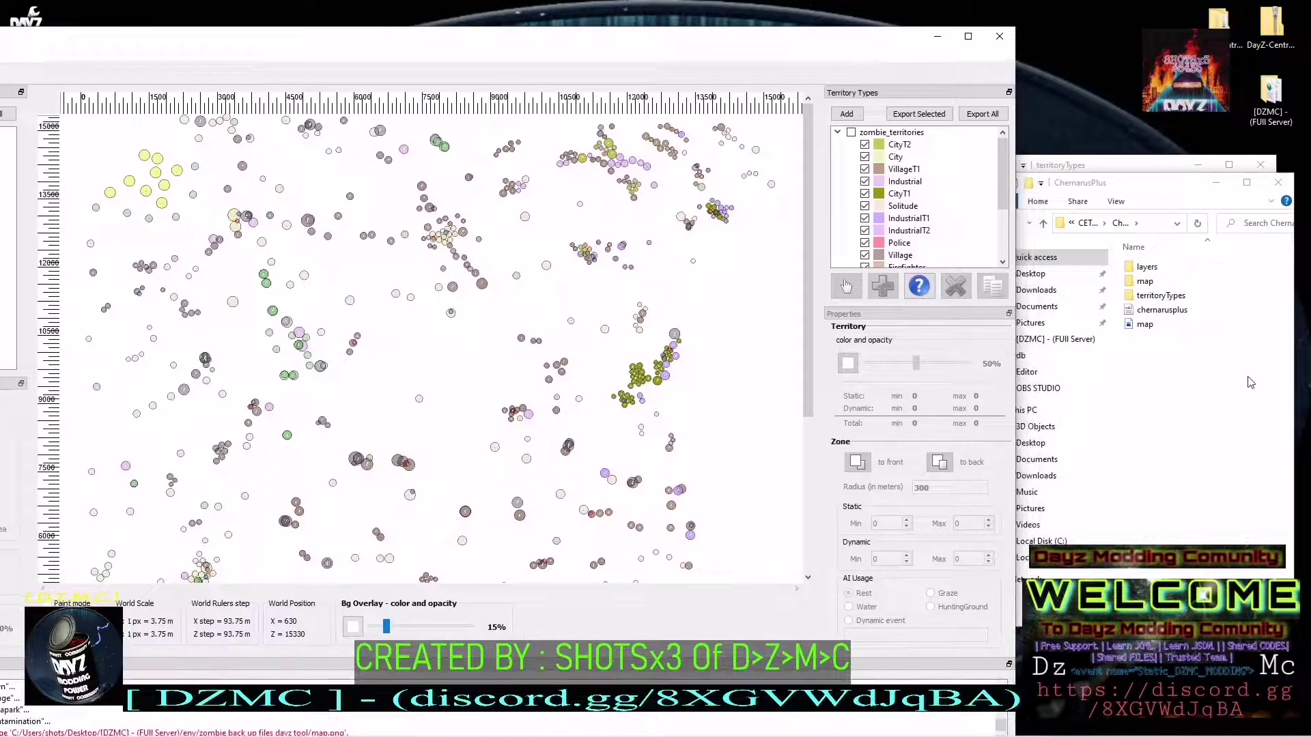
pyautogui.click(1194, 389)
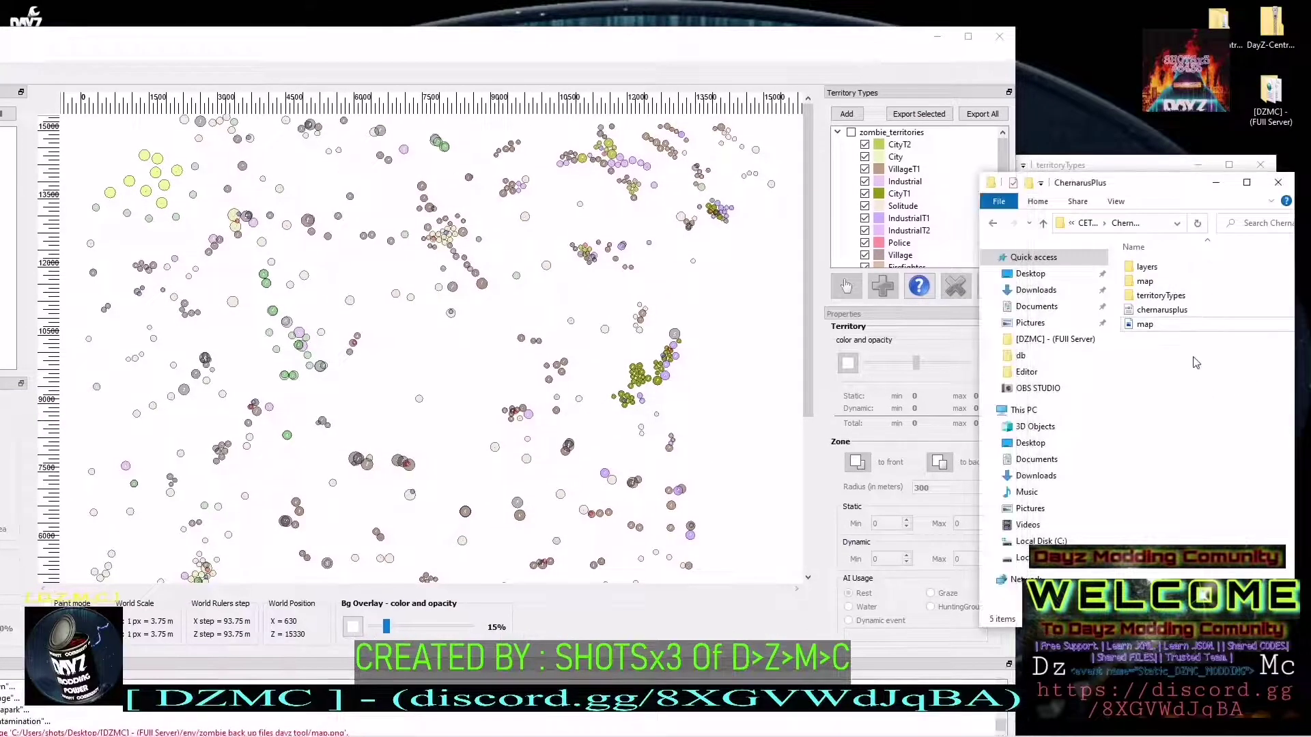
pyautogui.click(1278, 183)
pyautogui.click(1260, 164)
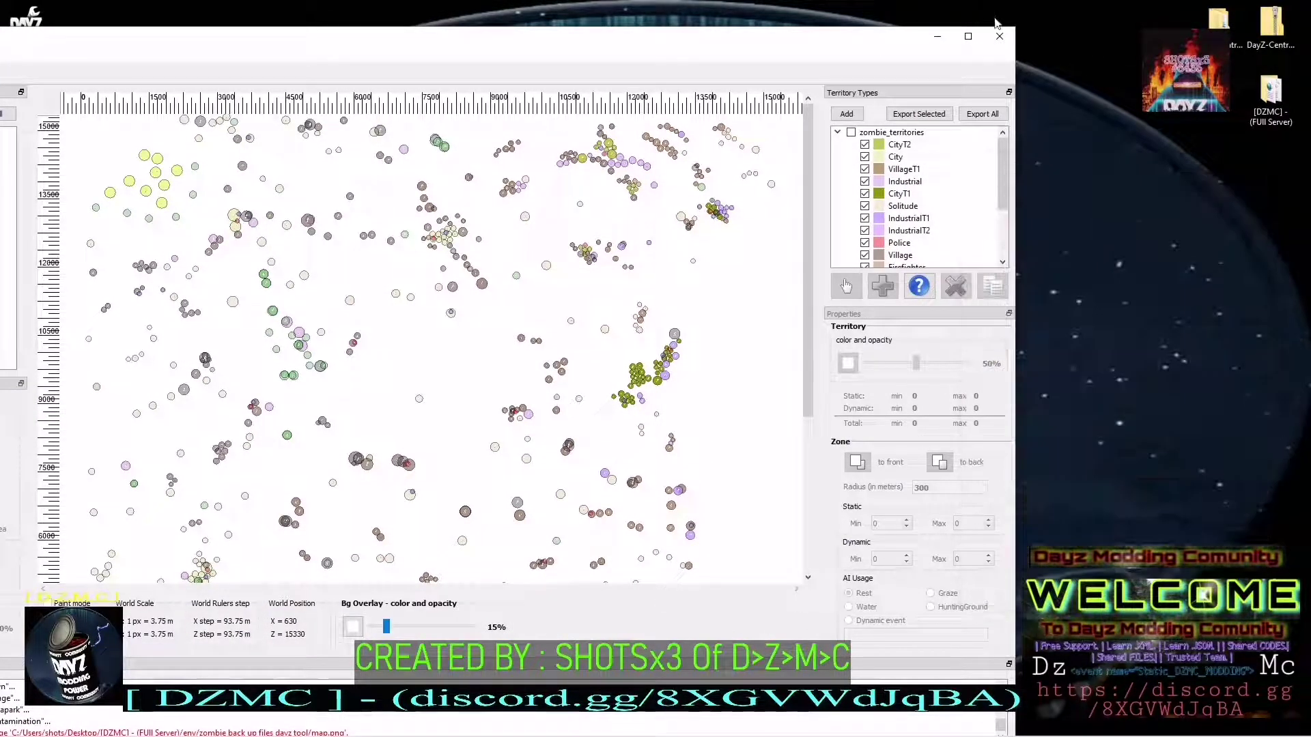
pyautogui.click(1004, 36)
# Open the ChernarusPlus folder inside CETool in the DayZ-Central-Economy-master folder on the desktop
pyautogui.doubleClick(1219, 24)
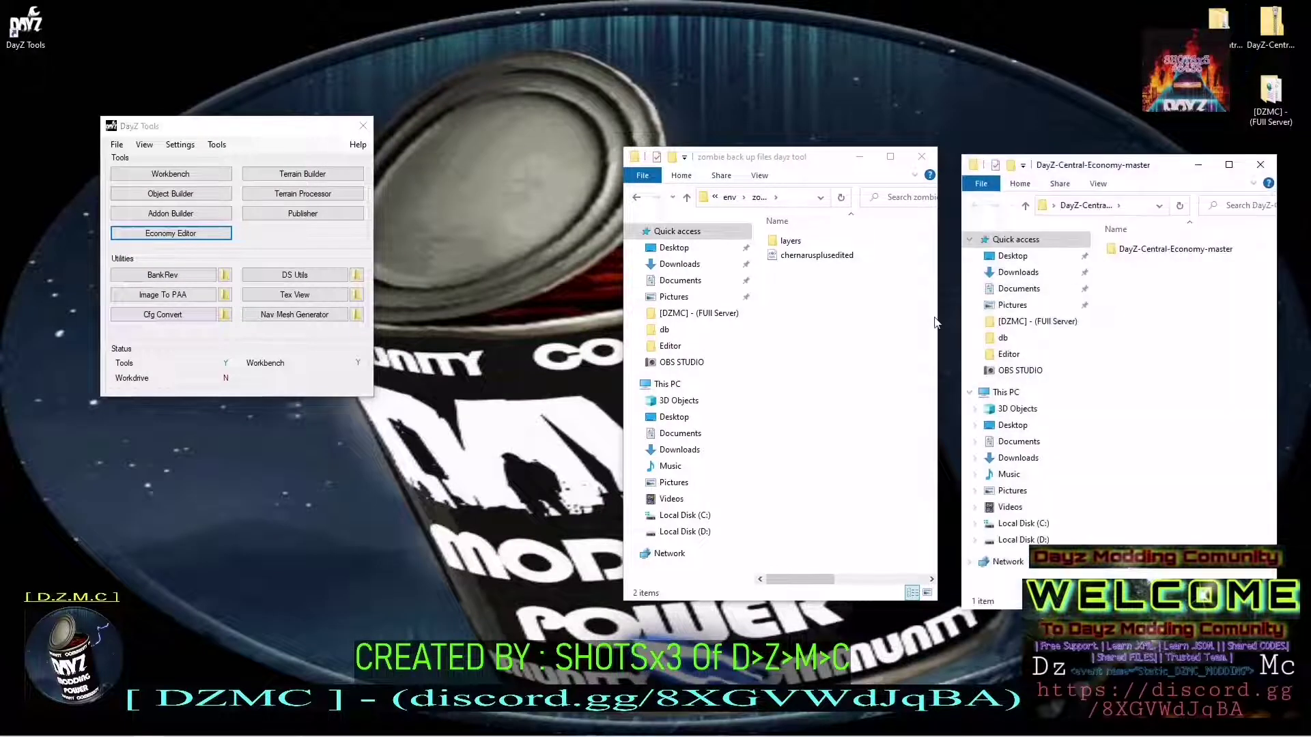
pyautogui.doubleClick(1161, 250)
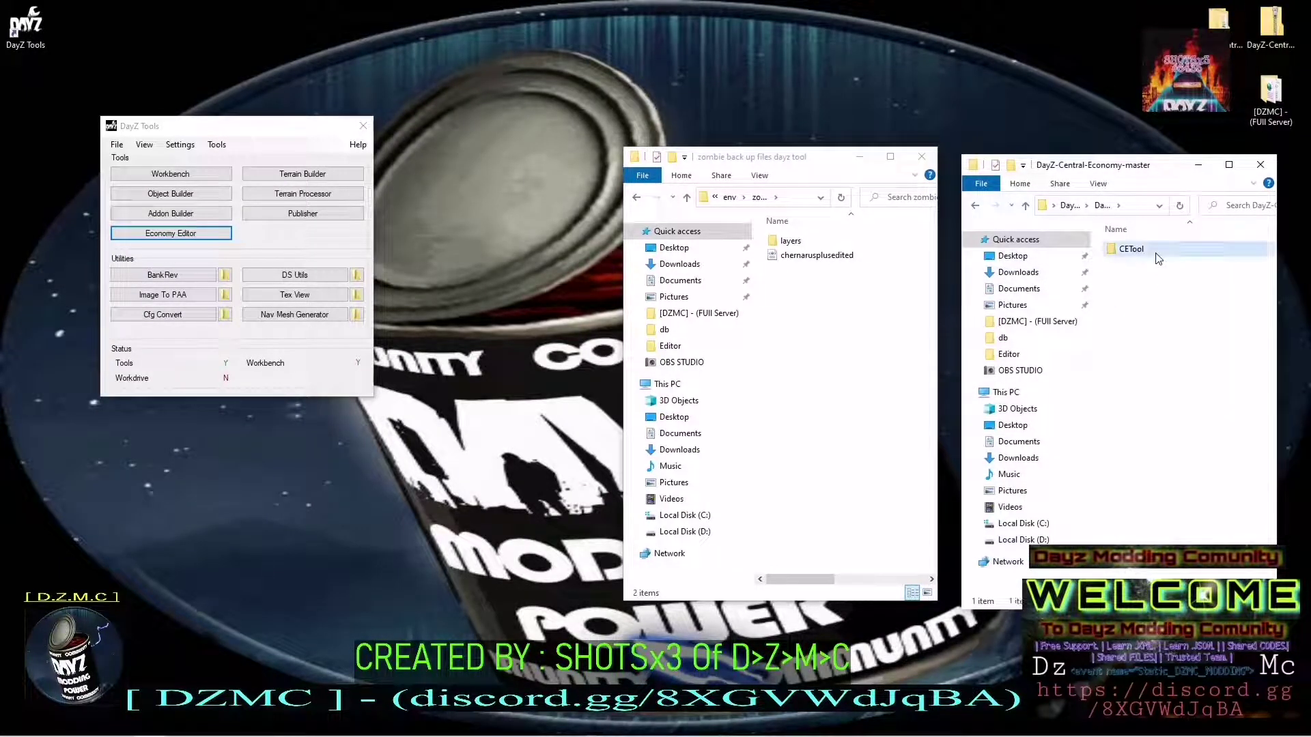
pyautogui.doubleClick(1165, 251)
pyautogui.doubleClick(1169, 251)
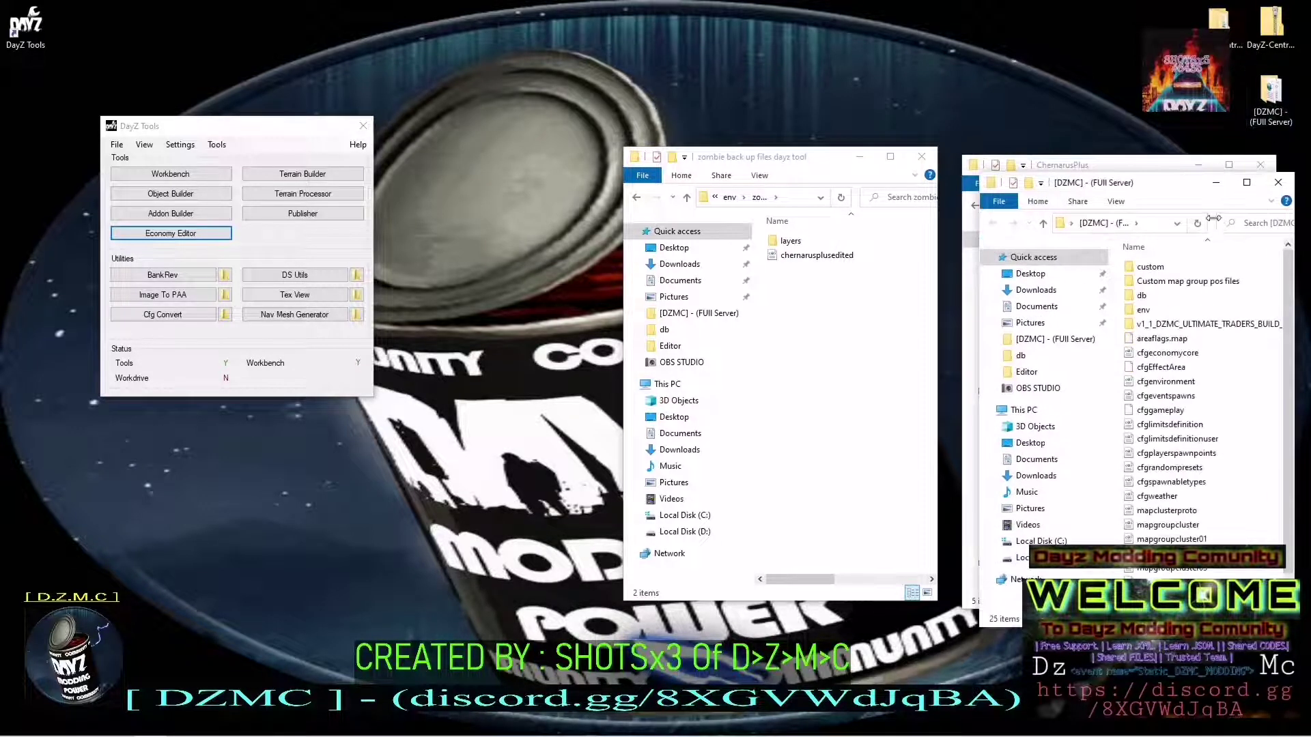
# Copy chernarusplusedited from the server's env backup folder into the ChernarusPlus folder
pyautogui.moveTo(1205, 188); pyautogui.dragTo(697, 131)
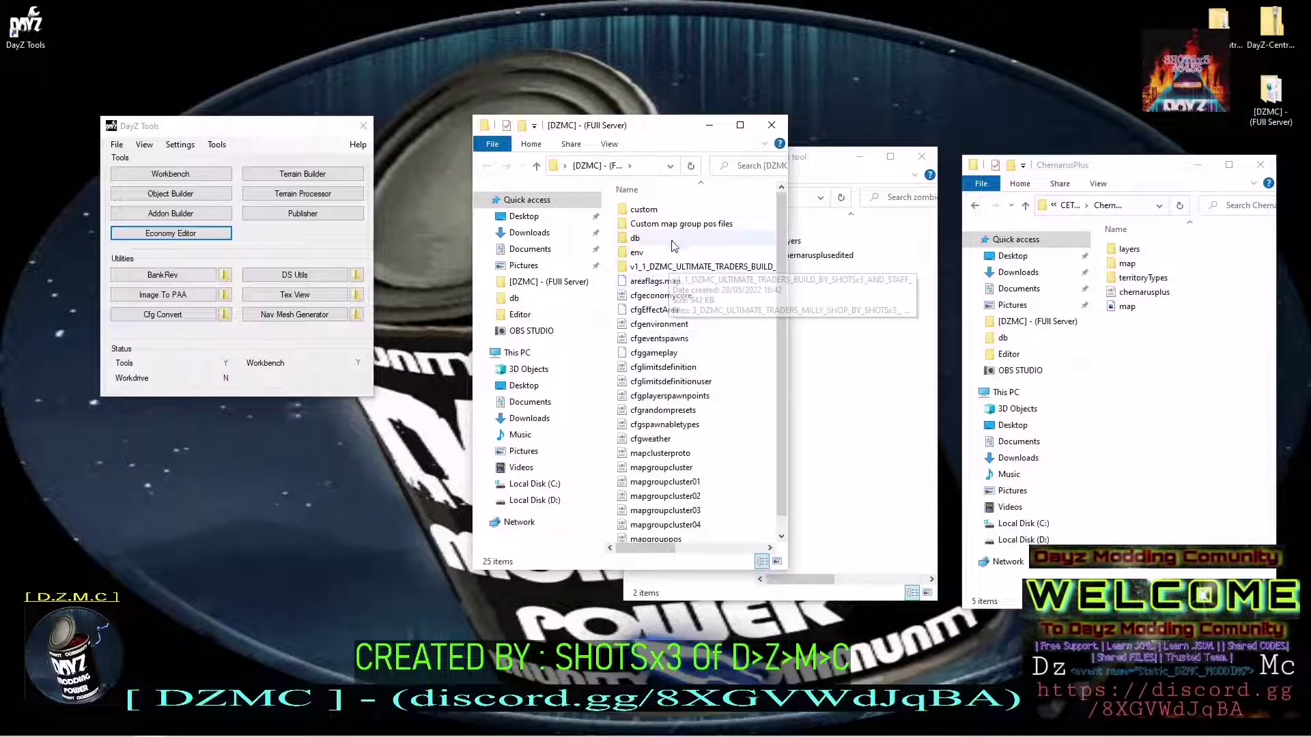
pyautogui.doubleClick(645, 252)
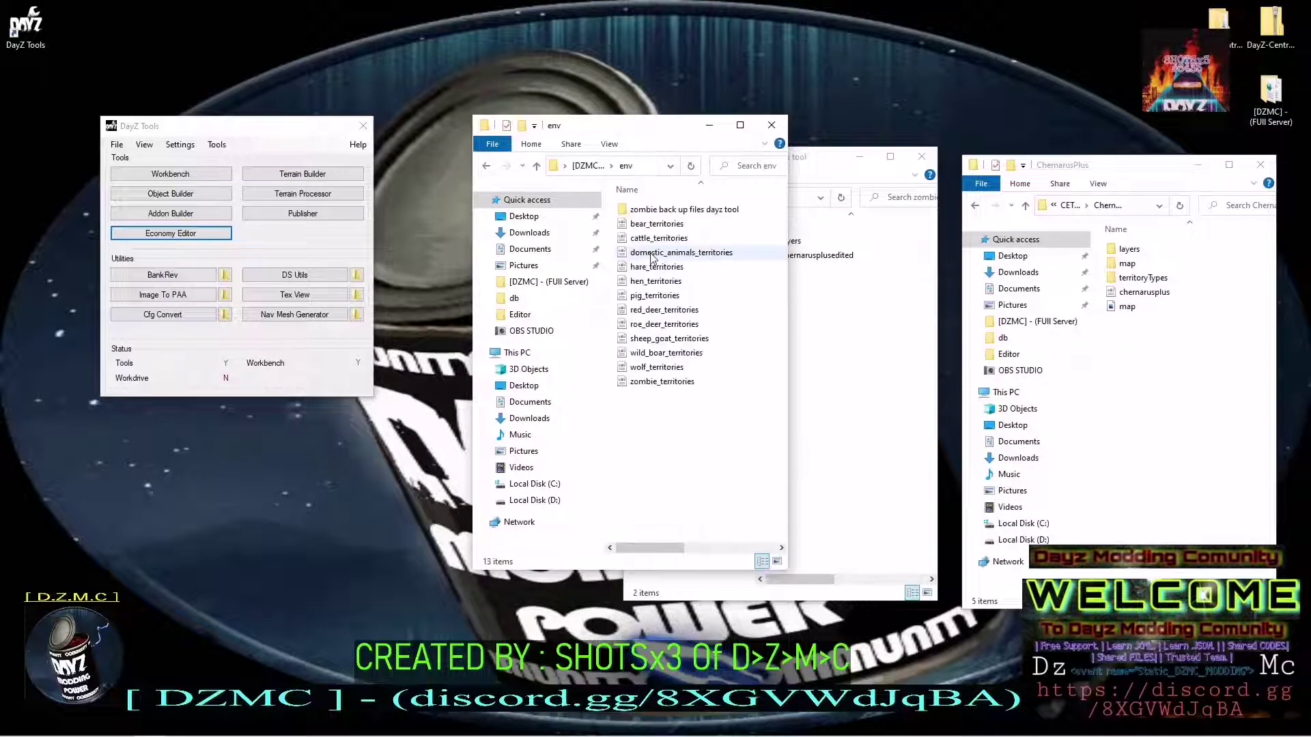
pyautogui.doubleClick(672, 212)
pyautogui.click(666, 225)
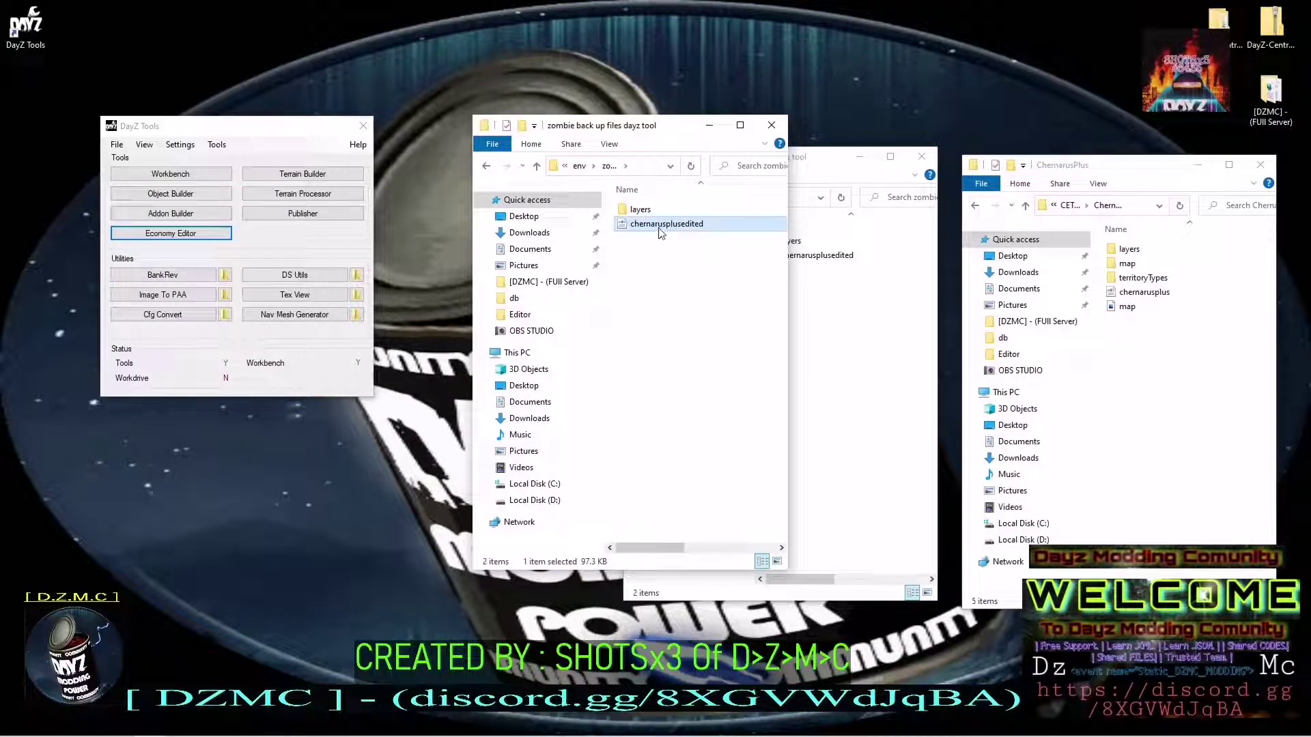
pyautogui.moveTo(661, 232); pyautogui.dragTo(1140, 359)
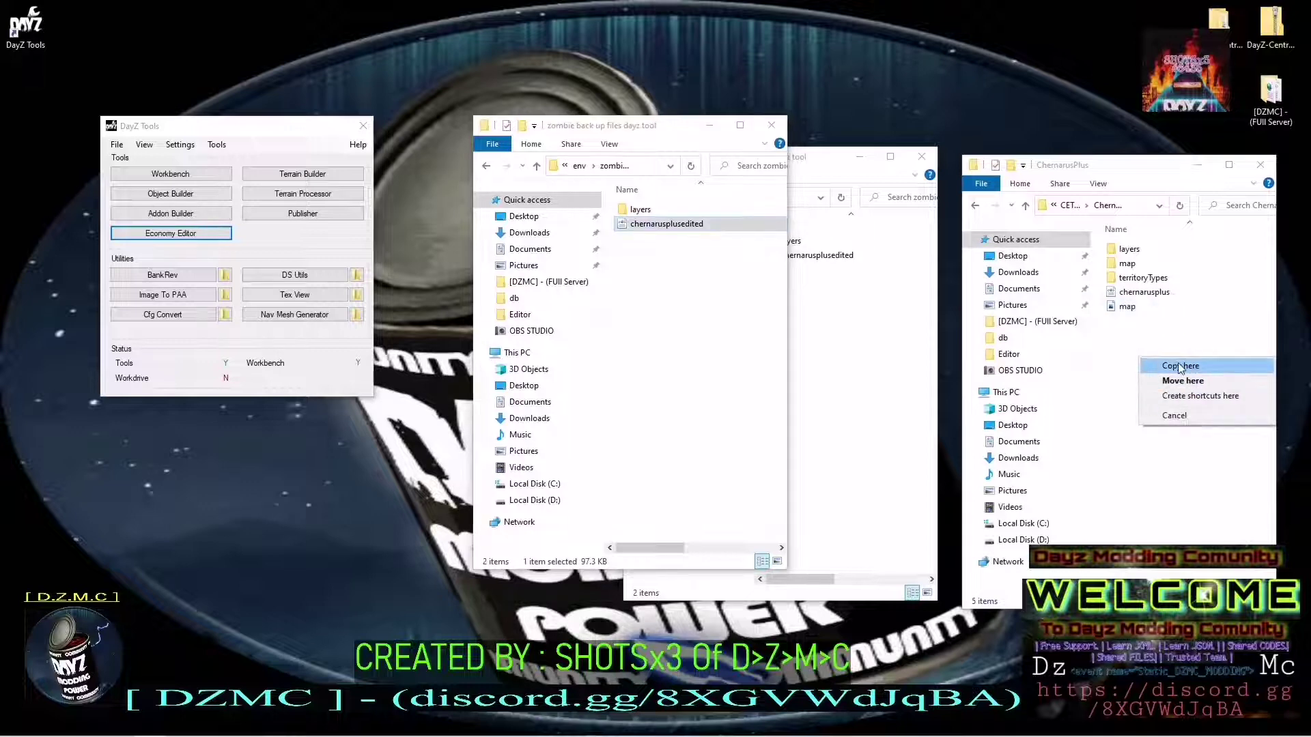
pyautogui.click(1179, 367)
# Start the Economy Editor and load chernarusplusedited.xml from the ChernarusPlus folder inside CETool in the desktop's DayZ-Central-Economy-master folder
pyautogui.click(134, 234)
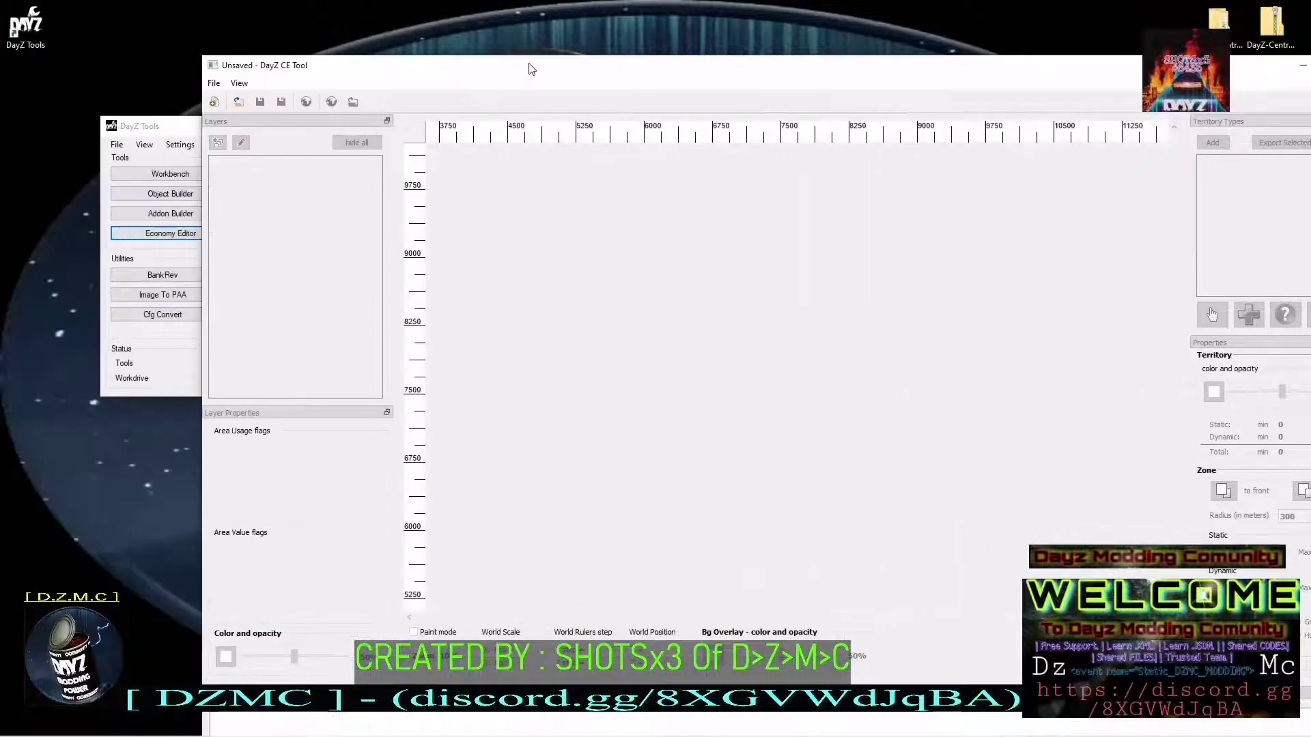
pyautogui.click(193, 89)
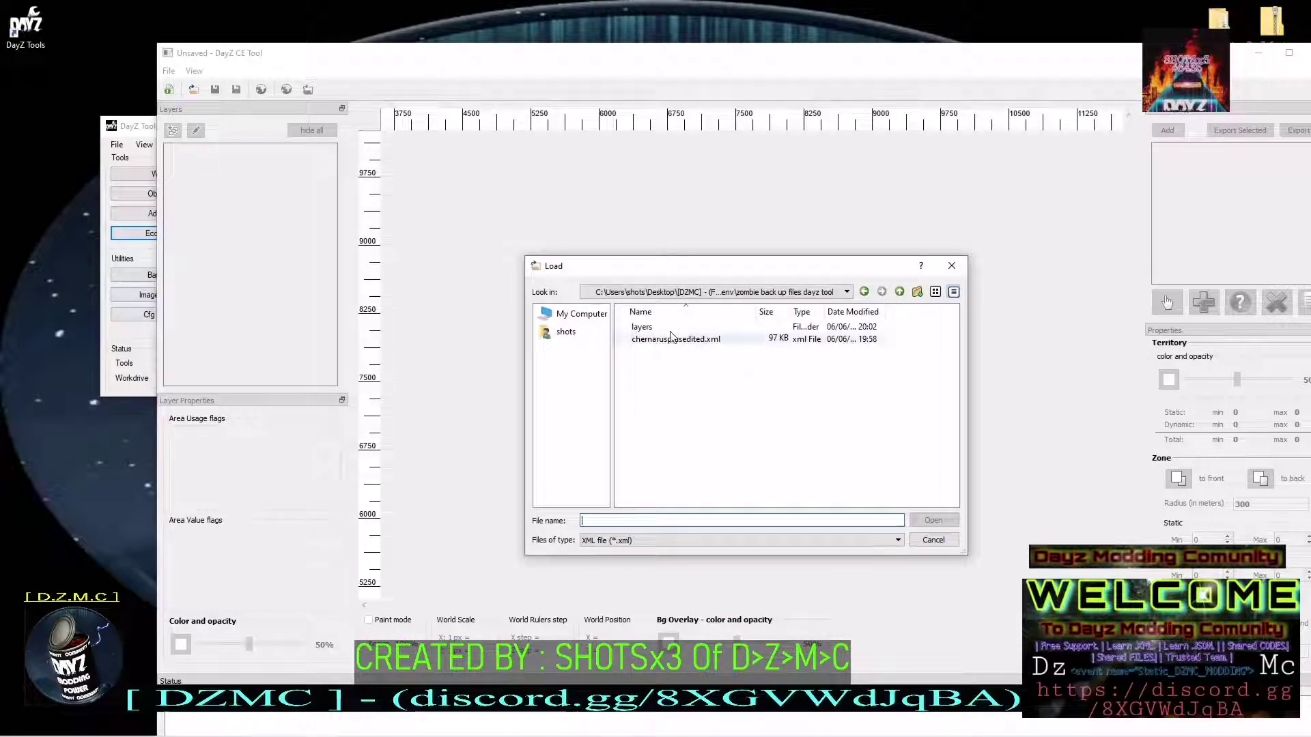
pyautogui.click(565, 332)
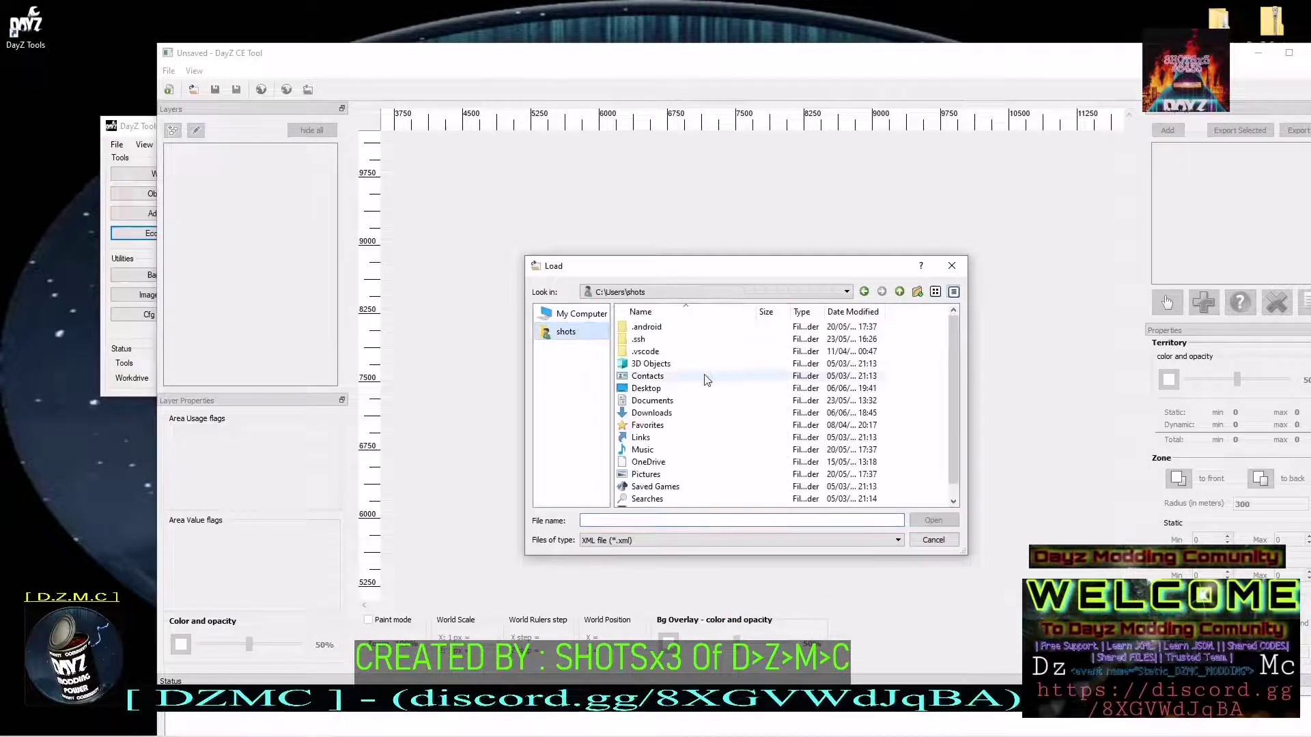
pyautogui.doubleClick(673, 388)
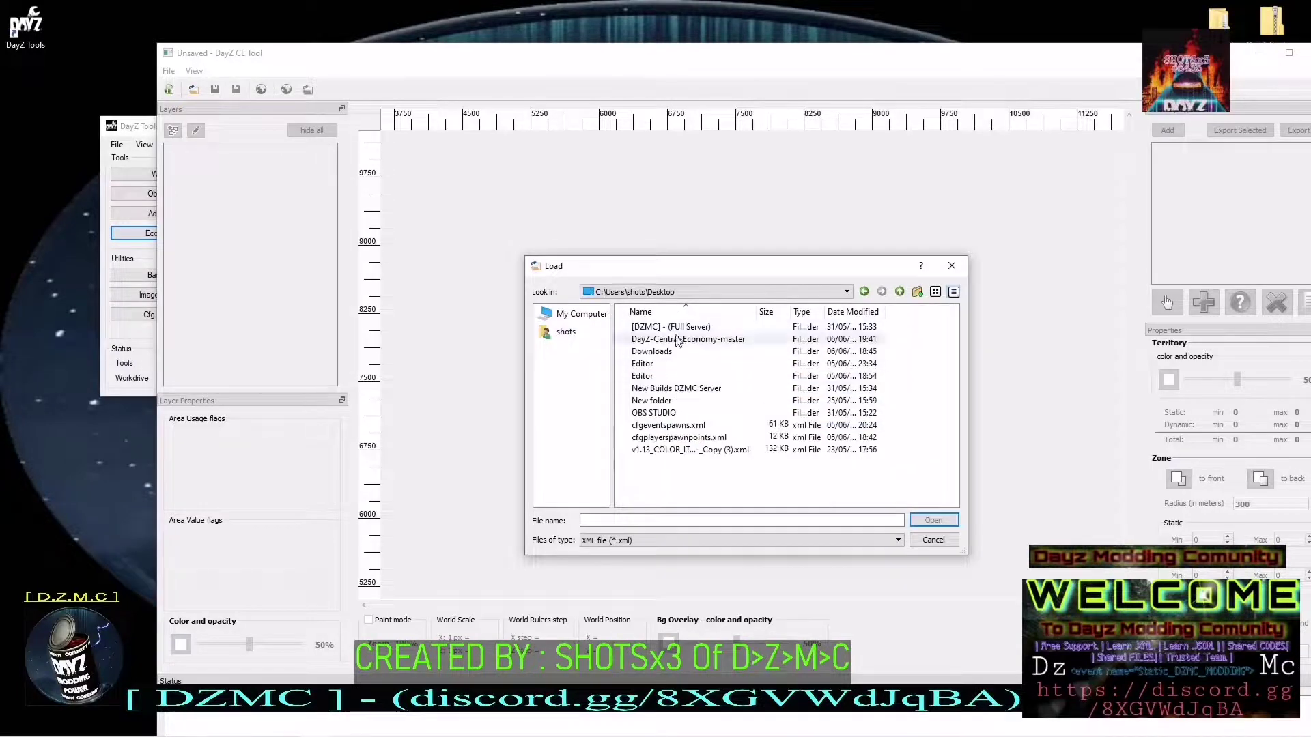
pyautogui.doubleClick(679, 339)
pyautogui.doubleClick(679, 327)
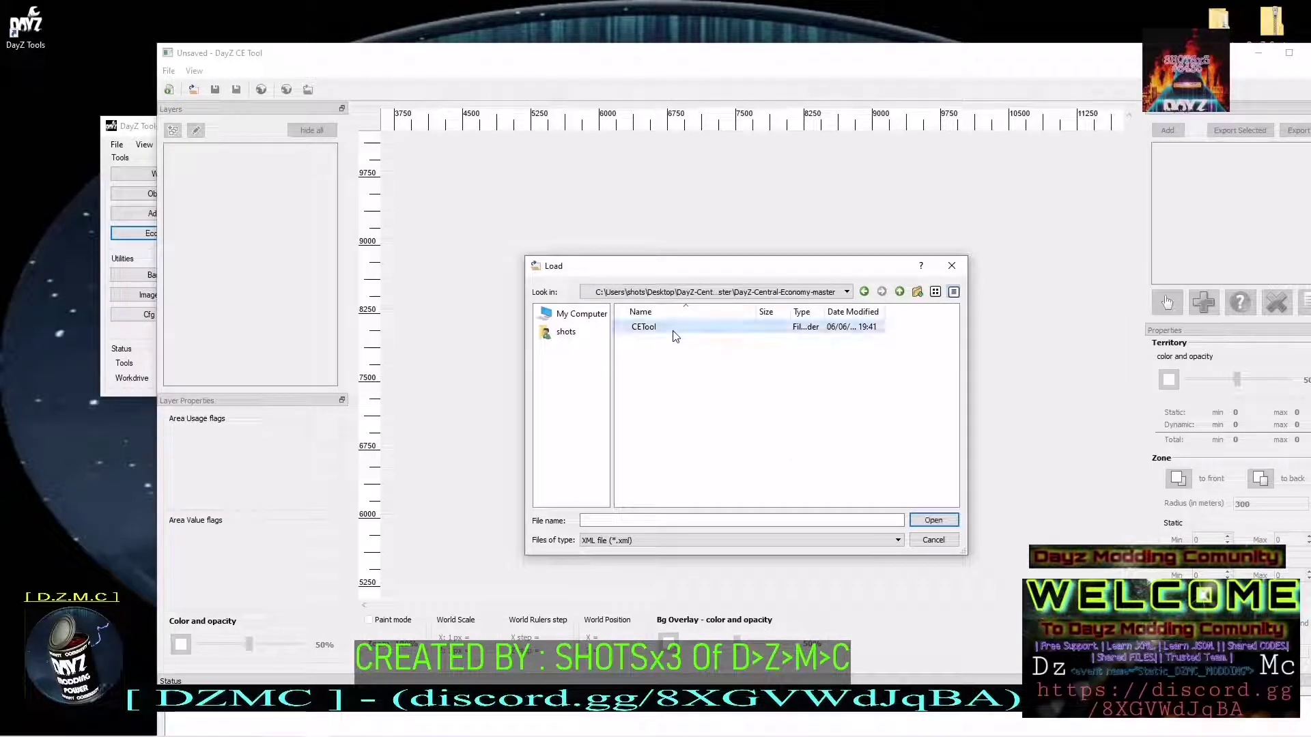
pyautogui.doubleClick(675, 328)
pyautogui.doubleClick(674, 328)
pyautogui.click(687, 377)
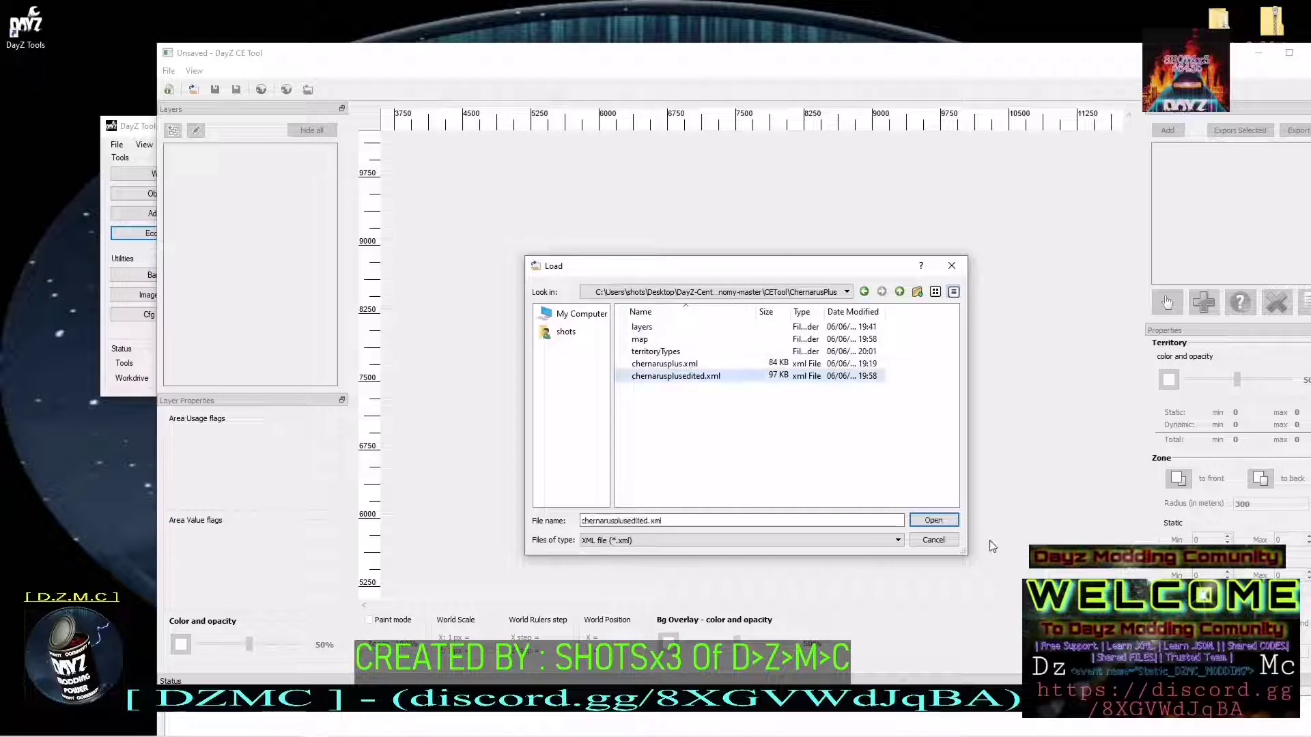
pyautogui.click(933, 520)
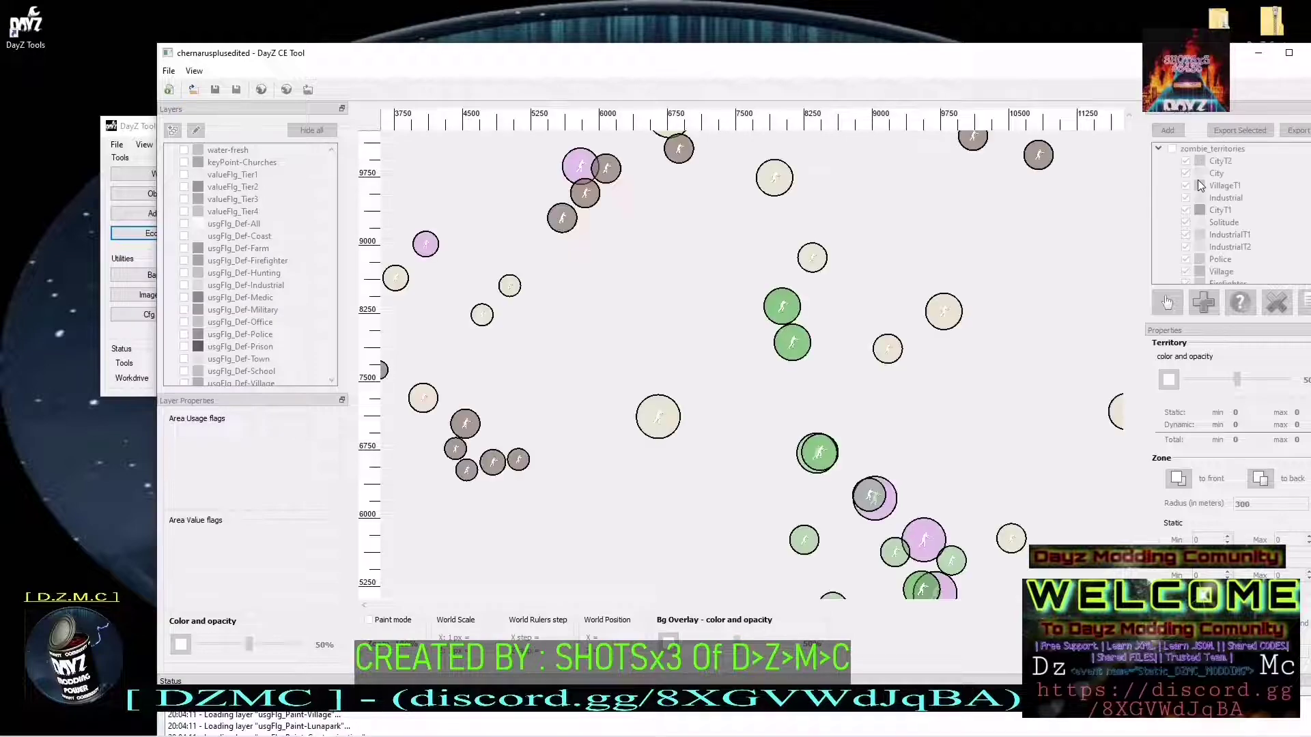
# Examine the reloaded zombie territories across the whole Chernarus map, from the airfield to the southern and eastern coasts
pyautogui.scroll(-3, 825, 343)
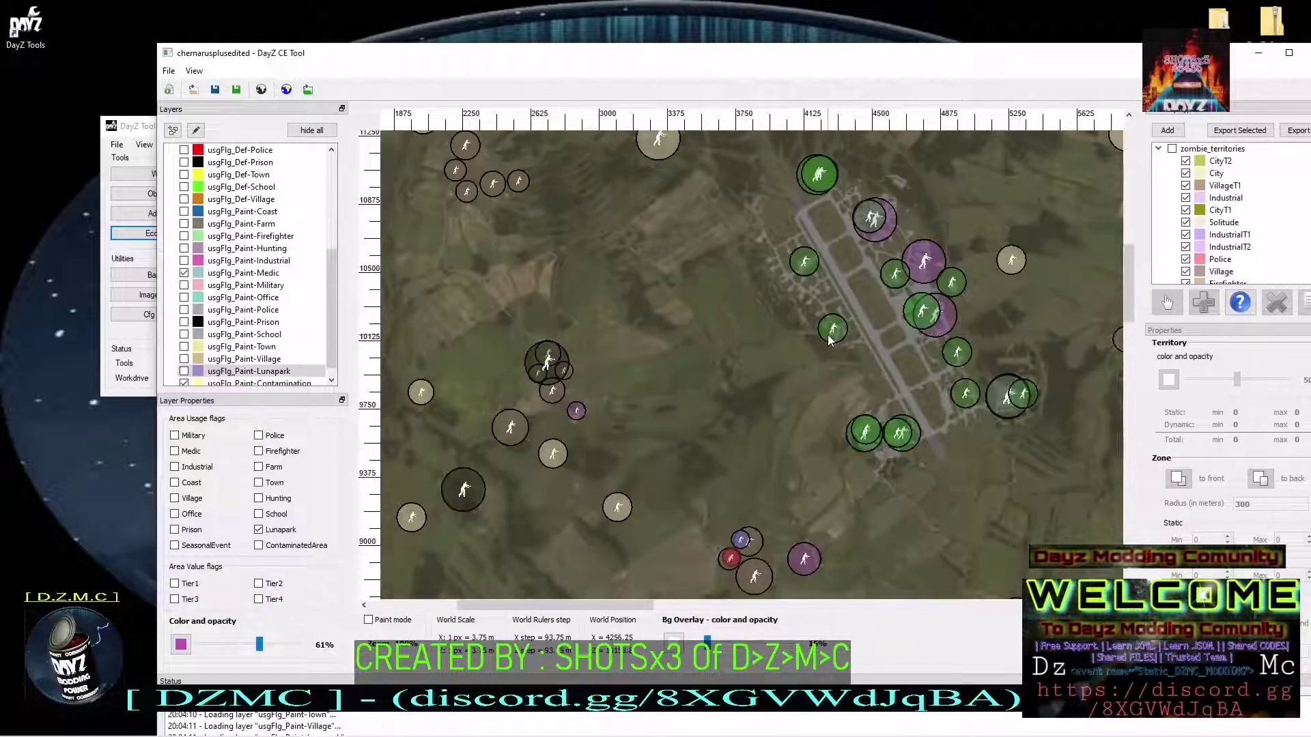
pyautogui.scroll(-4, 829, 339)
pyautogui.scroll(-3, 649, 478)
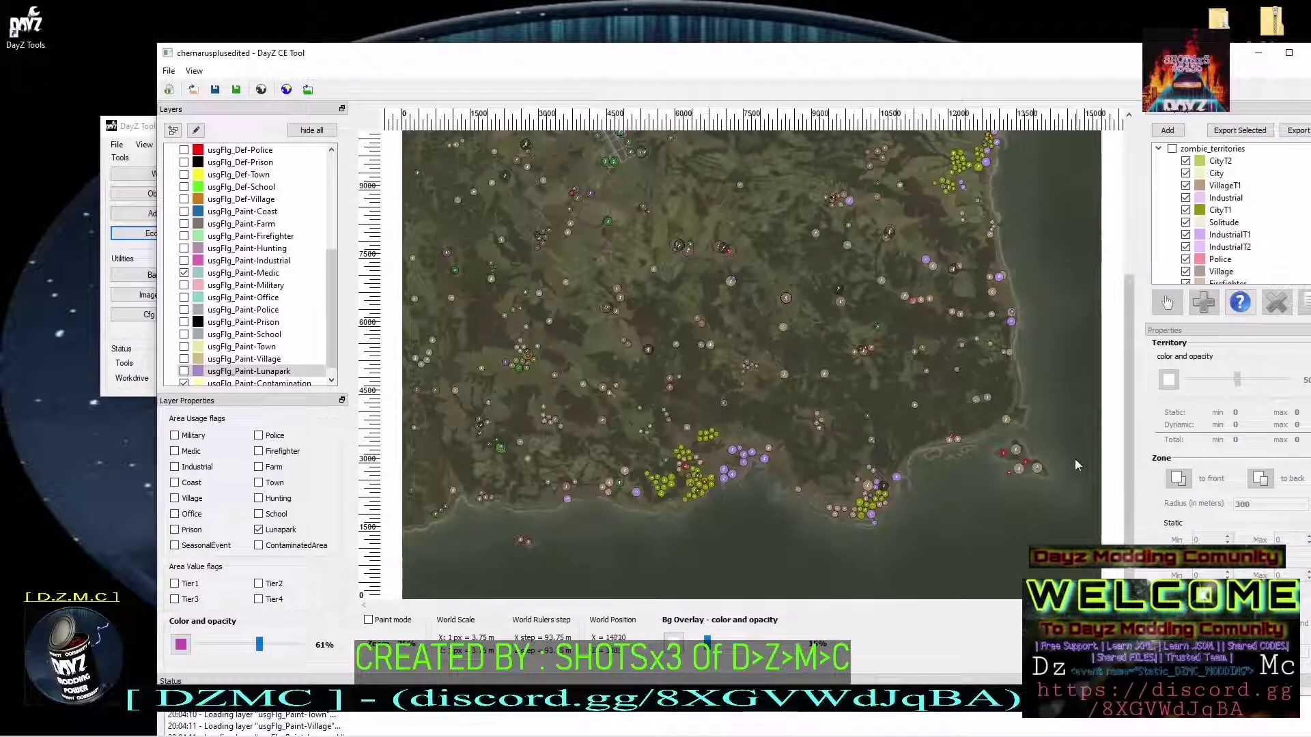
pyautogui.scroll(3, 595, 359)
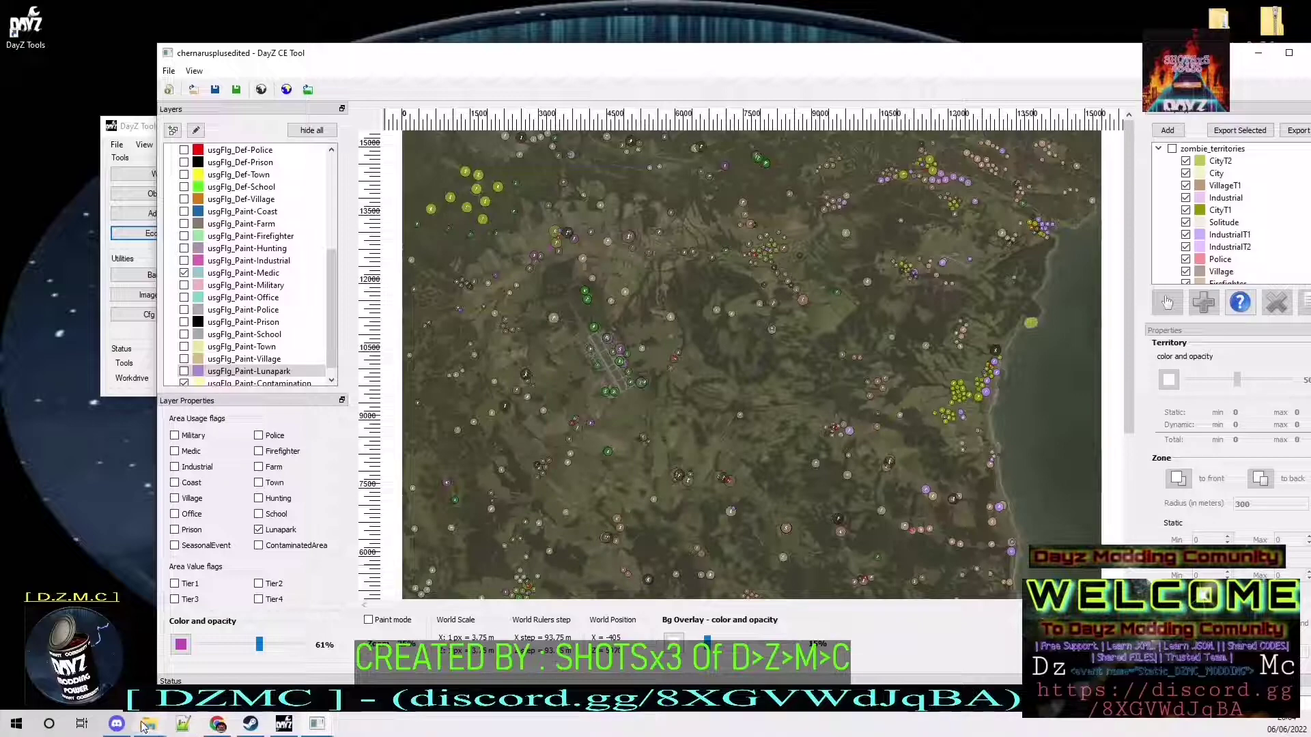
# Switch to Discord and look through the channel list of the DZMC DayZ modding server
pyautogui.click(116, 724)
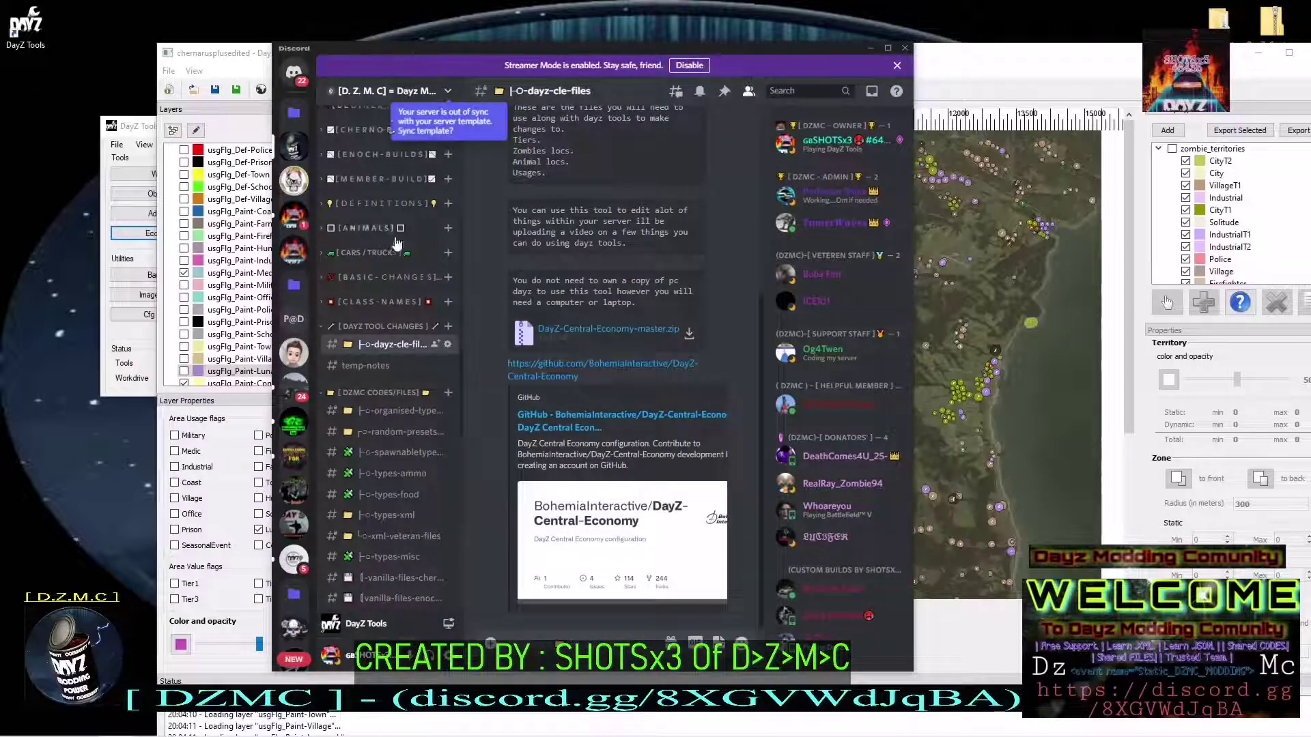
pyautogui.scroll(5, 395, 242)
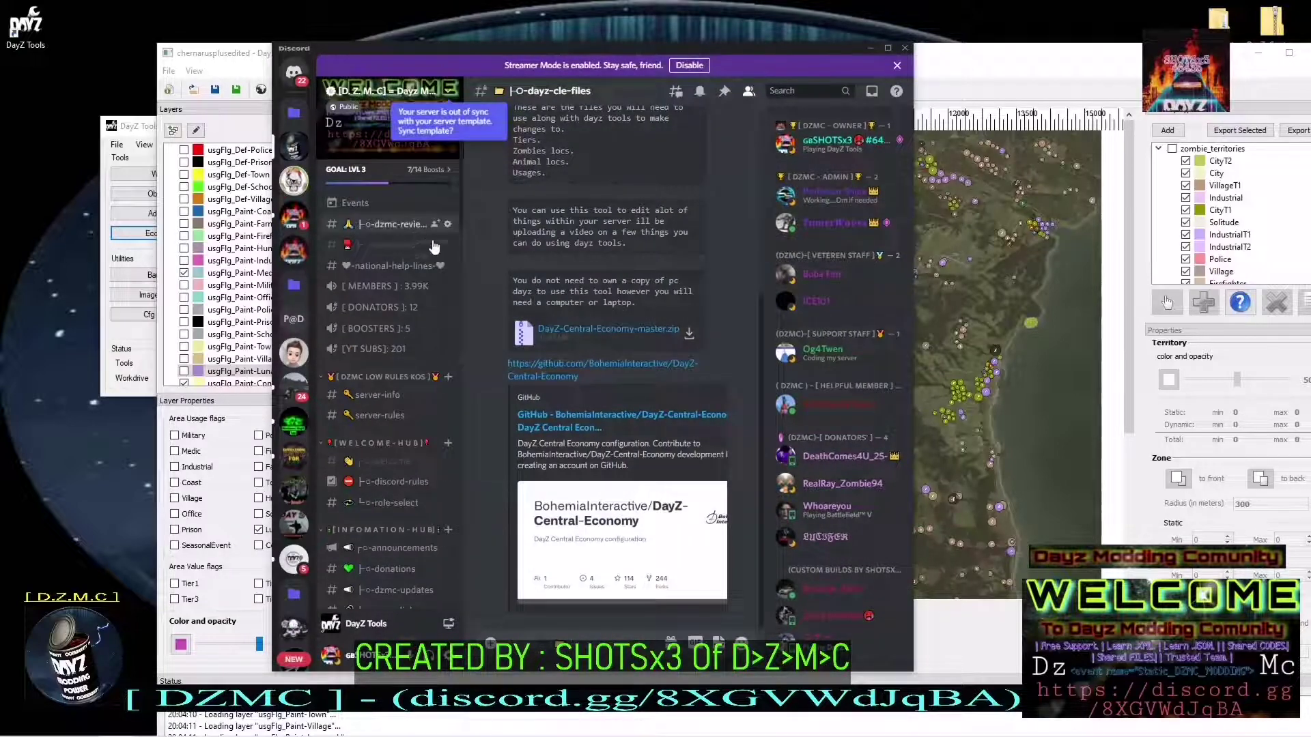
pyautogui.scroll(-3, 433, 246)
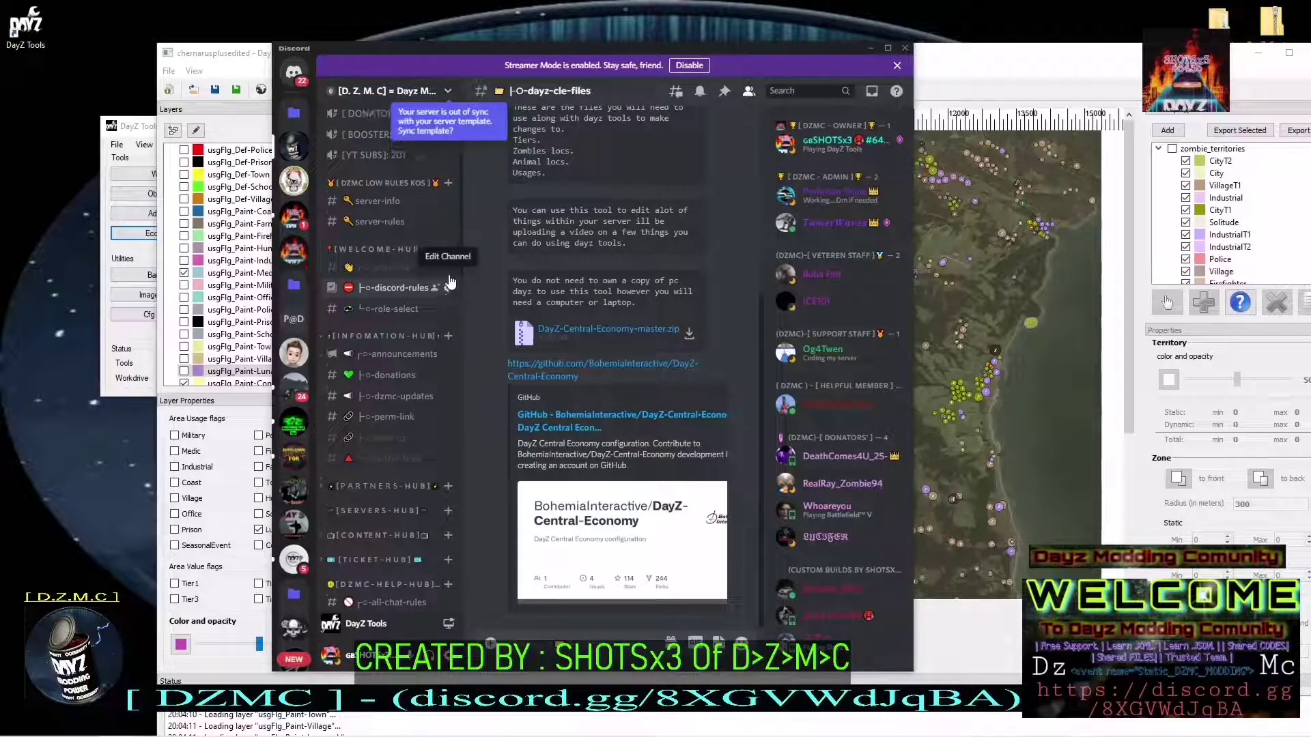
pyautogui.scroll(3, 430, 256)
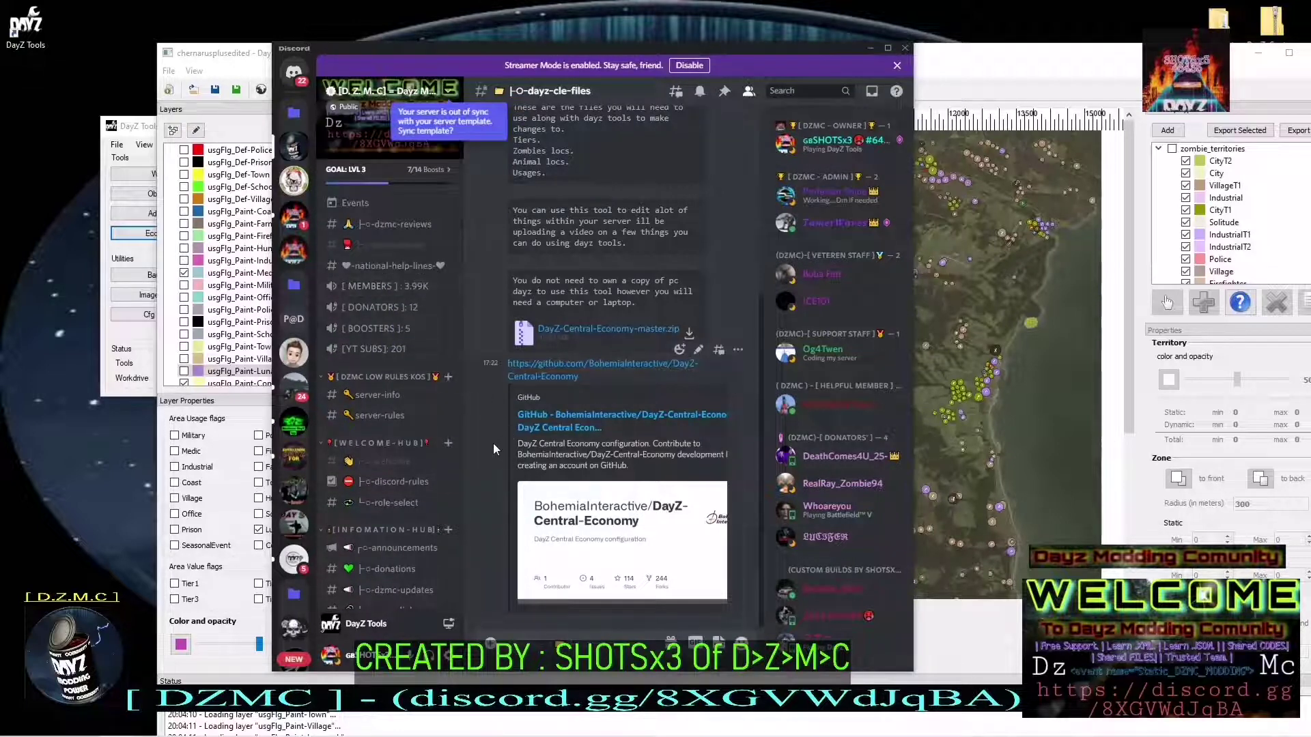
pyautogui.scroll(-4, 429, 452)
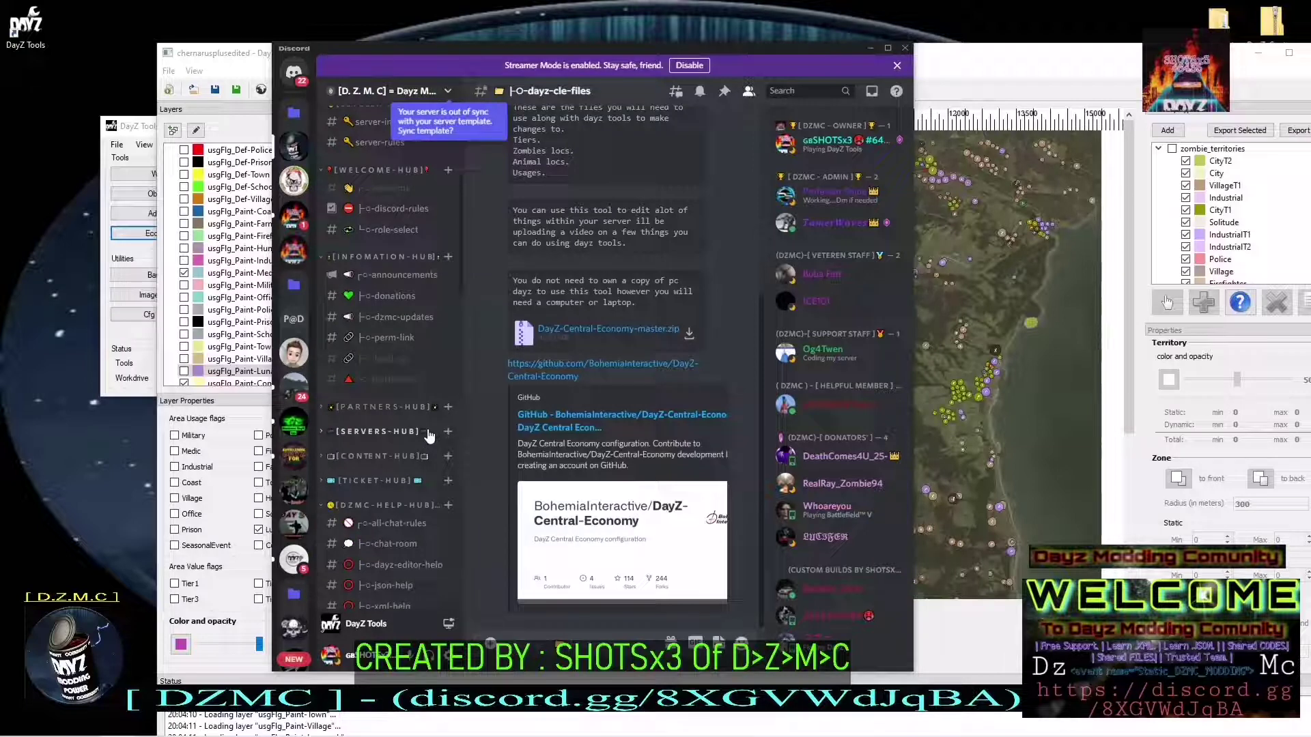